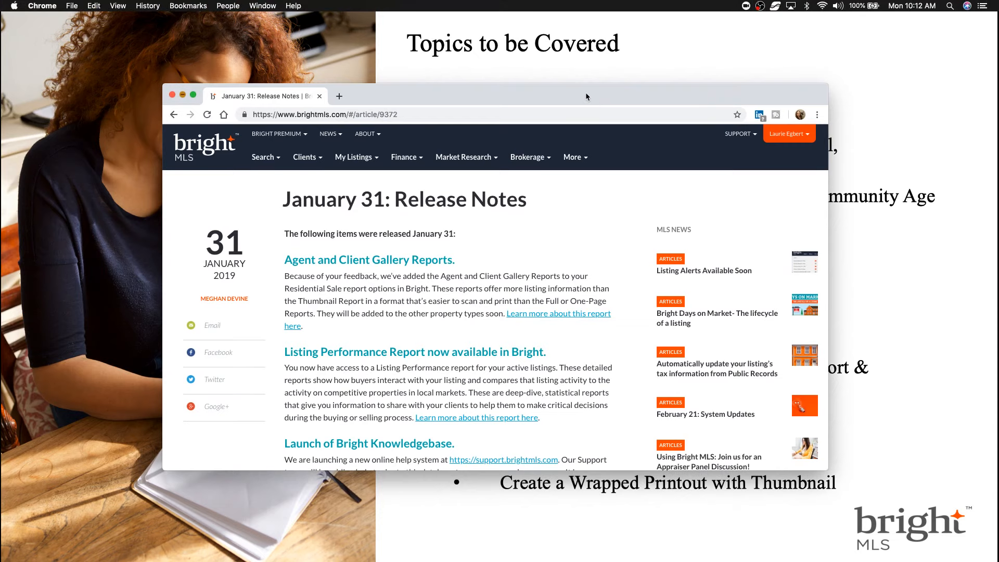
- Close the release-notes browser page to show the full Topics to be Covered slide
double_click(586, 96)
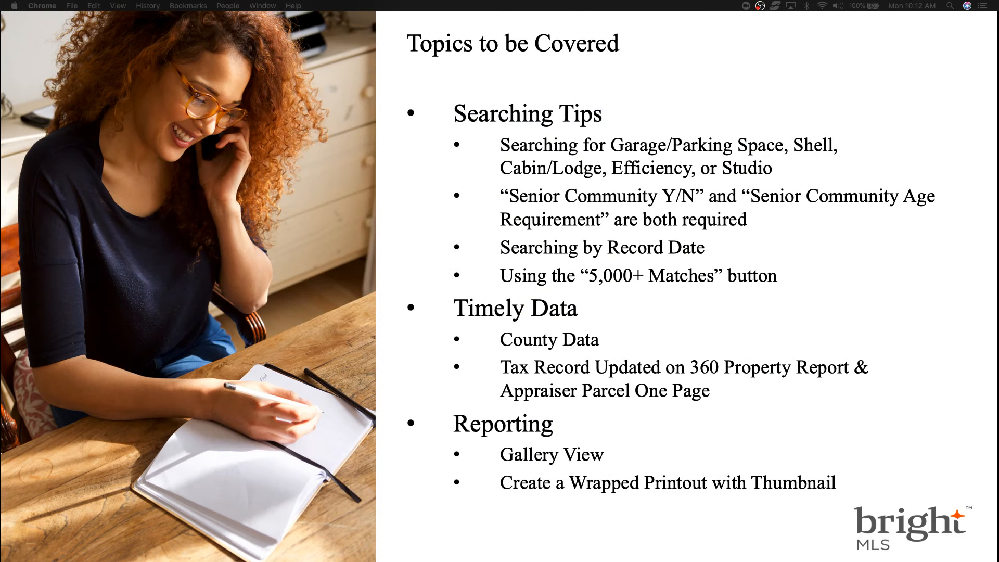
- Restore and maximize the Chrome window and go to the Bright MLS dashboard
click(1, 458)
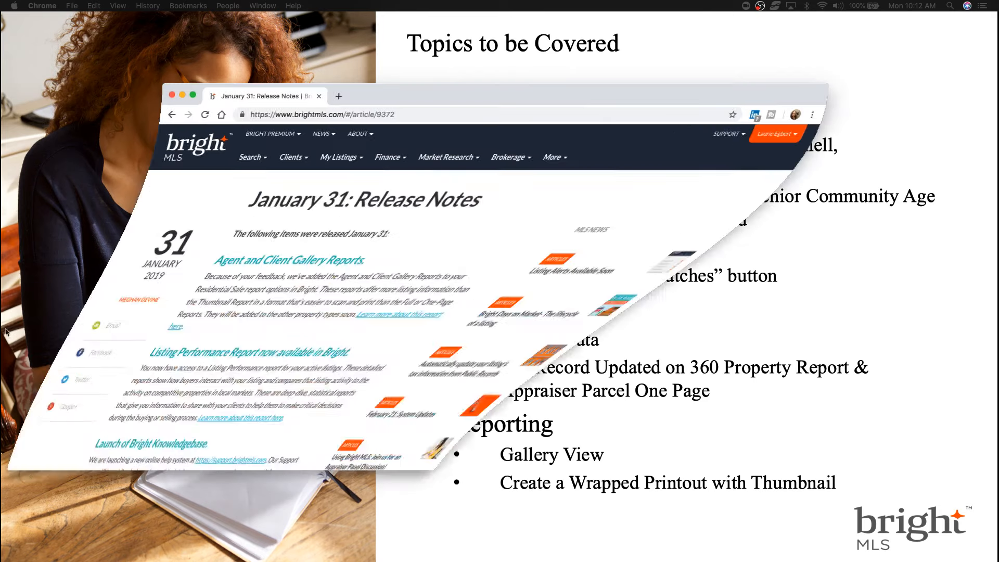
click(195, 95)
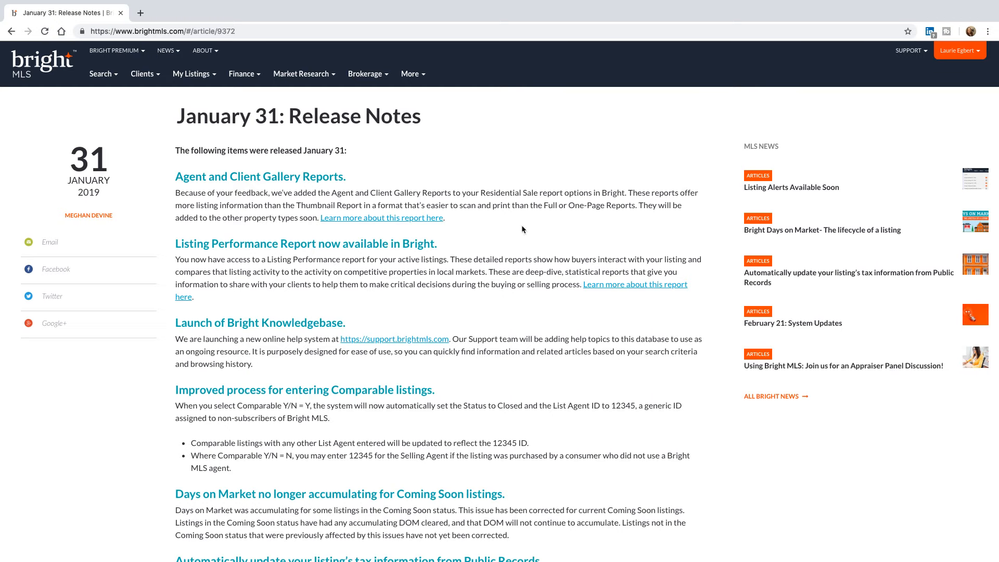
click(64, 70)
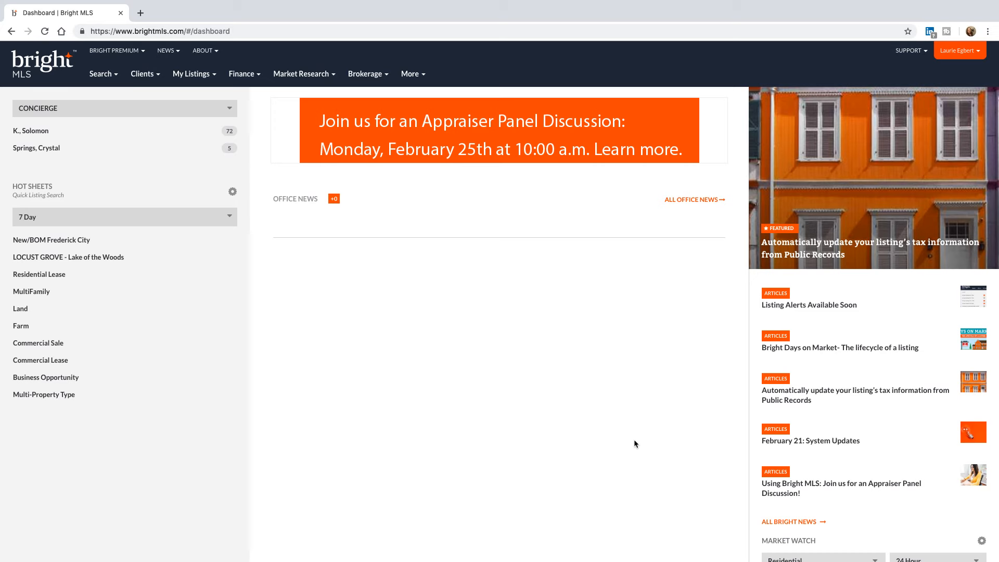
click(108, 77)
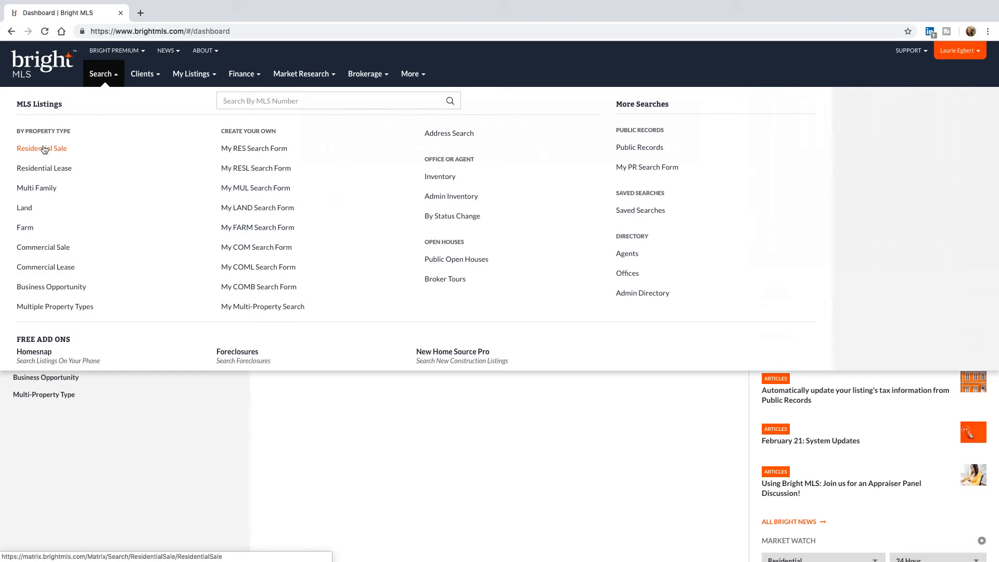
- Start a Residential Sale search for Frederick MD and scroll down to Additional Fields
click(45, 149)
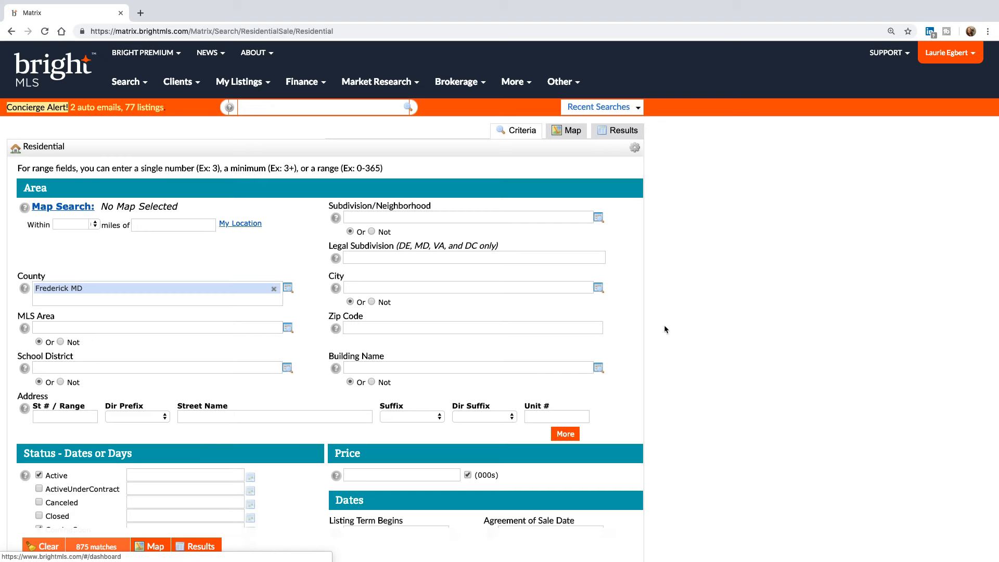
scroll(664, 329, down, 5)
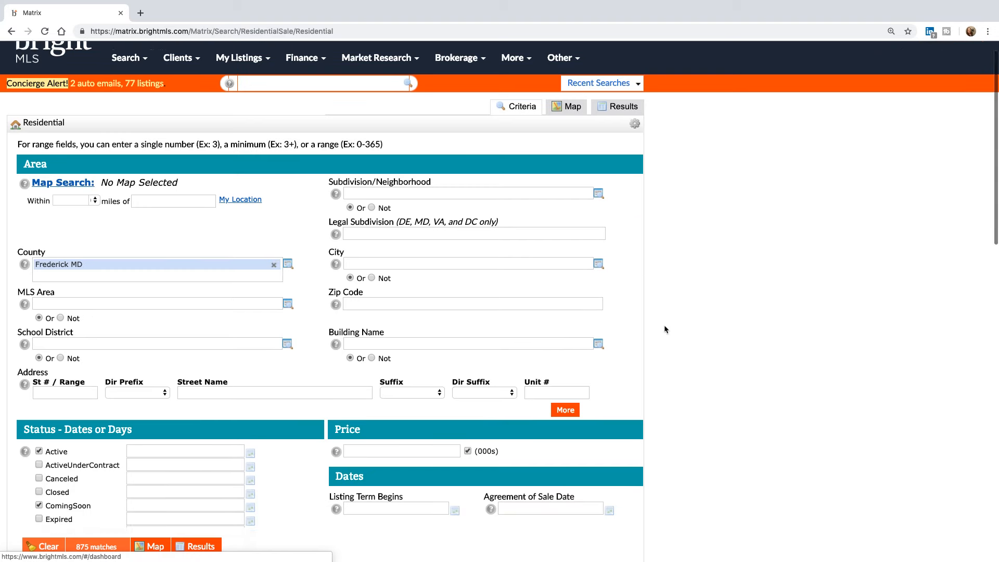
scroll(665, 329, down, 15)
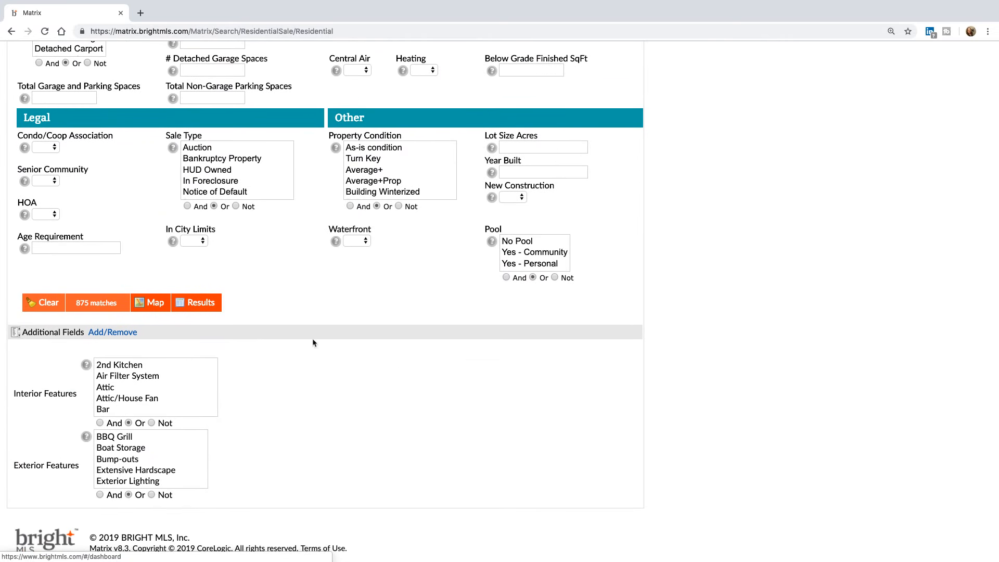
click(113, 332)
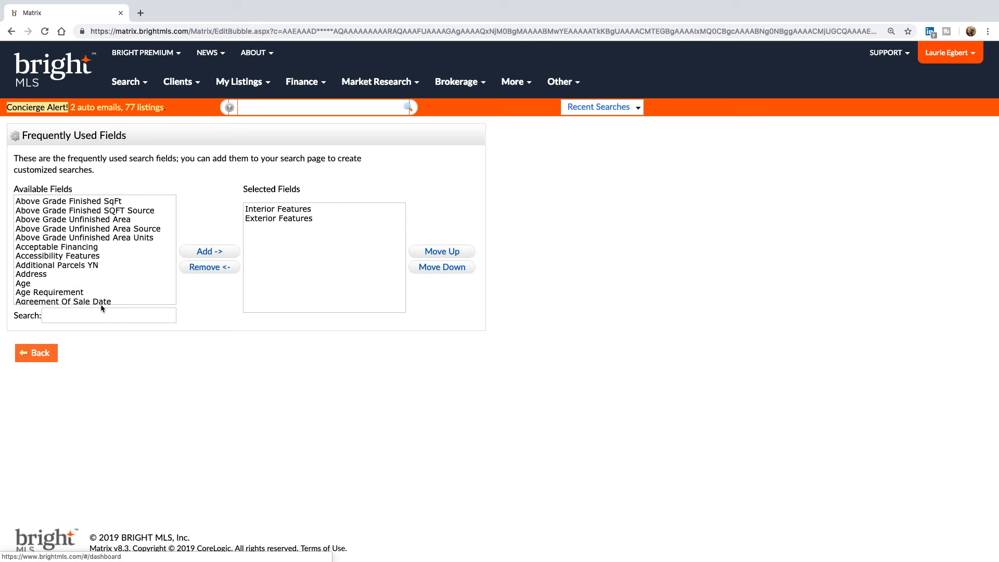
click(104, 314)
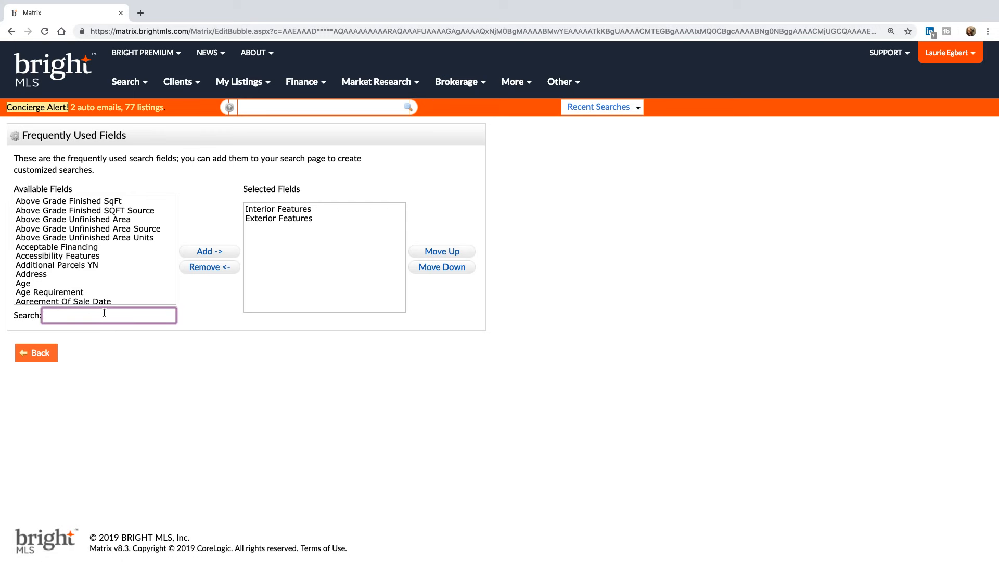
text(feat)
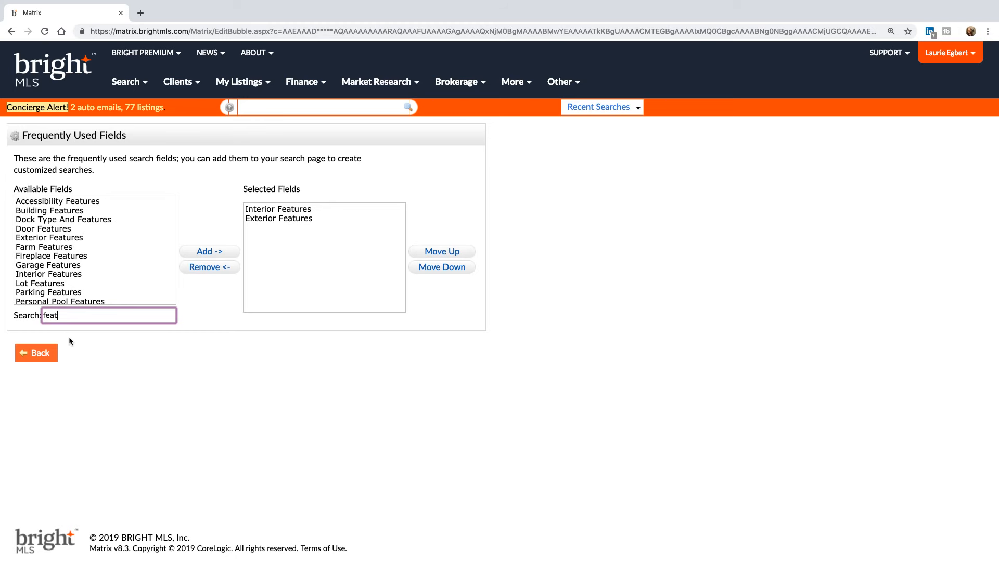
click(39, 356)
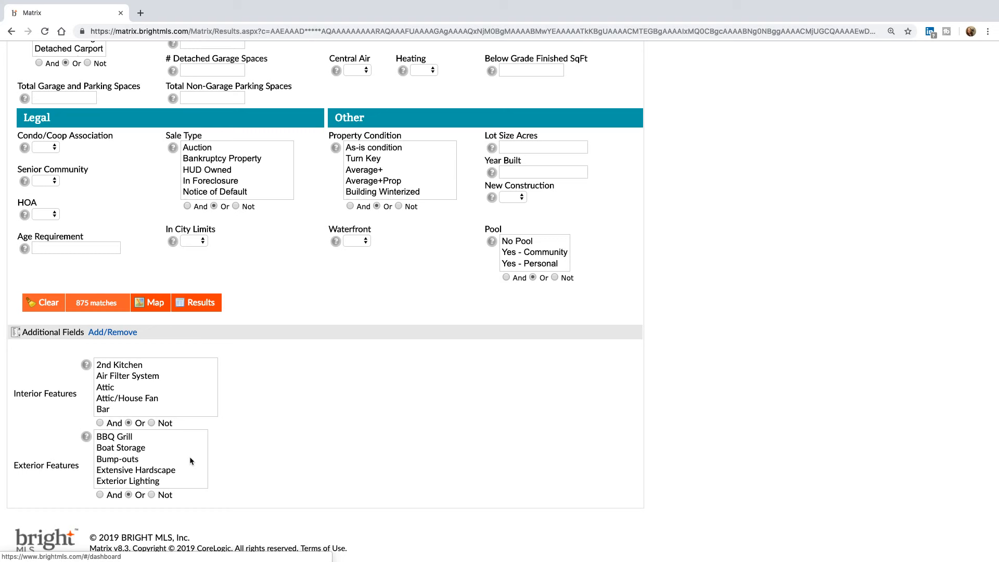
- Filter Interior Features by Studio, narrowing the search to 1 match
click(140, 399)
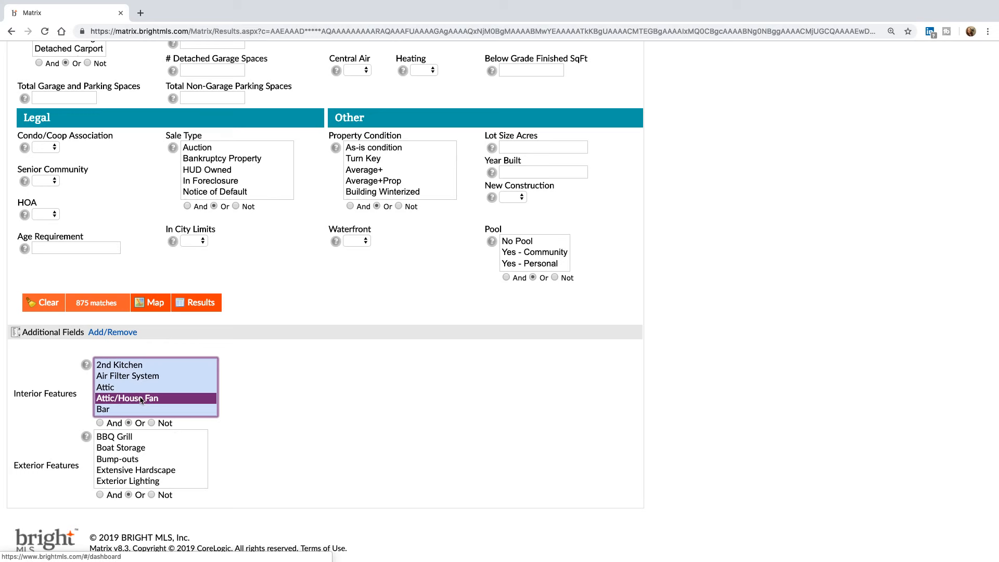
key(s)
key(s)
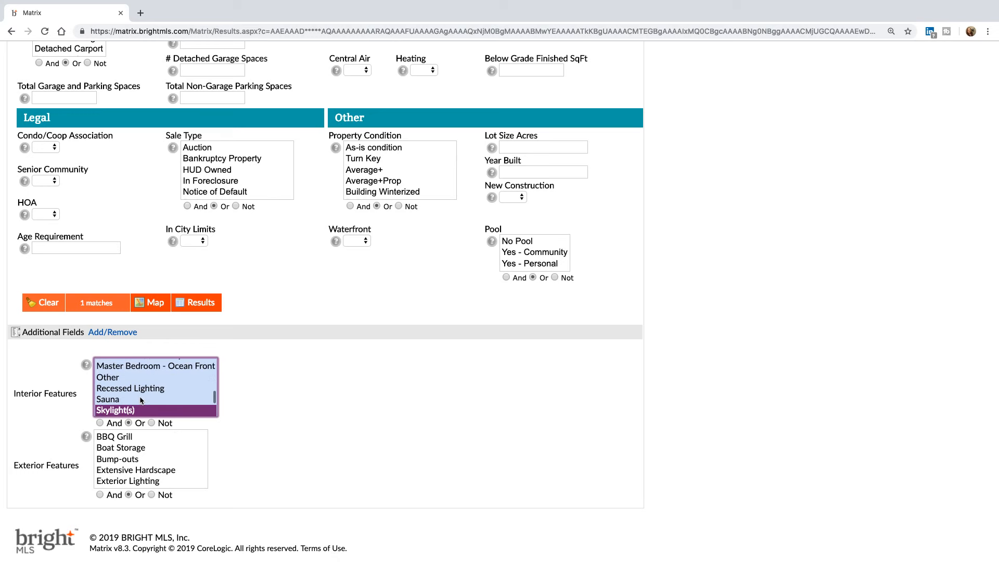
key(s)
key(s)
key(s)
key(s)
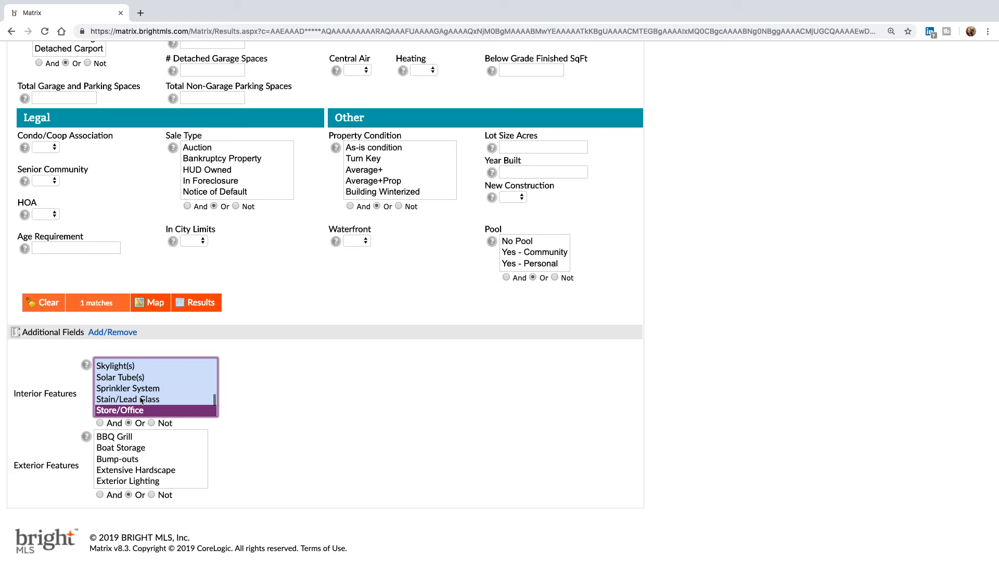
key(s)
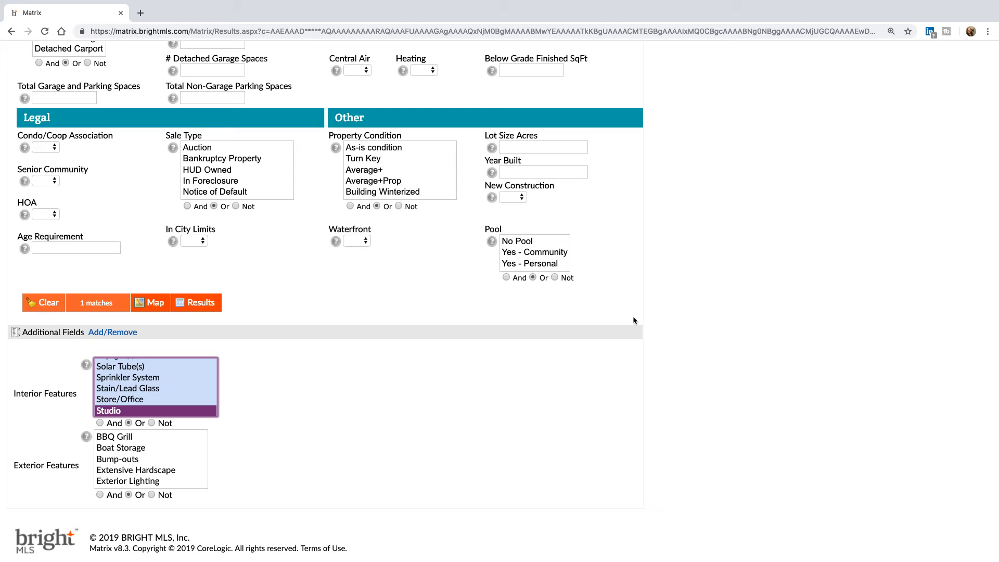
- Deselect Studio in Interior Features so the search returns 873 matches
scroll(670, 275, up, 13)
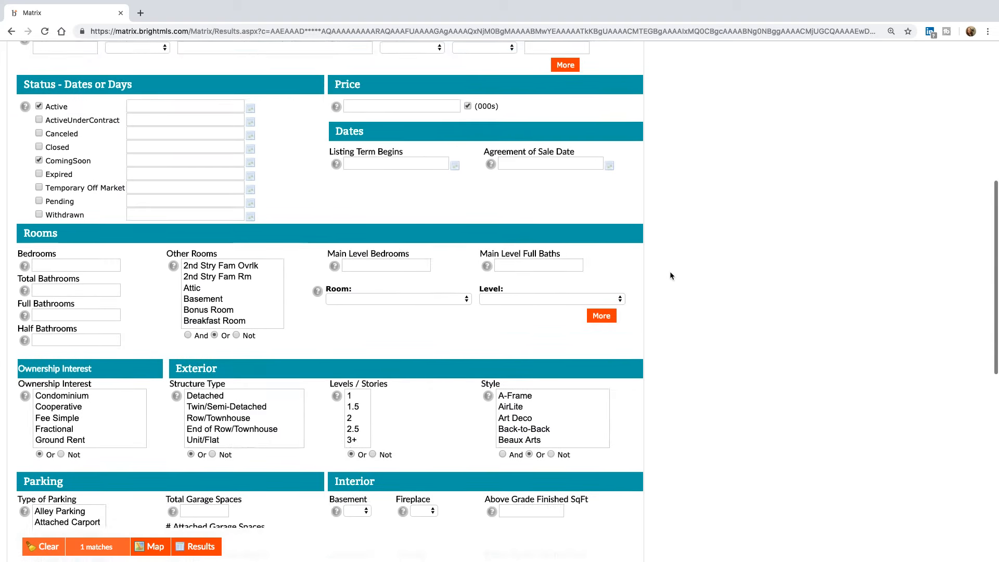
scroll(670, 275, up, 5)
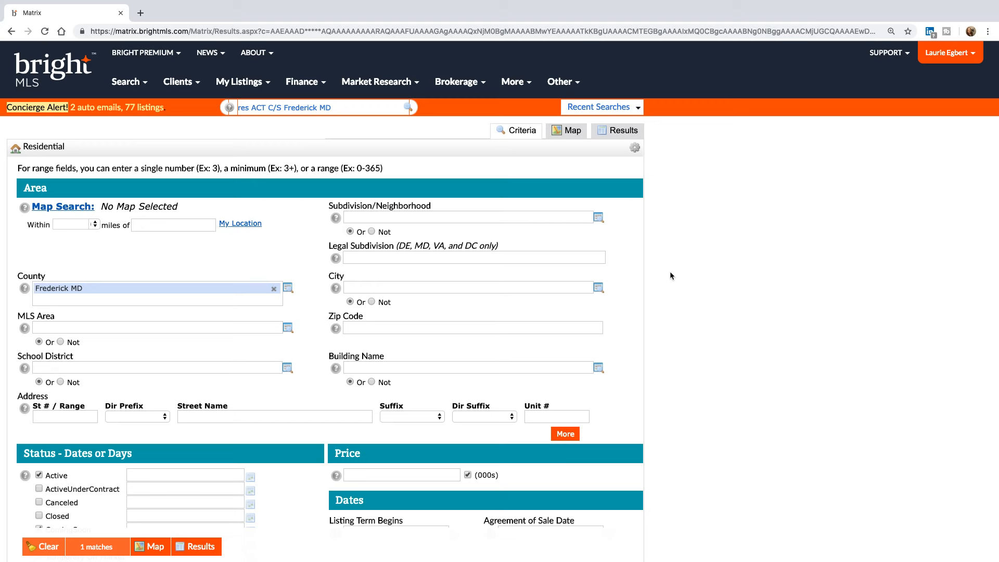
scroll(670, 271, down, 15)
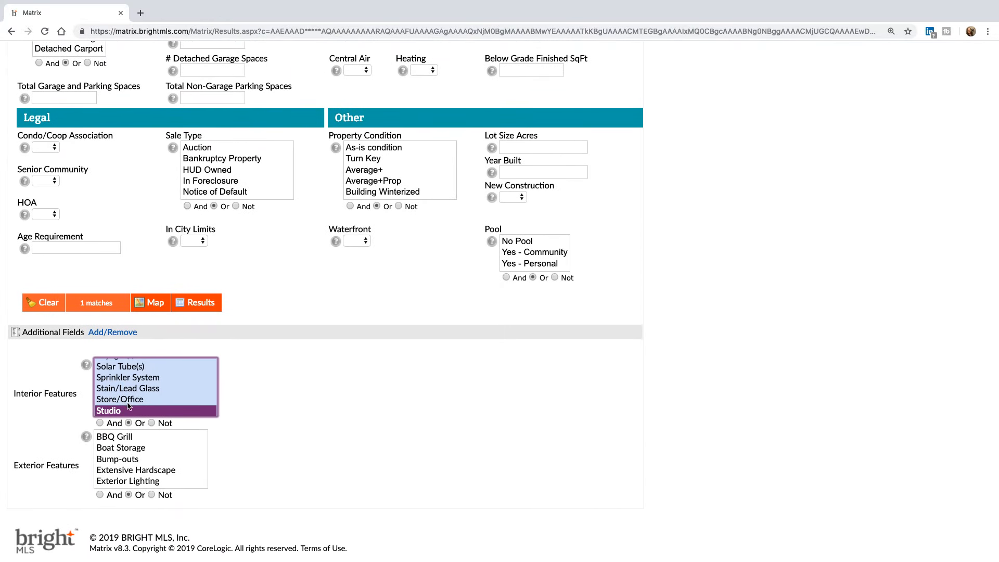
super+click(137, 414)
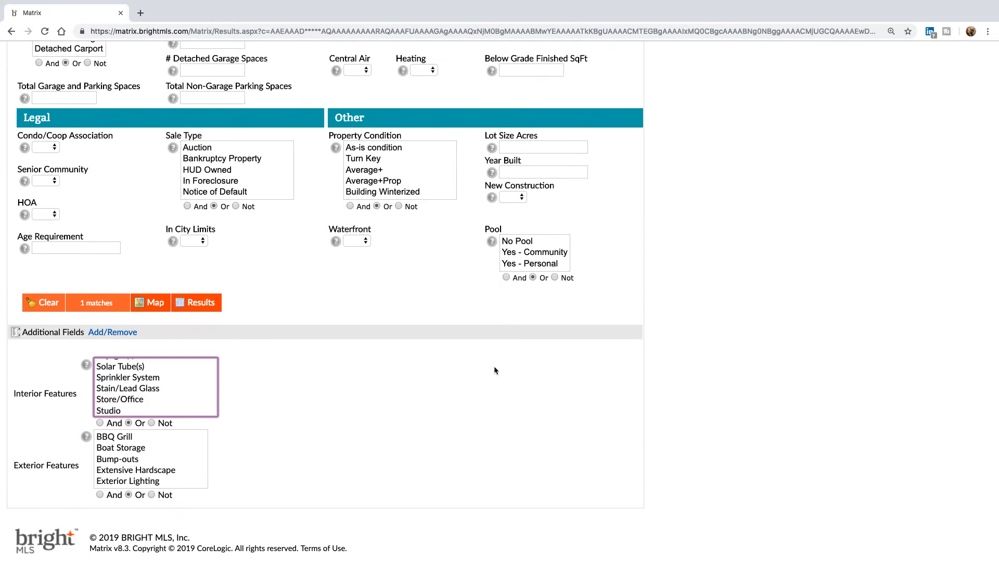
scroll(504, 361, up, 15)
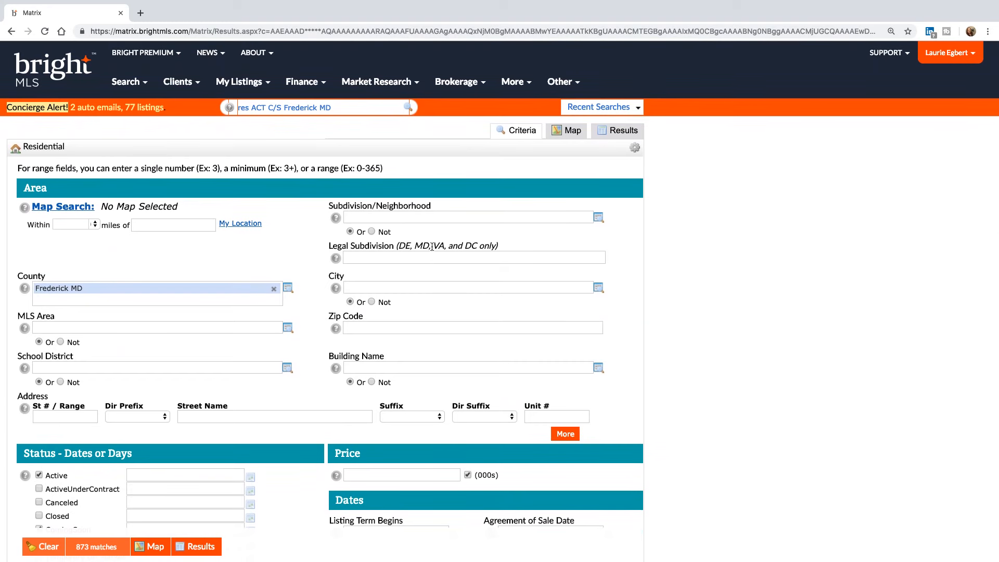
- Open the Subdivision/Neighborhood Dictionary Lookup and search for 'spin'
click(425, 218)
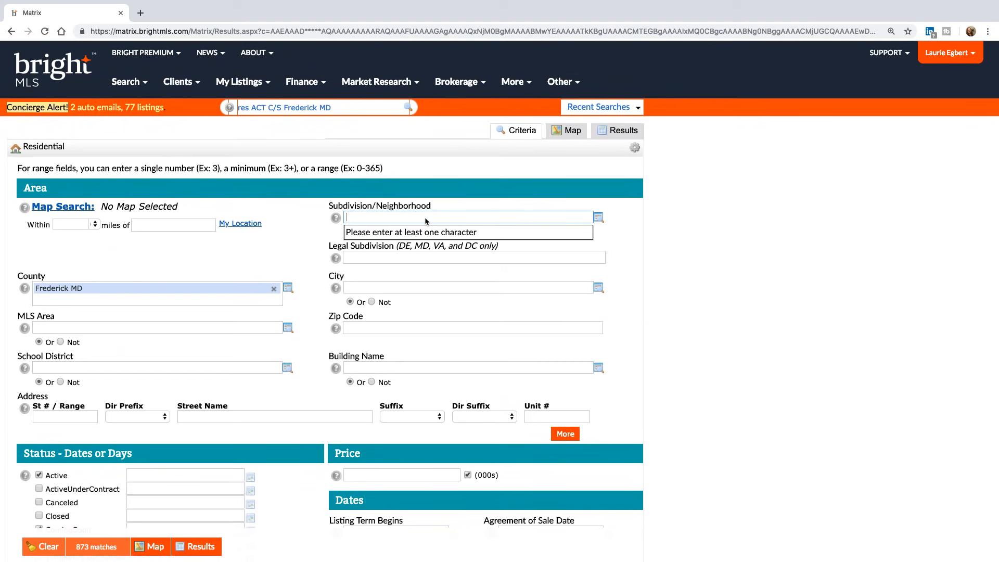
click(597, 217)
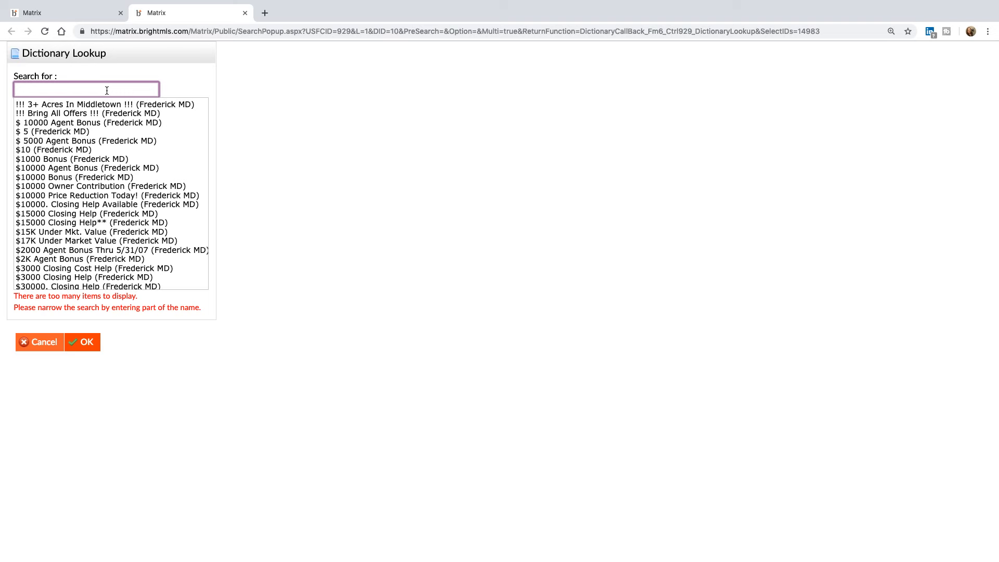
text(spin)
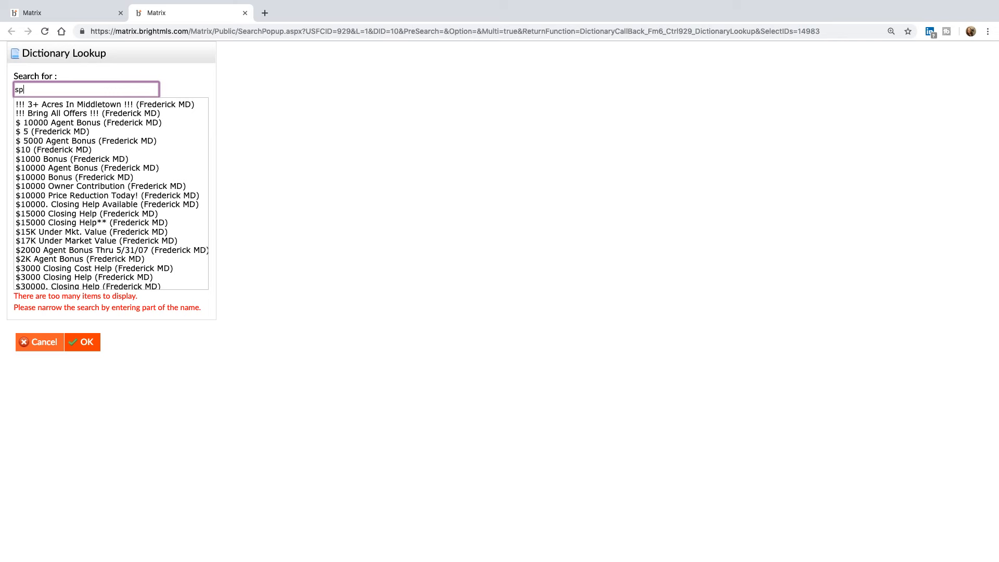
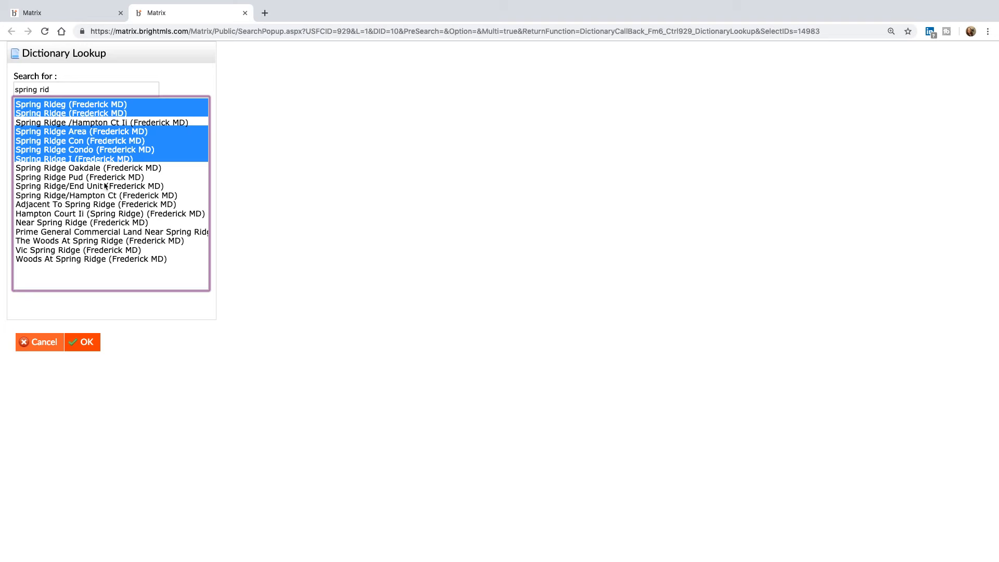
- Confirm the six selected Spring Ridge subdivisions in the Dictionary Lookup, giving 14 matches
click(87, 342)
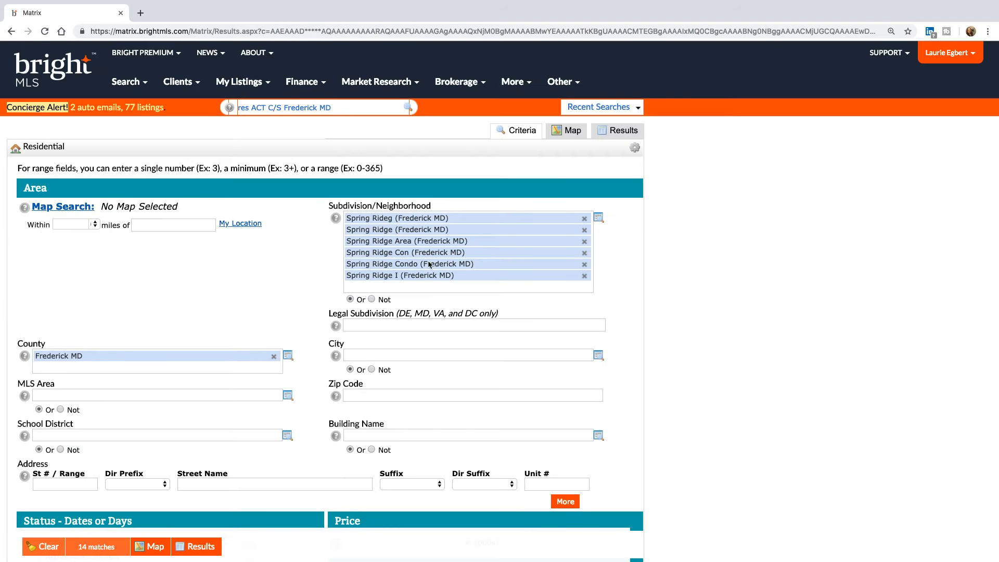
- Add the *spring ri* wildcard and Near Spring Ridge (Frederick MD) as subdivisions for 18 matches
click(406, 288)
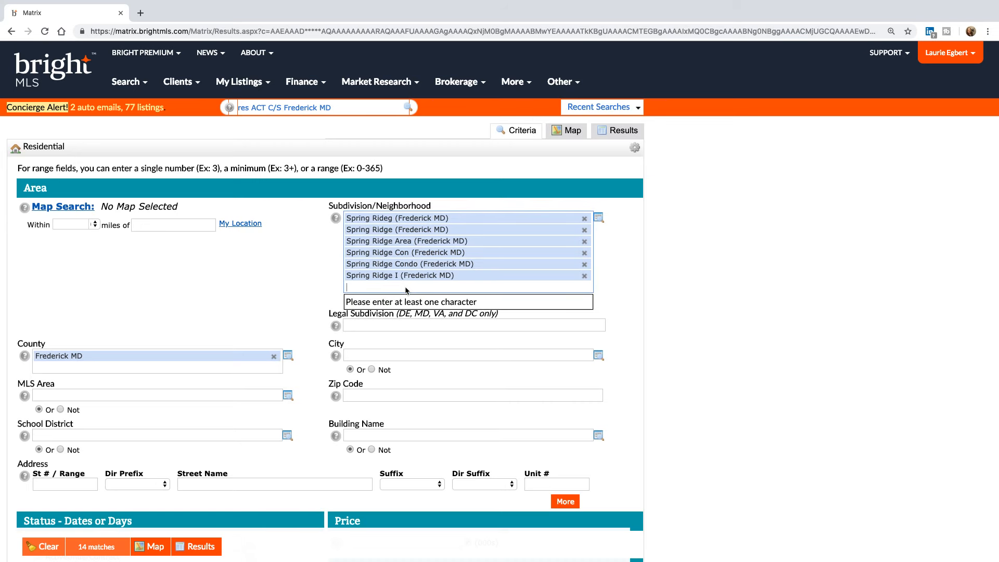
text(*)
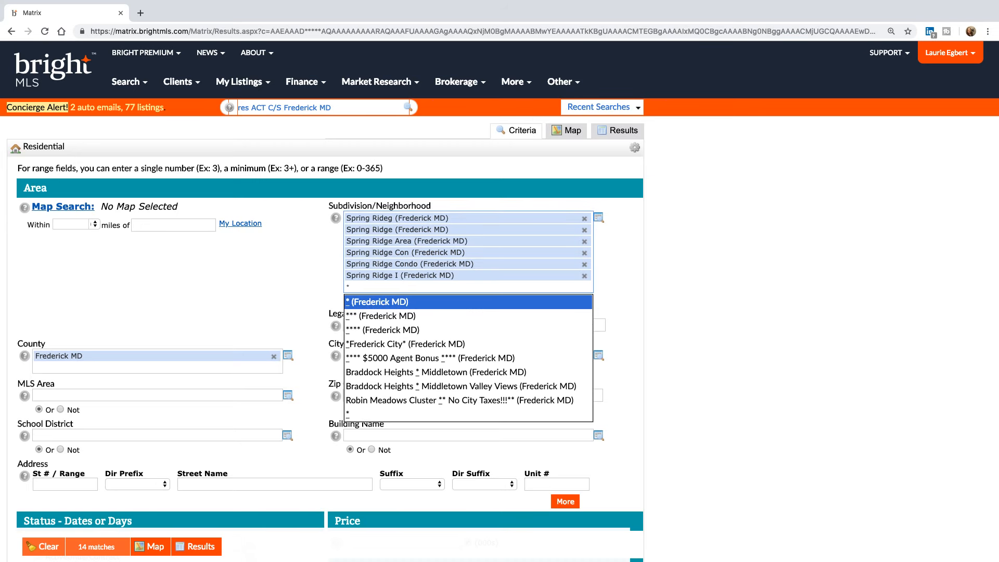
text(sp)
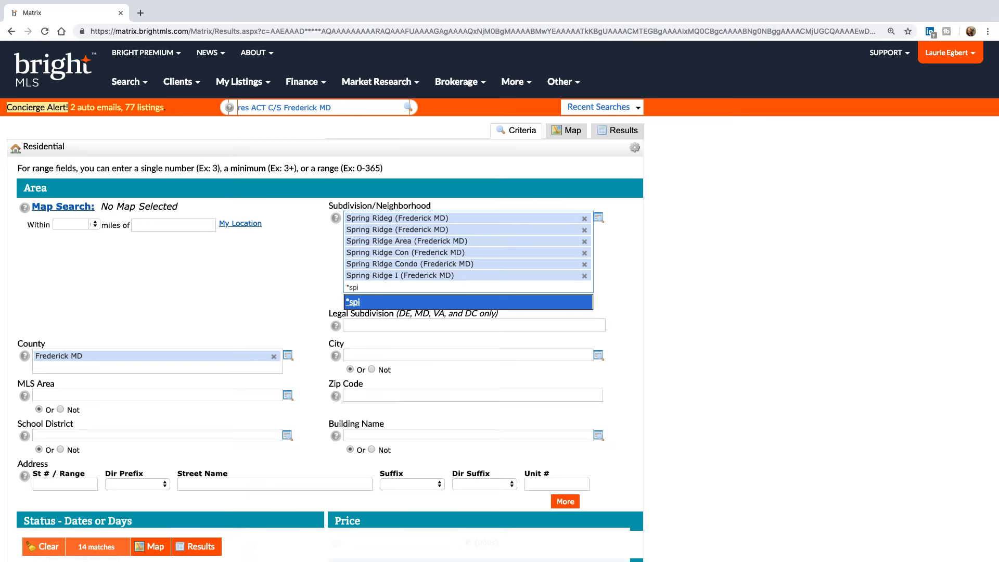
text(r)
key(BackSpace)
text(pring ri*)
click(370, 303)
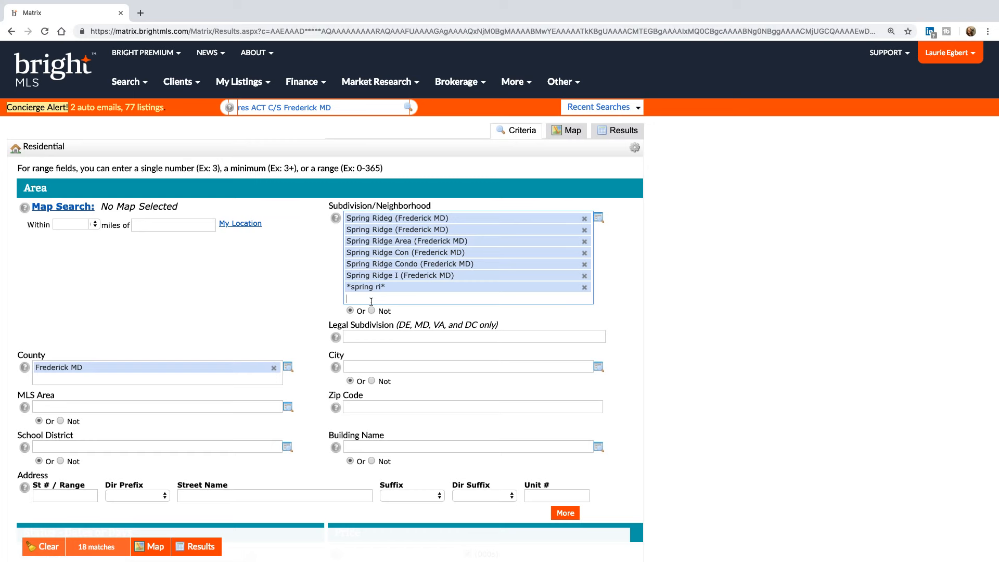
text(sp)
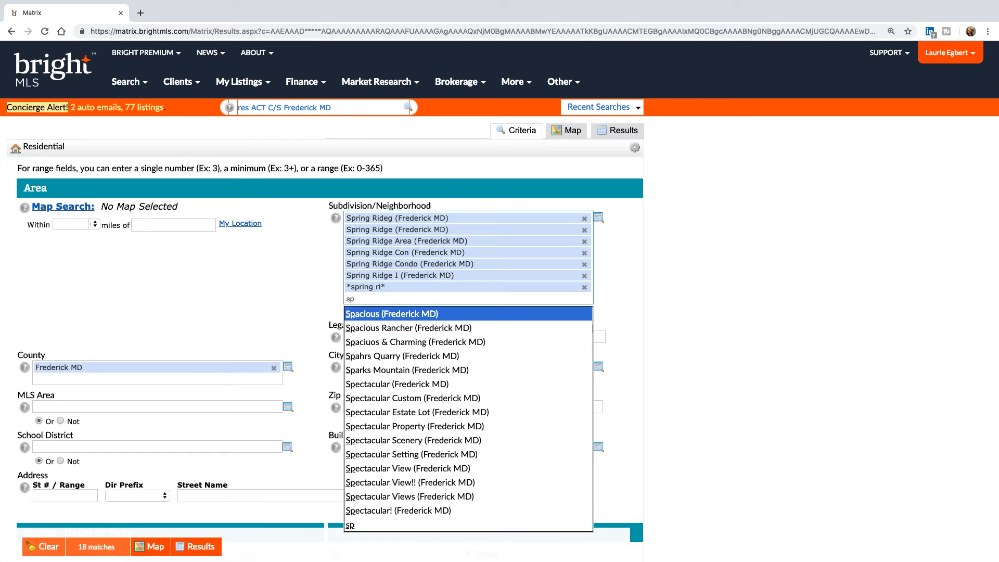
text(ring rid)
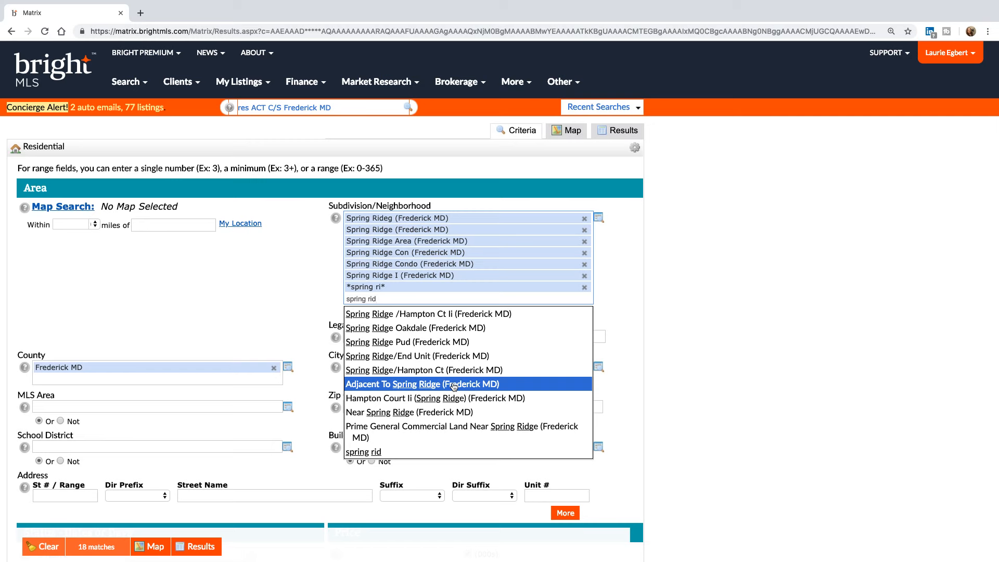
click(454, 413)
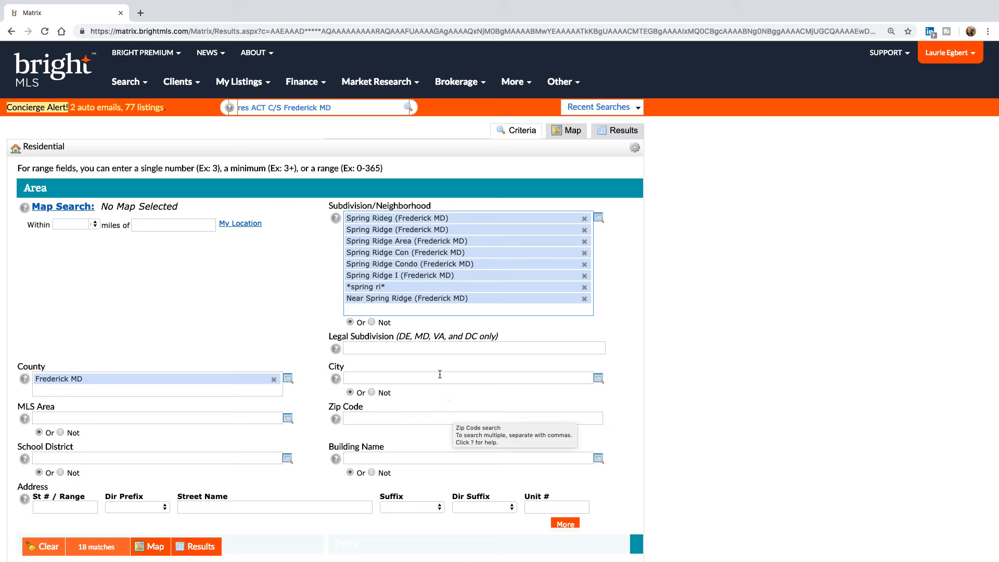
click(404, 347)
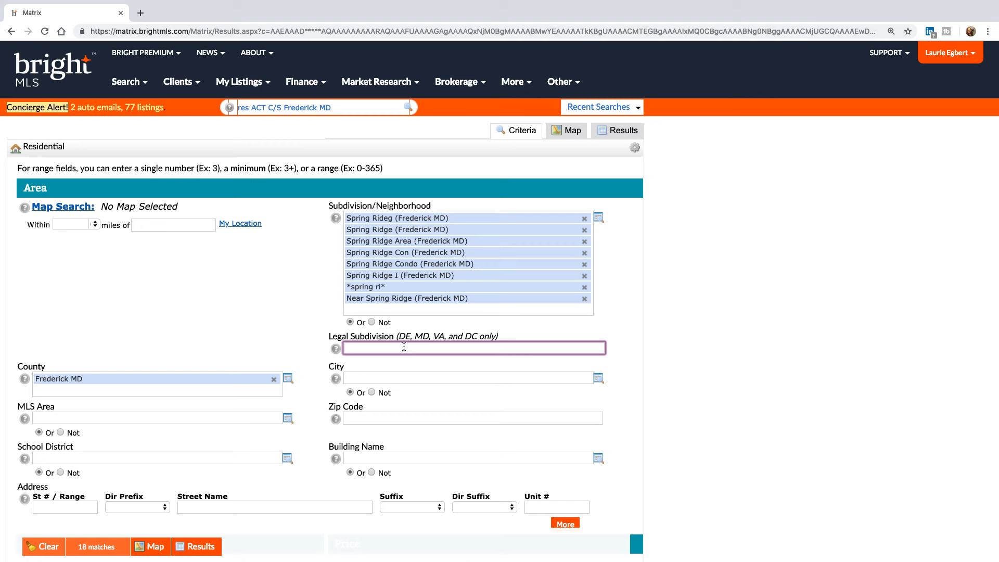
click(663, 364)
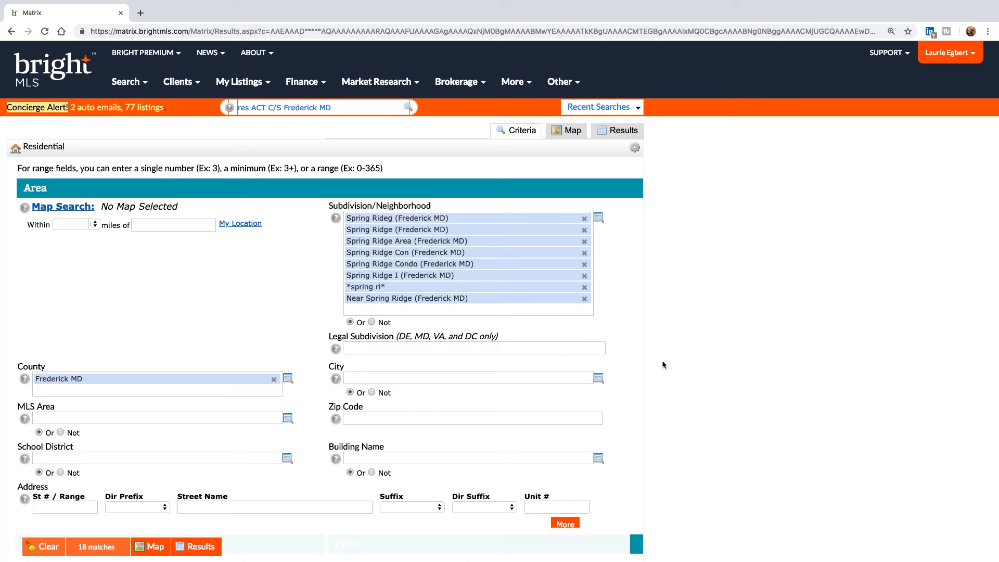
scroll(663, 364, down, 1)
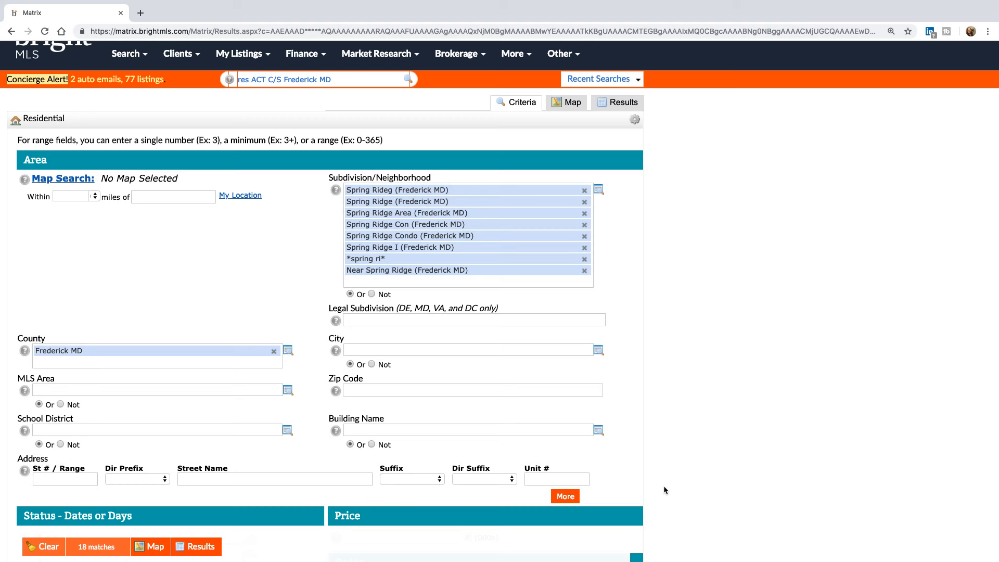
- Delete the four remaining subdivision entries, starting with Spring Rideg, leaving 873 matches
click(585, 191)
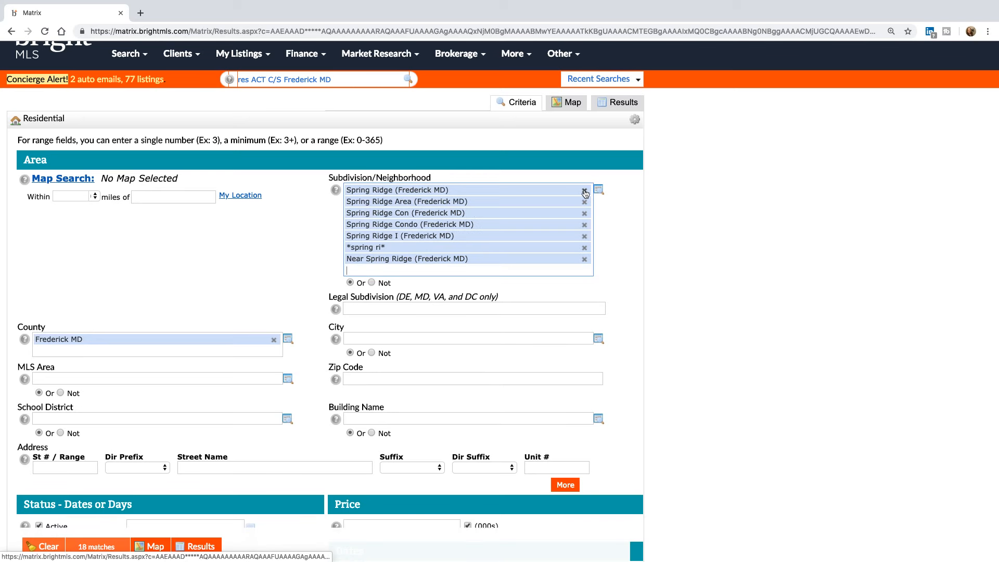
click(584, 191)
click(584, 190)
click(584, 190)
click(584, 191)
click(584, 190)
click(584, 191)
click(584, 191)
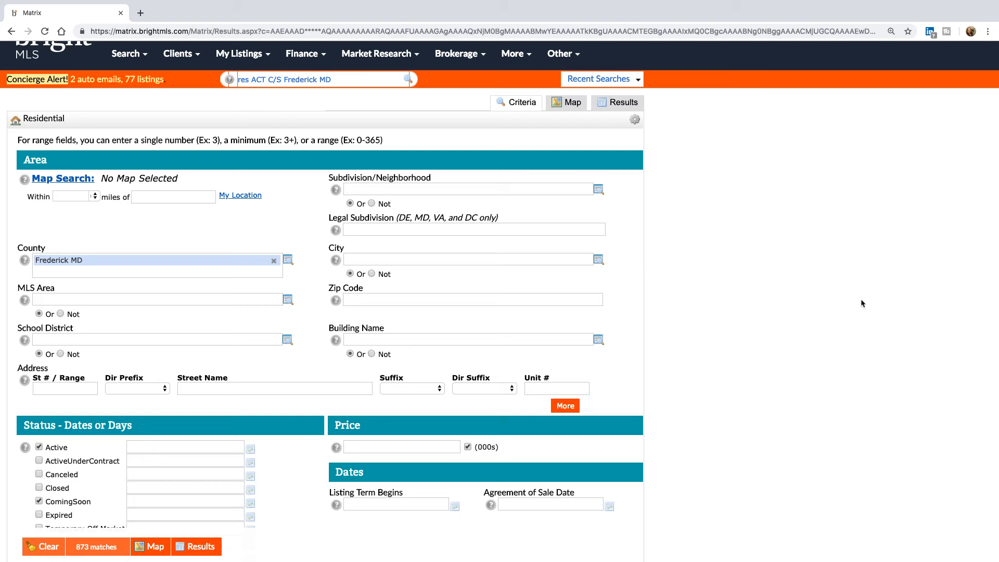
scroll(861, 303, down, 10)
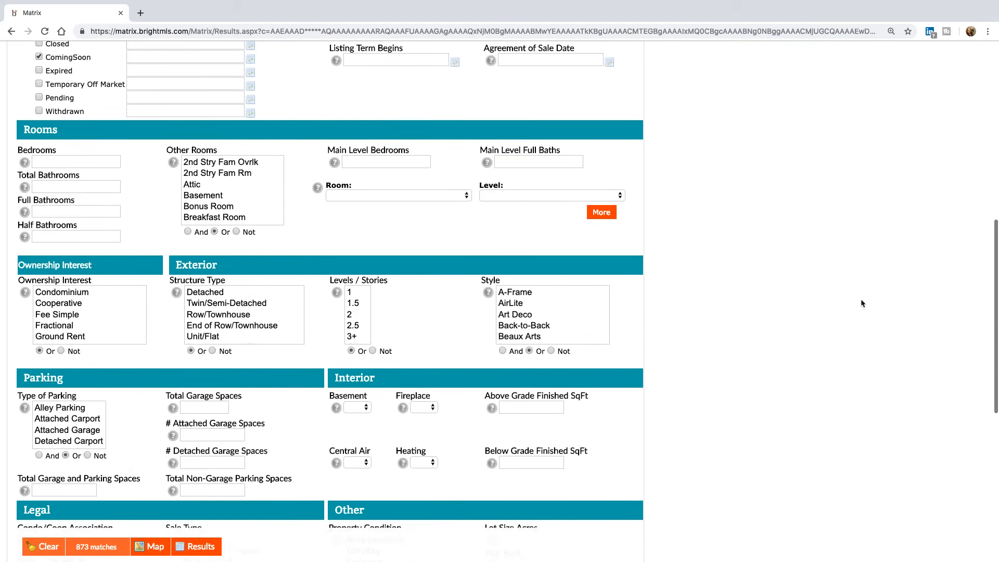
scroll(862, 303, down, 5)
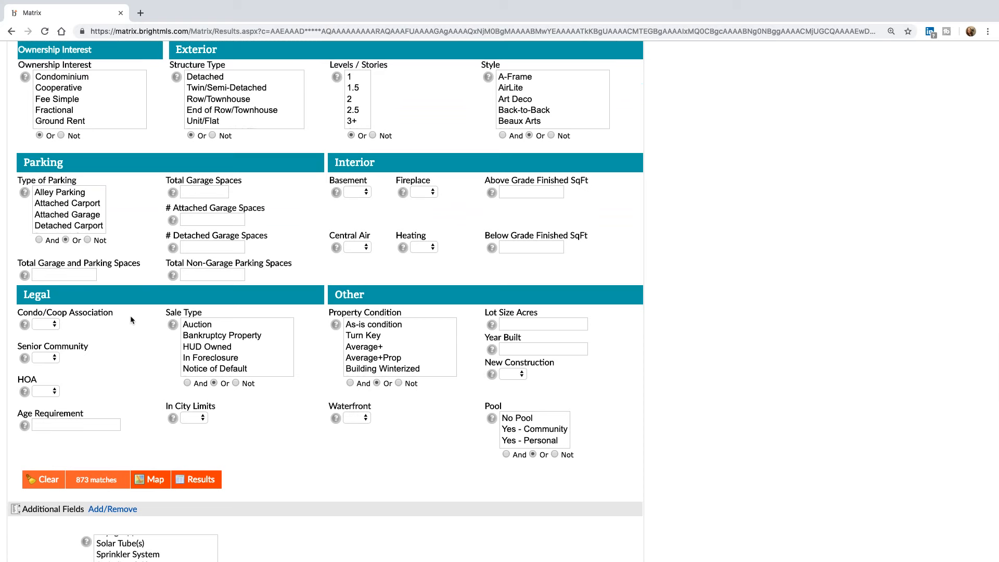
click(52, 357)
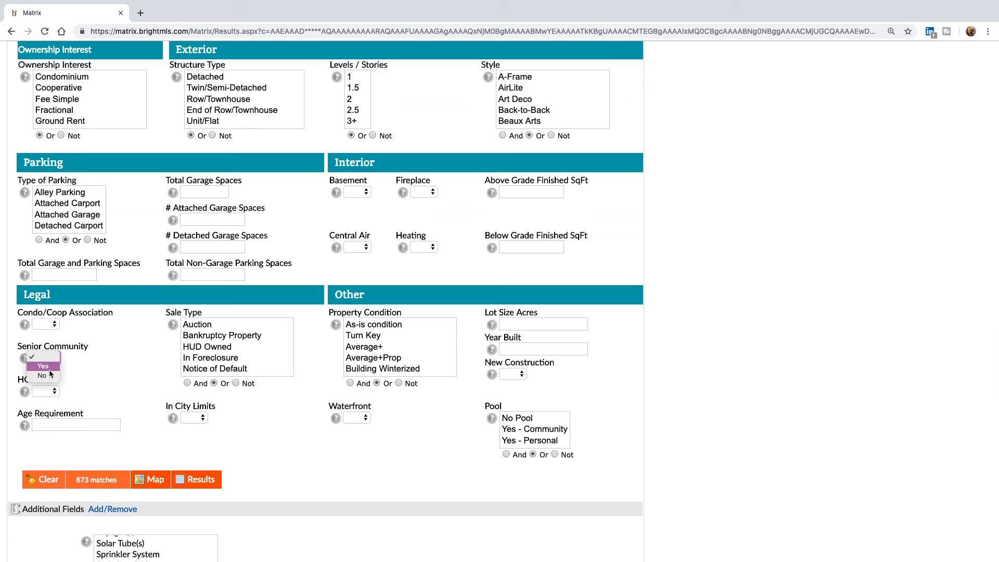
click(68, 375)
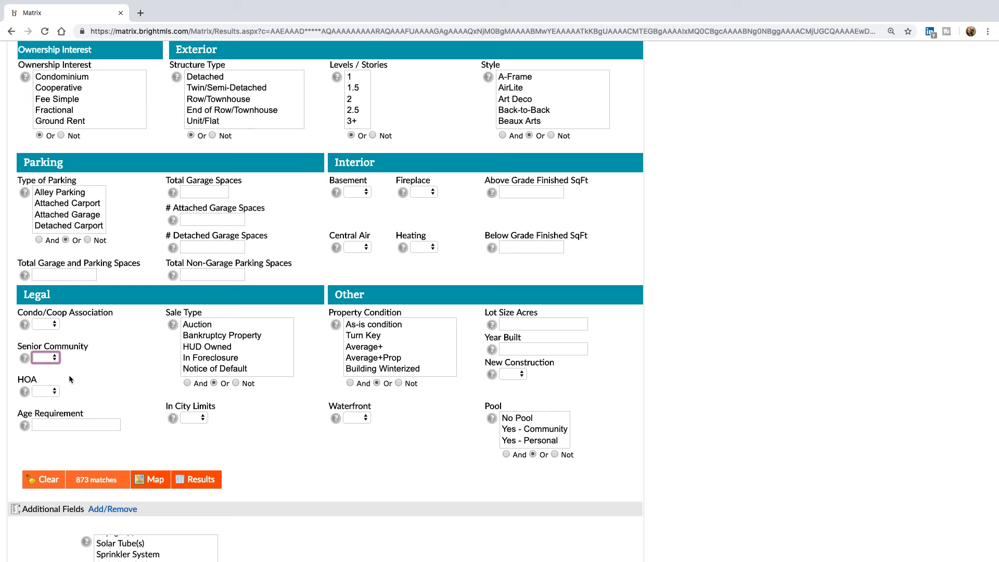
click(55, 358)
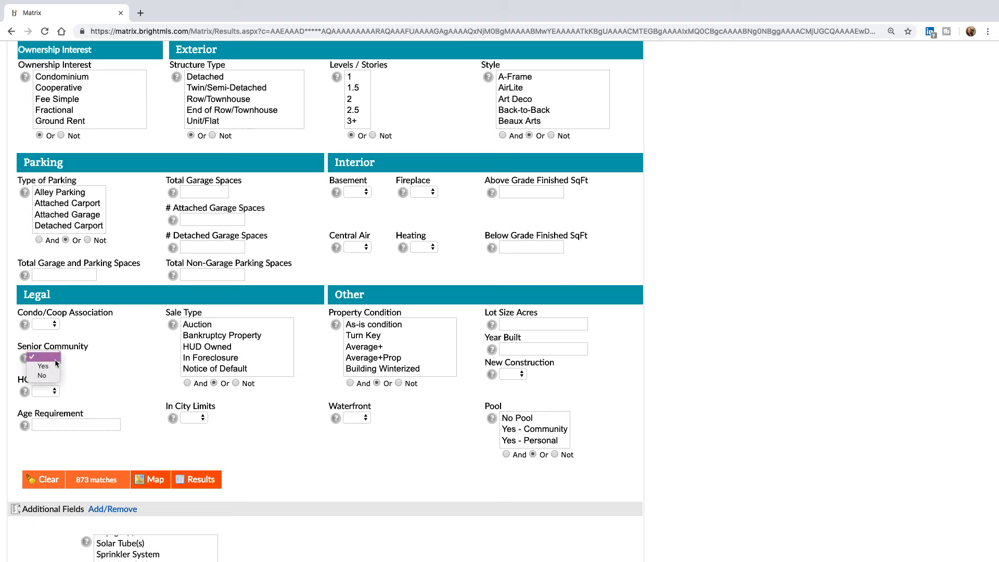
click(90, 370)
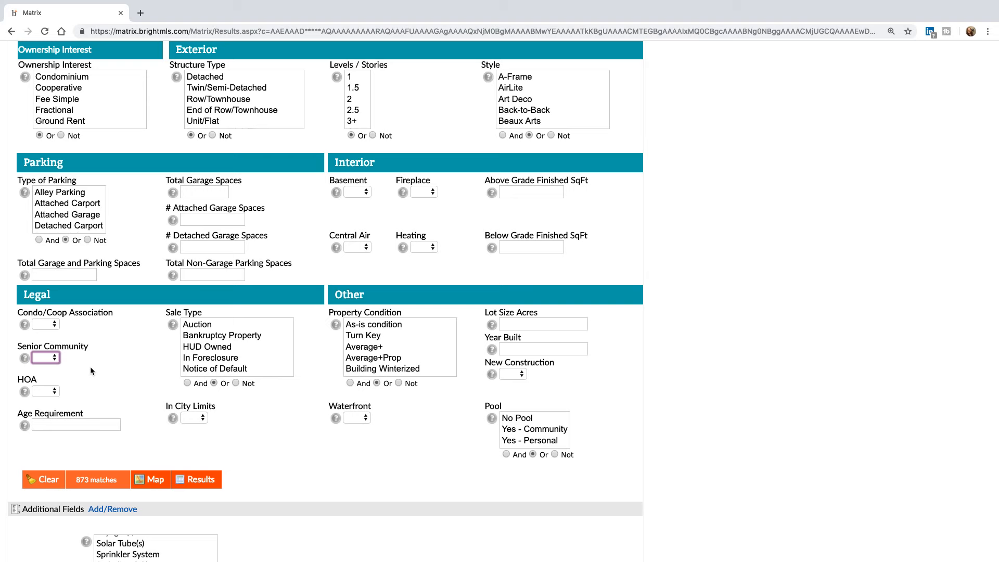
- Clear the whole criteria form, including Frederick MD county, so matches read 5000+
scroll(240, 449, down, 2)
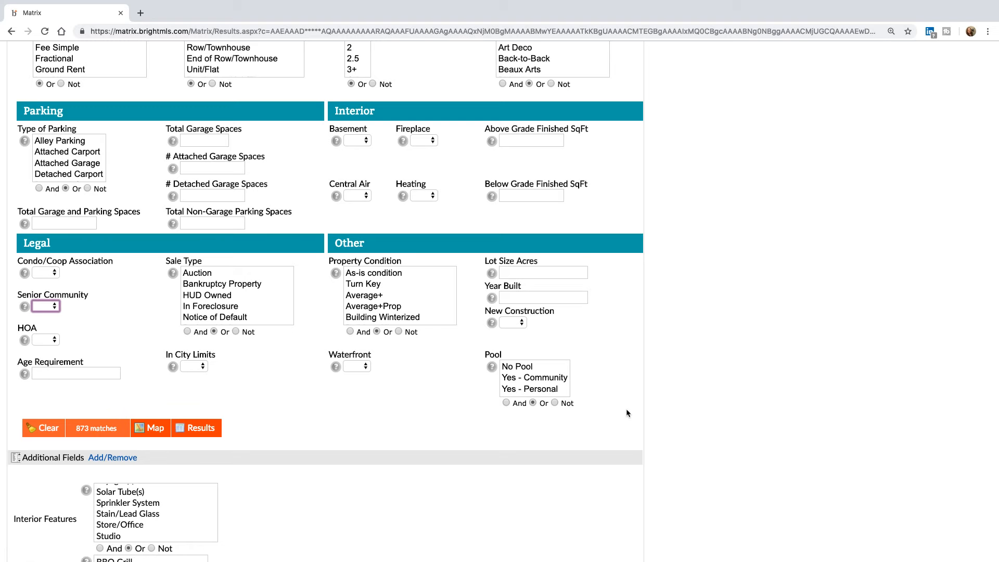
scroll(626, 408, up, 6)
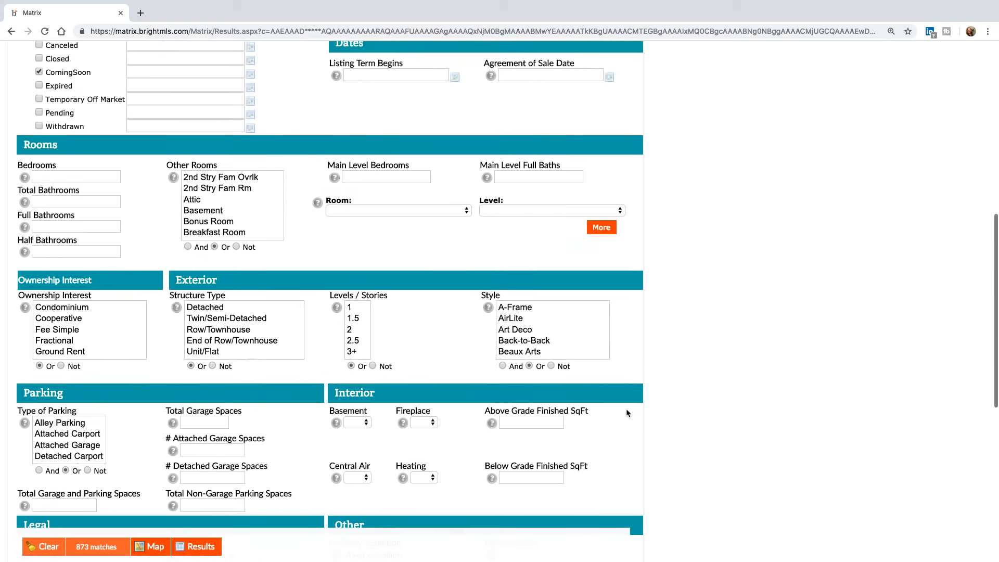
scroll(625, 408, up, 10)
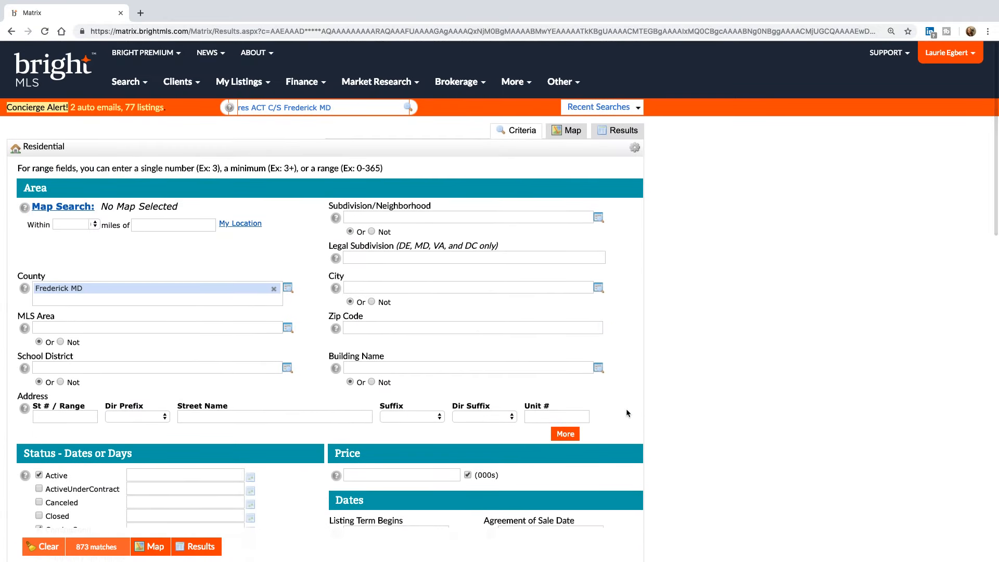
scroll(356, 361, down, 9)
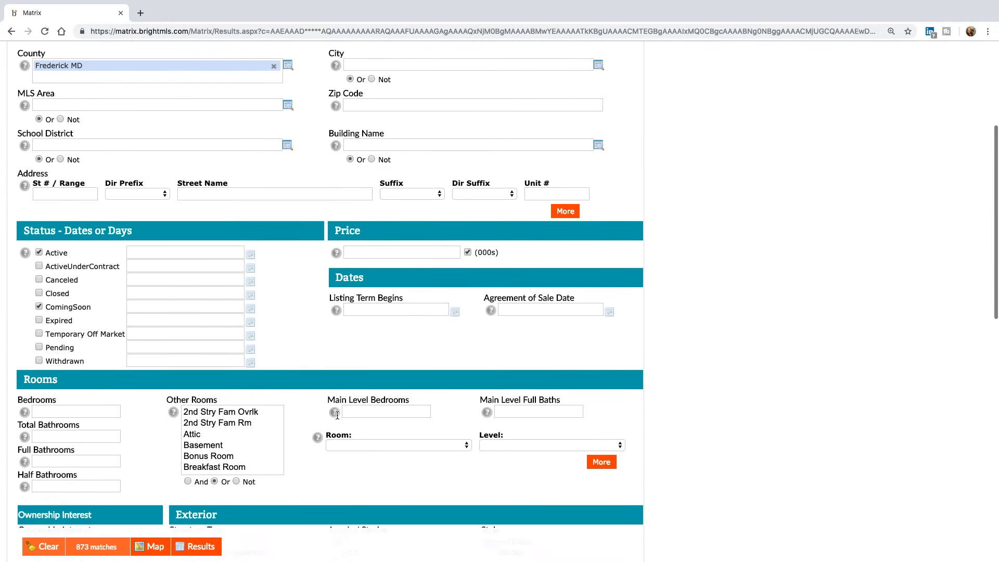
scroll(337, 416, down, 7)
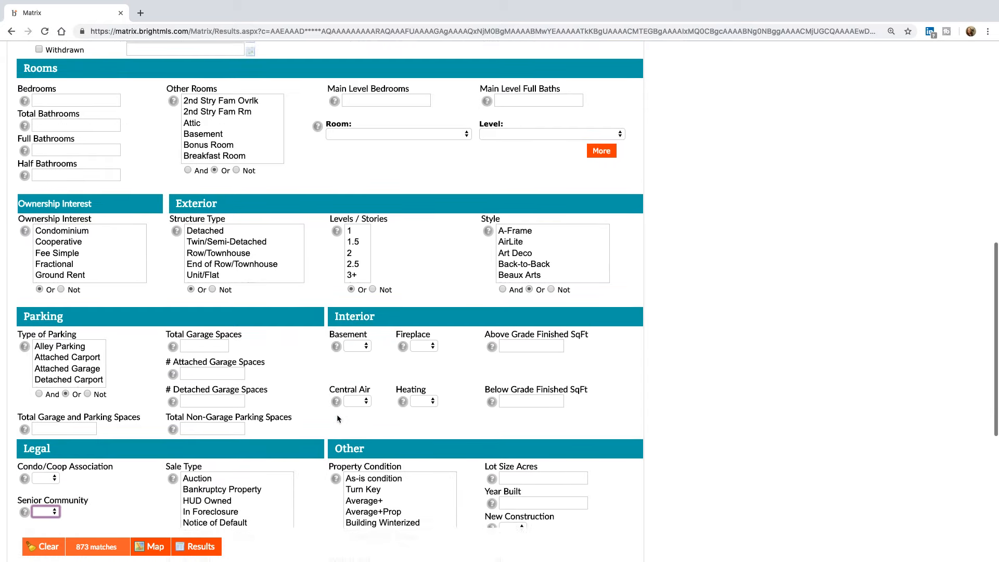
scroll(336, 414, down, 2)
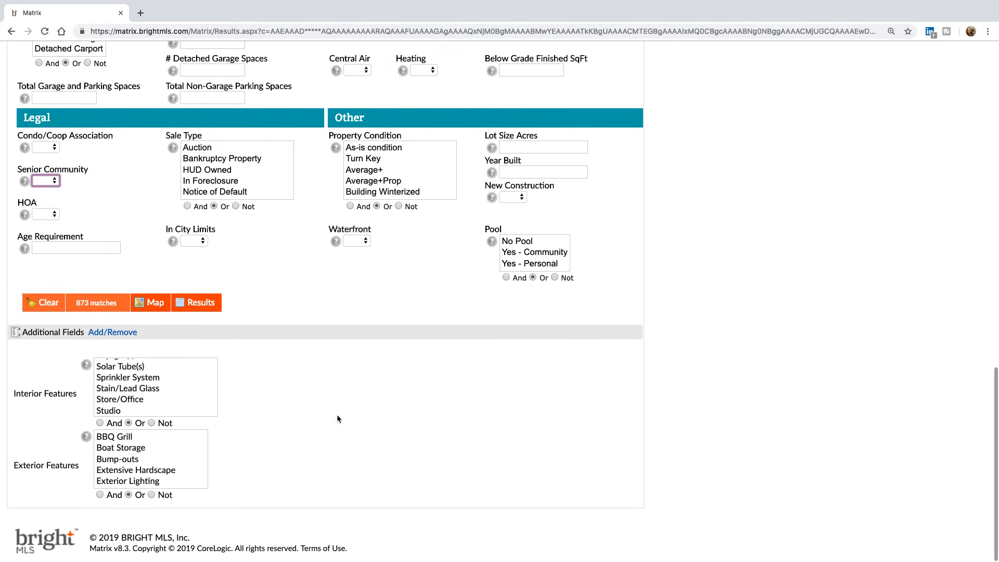
click(45, 307)
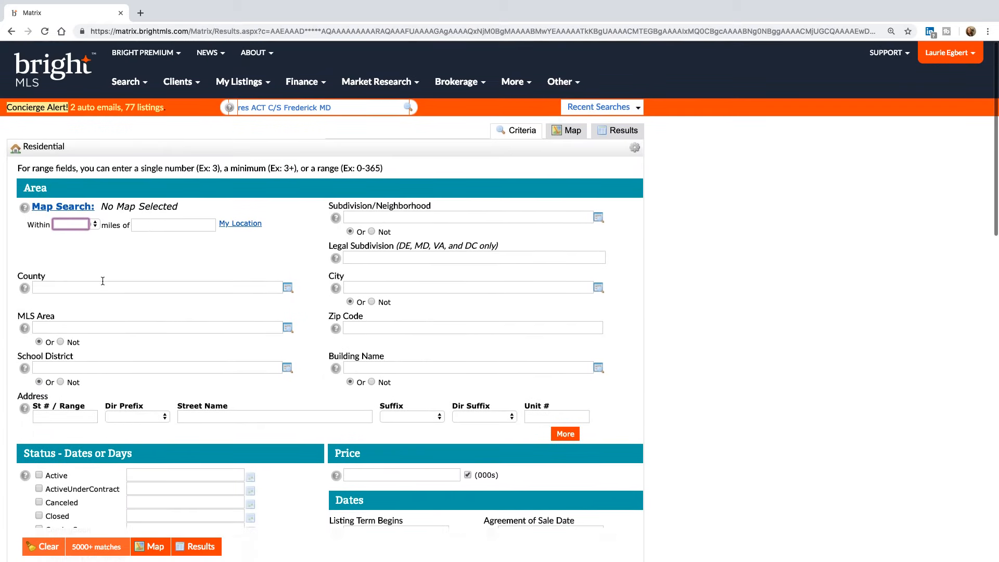
- Set the county to Anne Arundel MD and include Active and ActiveUnderContract statuses
text(ann)
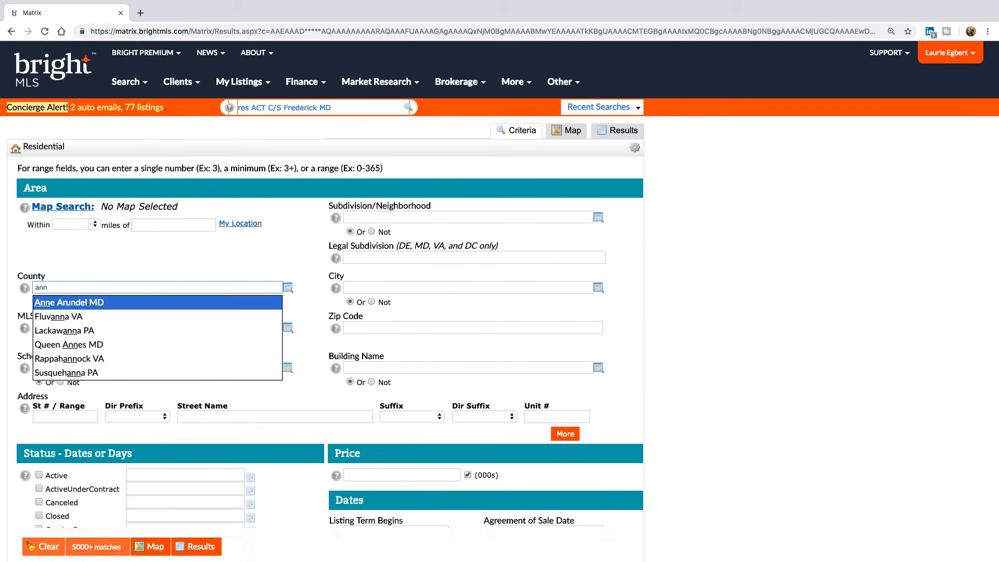
key(Return)
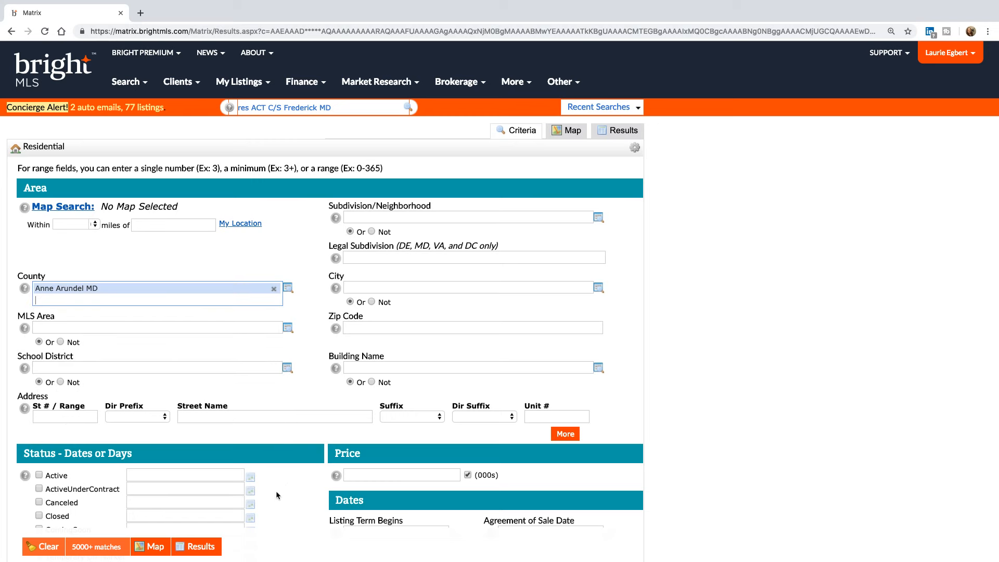
click(39, 475)
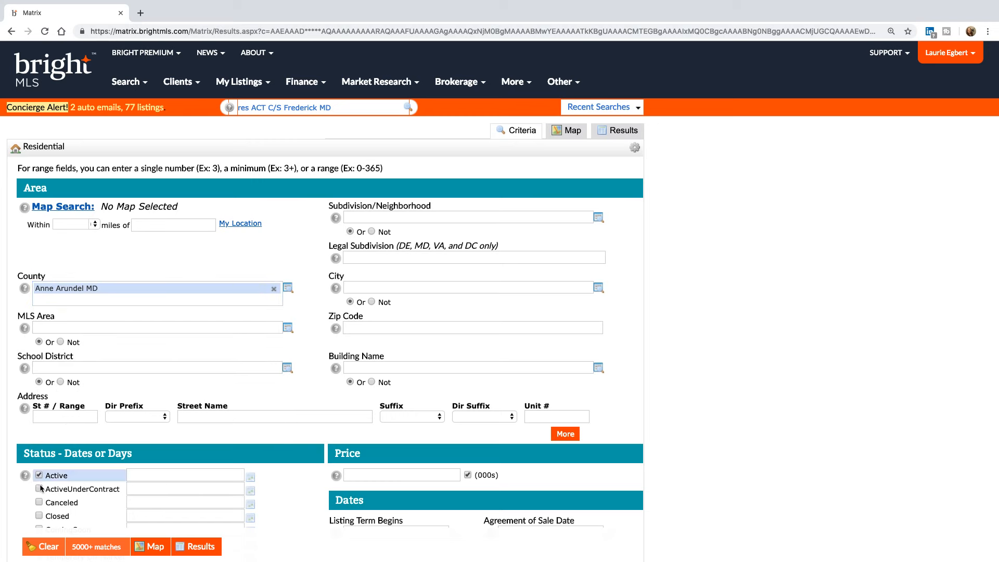
click(40, 489)
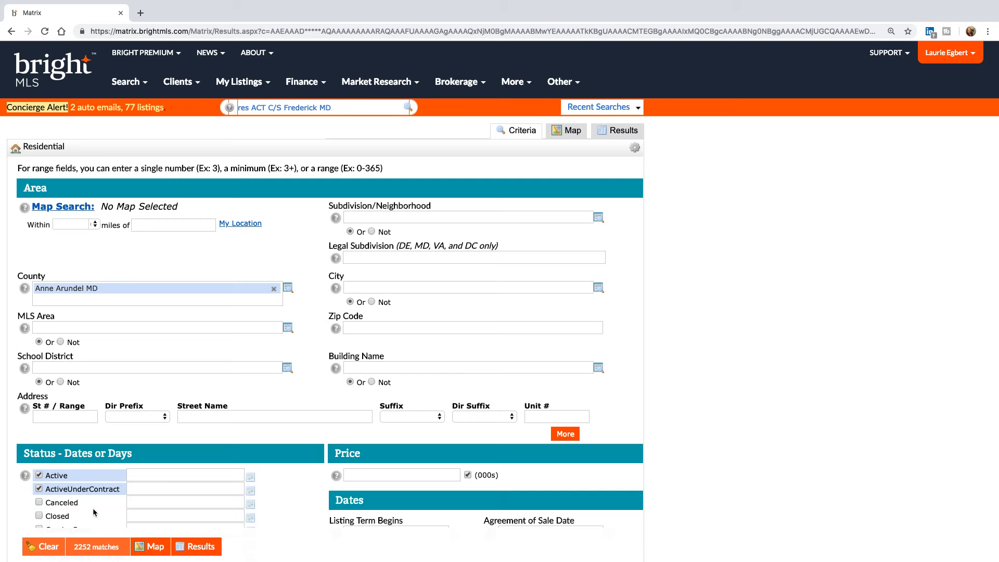
- Add ComingSoon, Temporary Off Market, Pending and Closed (0-180 days) statuses
scroll(91, 505, down, 3)
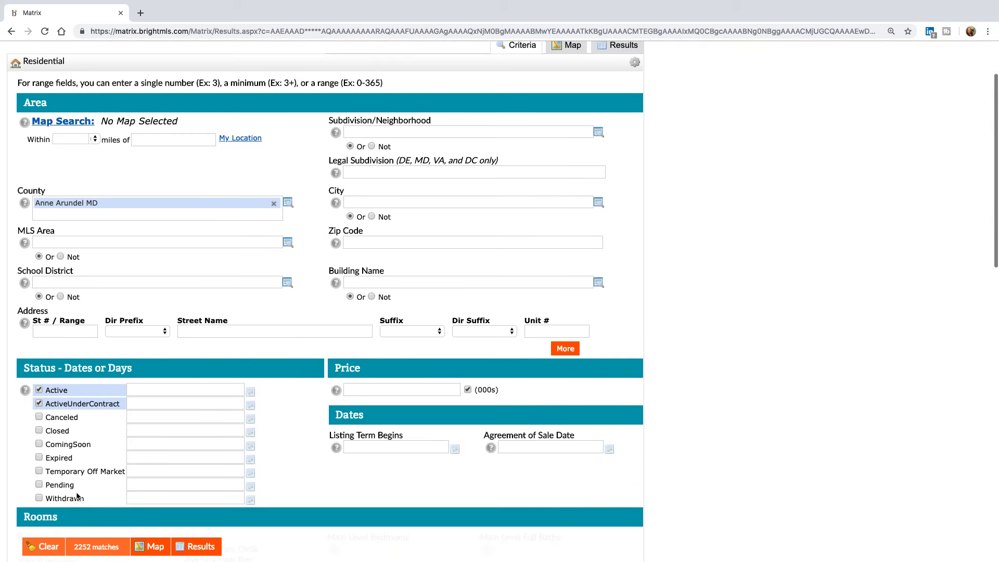
click(40, 444)
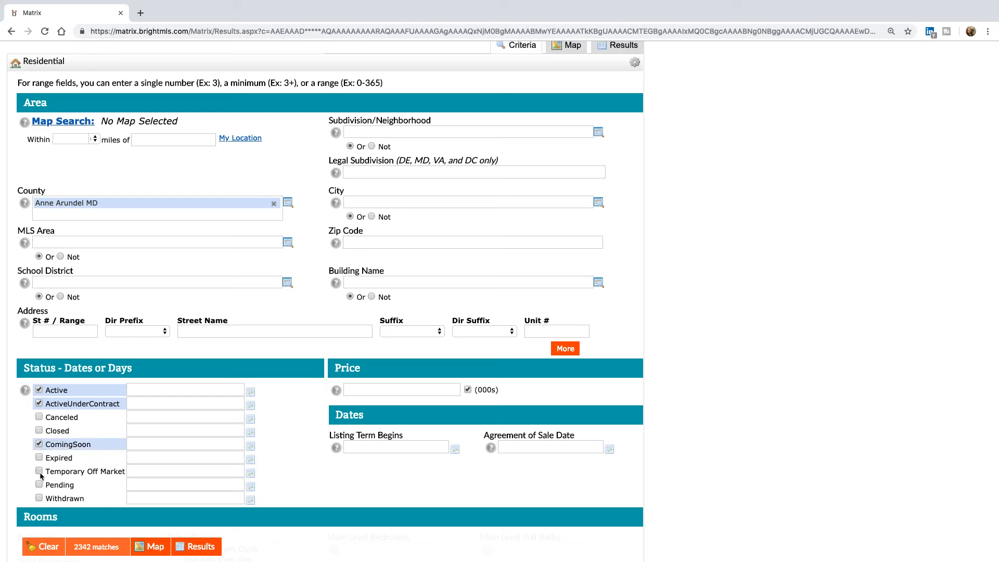
click(39, 471)
click(39, 485)
click(147, 483)
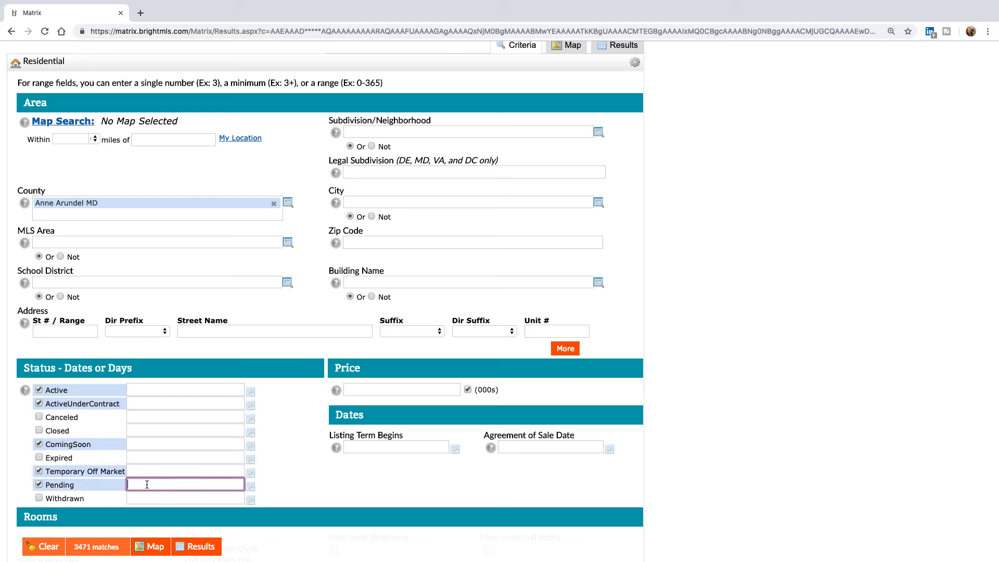
click(39, 432)
click(39, 431)
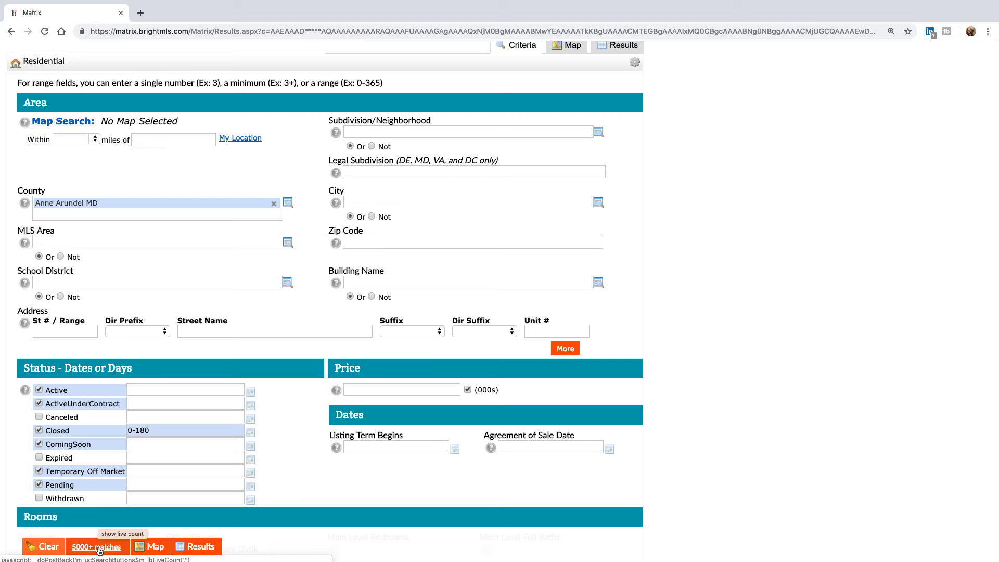
- Open the Count page showing 7225 matching Anne Arundel MD listings
scroll(99, 550, down, 2)
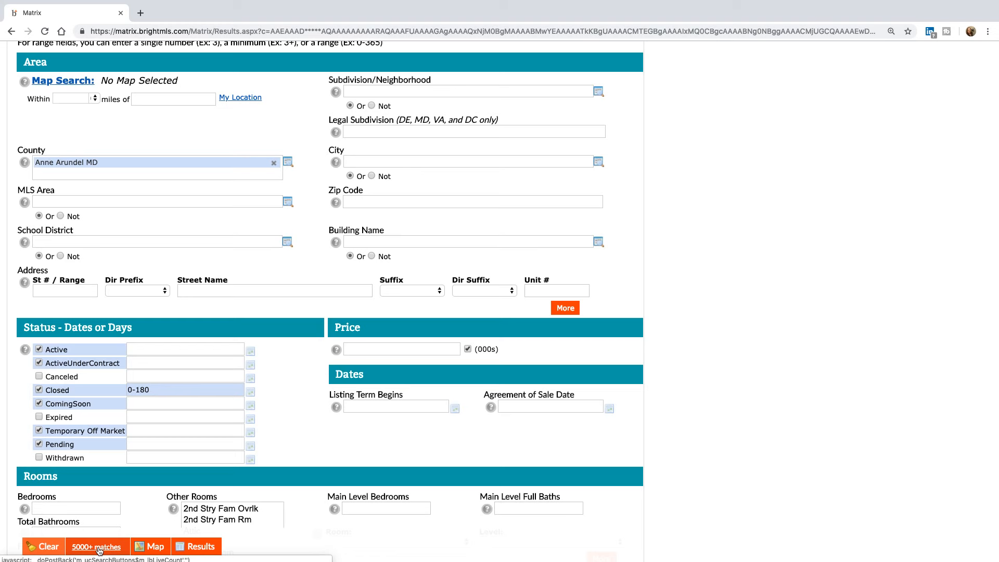
scroll(99, 550, down, 11)
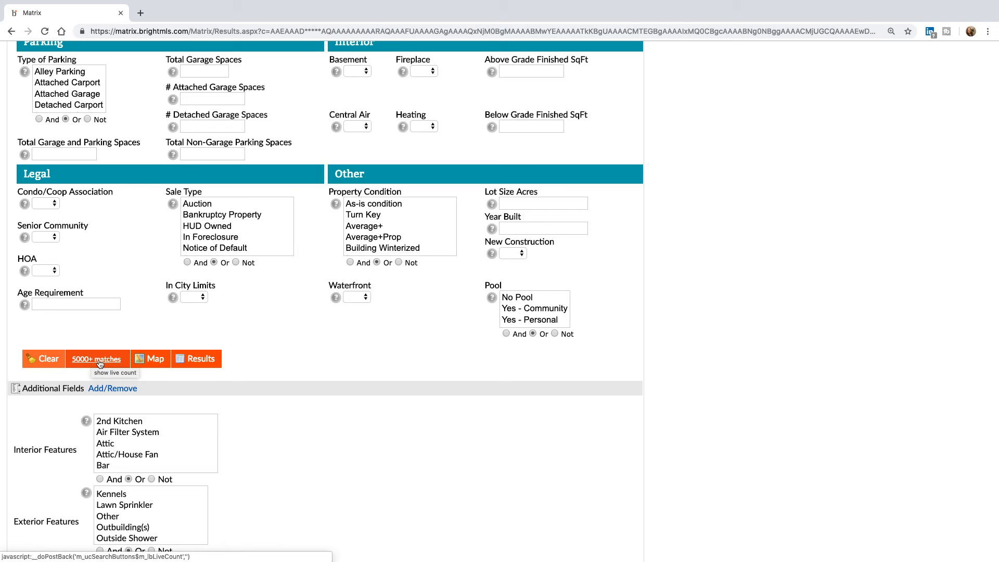
click(100, 359)
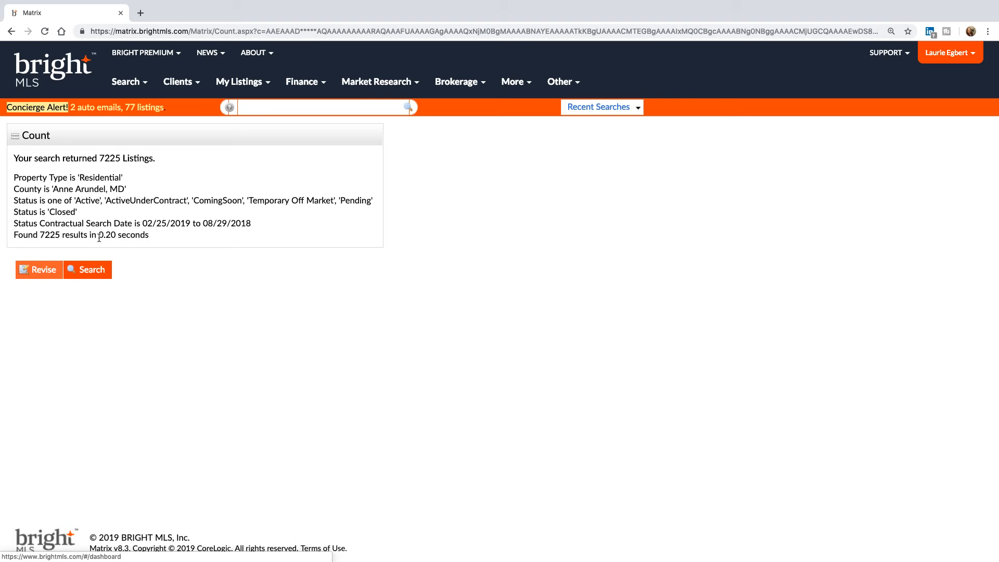
- Revise the search from the Count page to return to the Anne Arundel criteria form
click(42, 269)
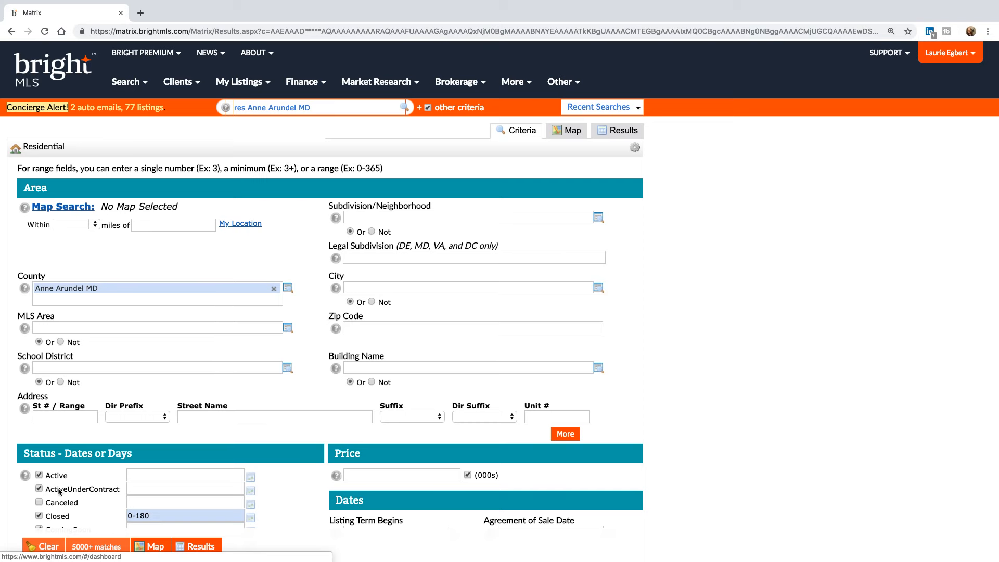
- Uncheck ActiveUnderContract, Closed and ComingSoon so only Active status remains
click(39, 489)
click(39, 515)
scroll(39, 499, down, 3)
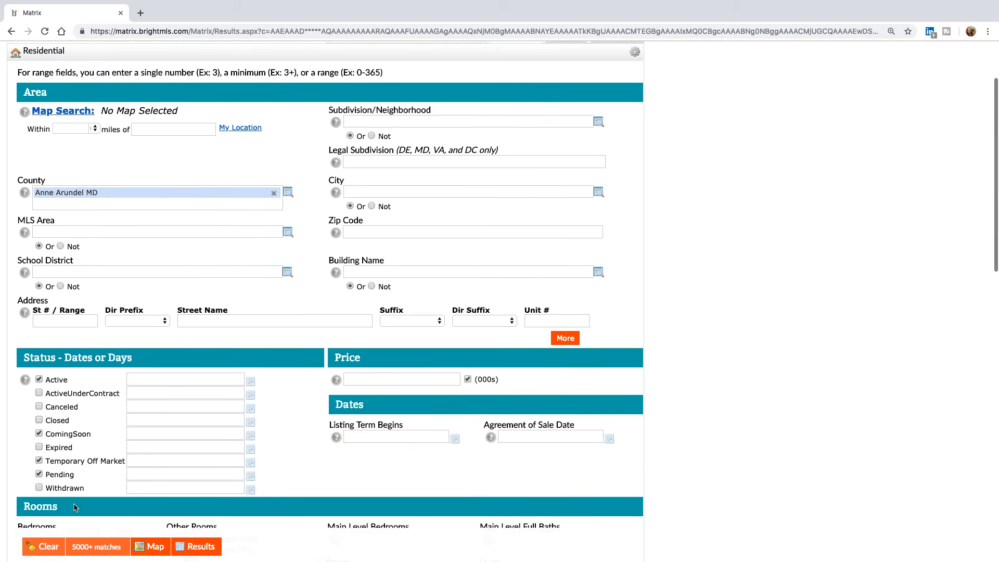
click(39, 428)
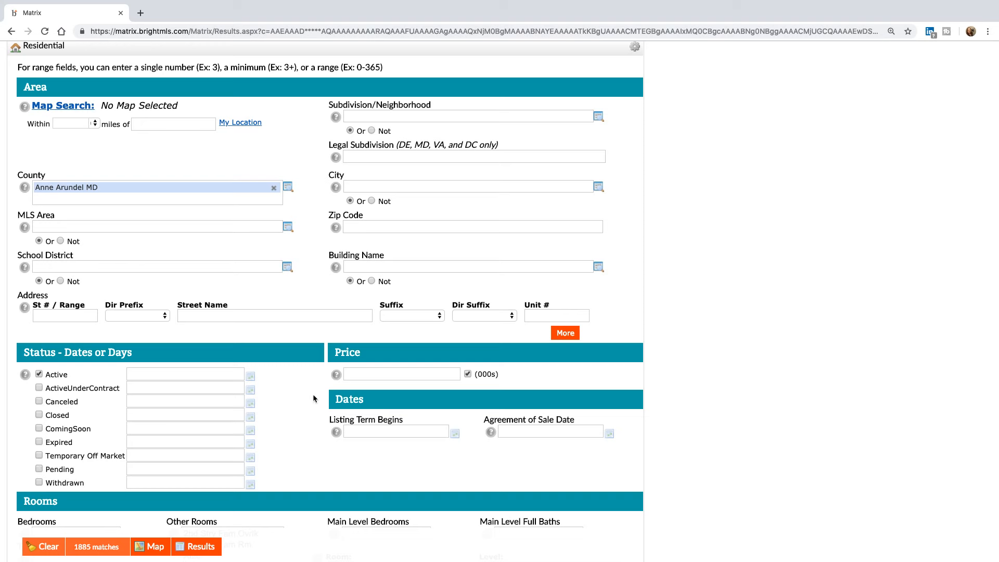
- Enter a 300-400 price range and view the 408 matching results
click(378, 373)
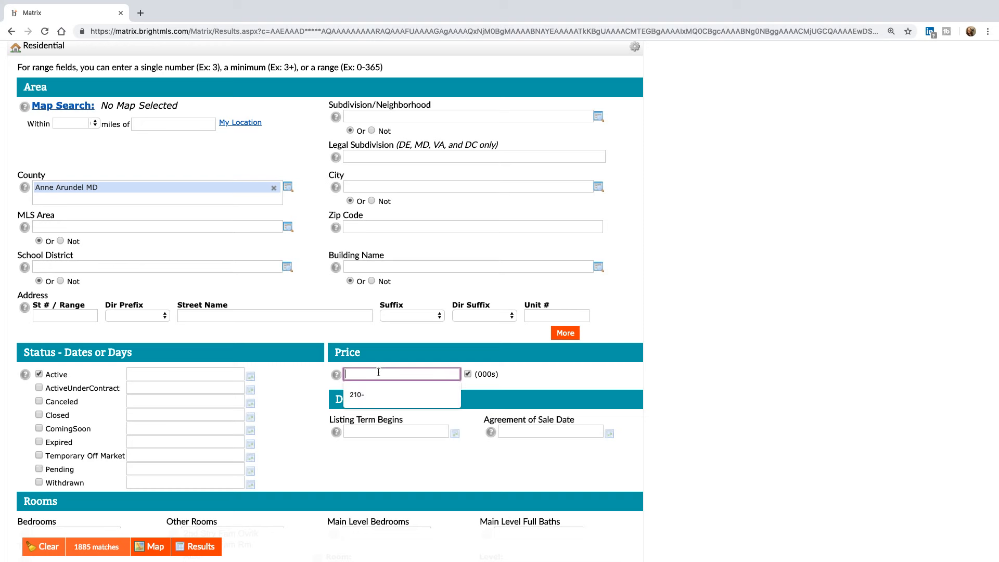
text(300-400)
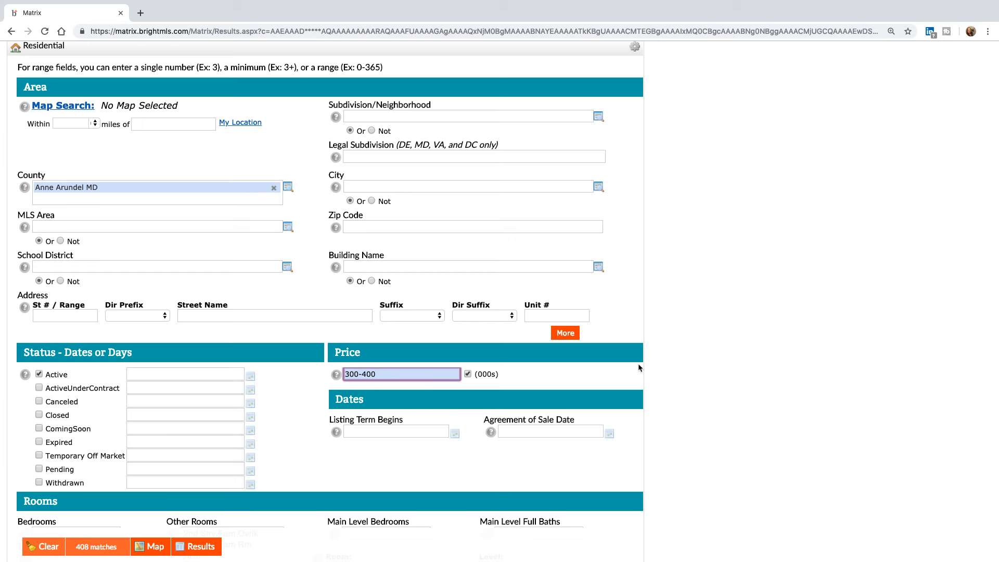
scroll(638, 363, up, 3)
click(623, 135)
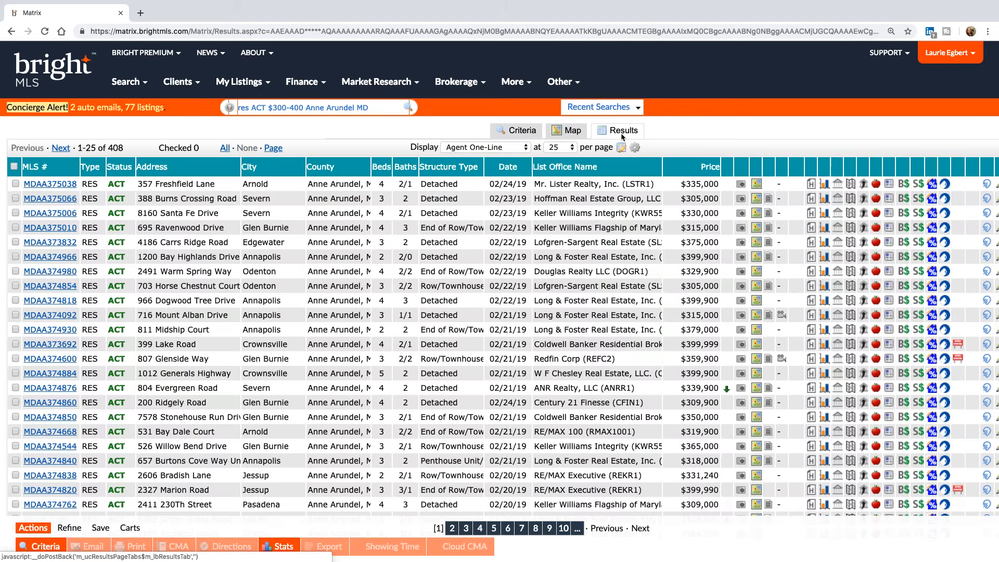
- Switch results to Agent Gallery and check all 25 listings on the page
click(486, 148)
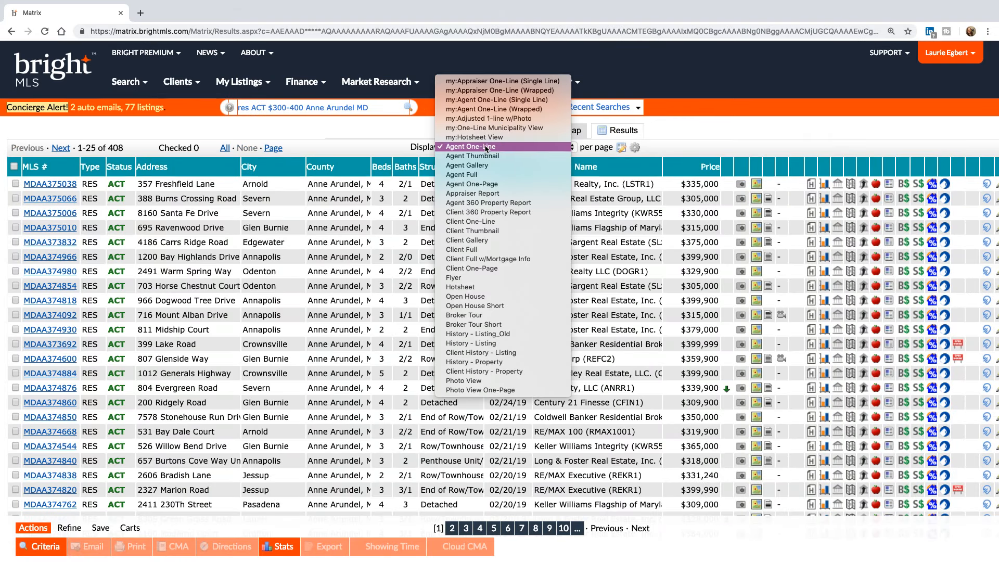
click(530, 169)
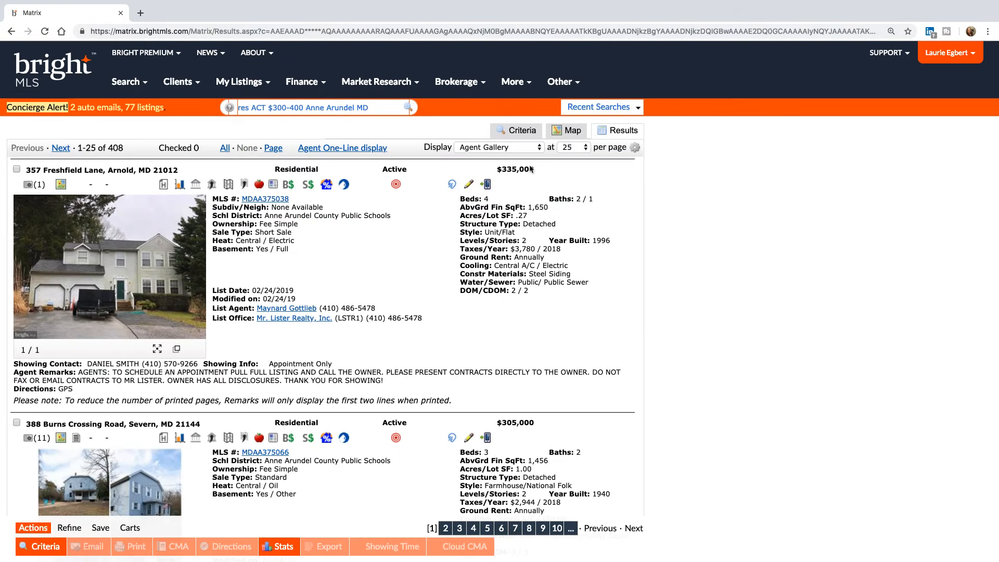
scroll(643, 282, down, 4)
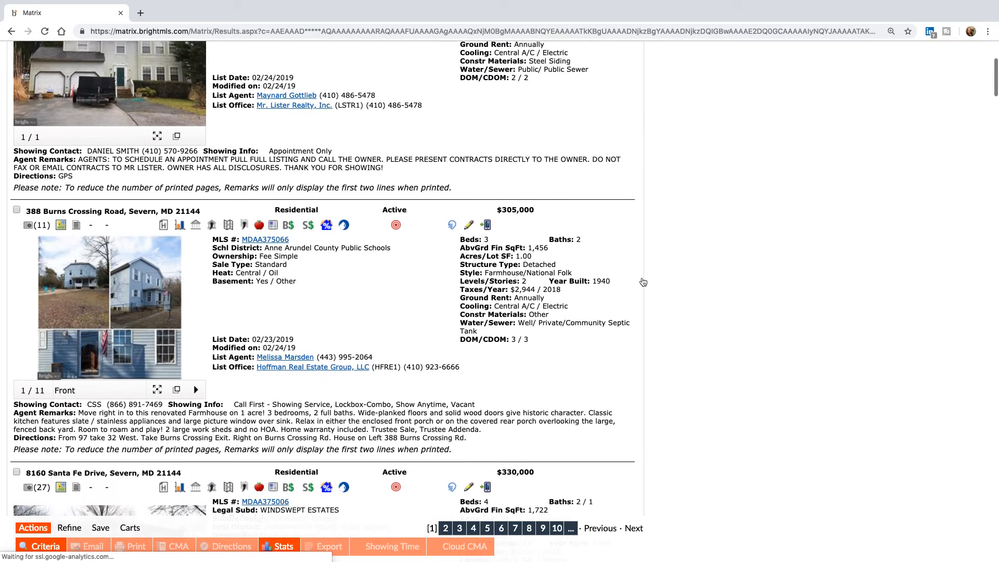
scroll(643, 282, down, 1)
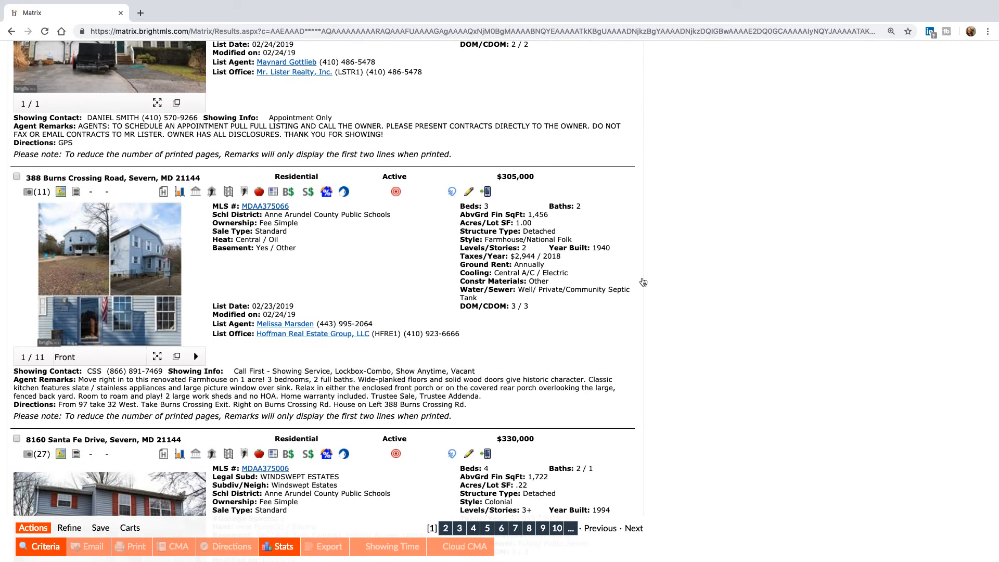
scroll(644, 282, up, 5)
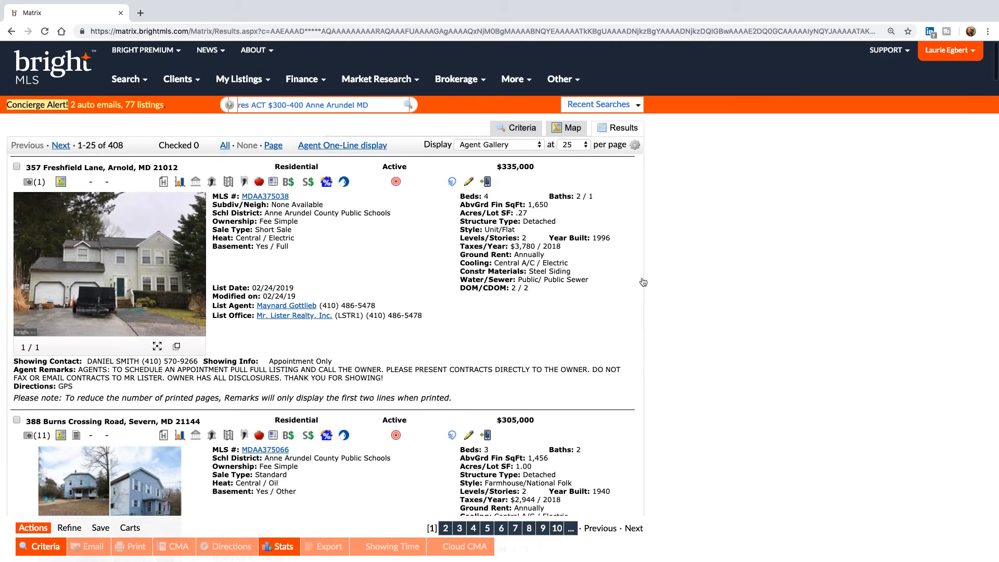
click(272, 145)
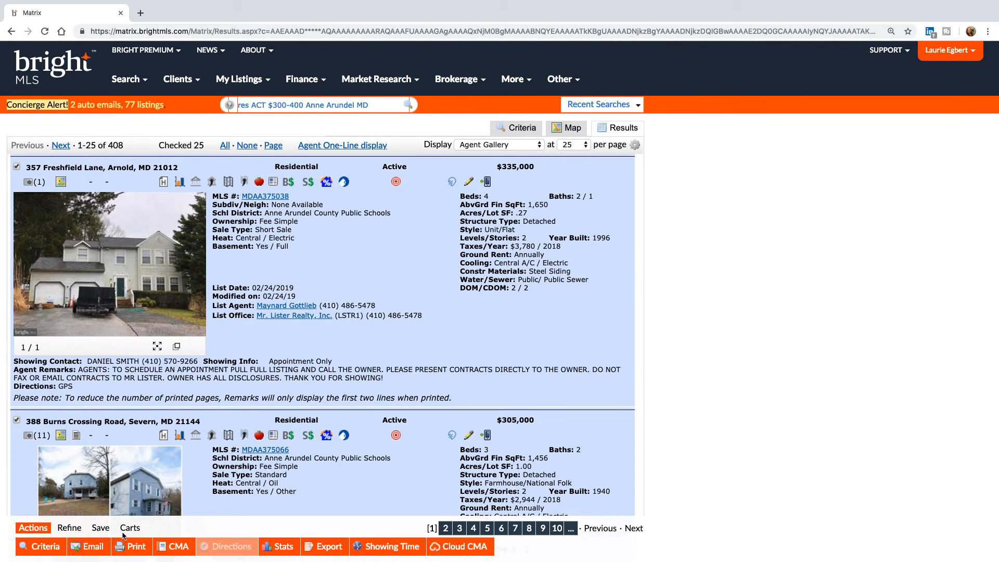
click(136, 547)
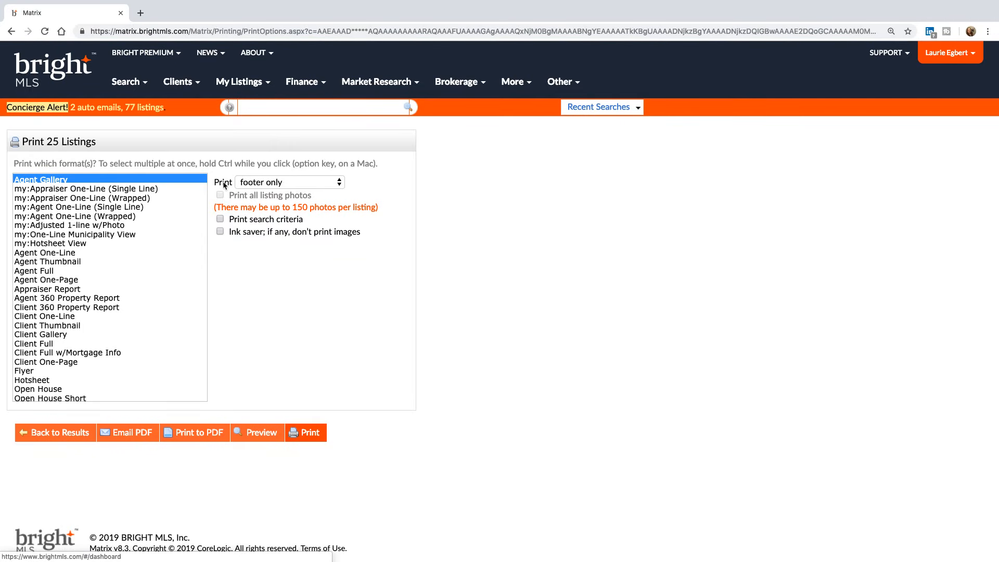
click(134, 191)
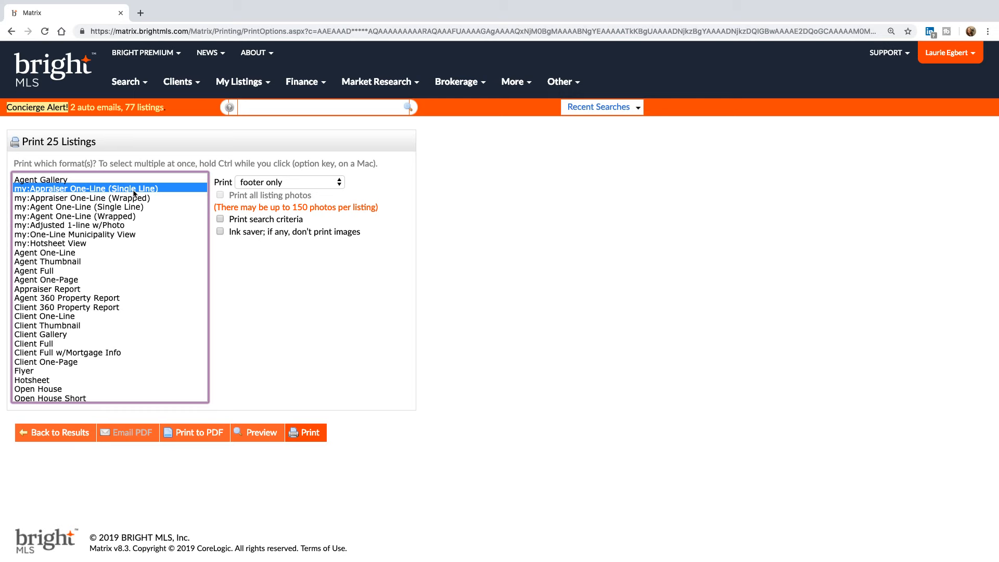
click(57, 434)
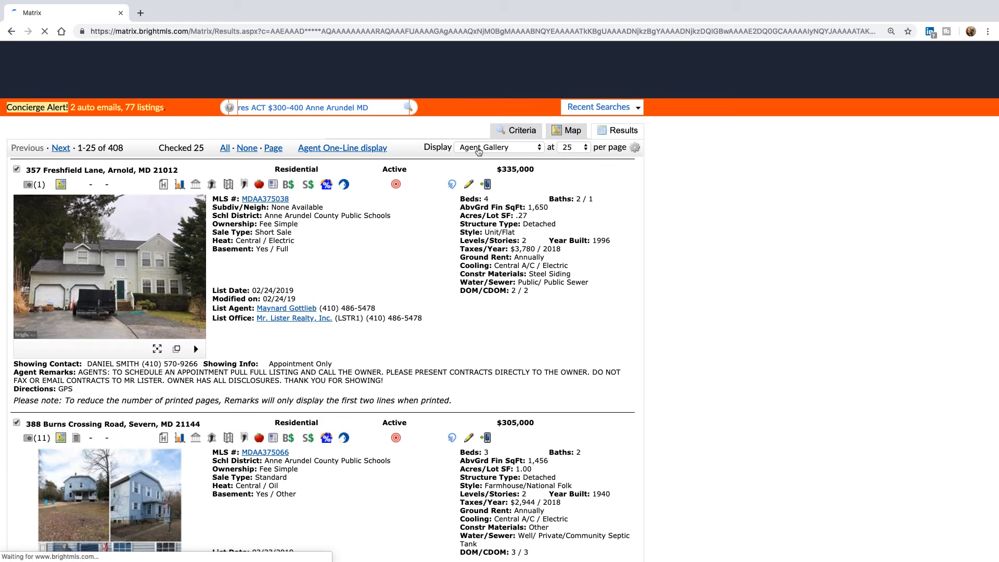
- Change the results display to the my:Appraiser One-Line (Single Line) layout
click(476, 147)
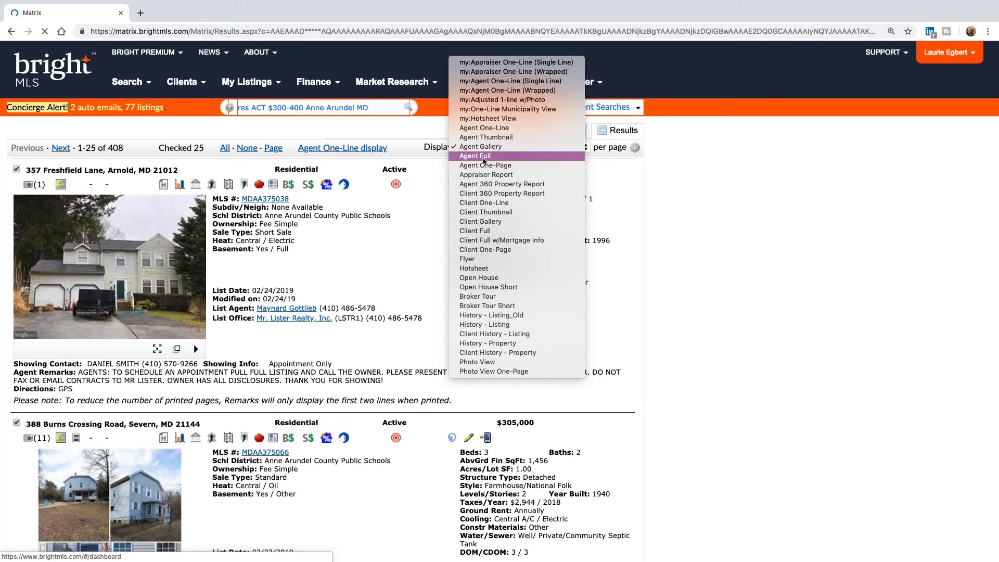
click(521, 64)
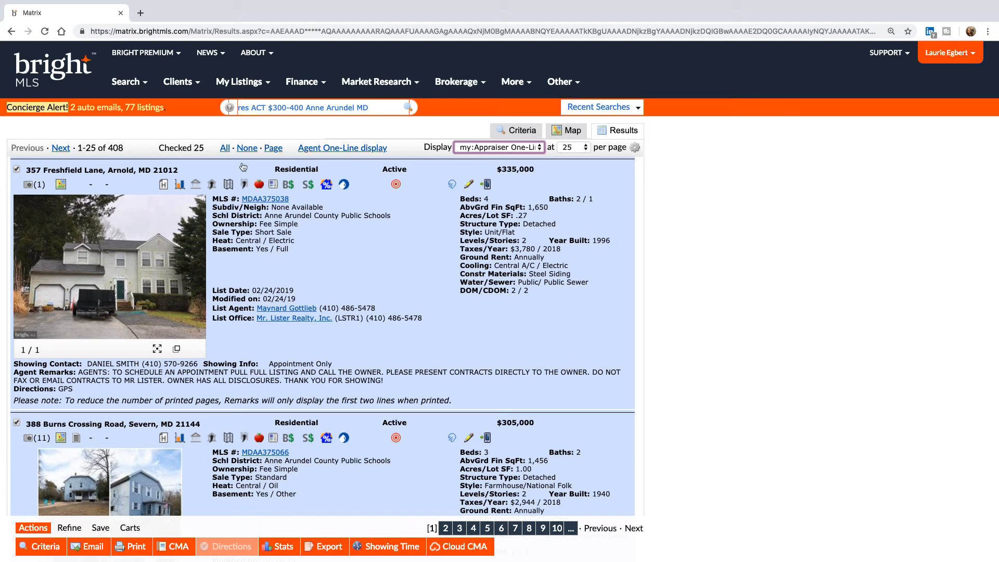
click(343, 148)
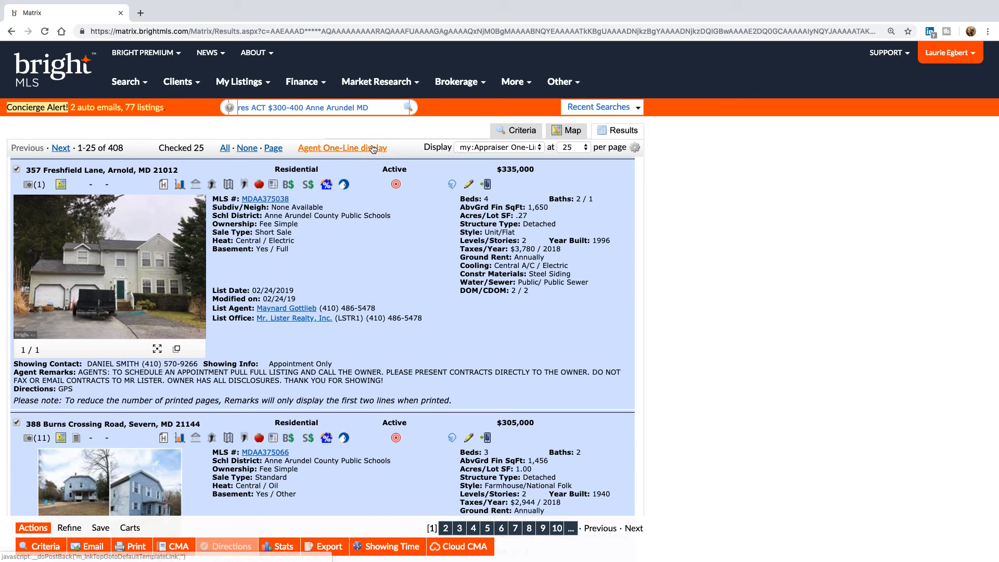
click(502, 147)
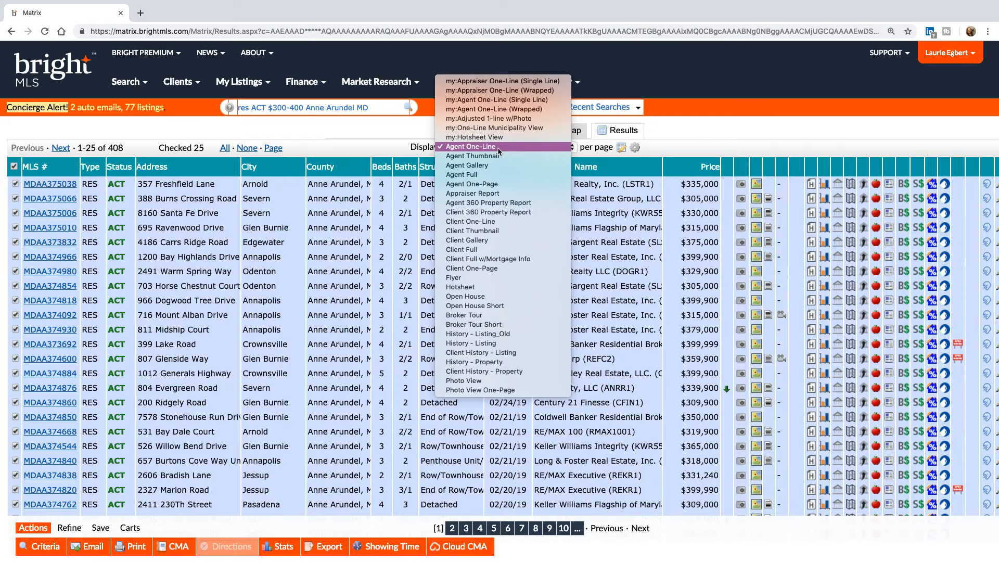
click(491, 82)
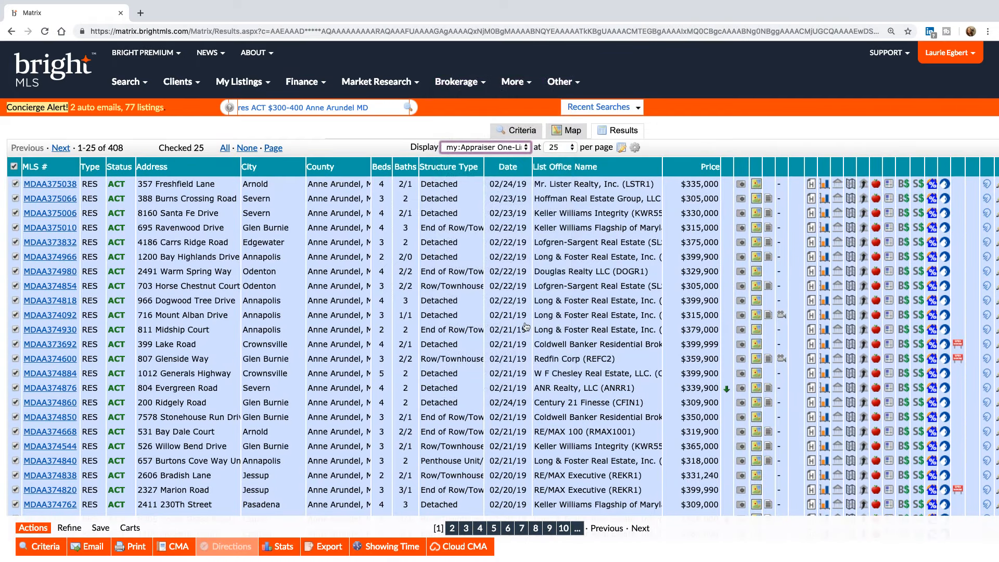
- Uncheck every listing and scroll across the tax columns
scroll(483, 300, right, 5)
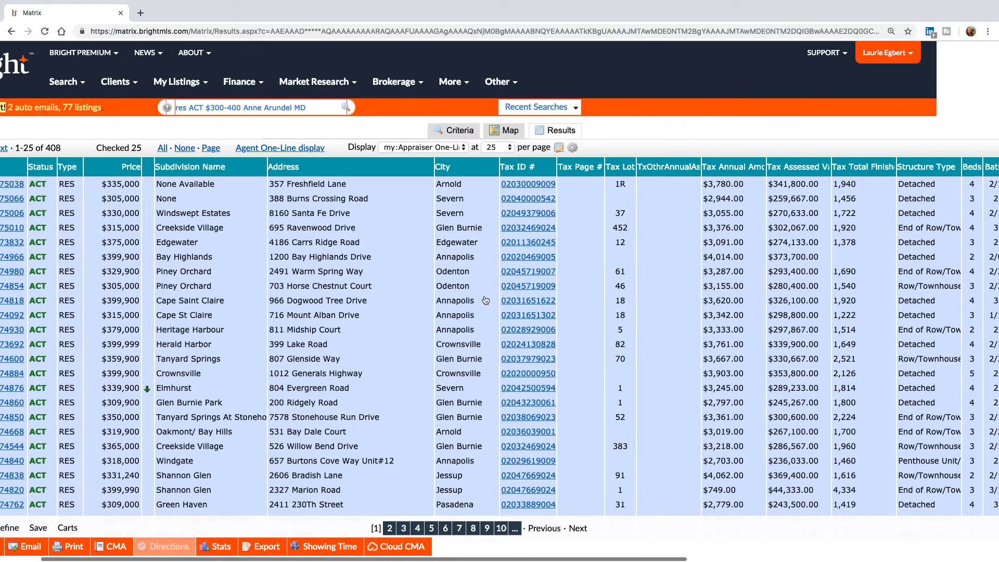
click(146, 148)
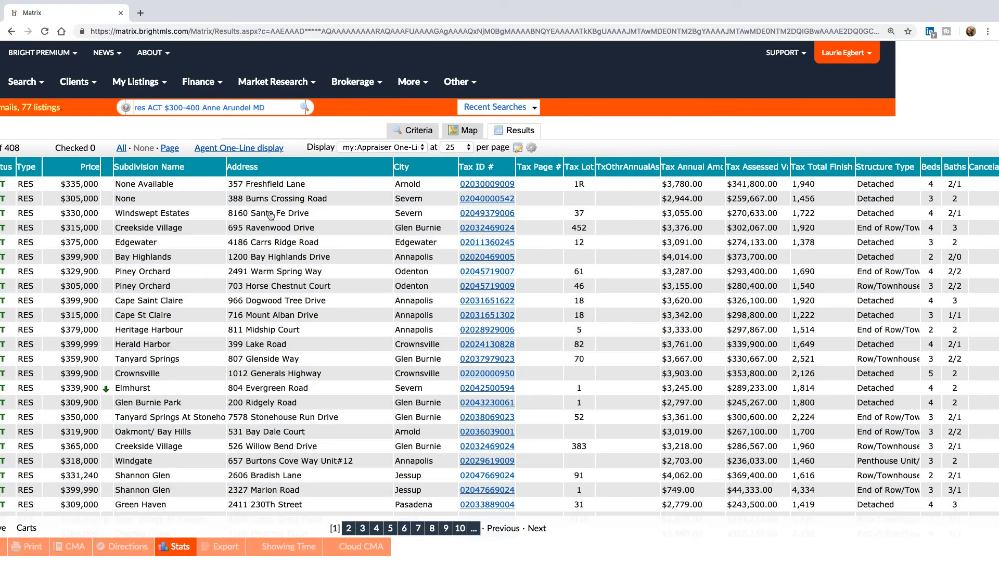
scroll(268, 217, right, 10)
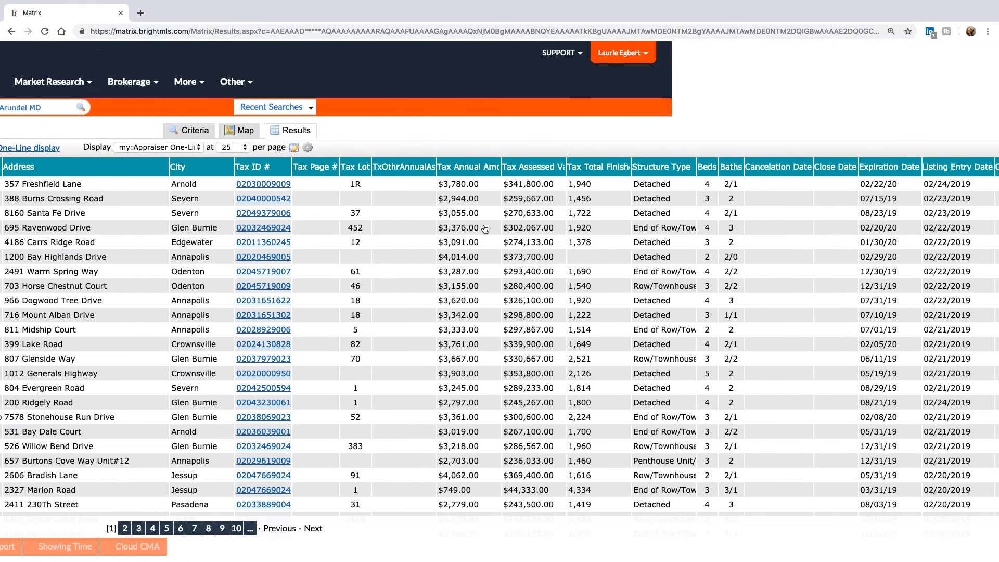
scroll(485, 230, right, 8)
scroll(485, 230, right, 1)
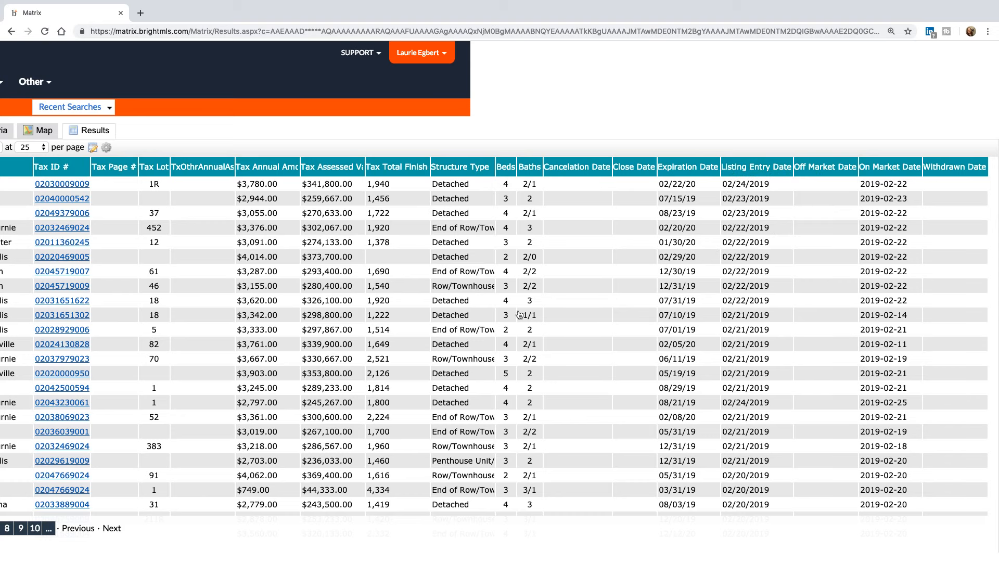
scroll(354, 318, left, 10)
scroll(355, 318, left, 10)
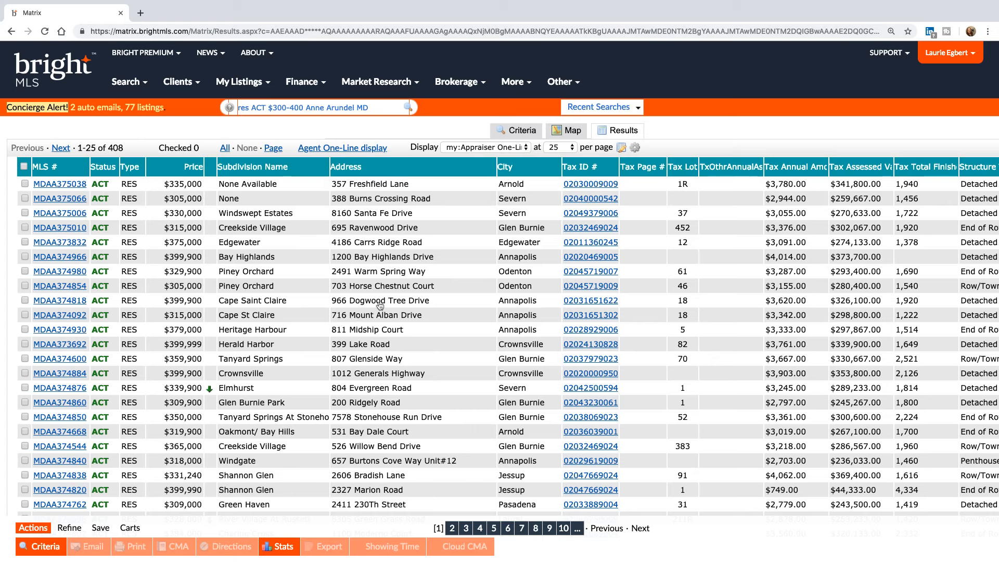
- Show 10 listings per page, check all ten, and open the Print page for them
click(413, 168)
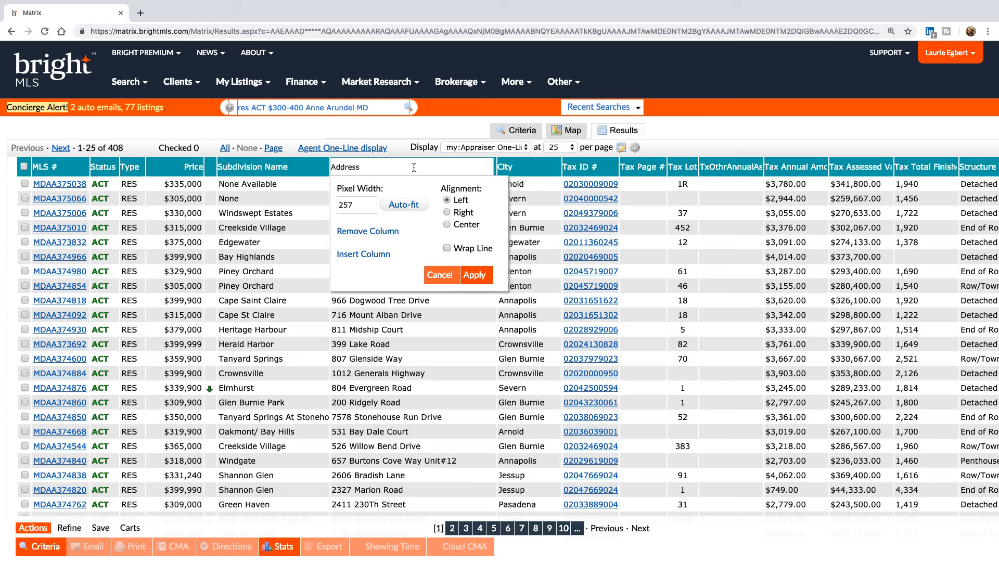
click(440, 277)
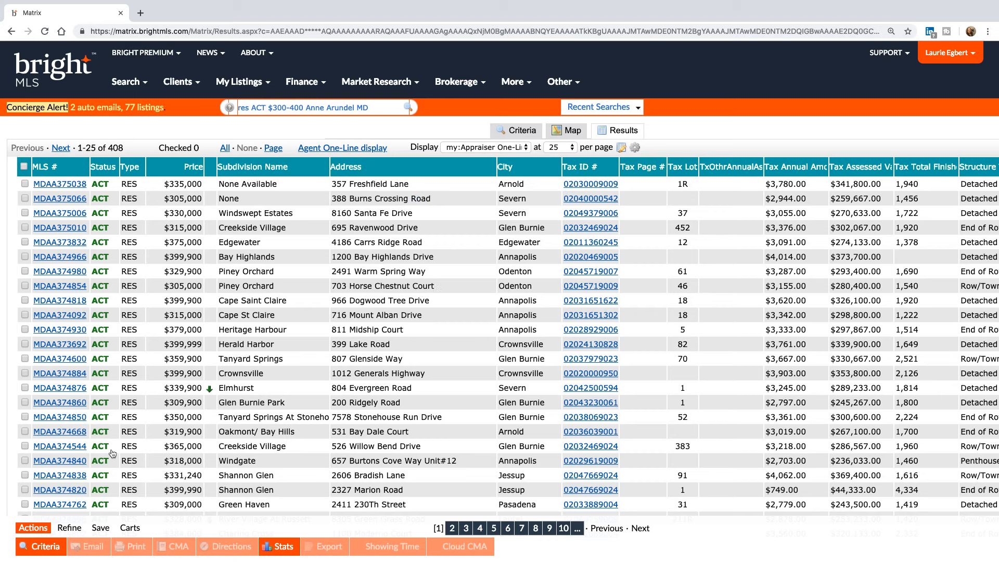
click(559, 148)
click(554, 136)
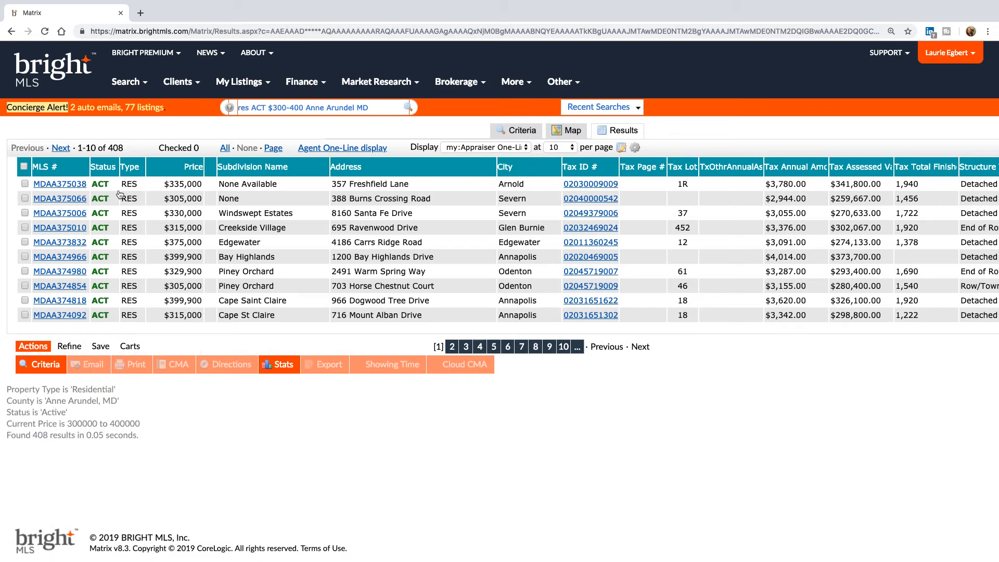
click(23, 166)
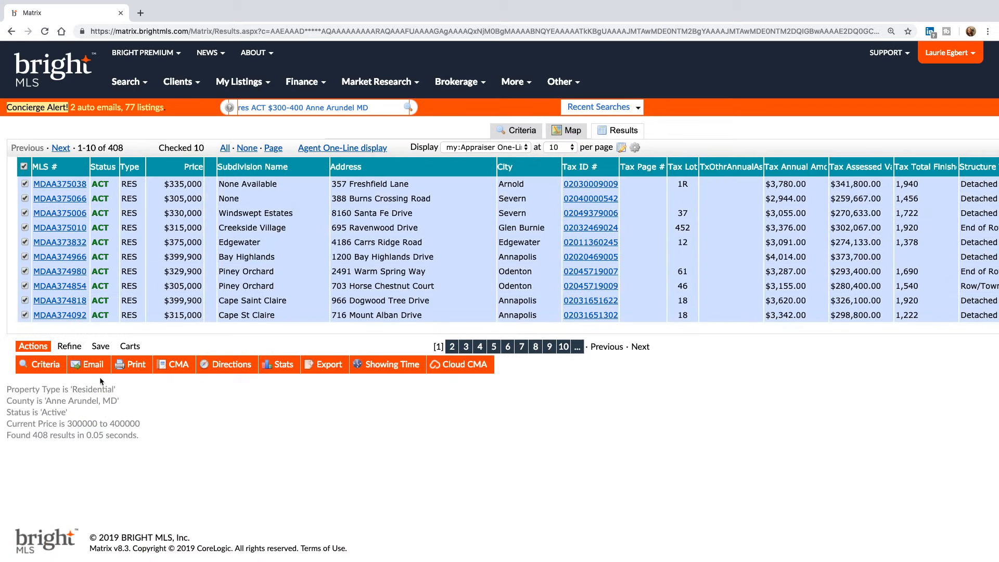
click(136, 367)
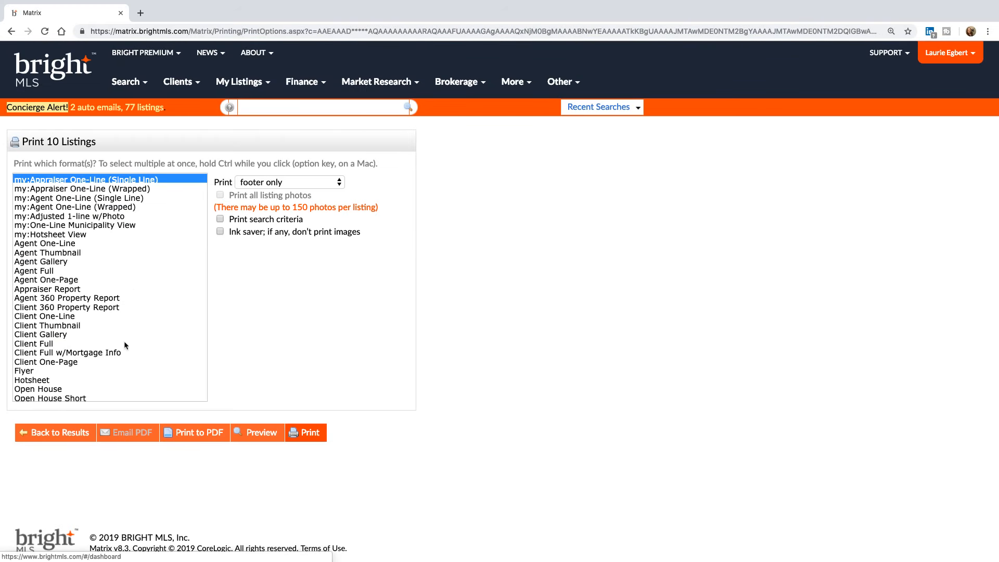
click(169, 434)
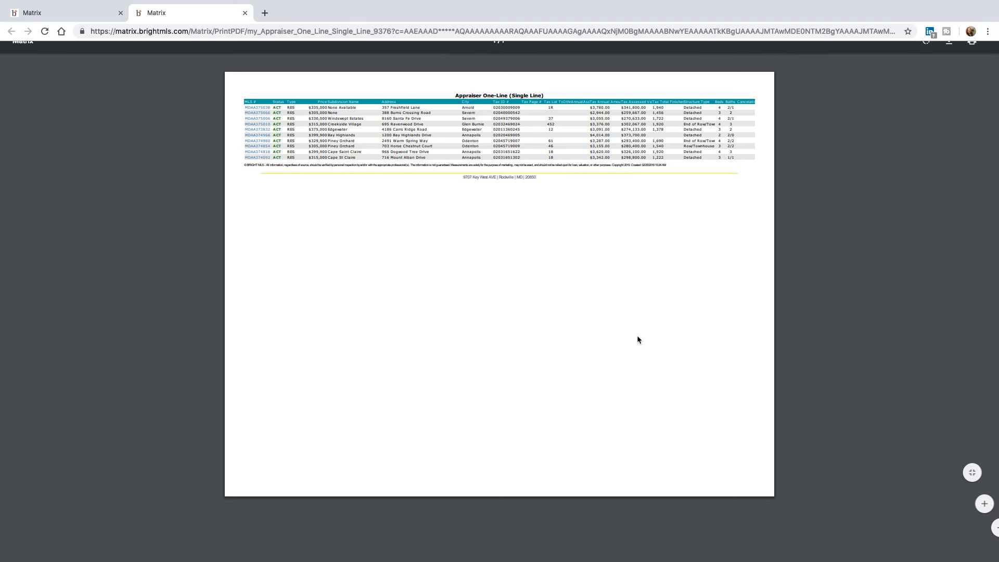
key(ctrl+plus)
key(ctrl+plus)
key(ctrl+plus)
key(ctrl+plus)
key(ctrl+plus)
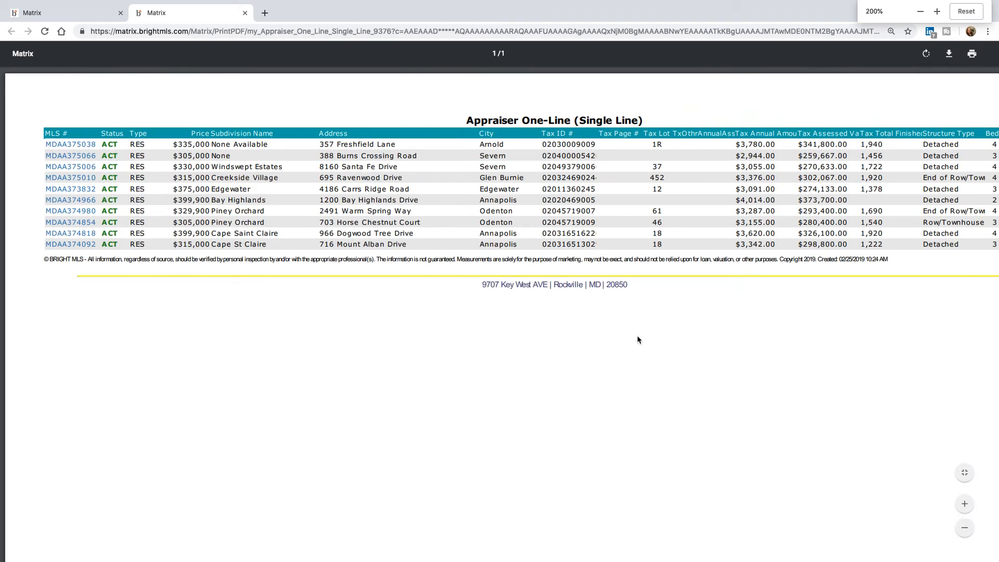
scroll(672, 335, right, 5)
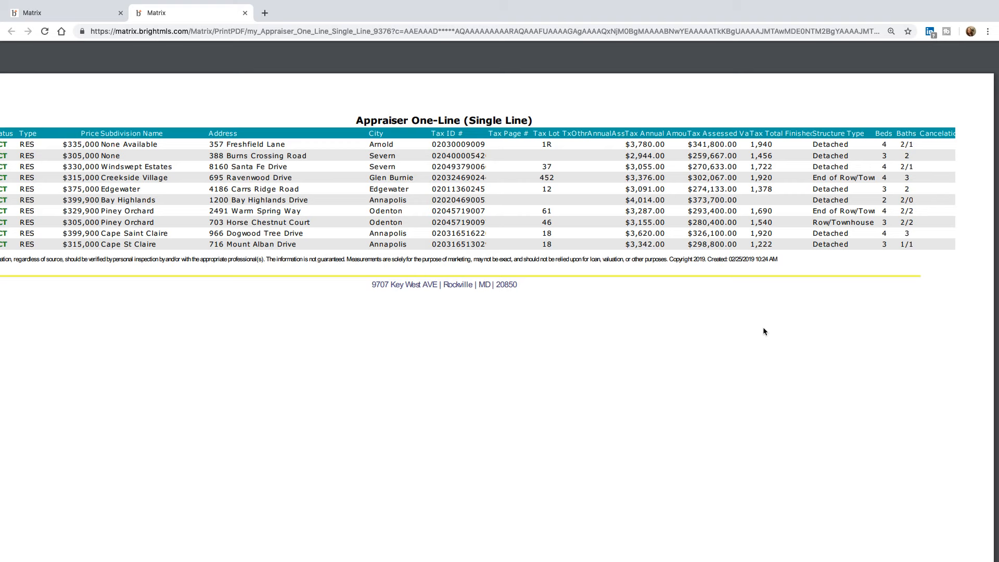
scroll(248, 166, left, 4)
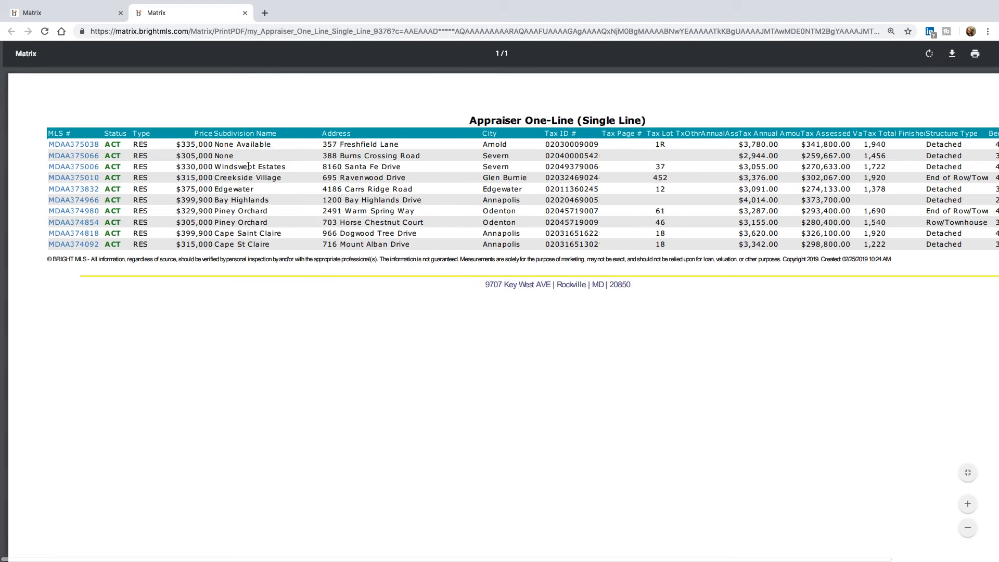
scroll(249, 166, right, 4)
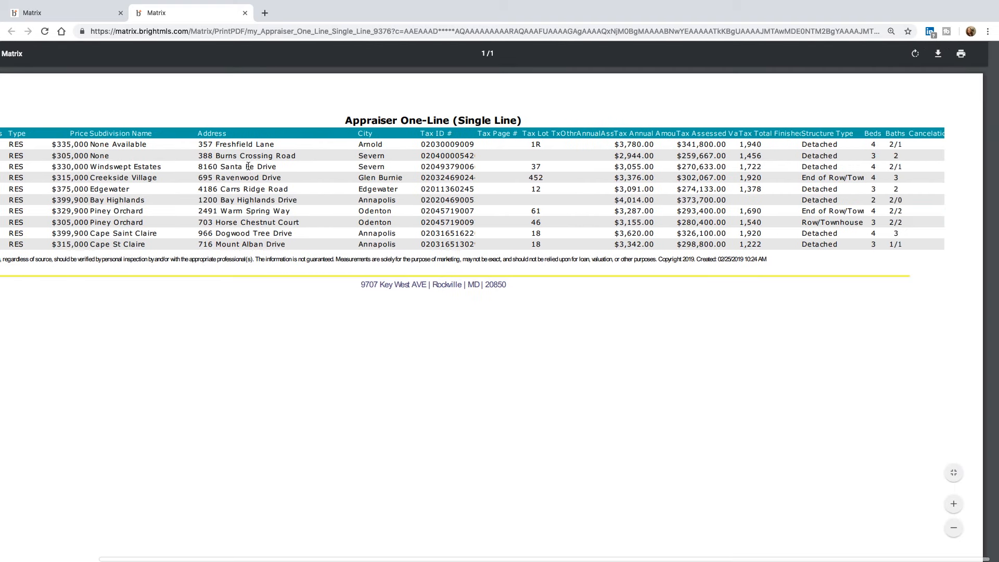
click(245, 12)
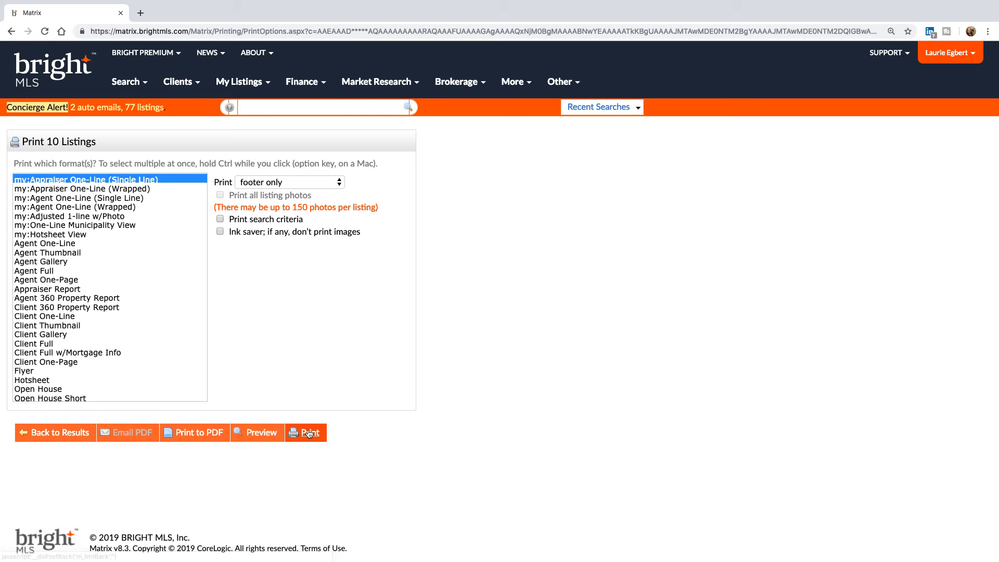
click(262, 433)
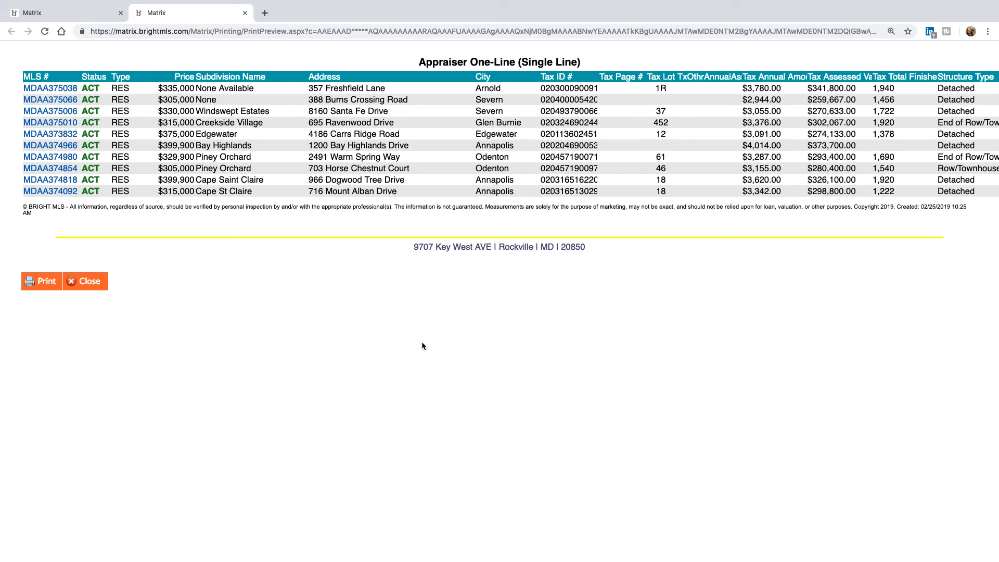
scroll(511, 303, right, 10)
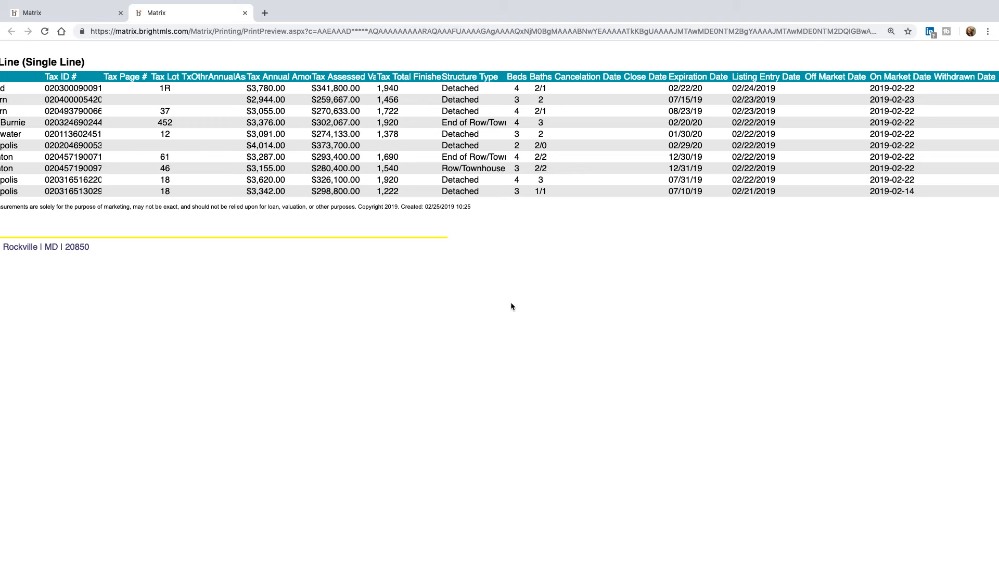
scroll(510, 306, left, 10)
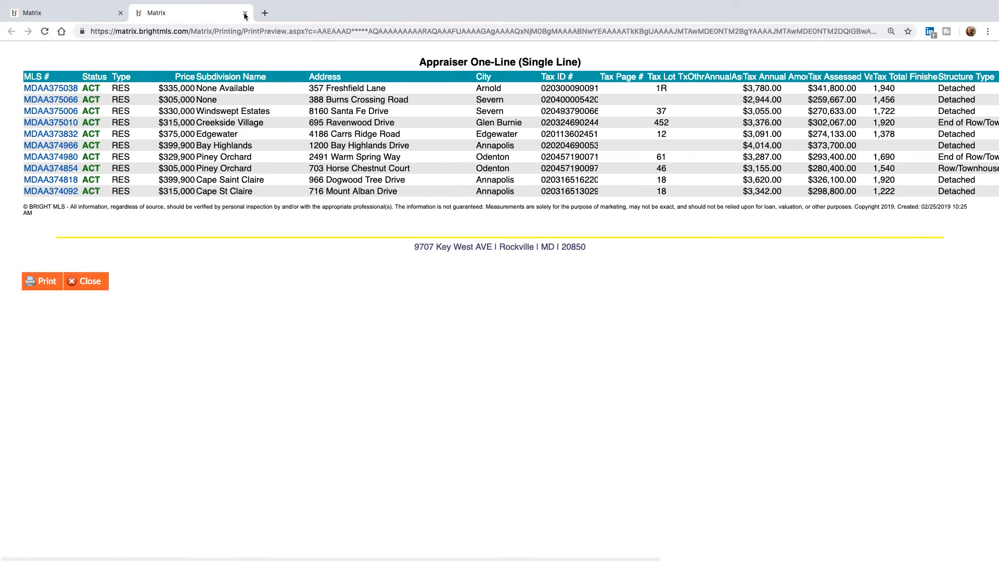
click(245, 13)
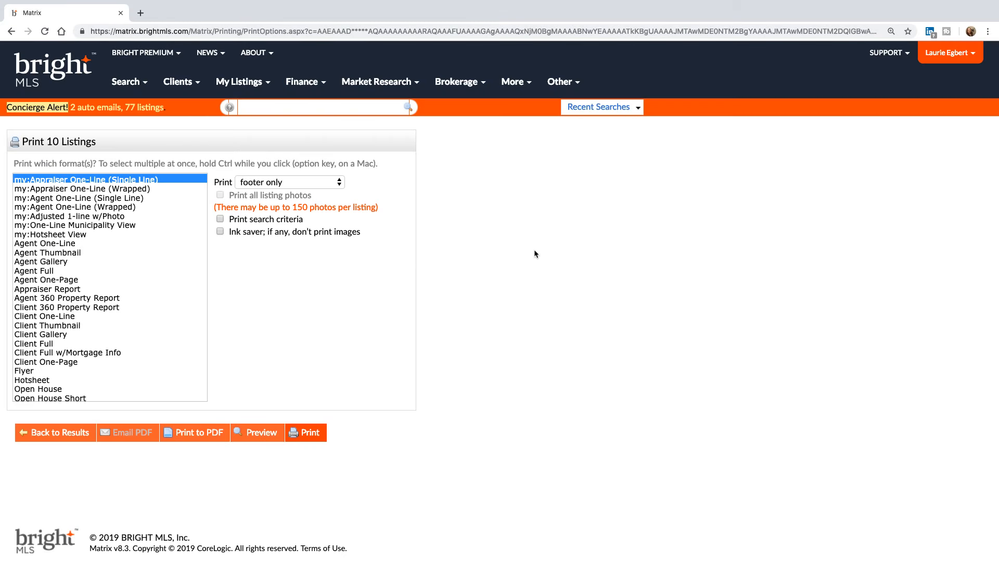
- Print the 10 listings to PDF in Appraiser One-Line (Wrapped) format, review it zoomed, then close it
click(142, 191)
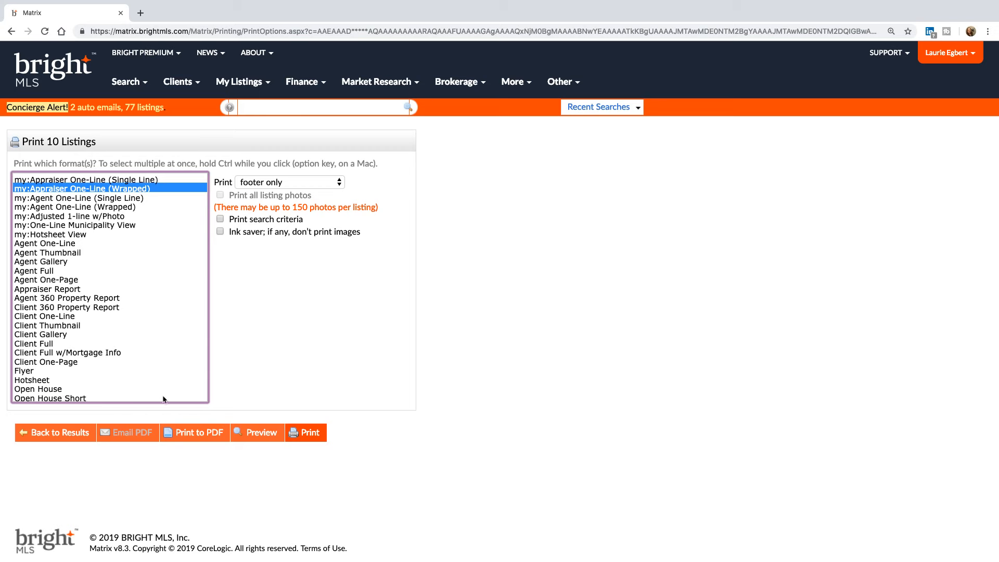
click(205, 437)
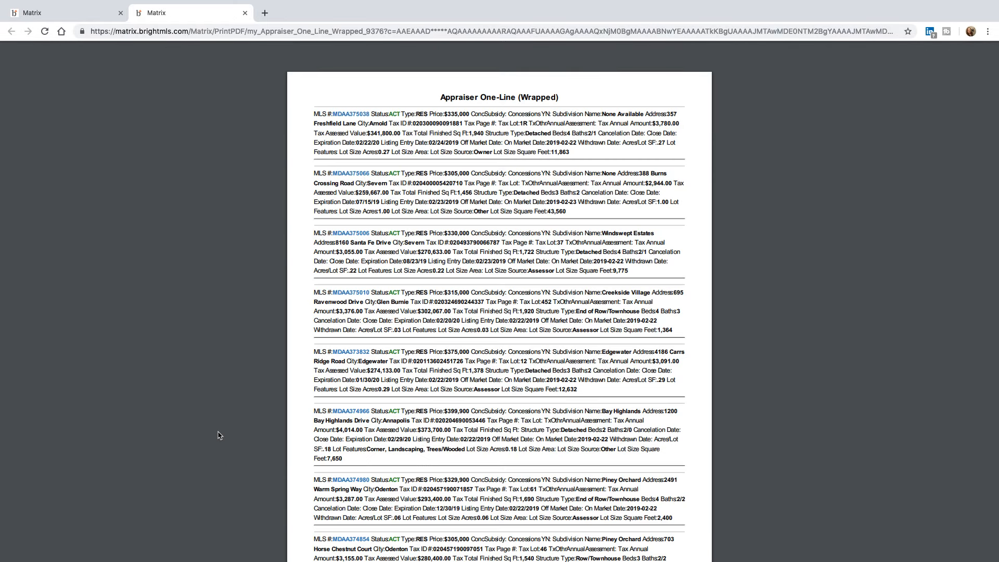
key(ctrl+plus)
key(ctrl+plus)
key(ctrl+plus)
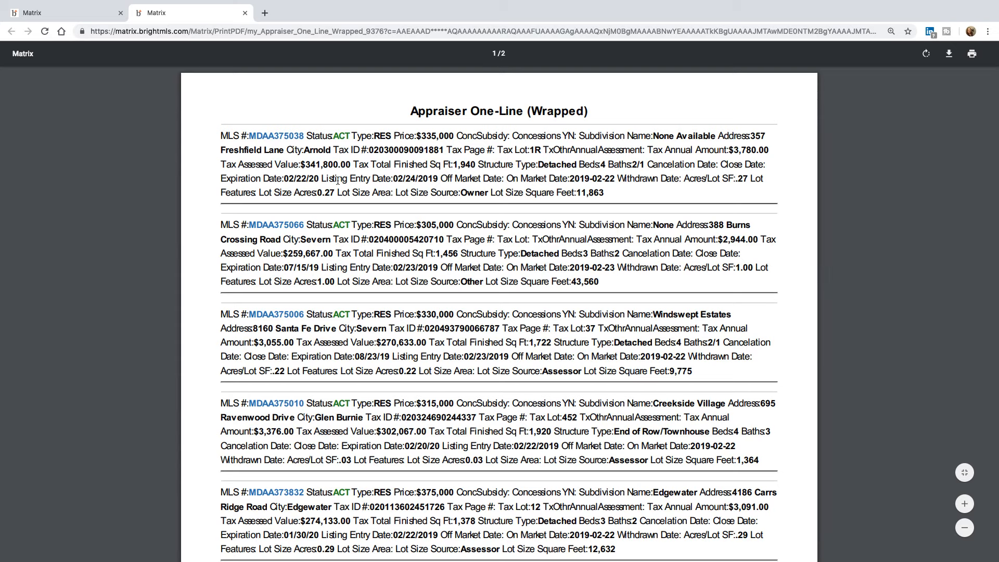
drag(222, 178, 271, 177)
click(289, 177)
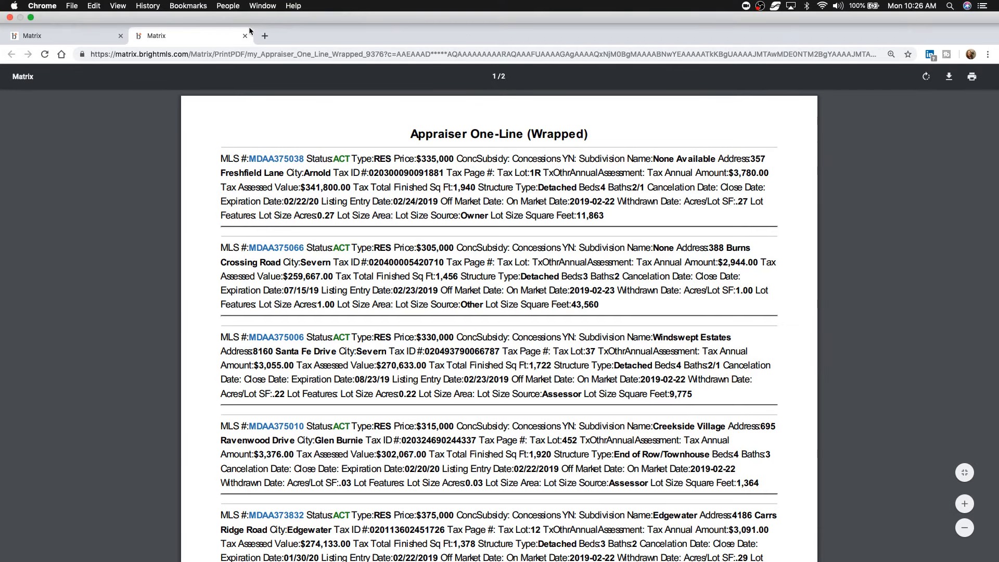
click(245, 36)
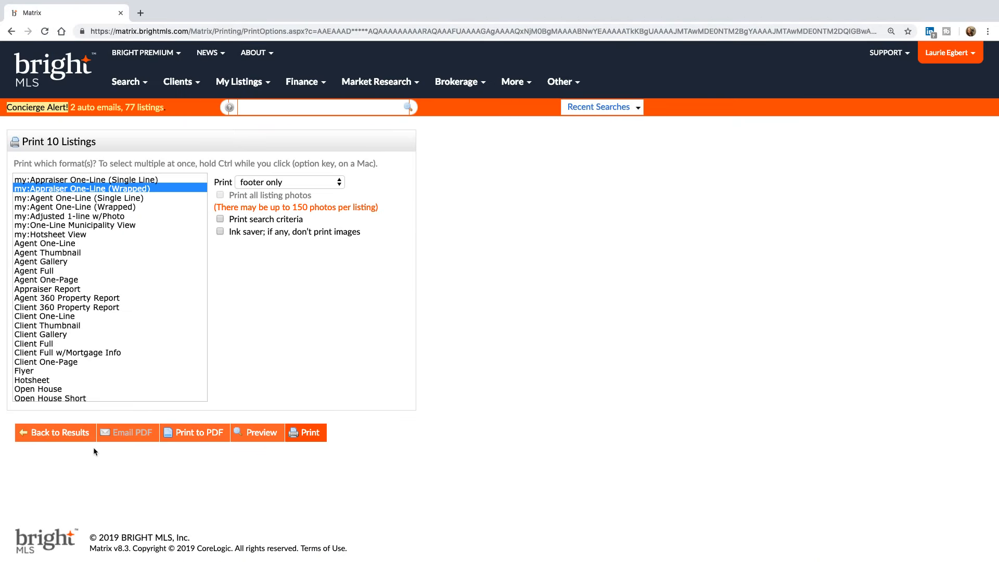
- Back in the results, insert a Photo Thumbnail column at Tax Lot, then reopen Print for the checked listings
click(85, 433)
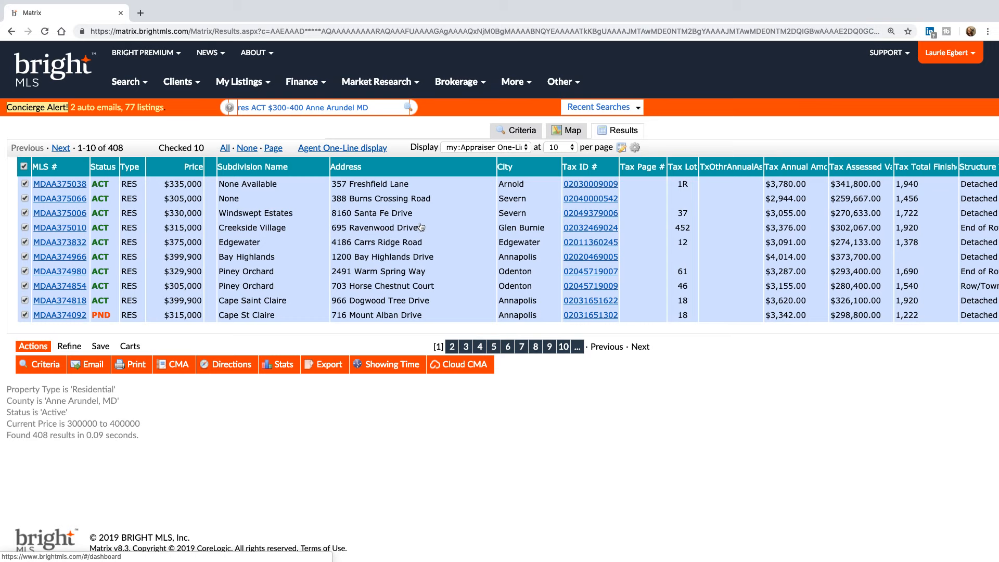
scroll(681, 233, right, 3)
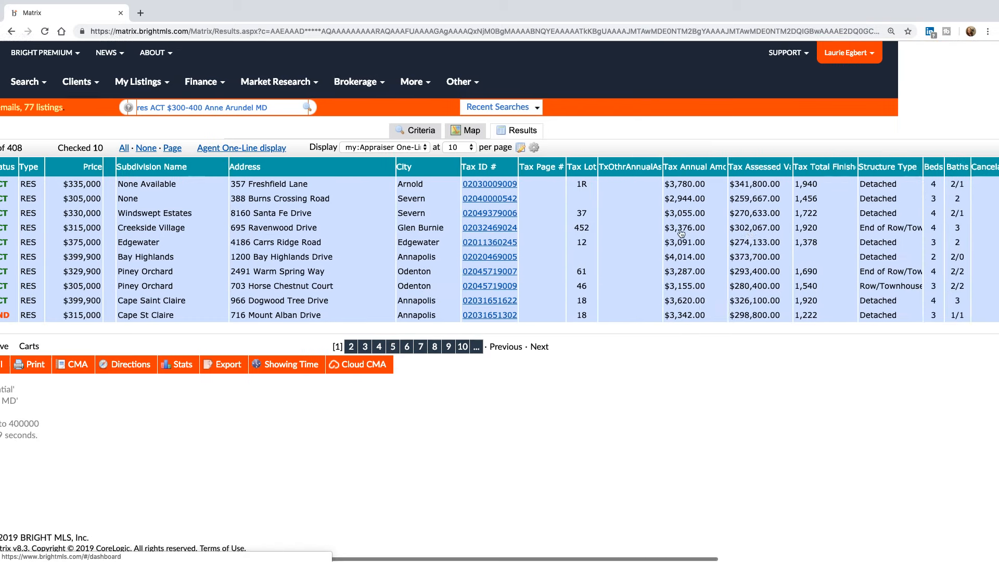
scroll(682, 233, right, 3)
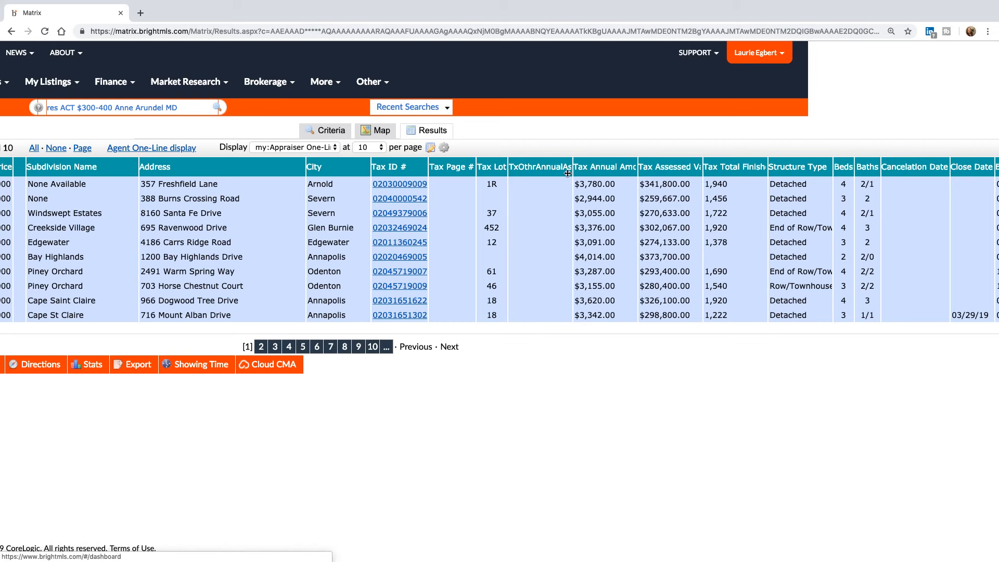
click(500, 167)
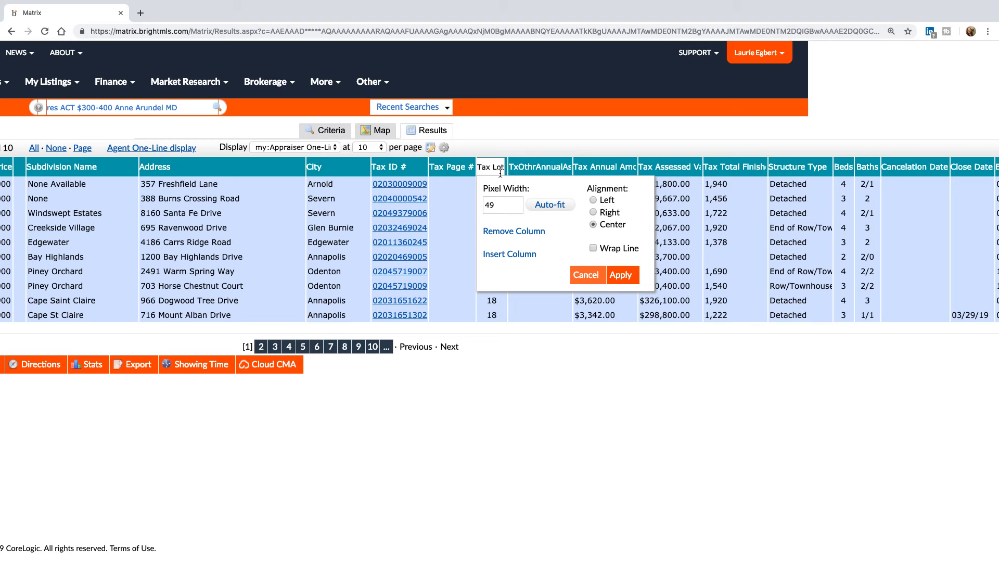
click(512, 255)
click(534, 312)
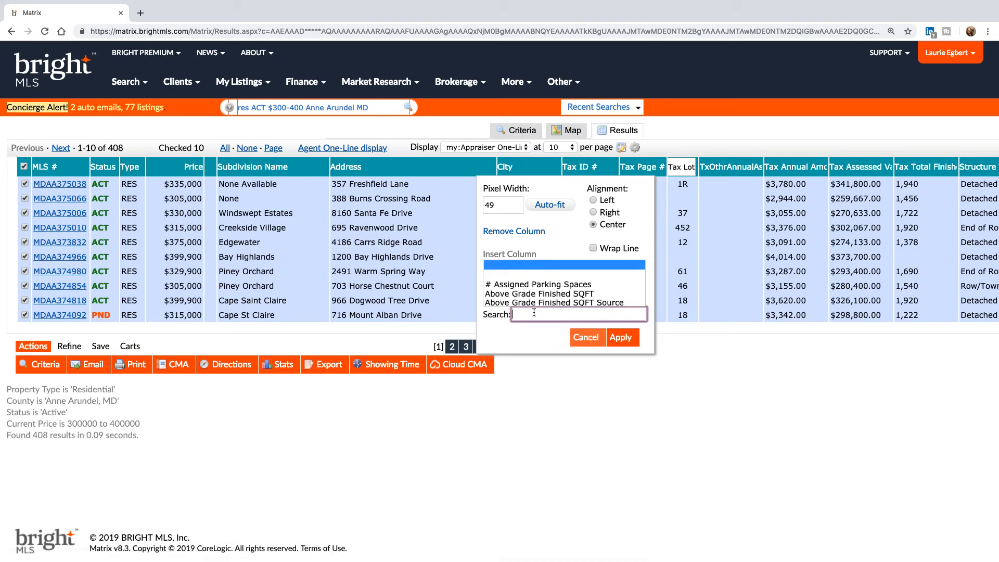
text(photo)
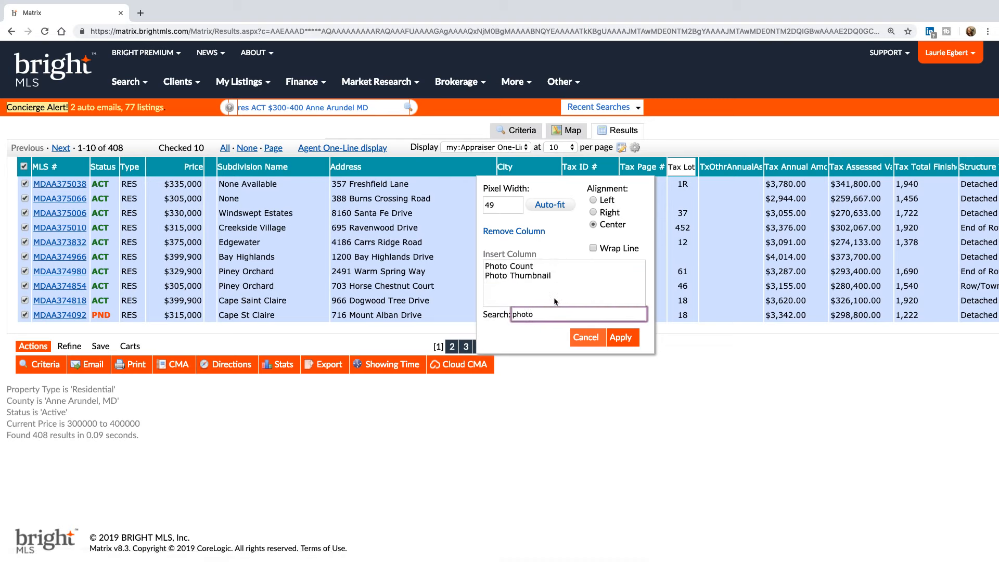
click(542, 276)
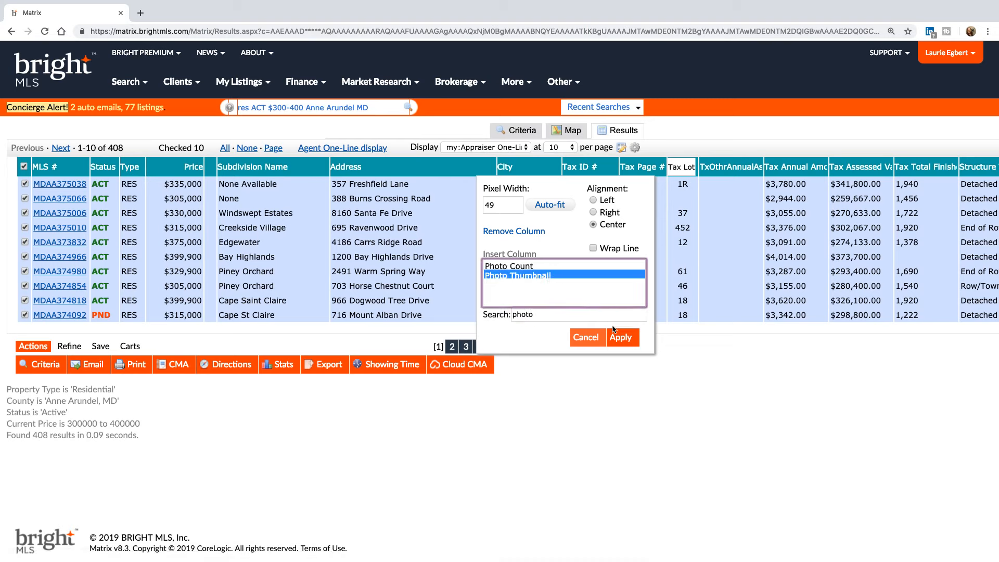
click(622, 338)
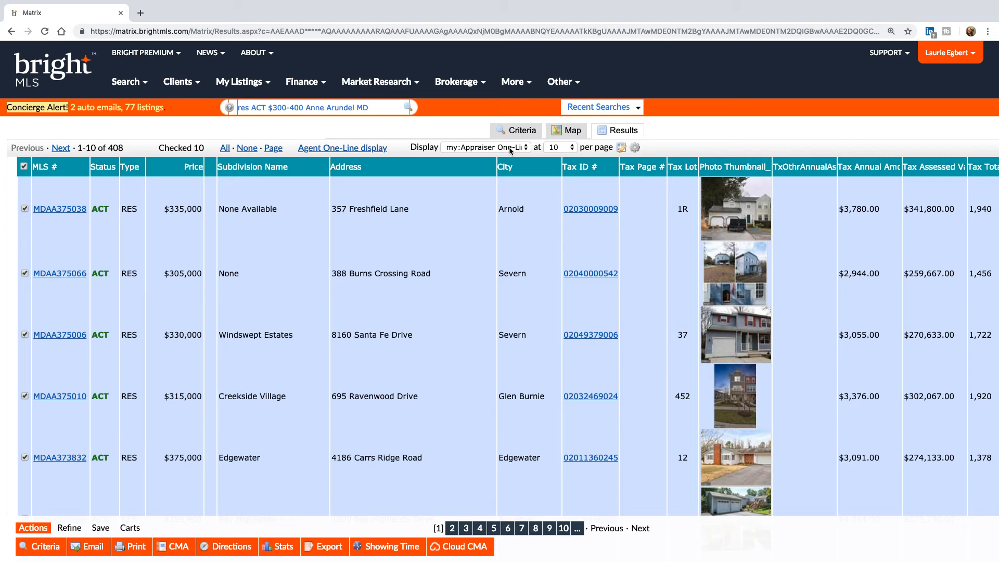
click(134, 549)
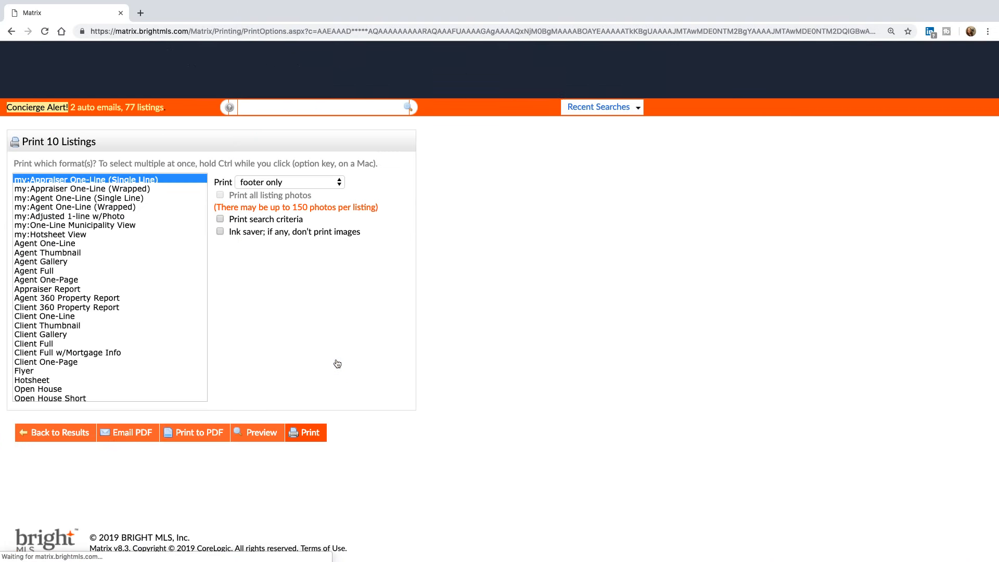
- Return to the results and switch the display to my:Appraiser One-Line (Wrapped)
click(149, 188)
click(84, 437)
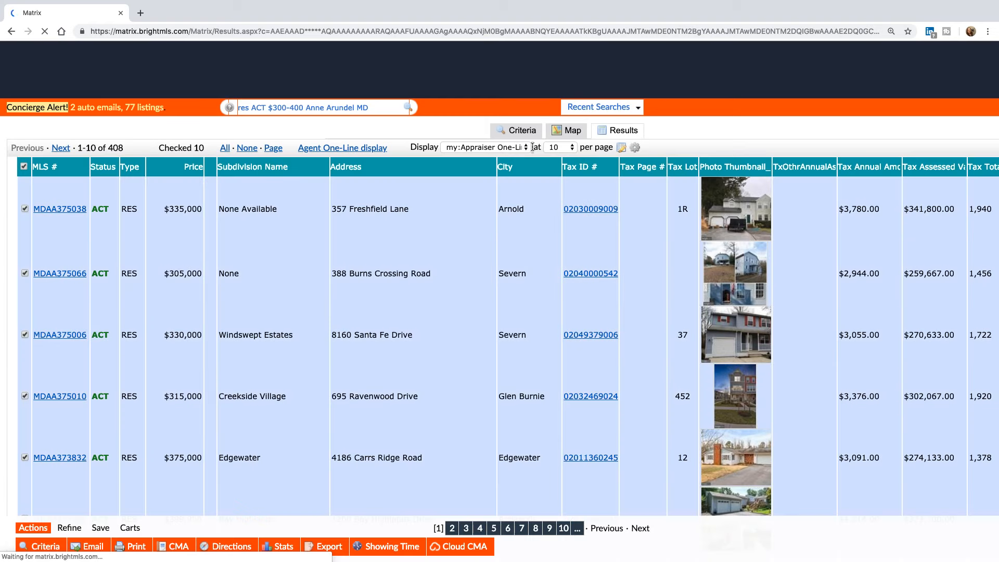
click(517, 147)
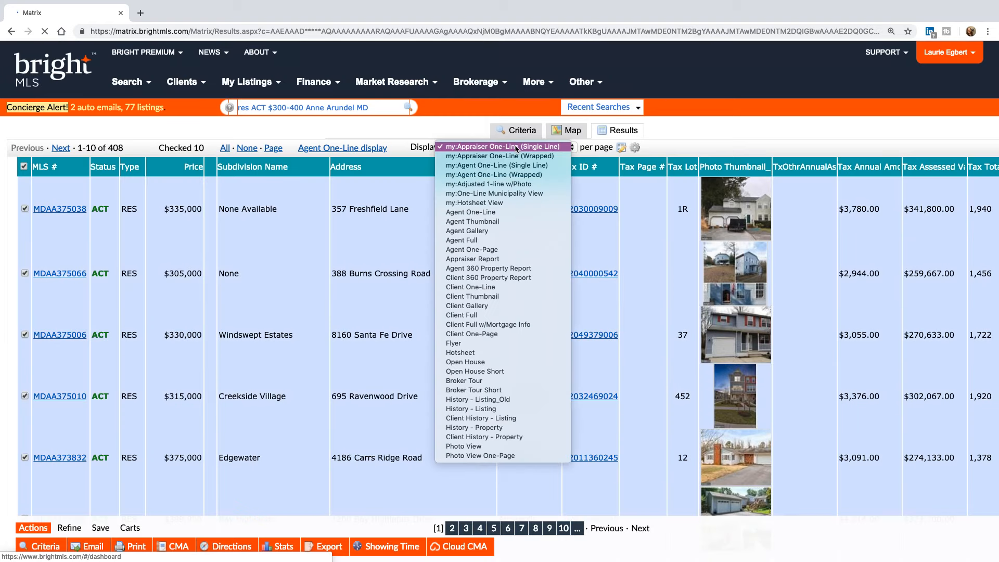
click(516, 157)
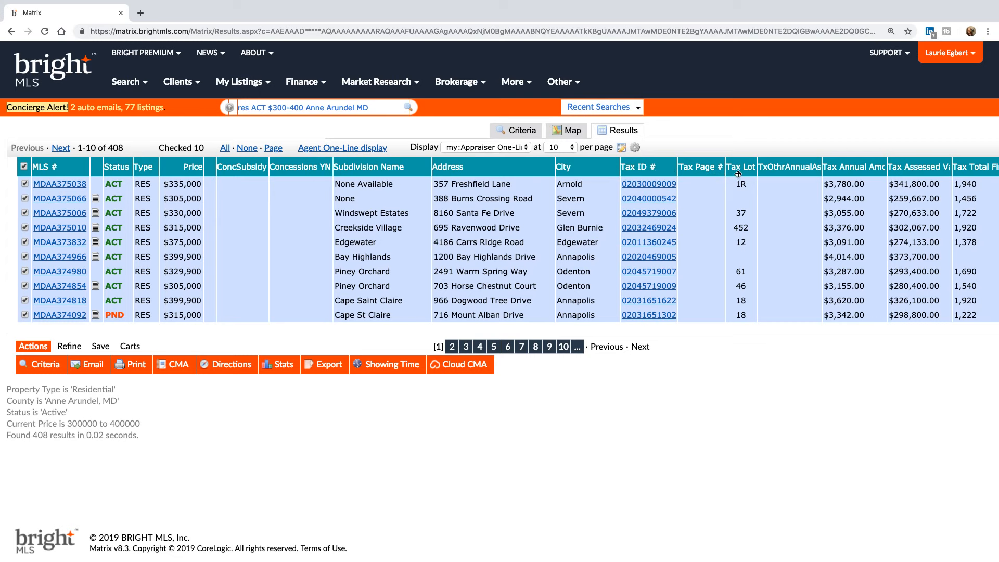
- Insert a Photo Thumbnail column at Tax Lot and save the Wrapped display changes
click(738, 174)
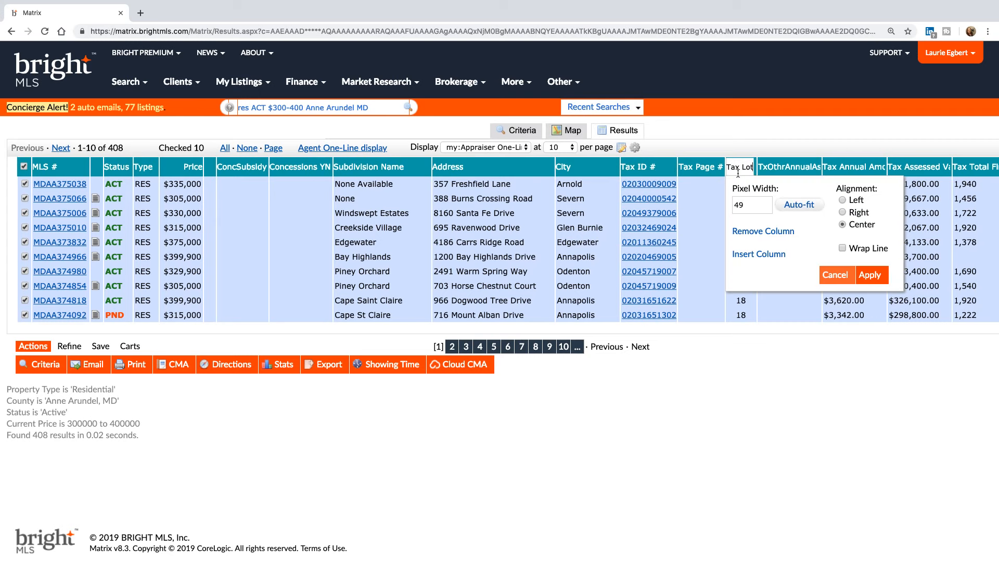
click(759, 254)
click(770, 312)
text(thum)
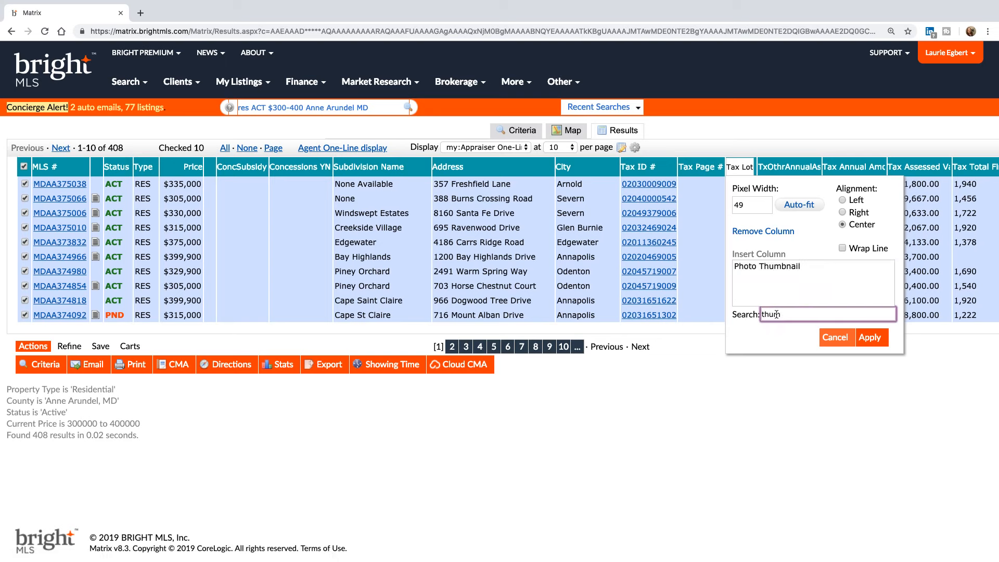
click(782, 268)
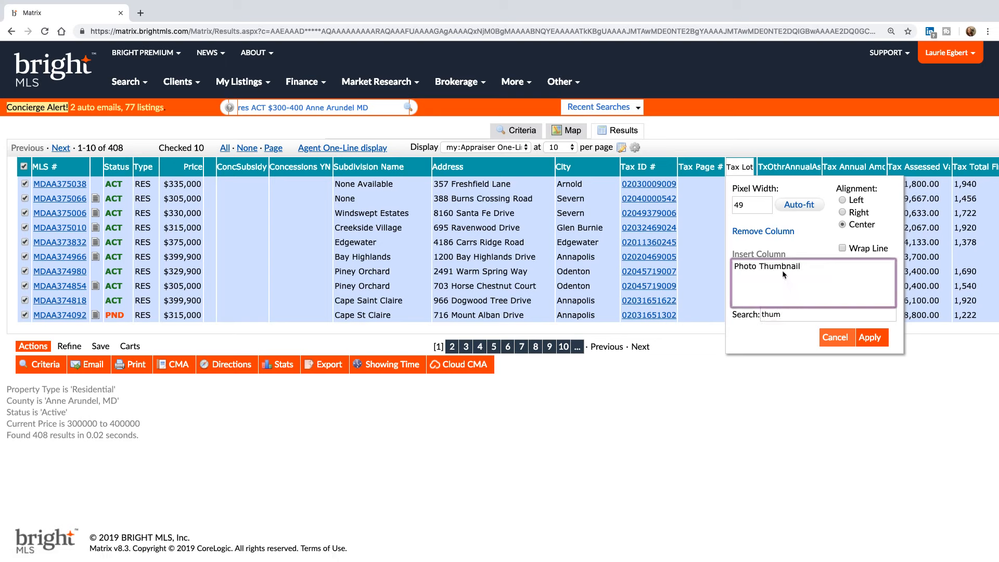
click(870, 338)
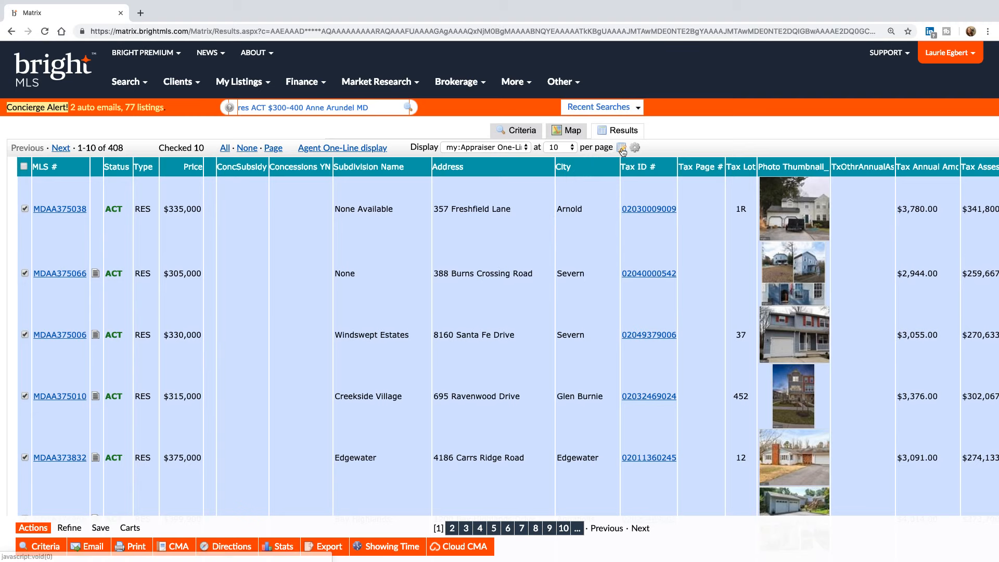
click(622, 148)
click(535, 189)
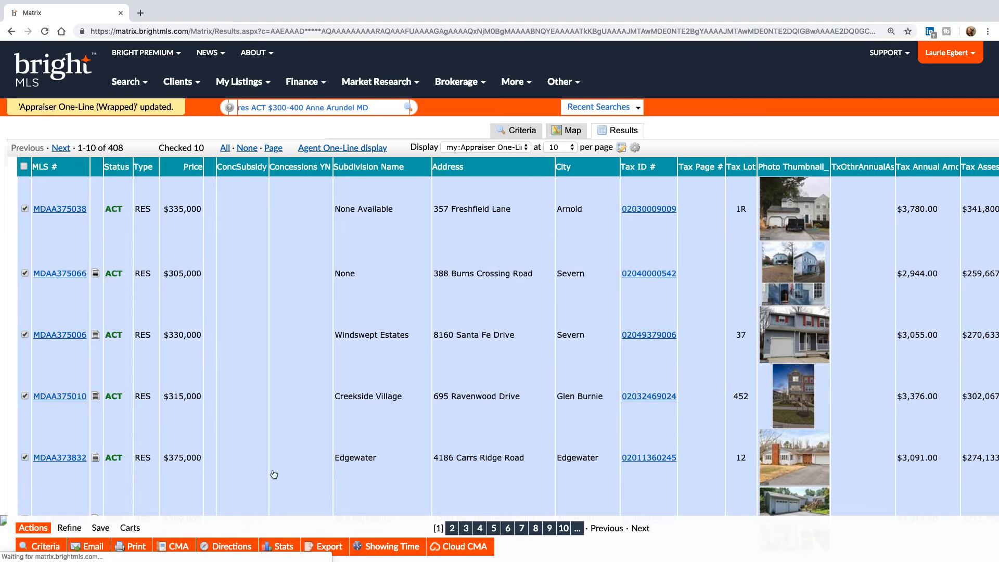
- Generate a Wrapped-format PDF of the 10 listings and close it
click(136, 547)
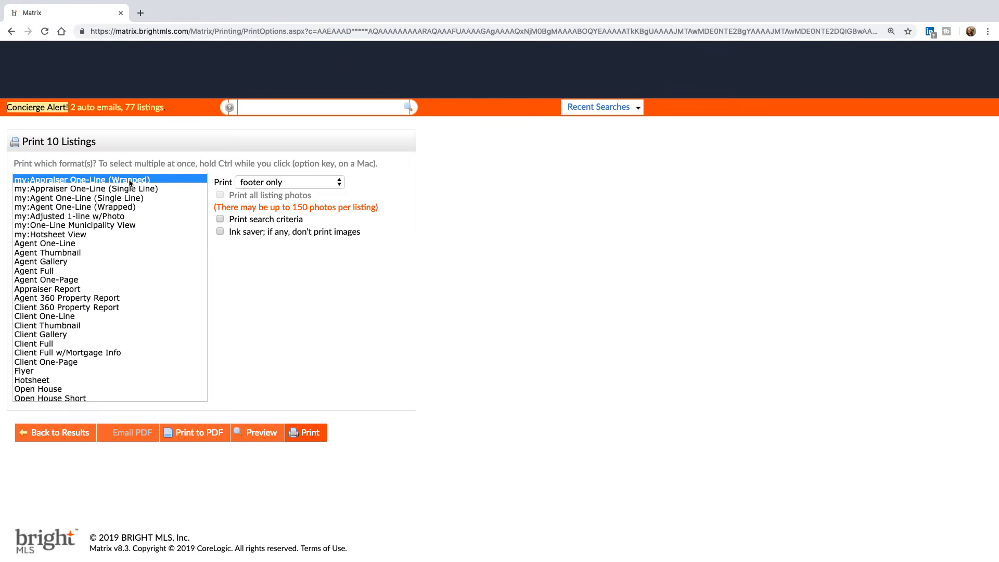
click(197, 433)
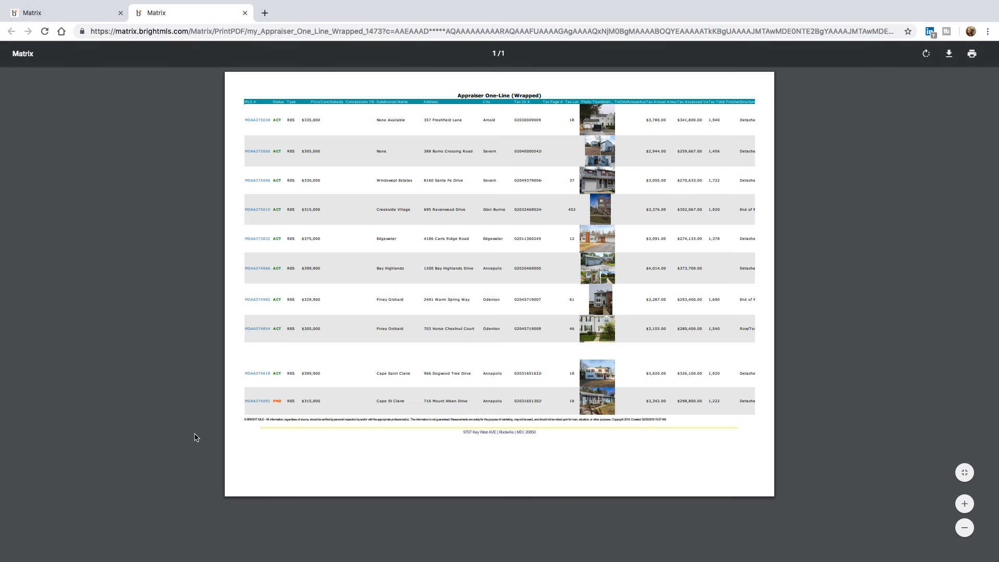
click(245, 13)
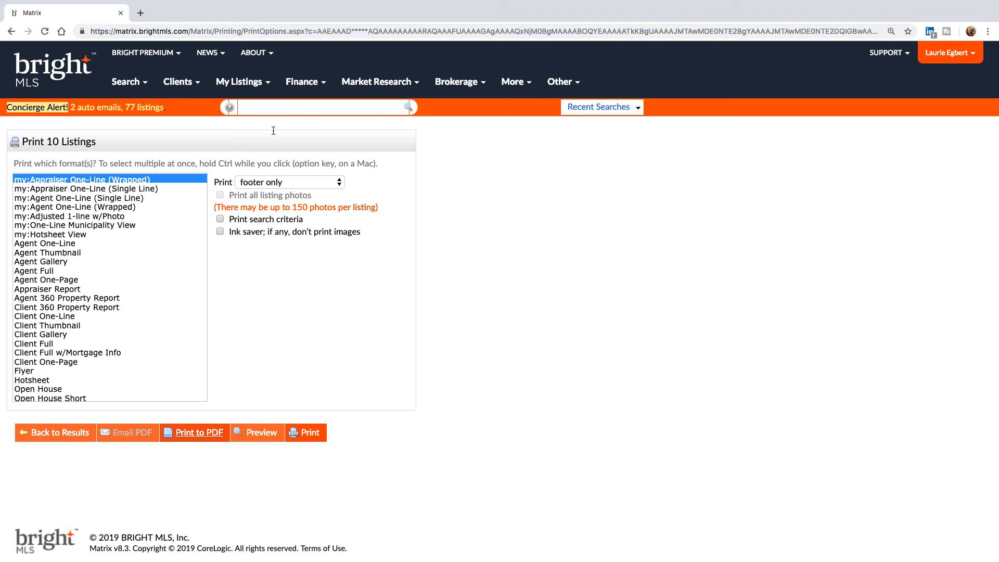
- Generate an Appraiser One-Line (Single Line) PDF of the listings and close it
click(134, 189)
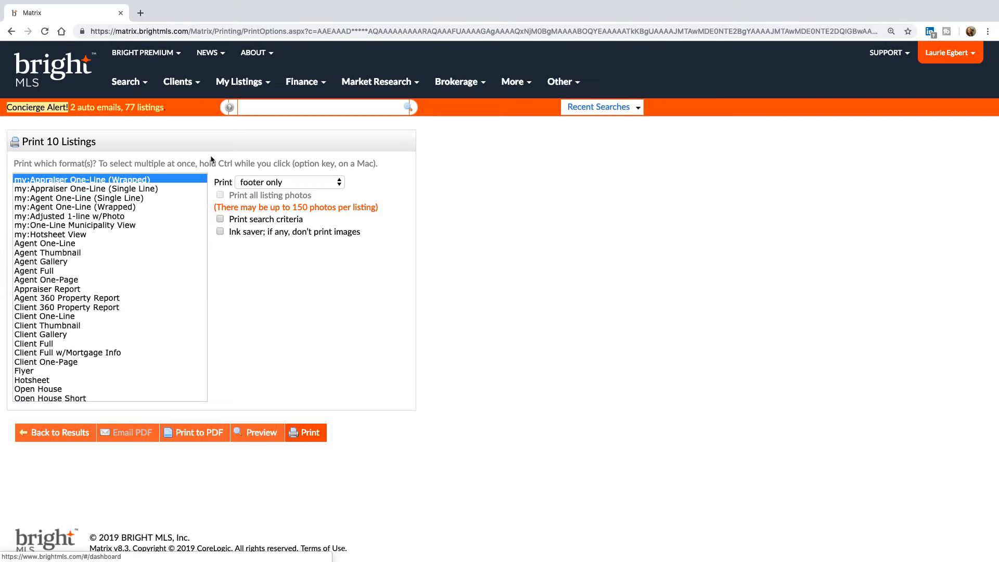
click(183, 437)
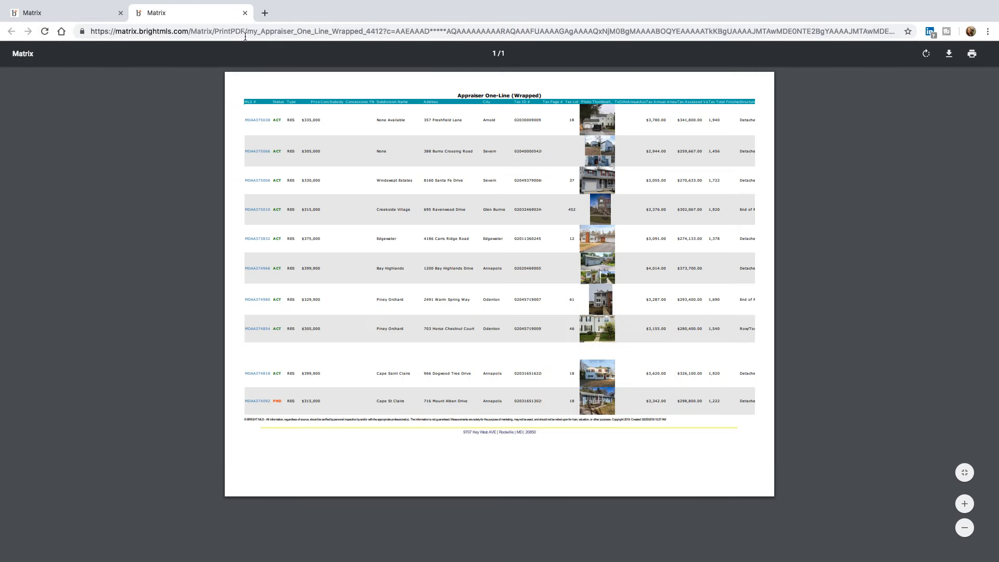
click(245, 13)
click(140, 190)
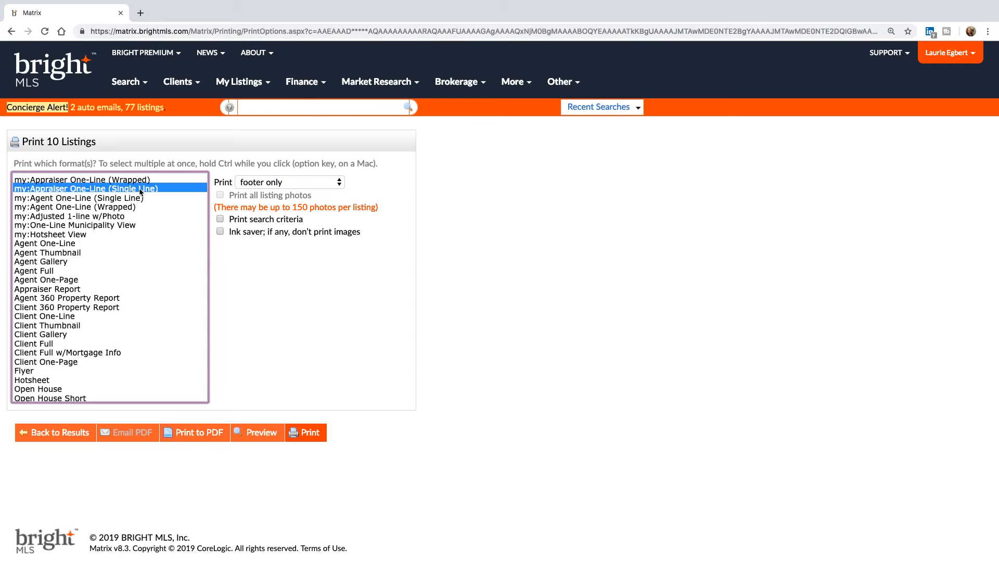
click(211, 432)
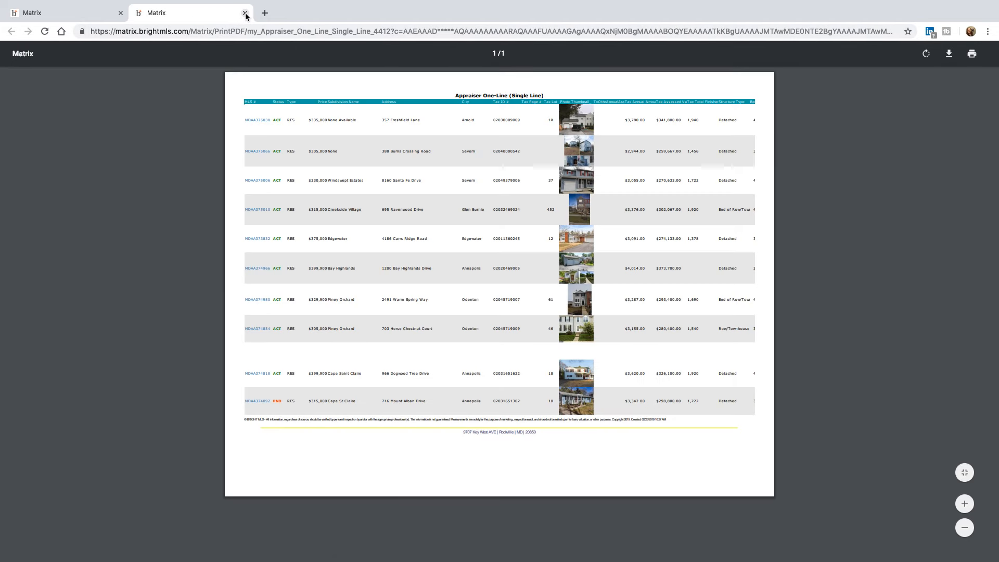
click(245, 13)
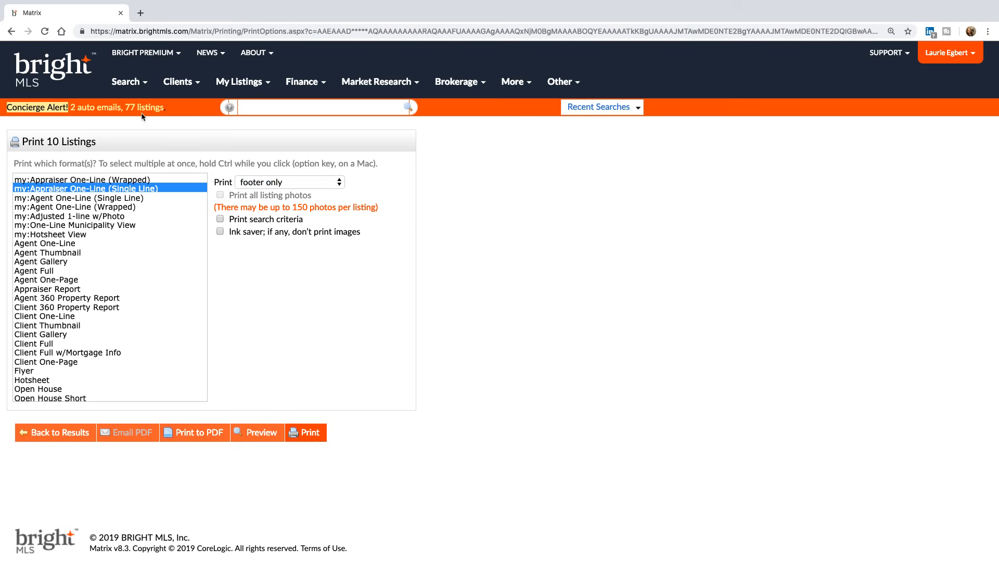
- Log out of Bright MLS from the account dropdown
click(948, 61)
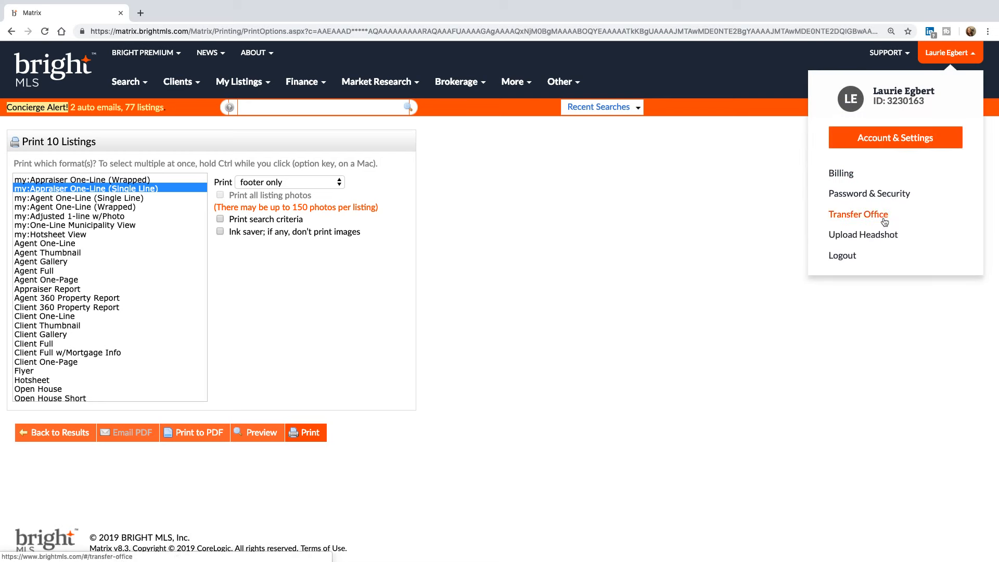
click(849, 257)
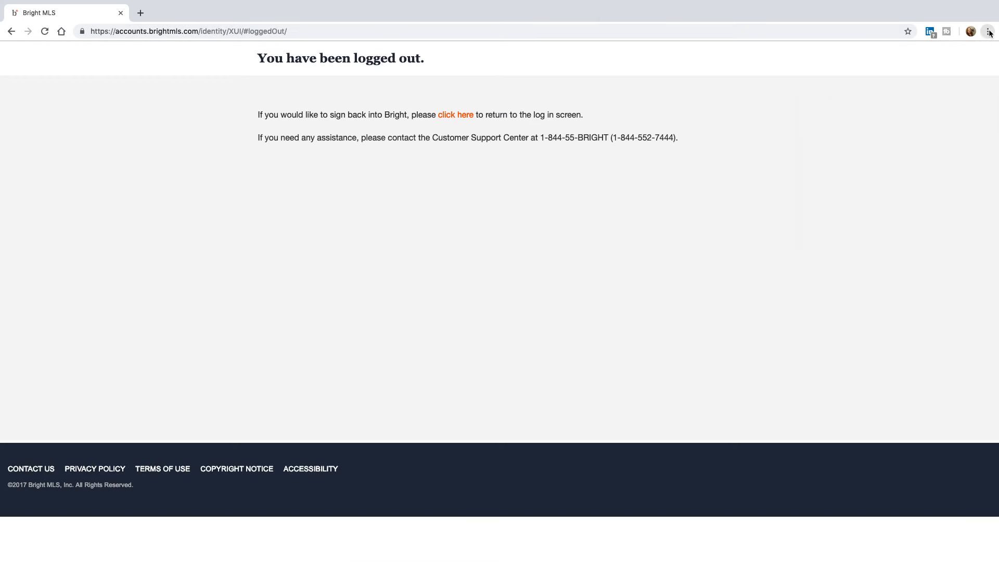
click(988, 32)
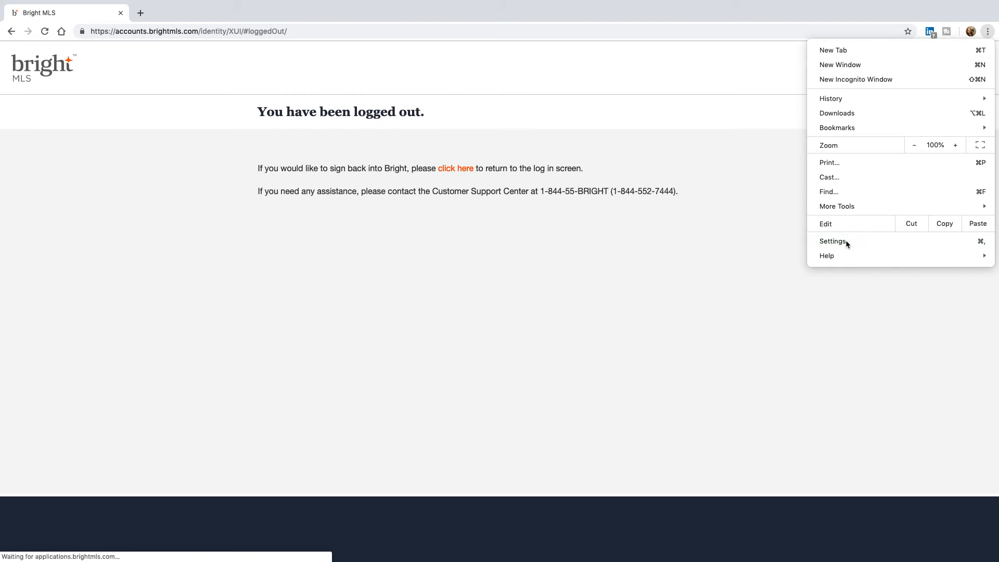
- Find 'clear' in Chrome settings, clear all-time cookies and site data, then close Settings
click(845, 241)
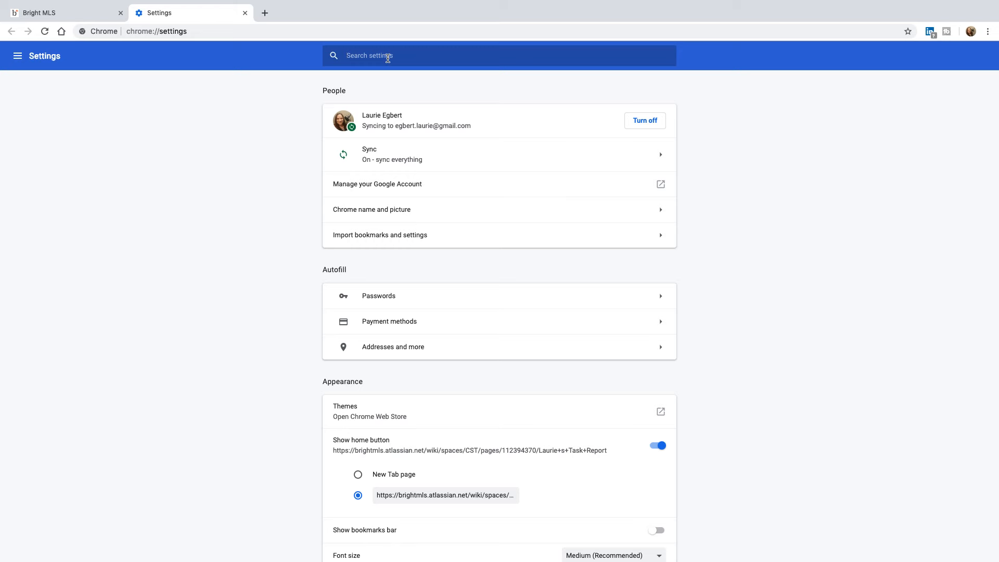
click(427, 65)
text(clear)
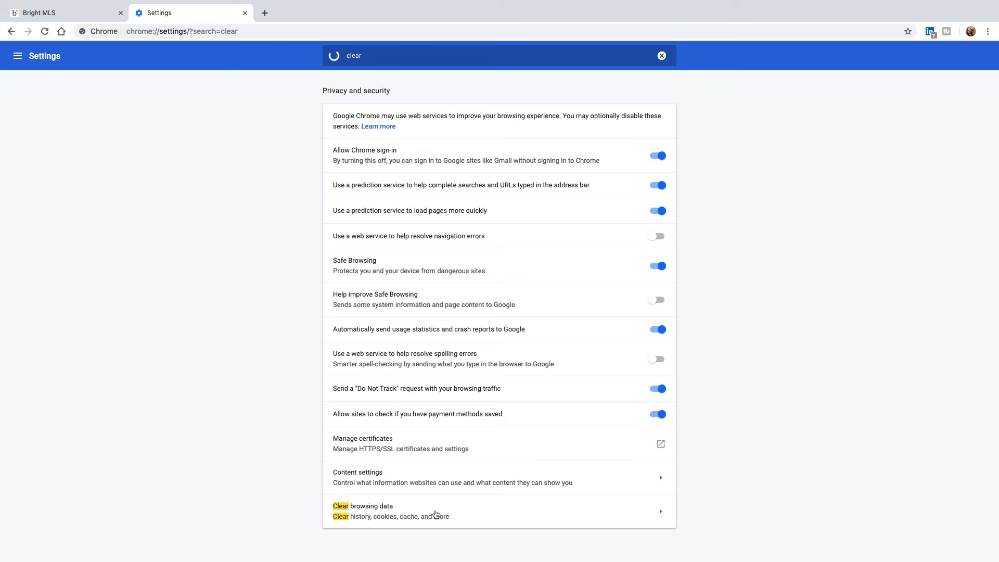
click(443, 514)
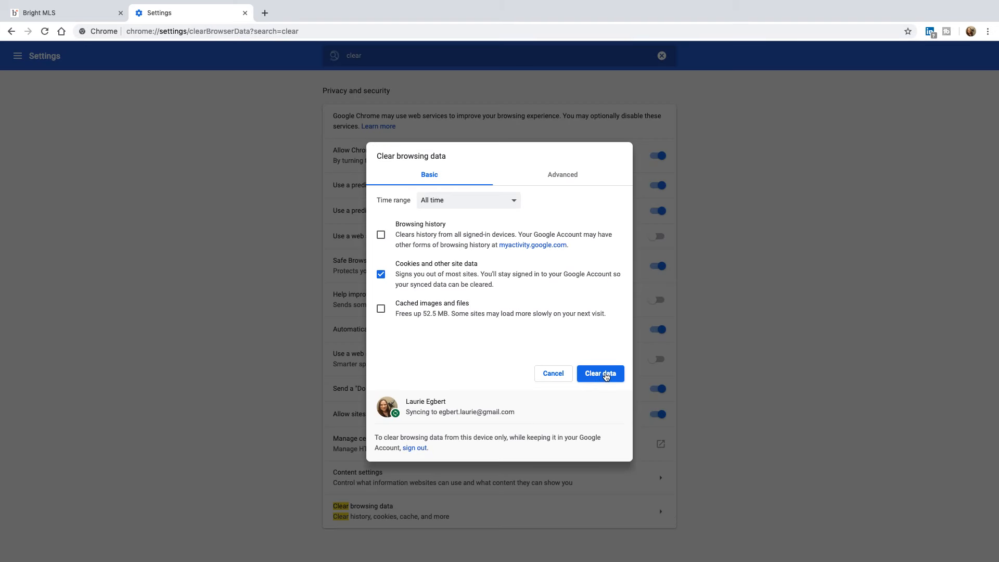
click(606, 376)
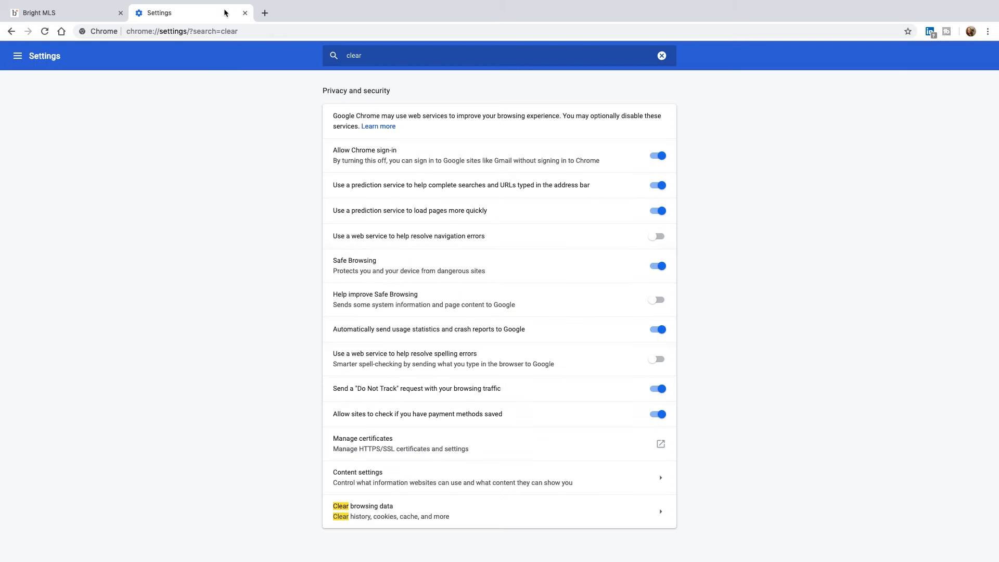
click(245, 13)
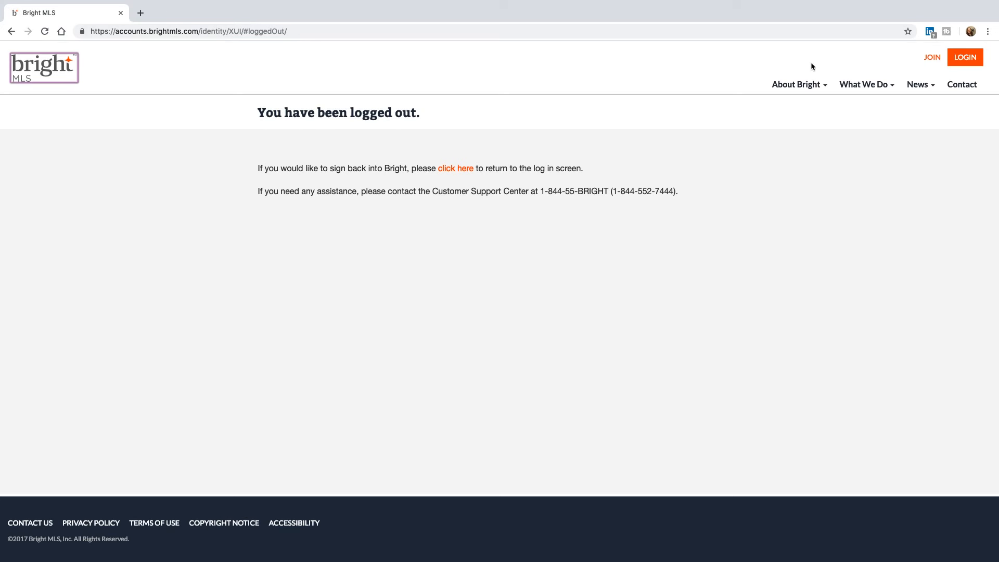
- Sign back in to Bright with the account login and password to reach the dashboard
click(968, 60)
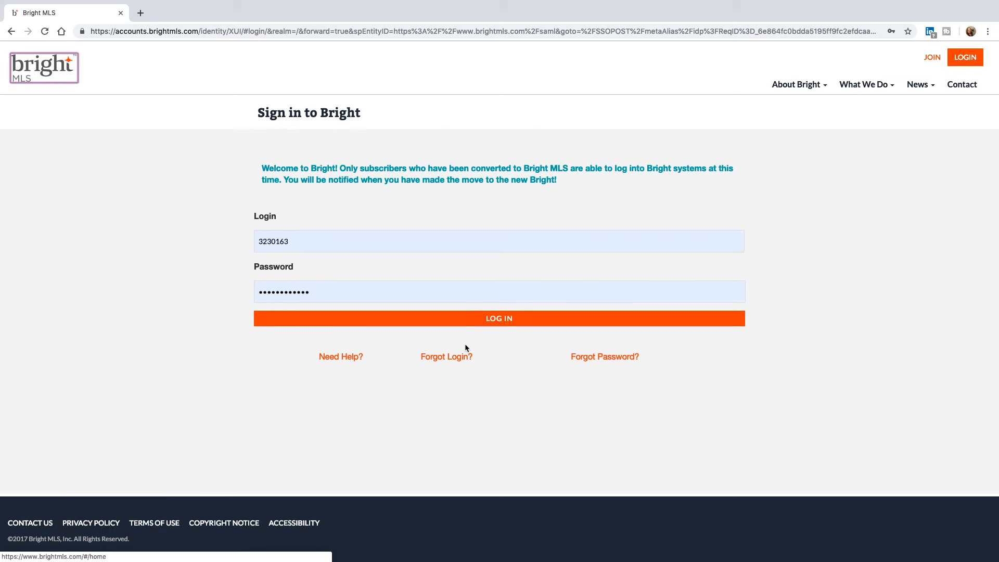
click(489, 320)
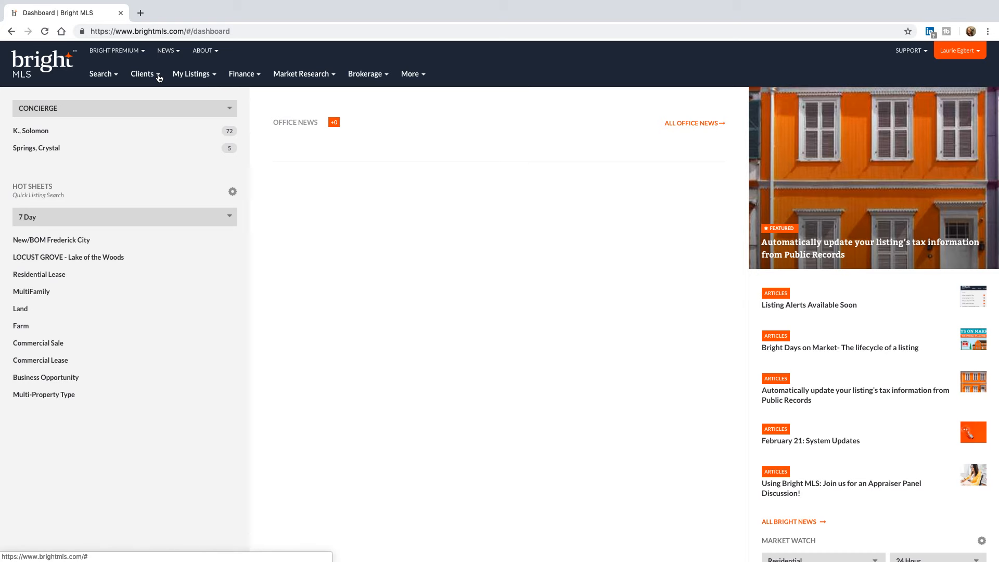
- Run a Residential Sale search with 3 bedrooms, returning 337 Frederick MD listings
click(99, 74)
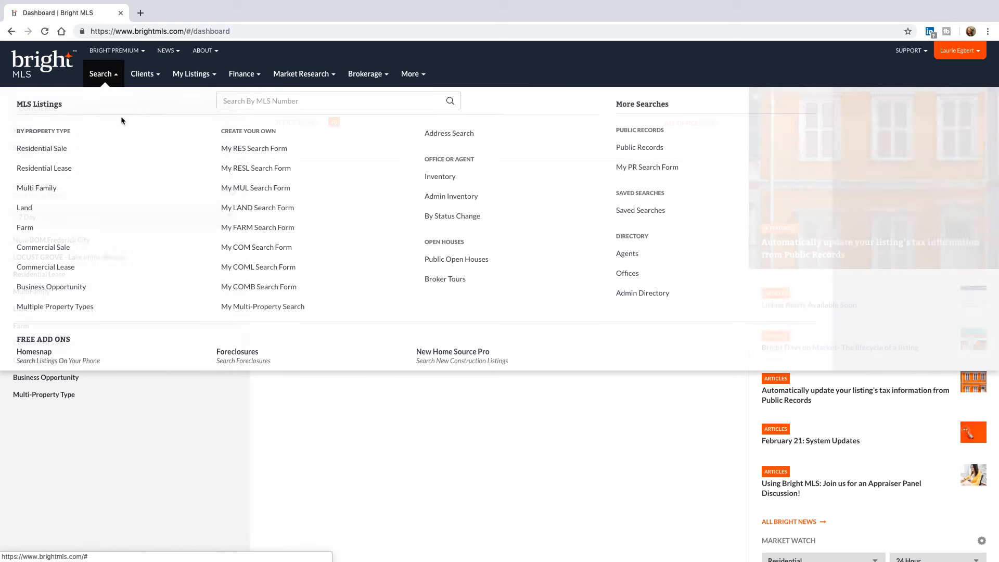
click(51, 149)
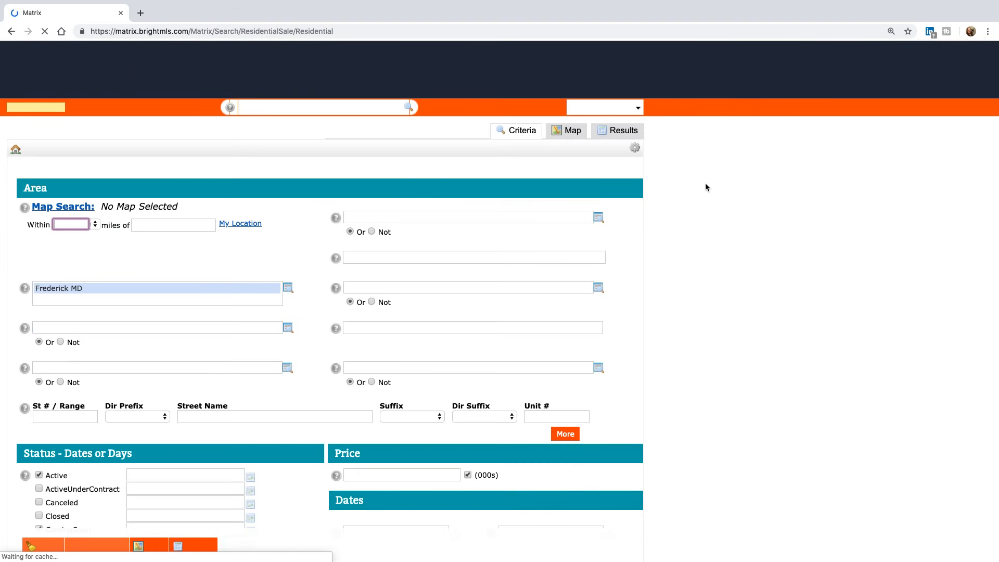
key(super+plus)
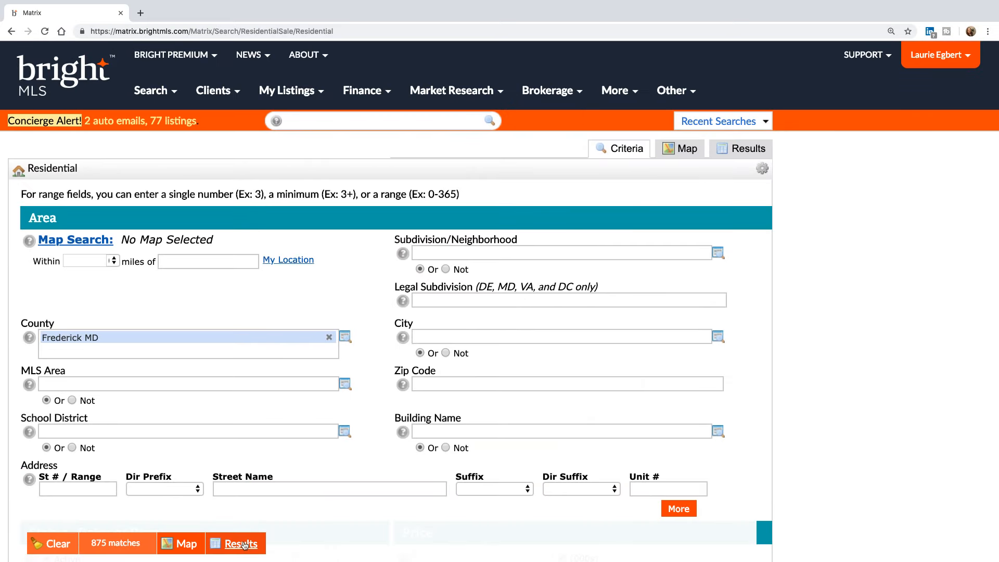
scroll(323, 370, down, 8)
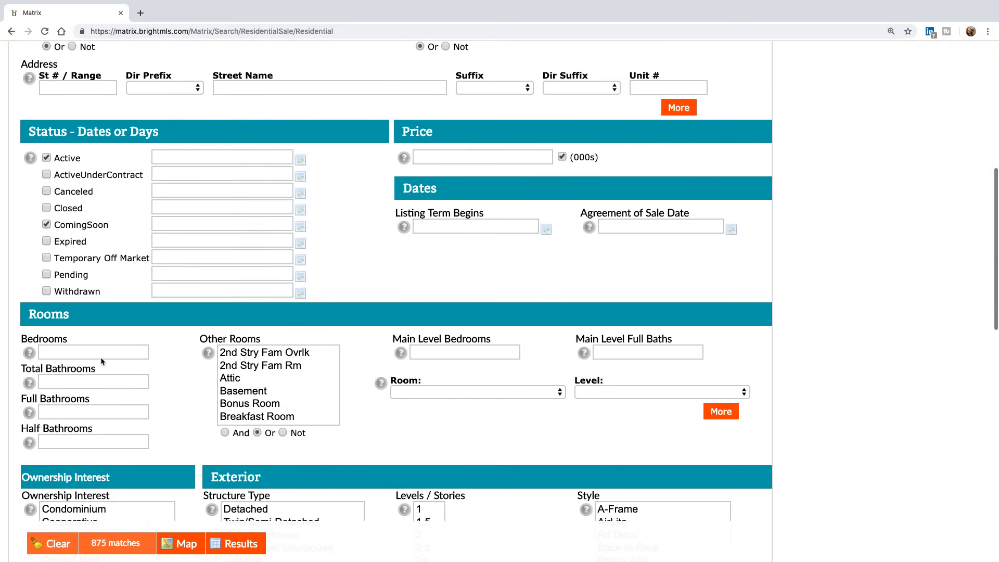
click(100, 354)
text(3)
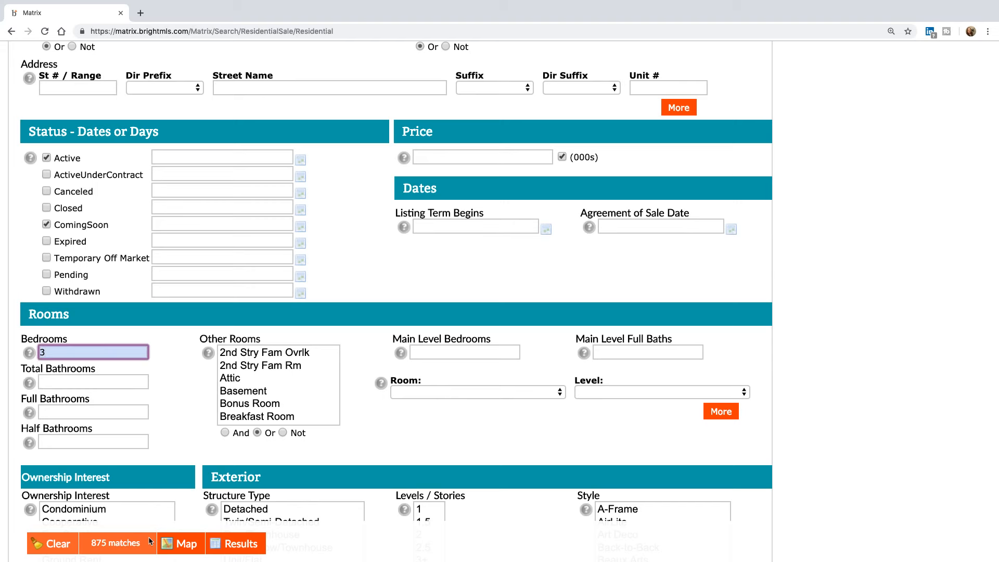
click(243, 552)
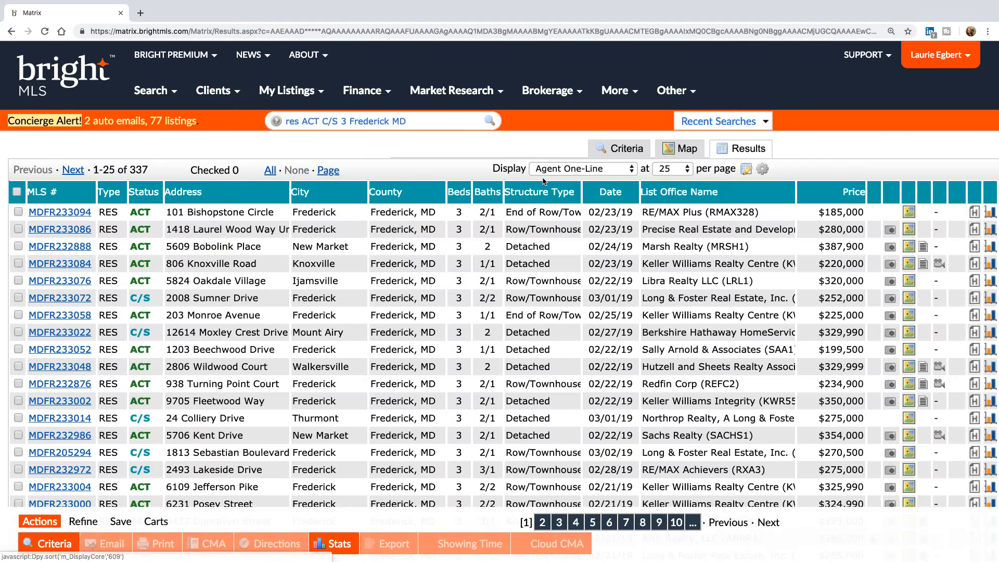
- Switch results to the my:Appraiser One-Line (Wrapped) view and check the first four listings
click(569, 169)
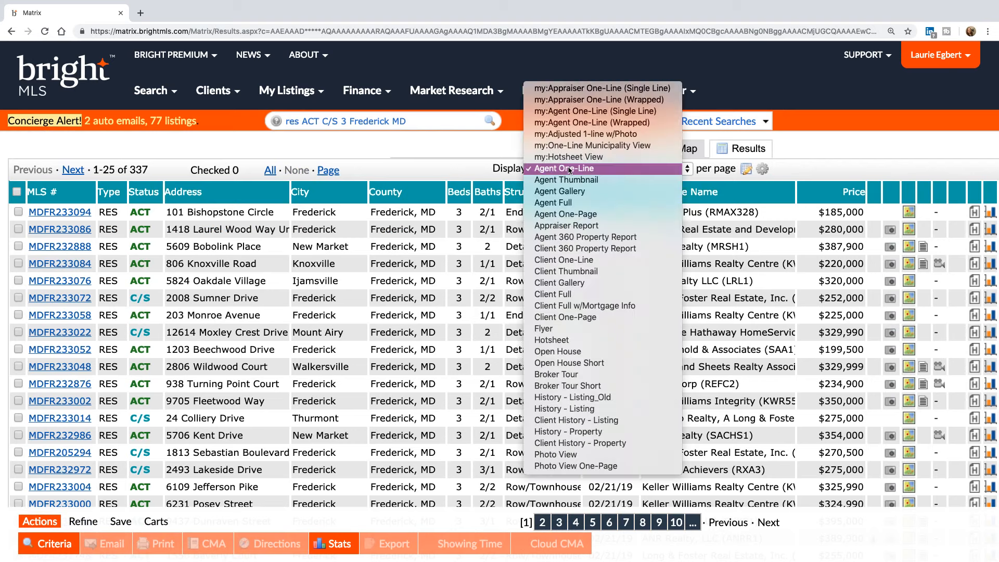
click(611, 101)
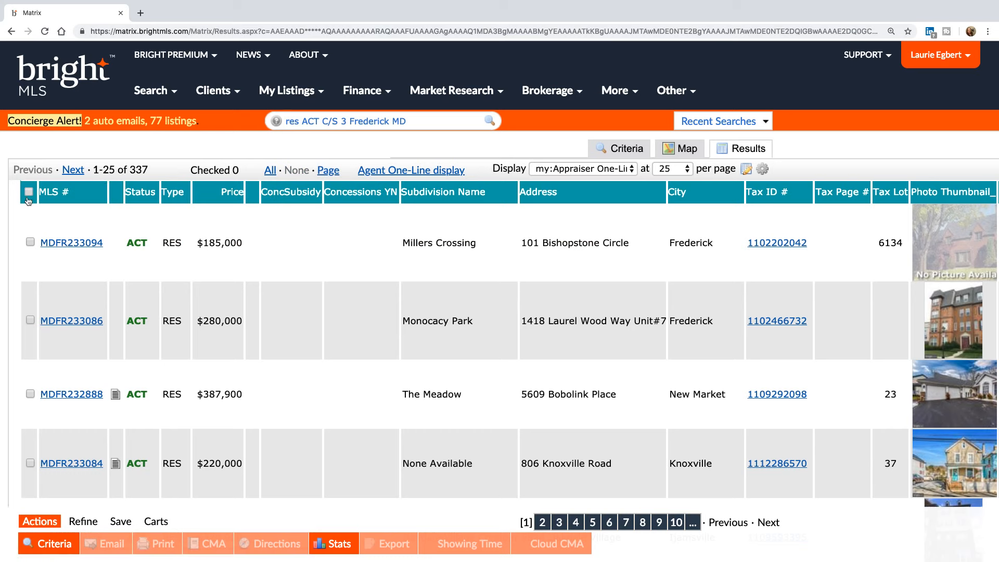
click(30, 242)
click(308, 326)
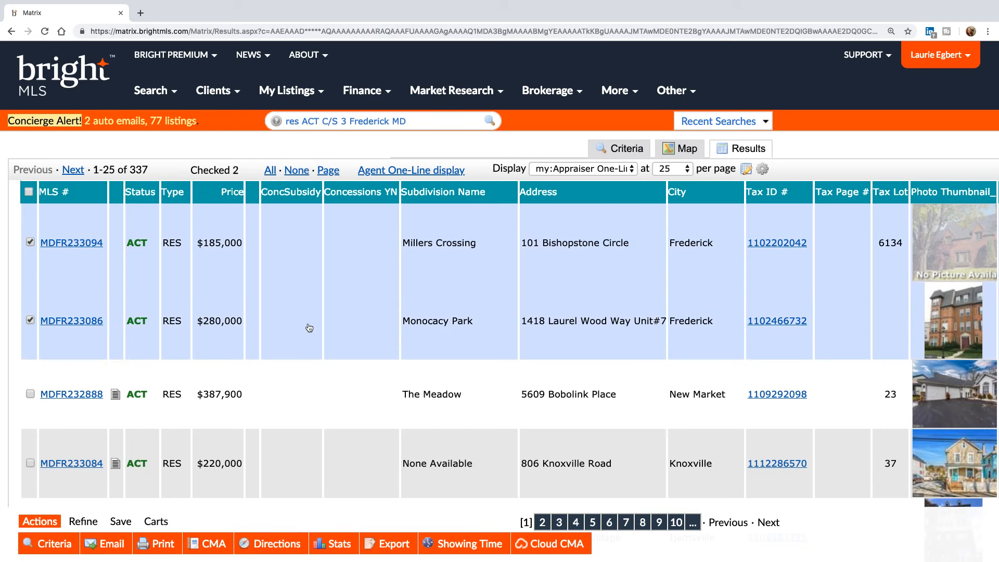
click(312, 421)
click(312, 467)
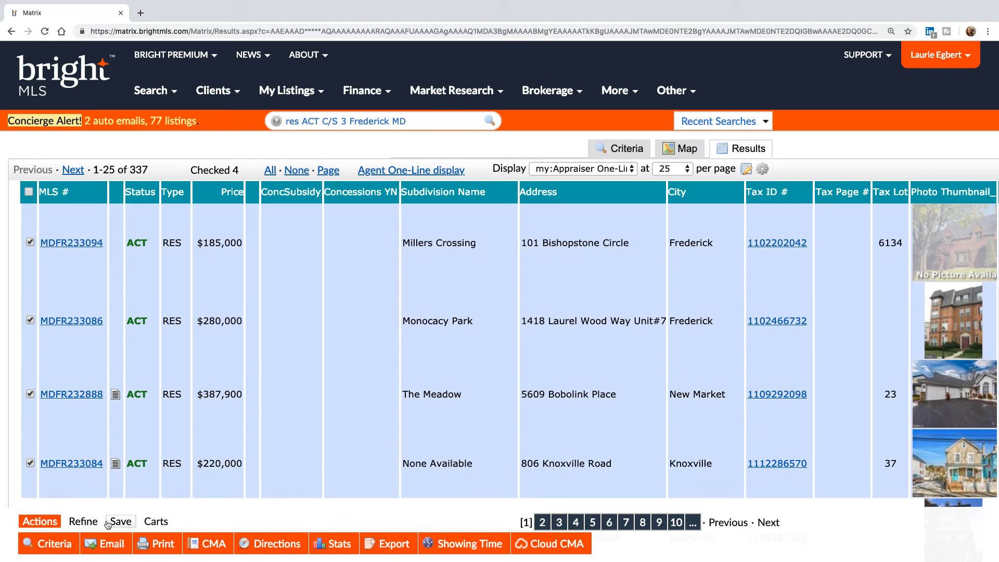
- Print the four checked listings to PDF, then close the PDF
click(158, 548)
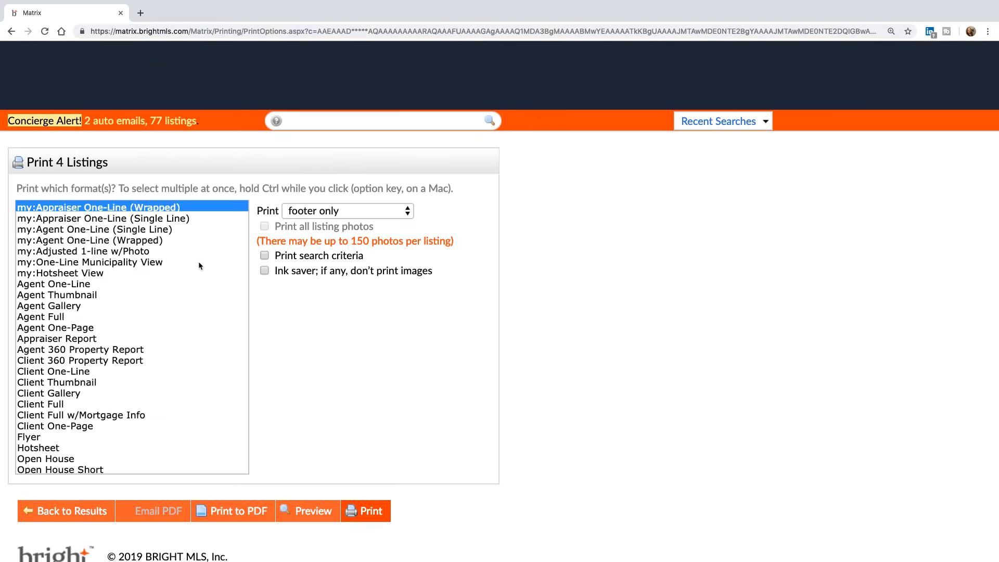
click(256, 515)
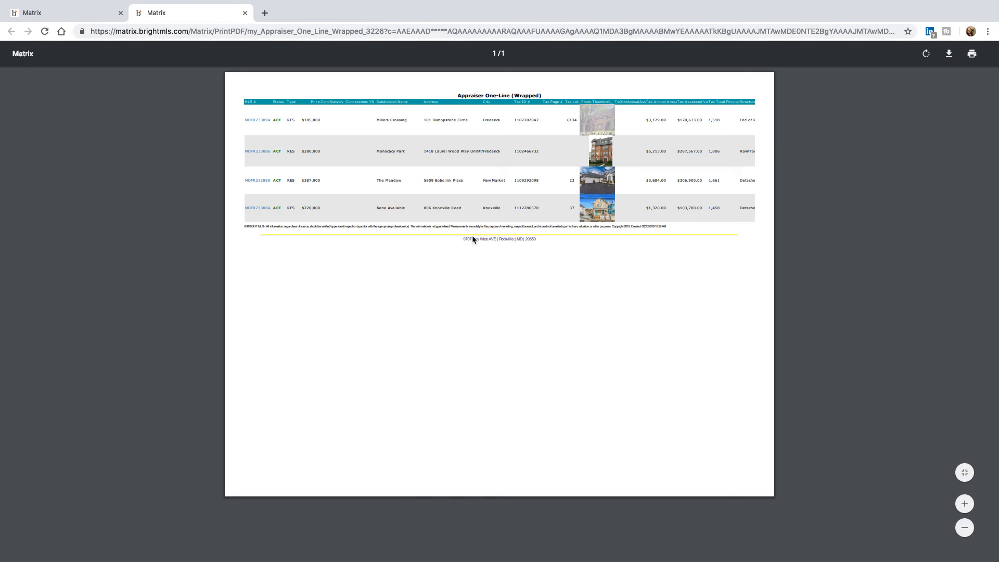
click(245, 13)
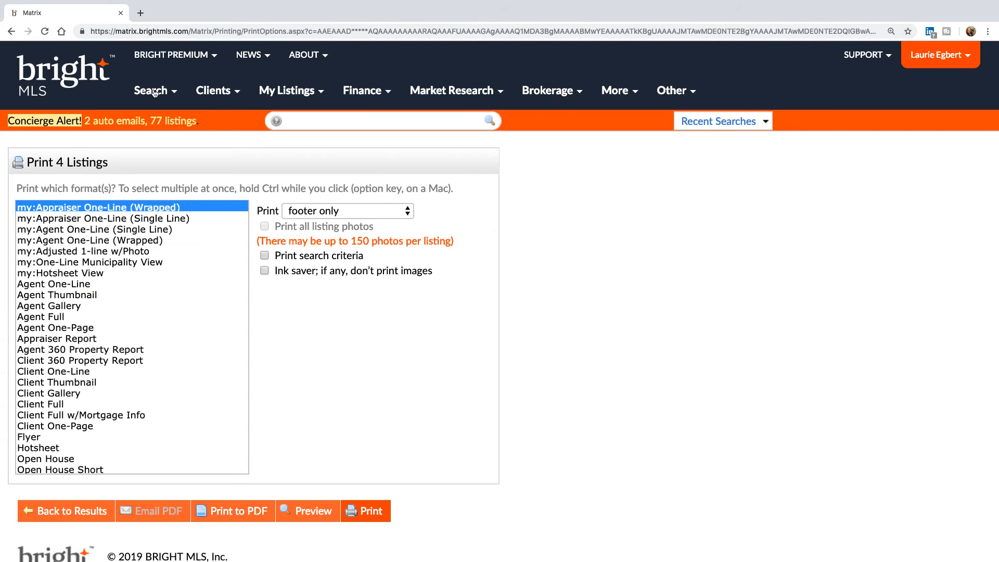
- Go via Account & Settings and MLS Settings to Custom Displays, selecting Appraiser One-Line (Wrapped)
click(937, 54)
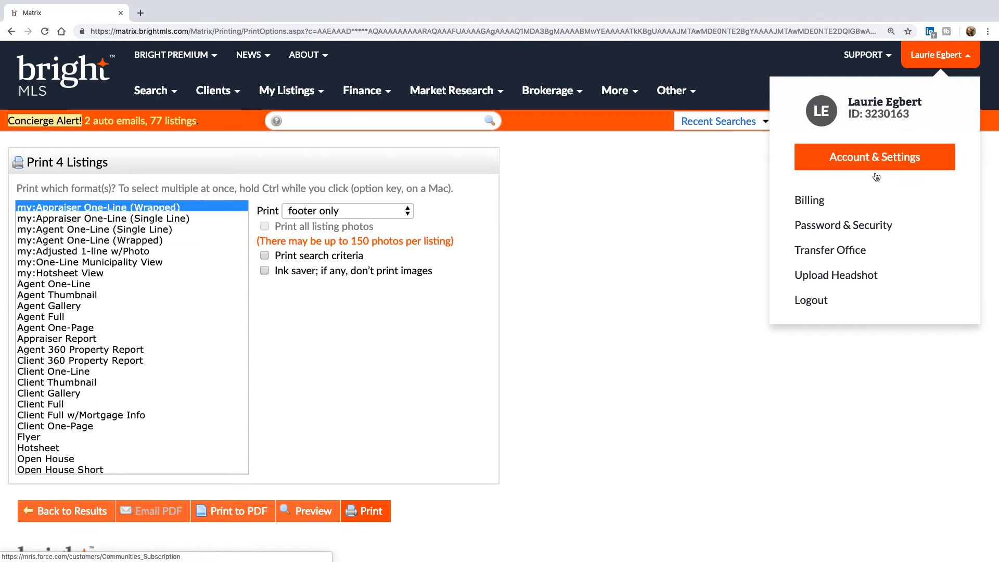
click(875, 157)
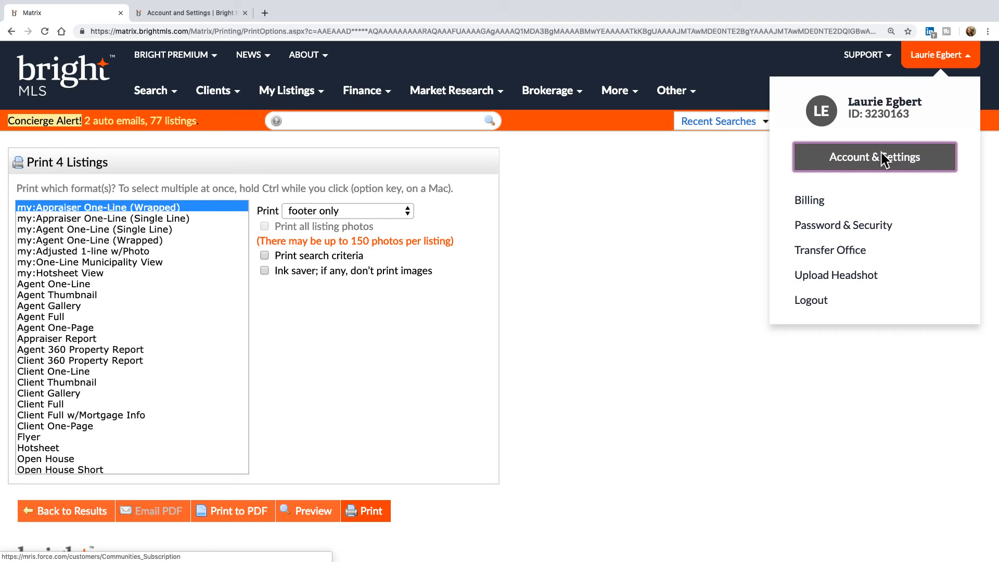
click(789, 191)
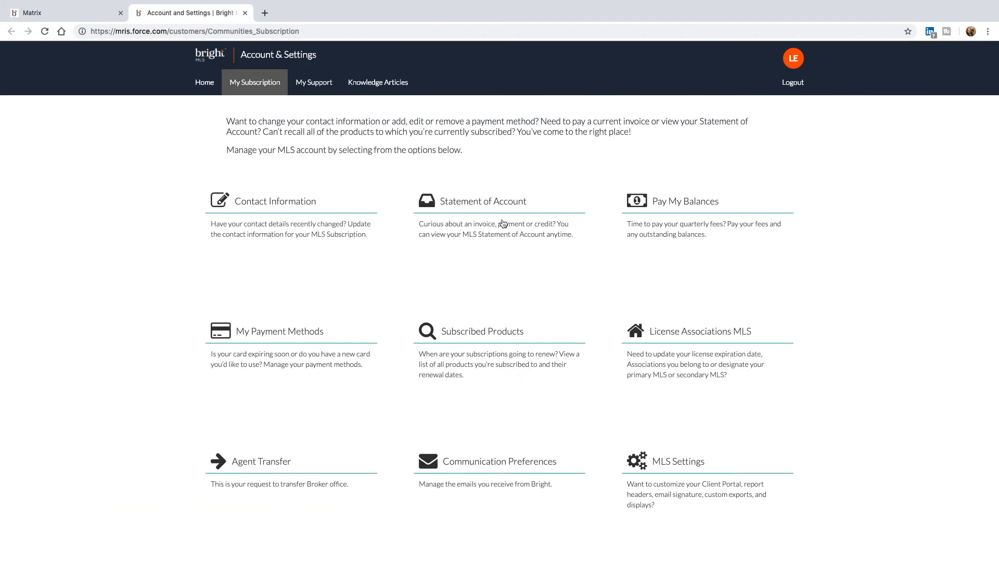
click(690, 479)
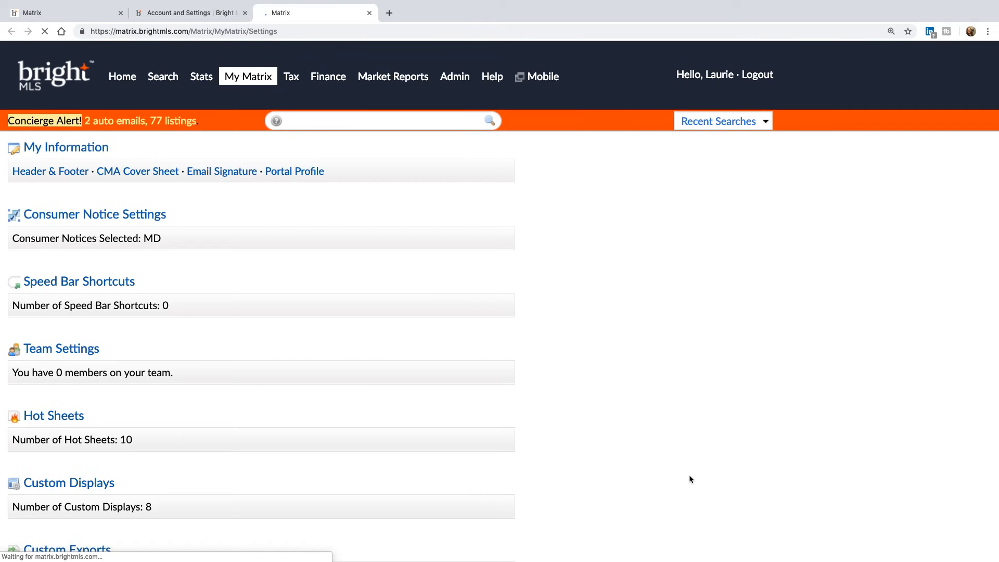
scroll(293, 458, down, 2)
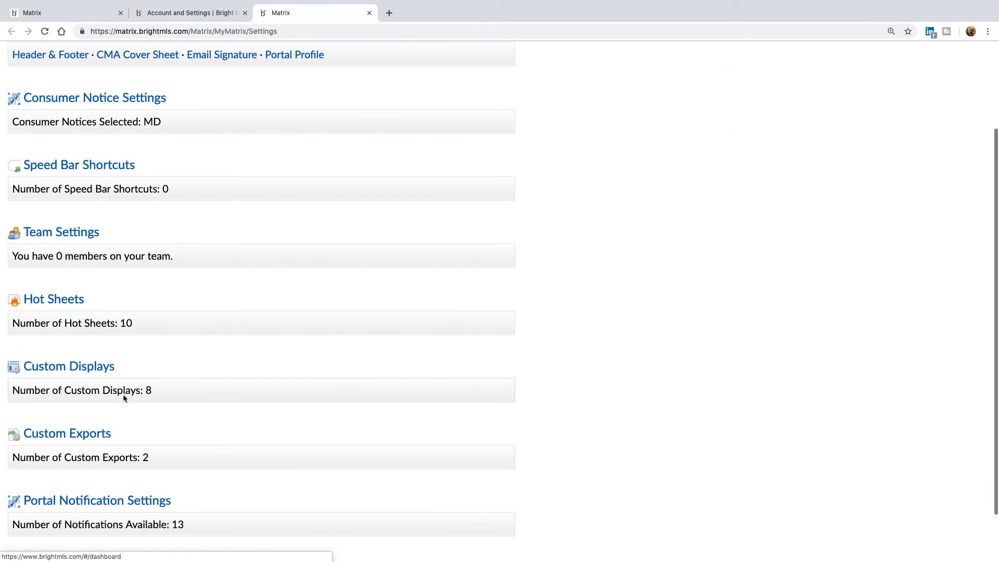
click(78, 371)
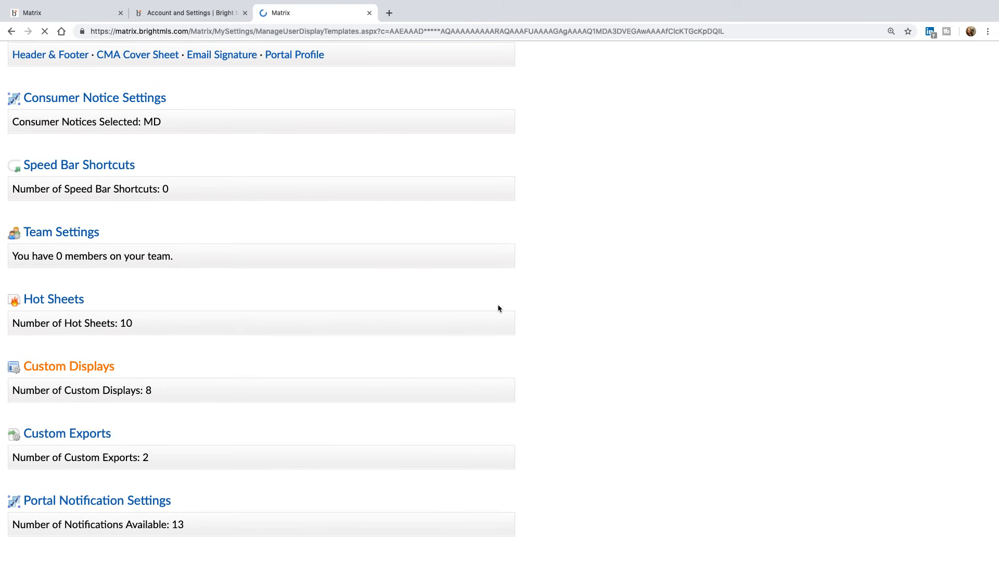
click(139, 210)
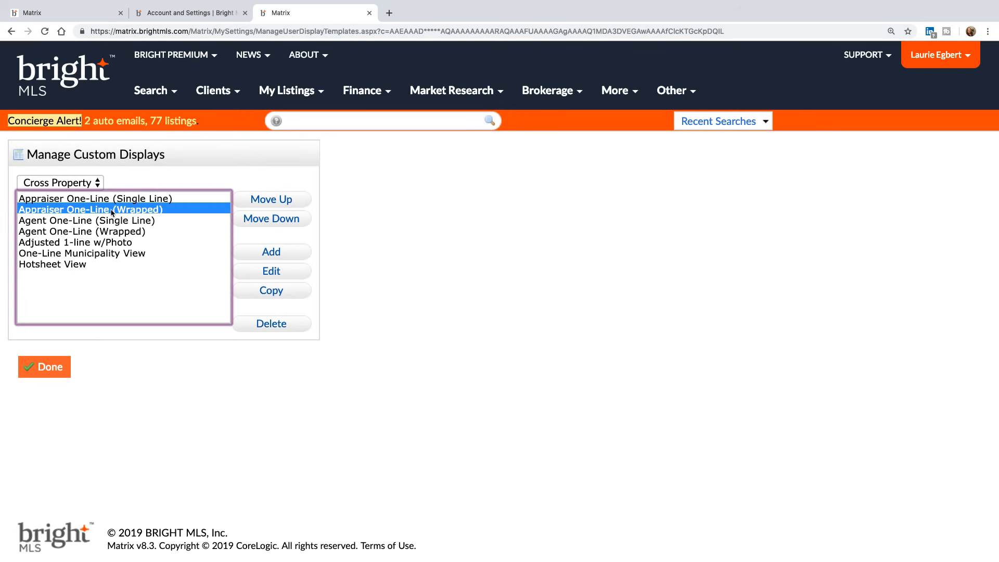
- Switch the Appraiser One-Line (Wrapped) display to Wrapped print layout, save it, and finish
click(276, 272)
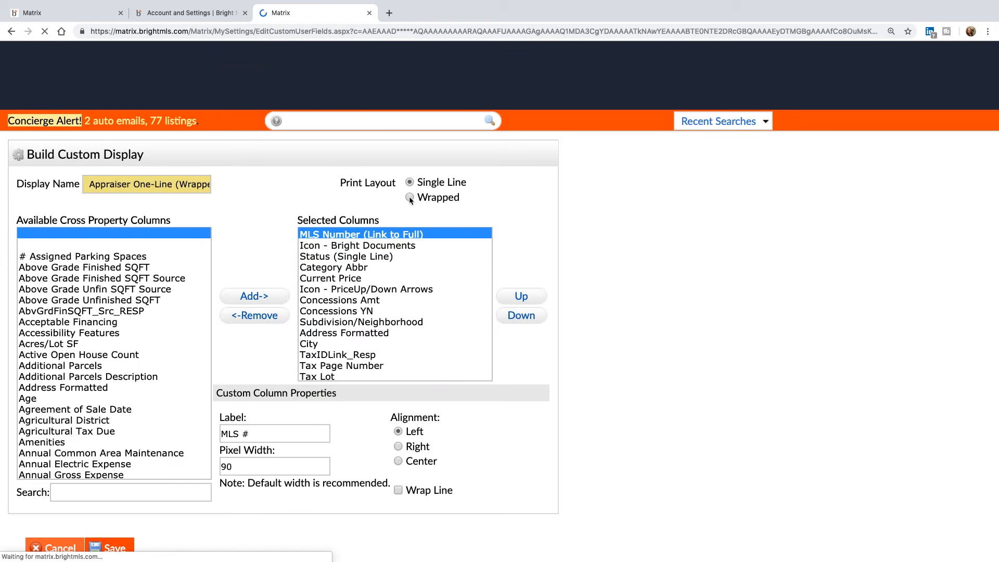
click(410, 198)
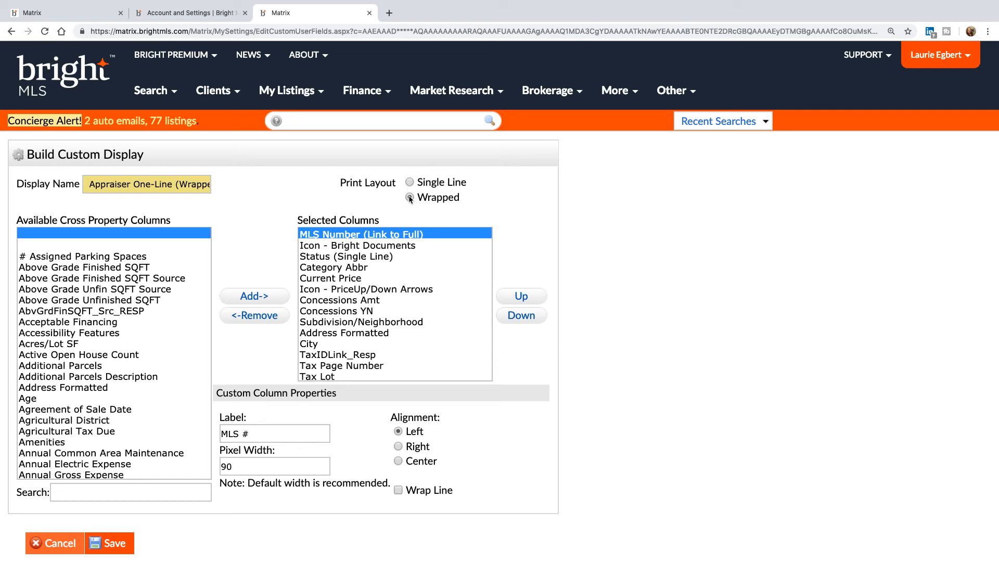
click(112, 543)
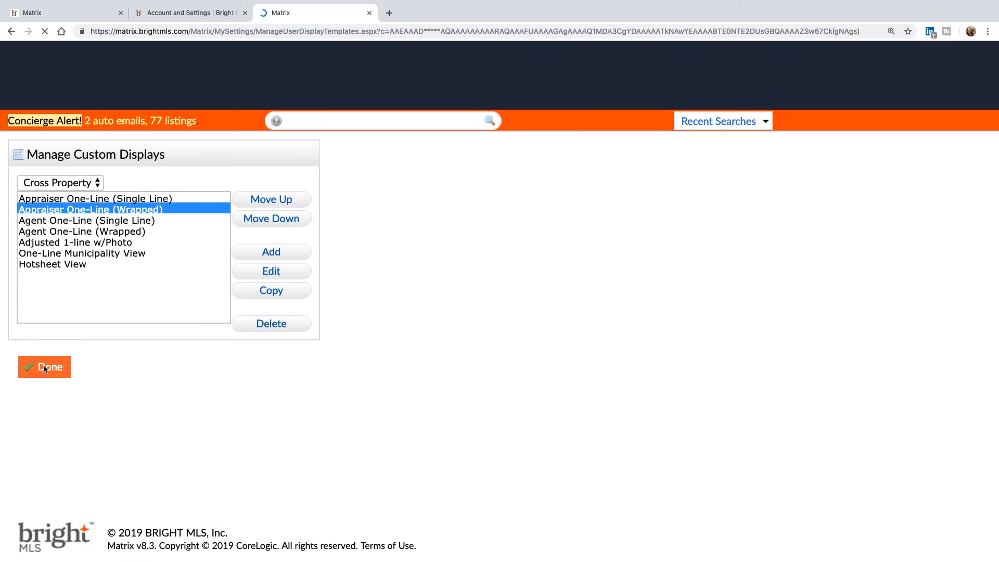
click(54, 369)
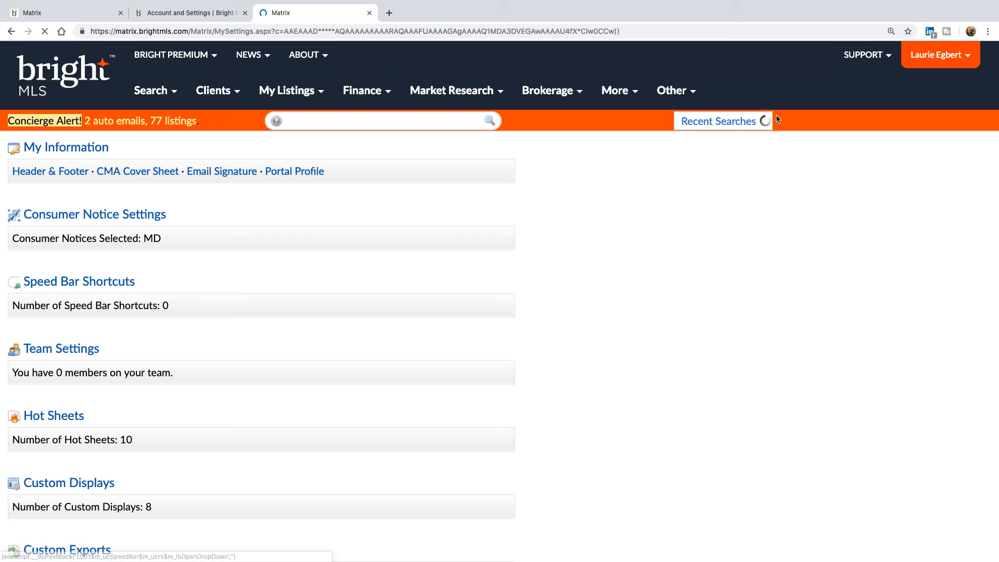
- Rerun the recent Residential Frederick search and close the extra Matrix and Settings tabs
click(765, 123)
click(679, 138)
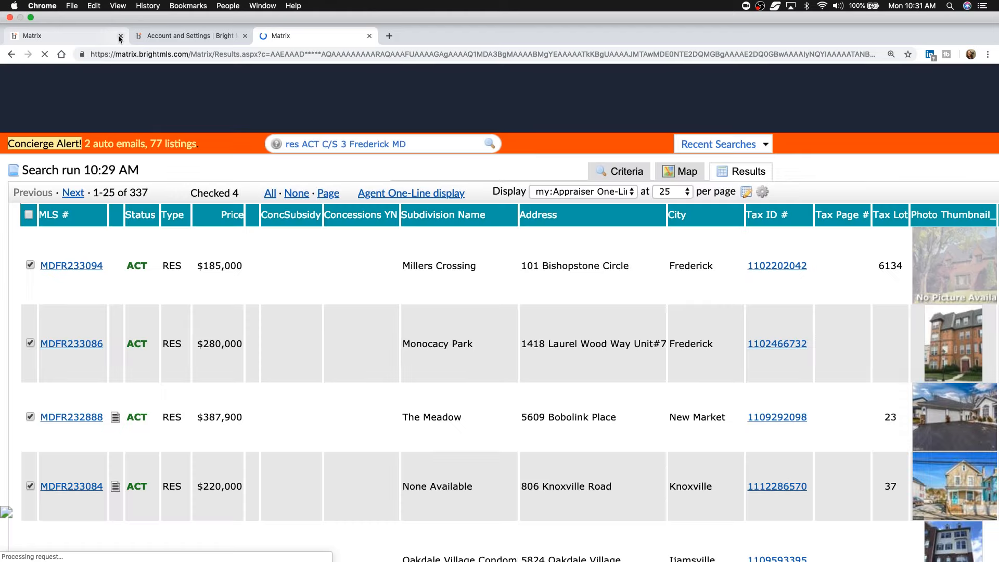
click(120, 36)
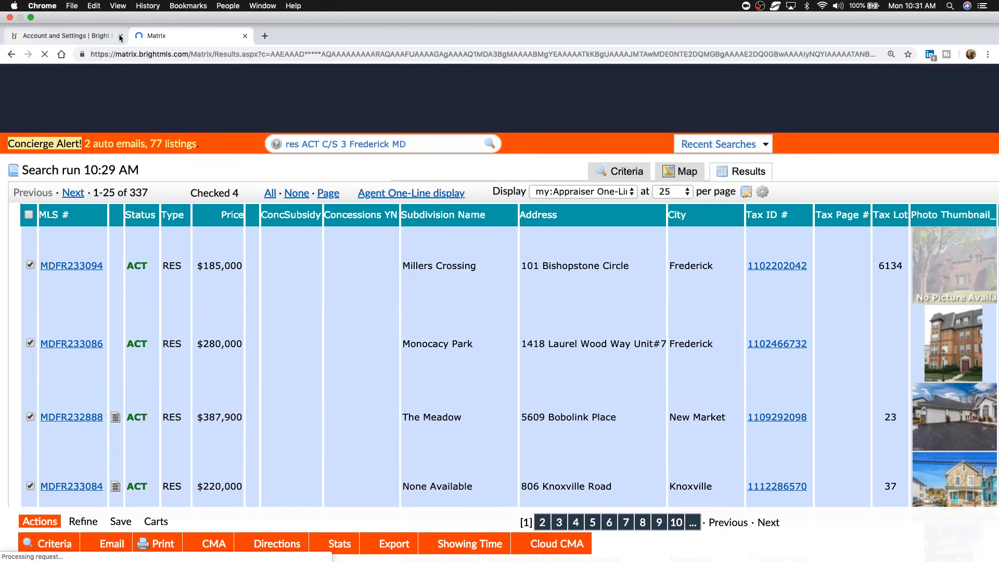
click(121, 36)
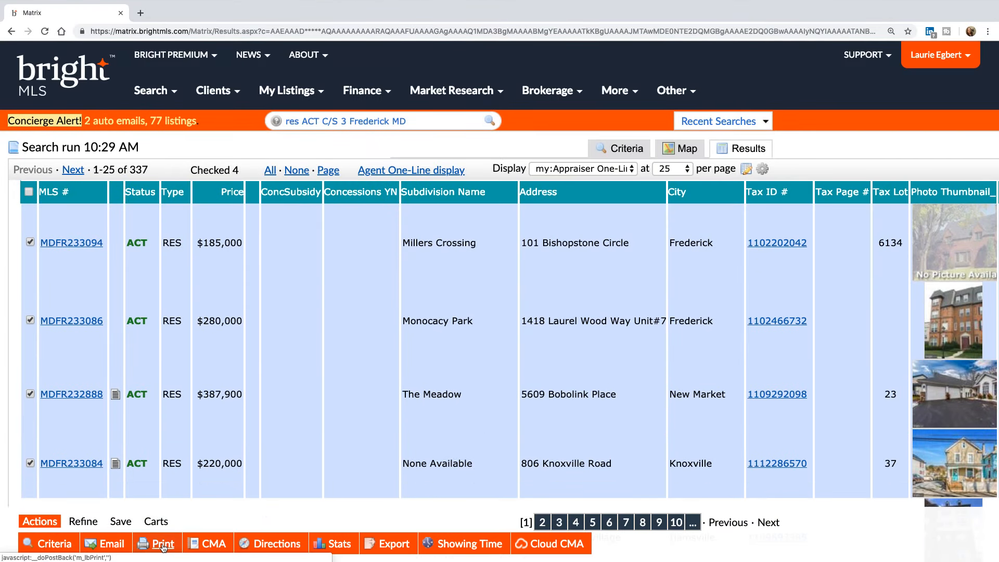
- Print the four checked listings to PDF in Appraiser One-Line (Wrapped) format and zoom in
click(171, 543)
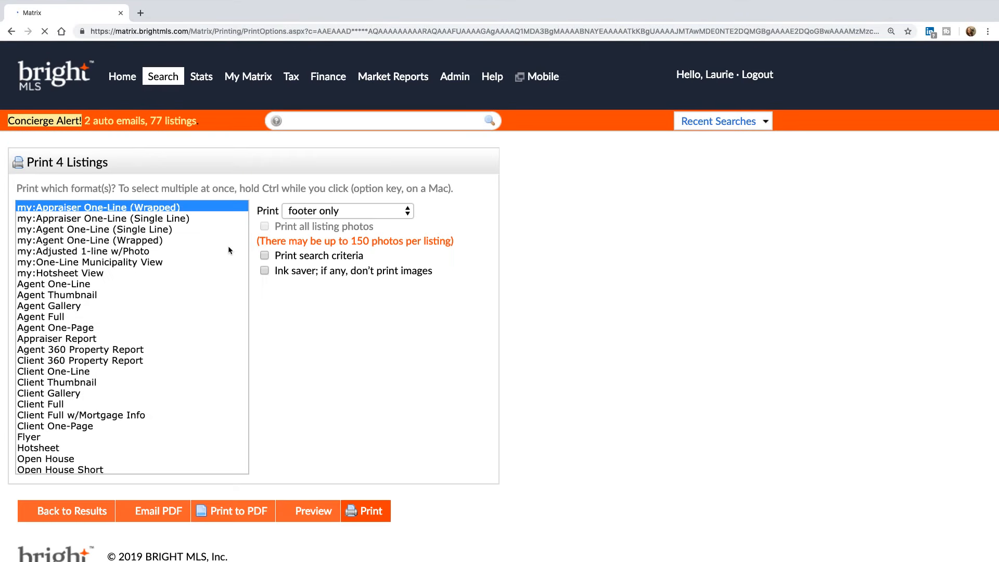
click(232, 508)
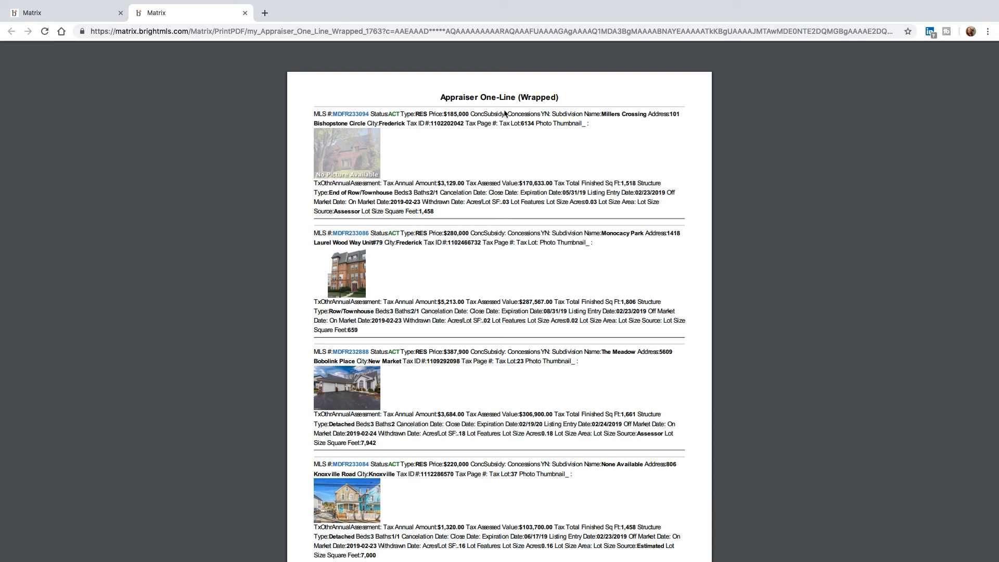
mouse_move(770, 87)
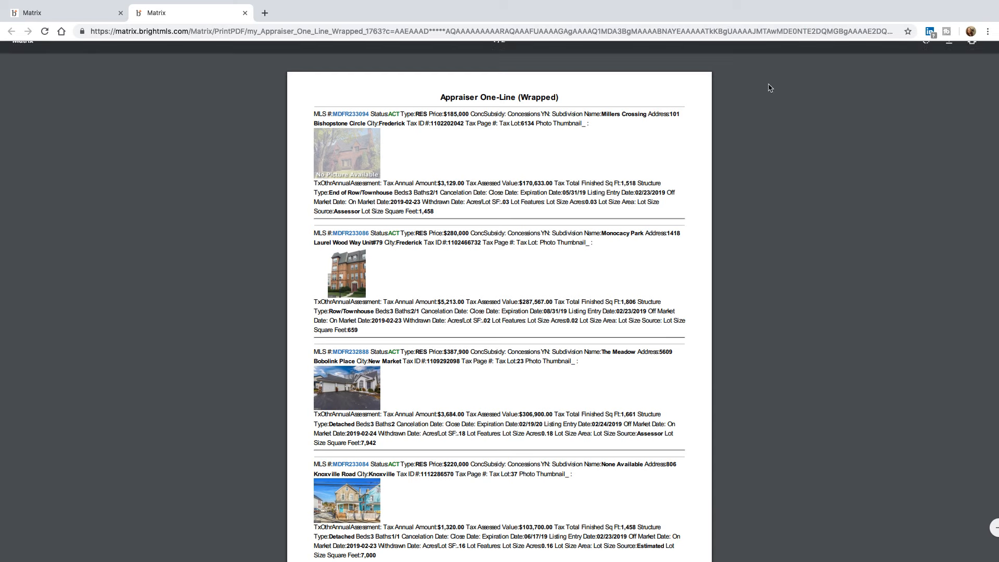
key(super+plus)
key(super+plus)
key(super+plus)
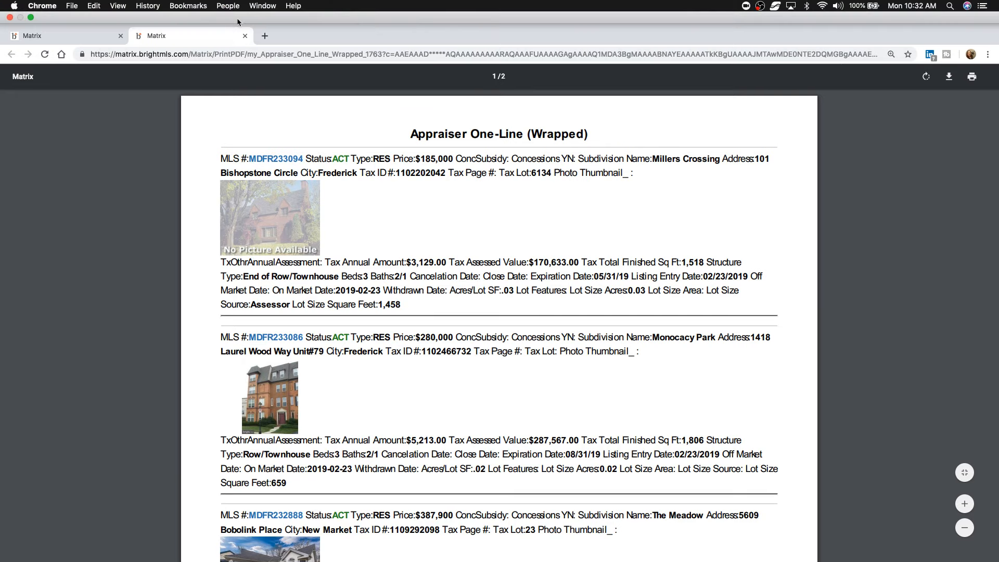
- Close the PDF, return to the 337 Frederick results, and show the search types list
click(245, 36)
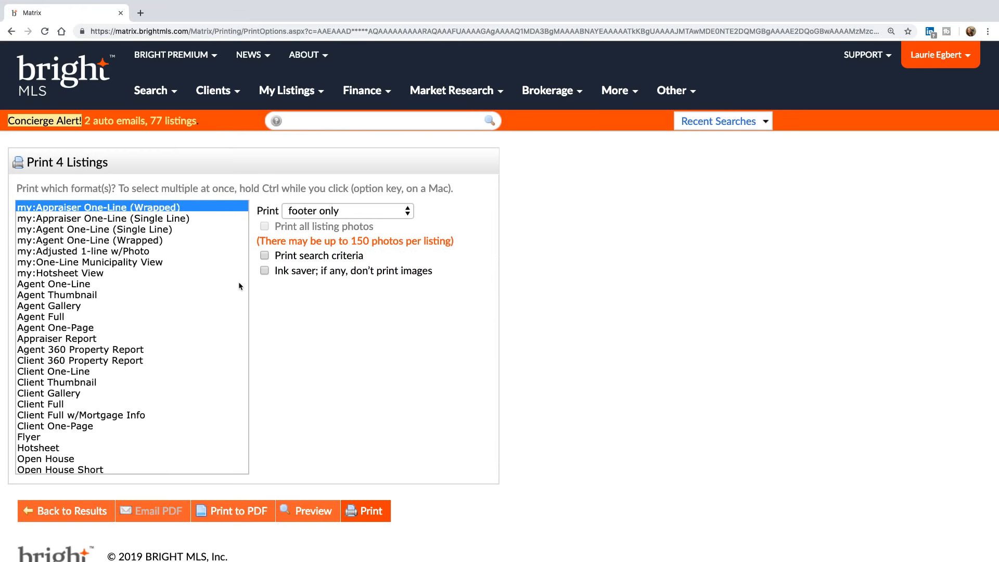
click(68, 513)
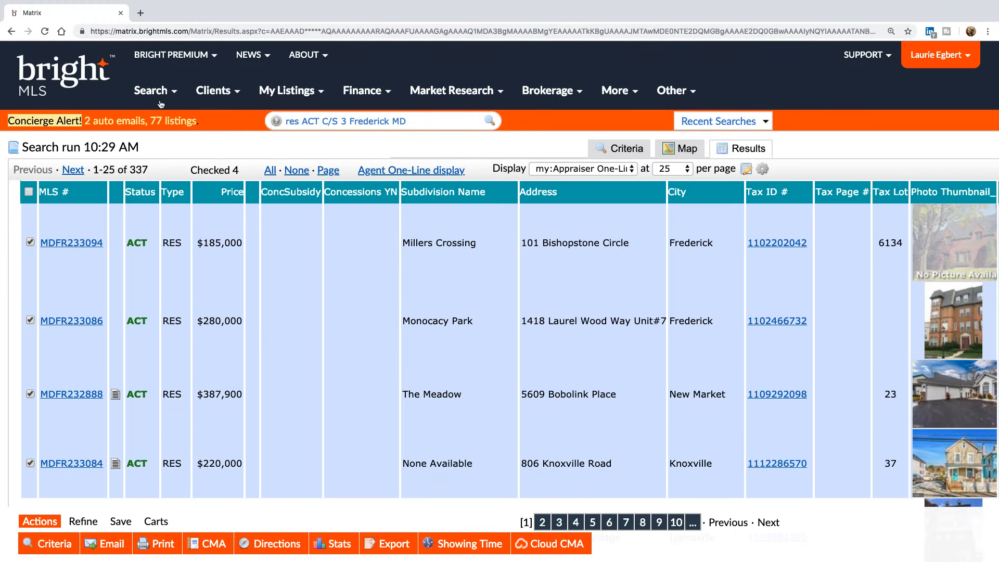
click(163, 96)
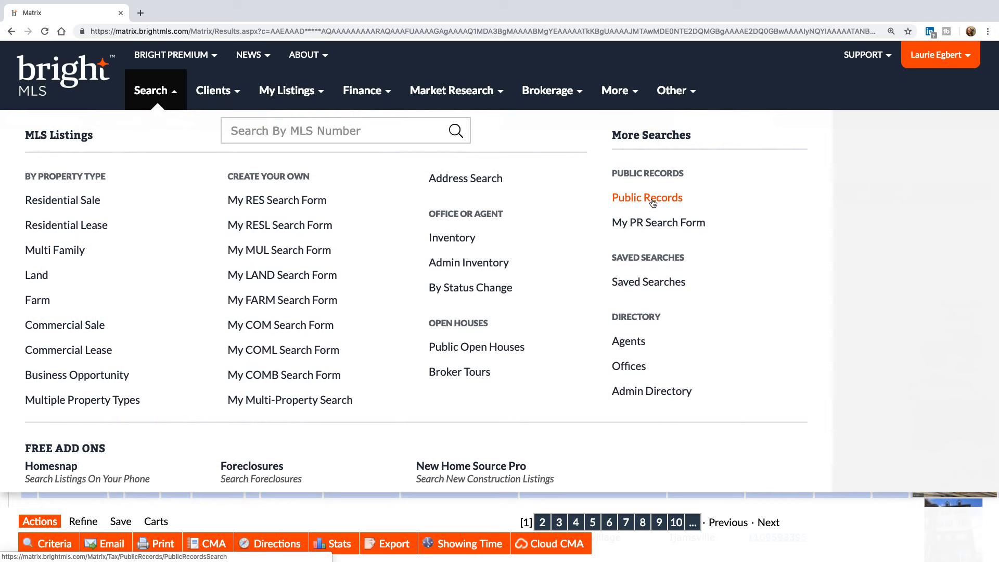
- Run a Public Records search on street name 'schley', listing 426 records
click(653, 201)
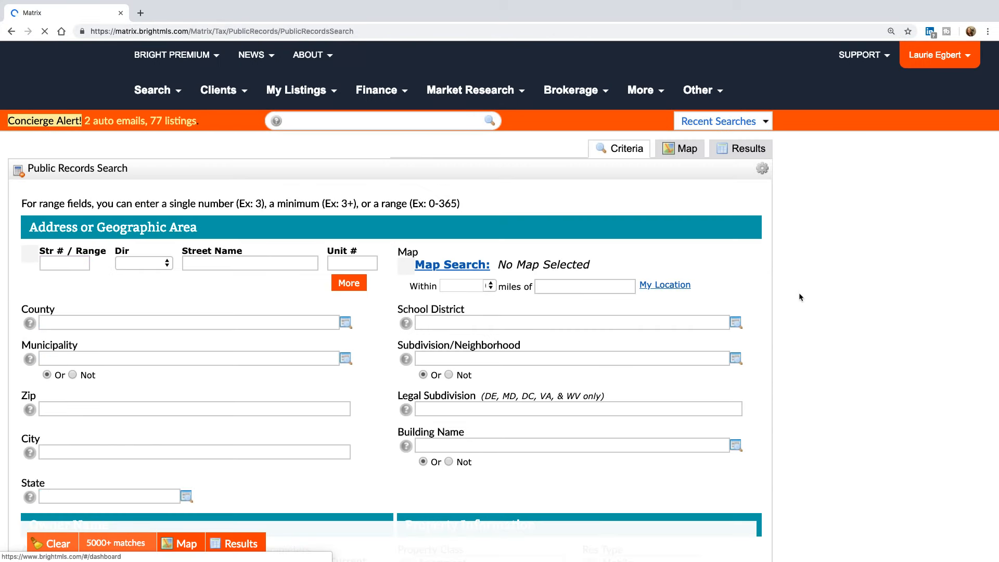
scroll(536, 464, down, 3)
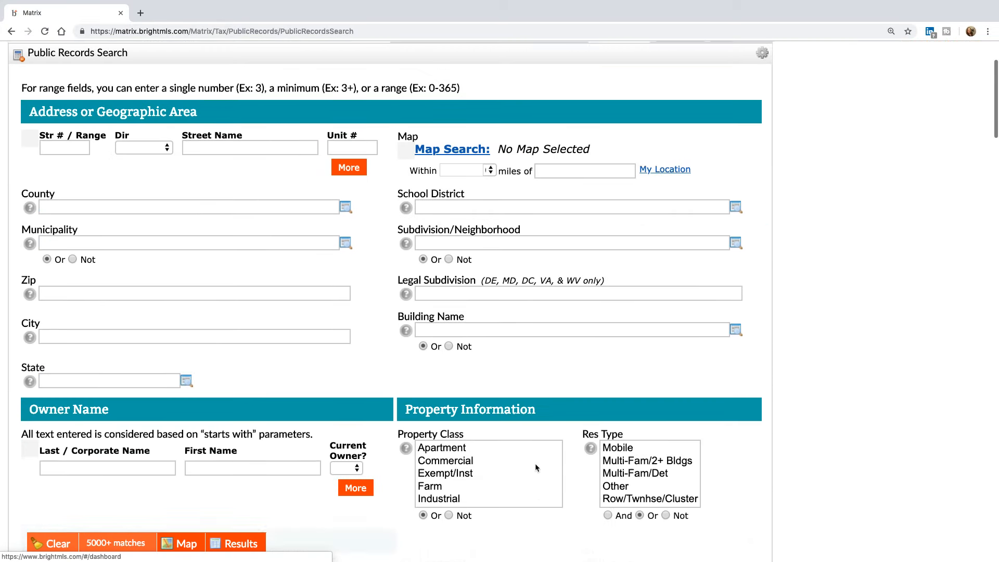
scroll(537, 467, down, 1)
scroll(537, 467, up, 1)
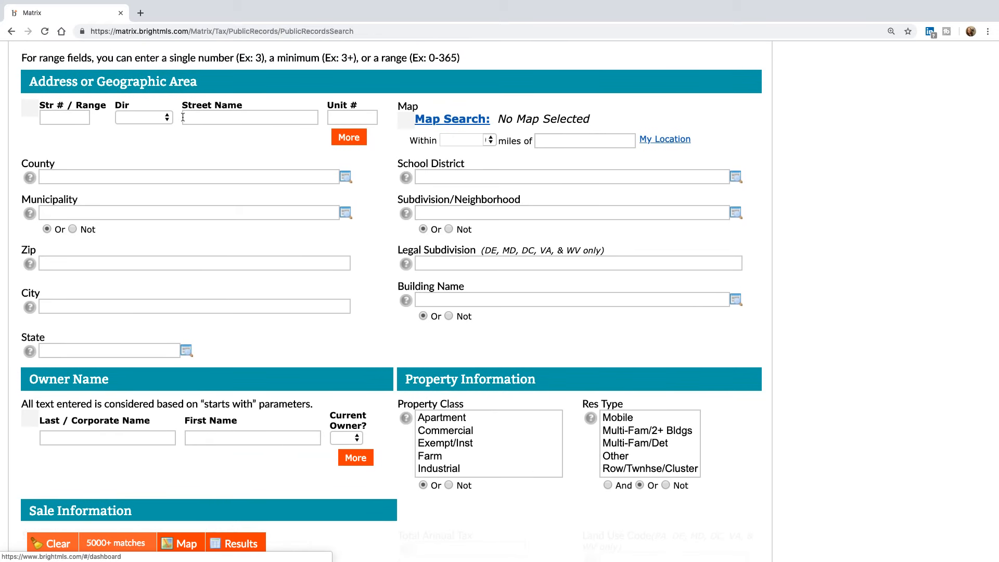
click(188, 118)
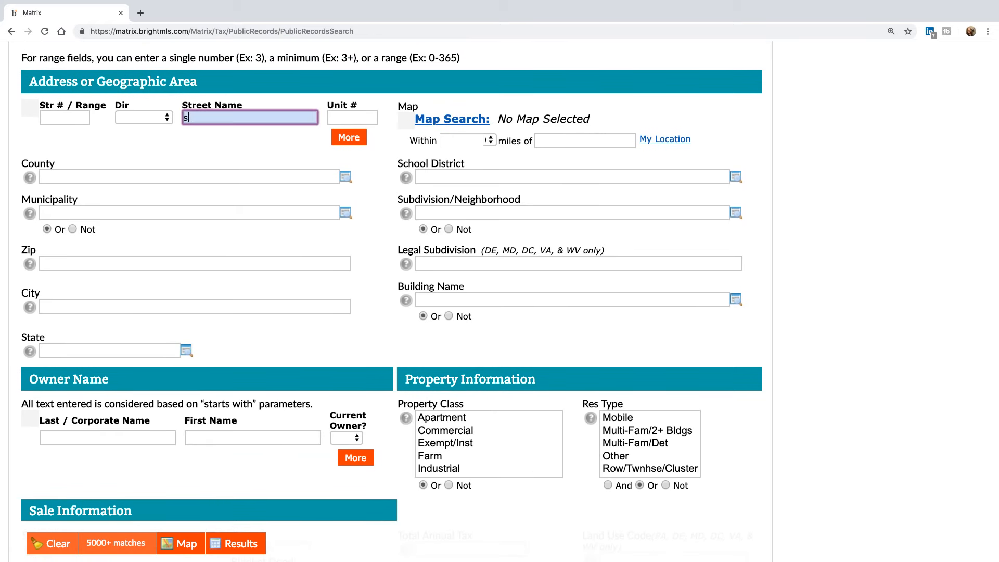
text(schley)
click(239, 545)
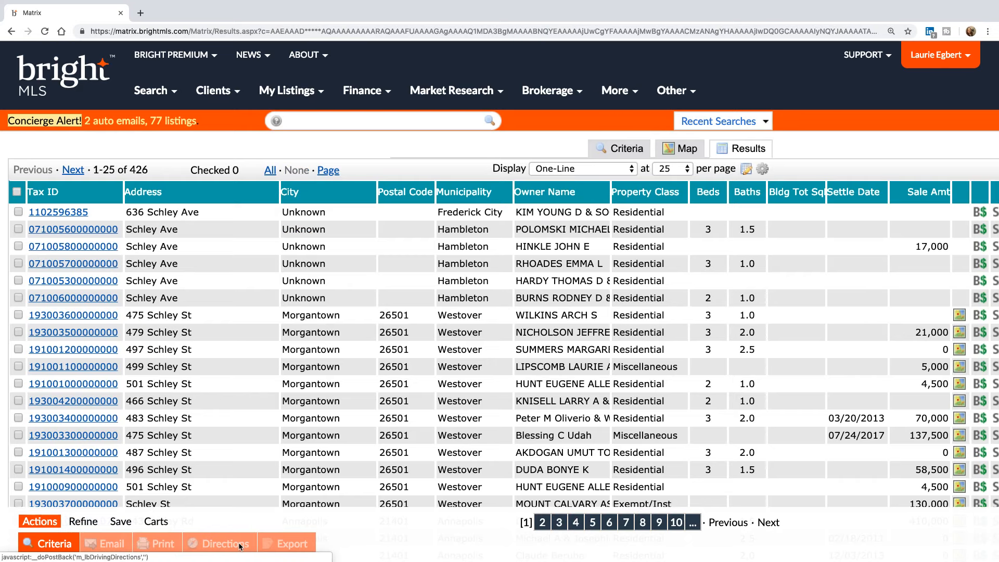
click(60, 213)
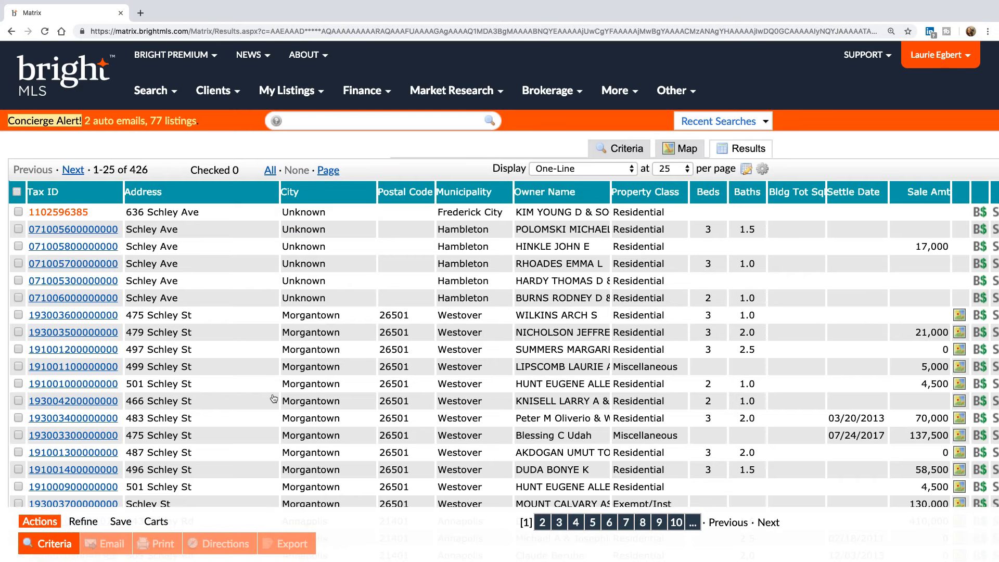
scroll(569, 395, down, 1)
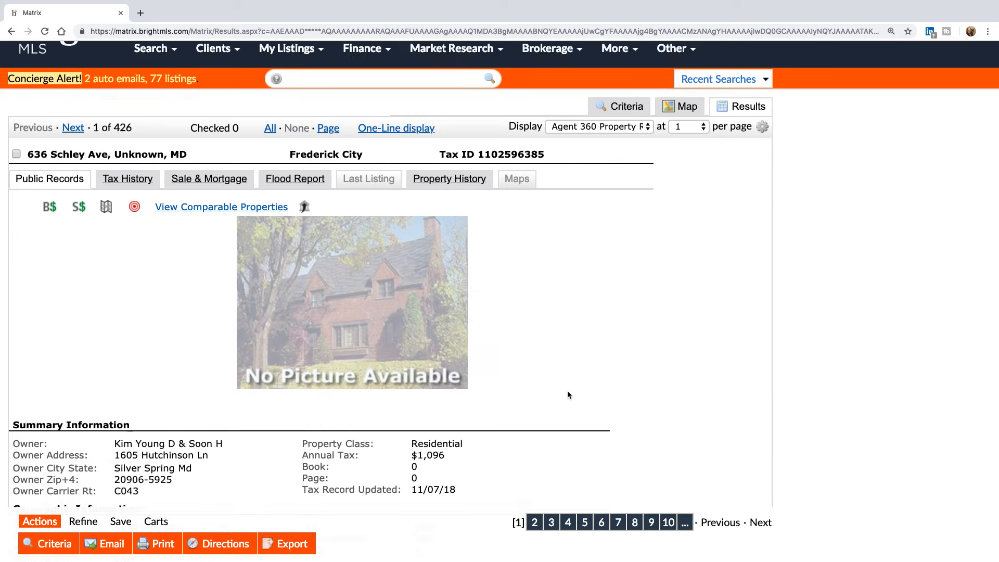
scroll(569, 395, down, 3)
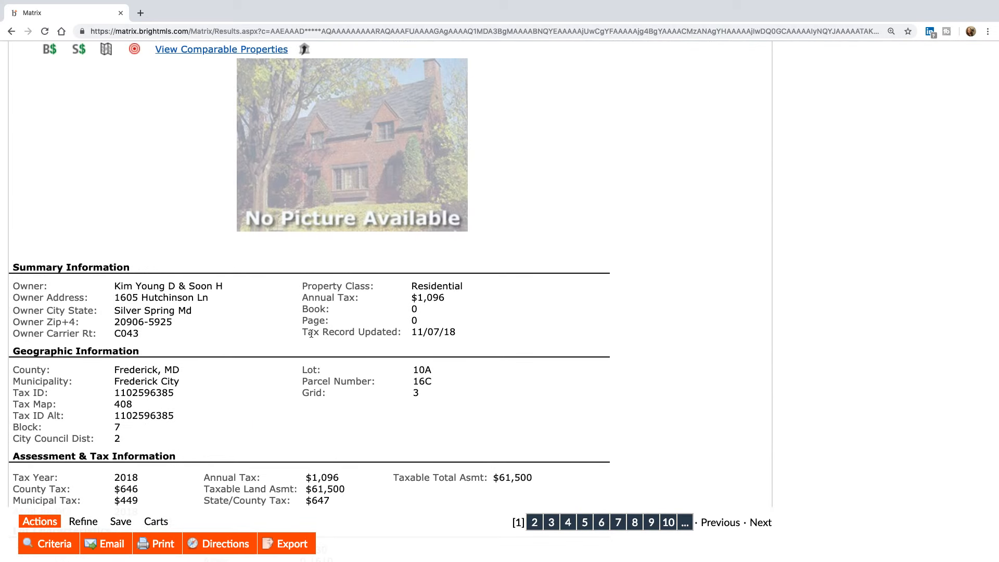
- Highlight the record's Tax Record Updated date, 11/07/18
drag(303, 333, 441, 333)
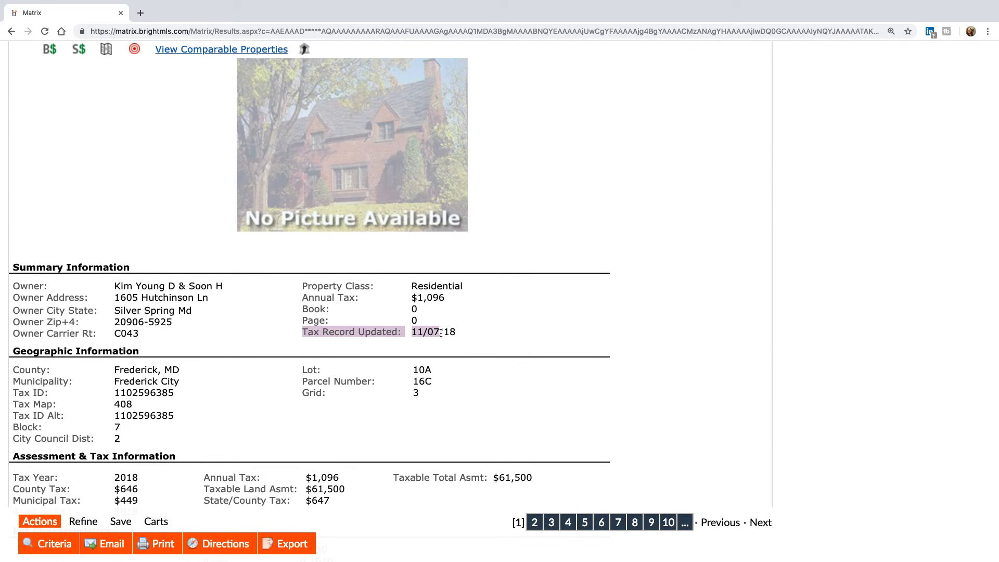
click(455, 333)
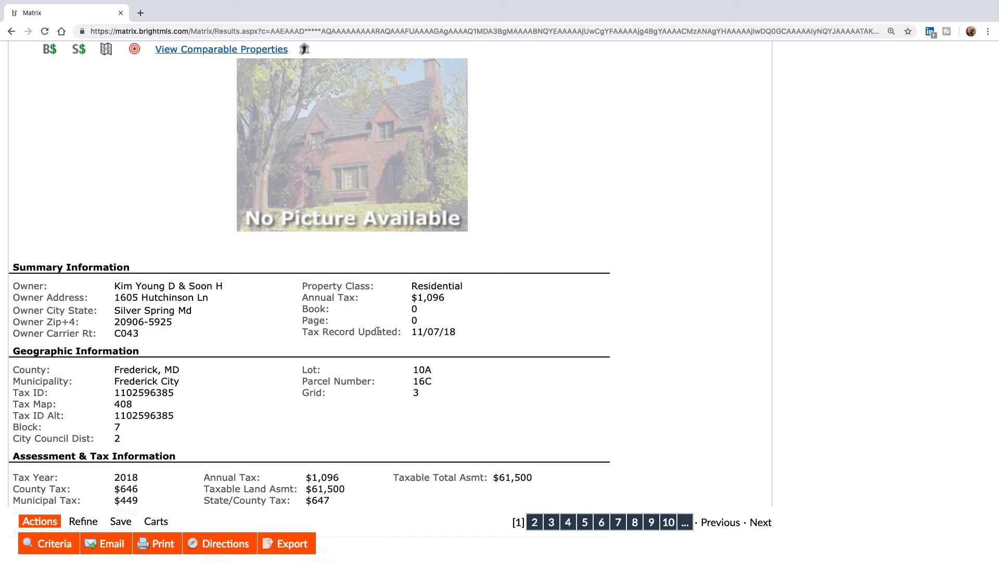
drag(304, 331, 447, 338)
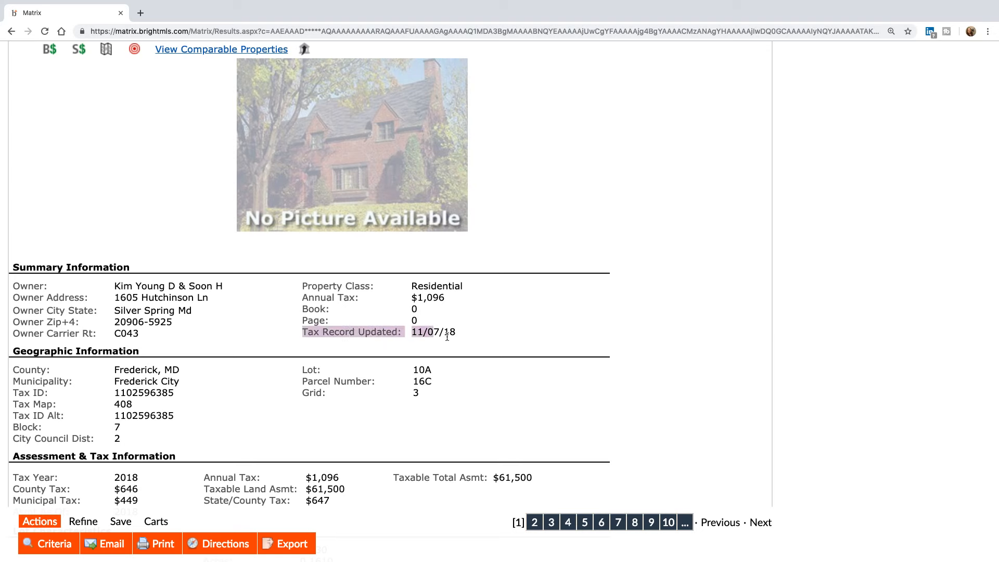
click(463, 339)
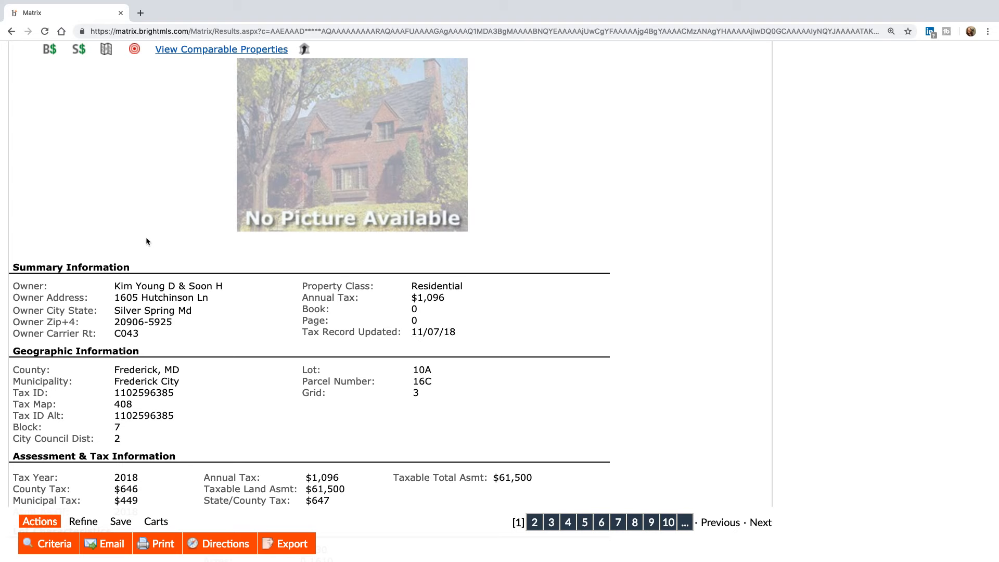
scroll(121, 221, up, 5)
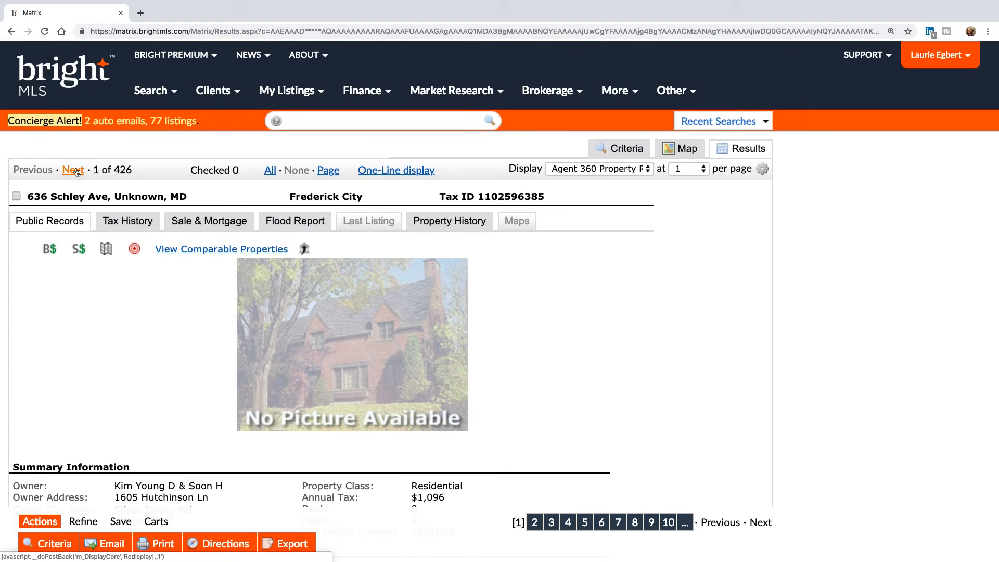
- Page forward to record 3 of 426, the Hambleton, WV property updated 01/21/19
click(73, 170)
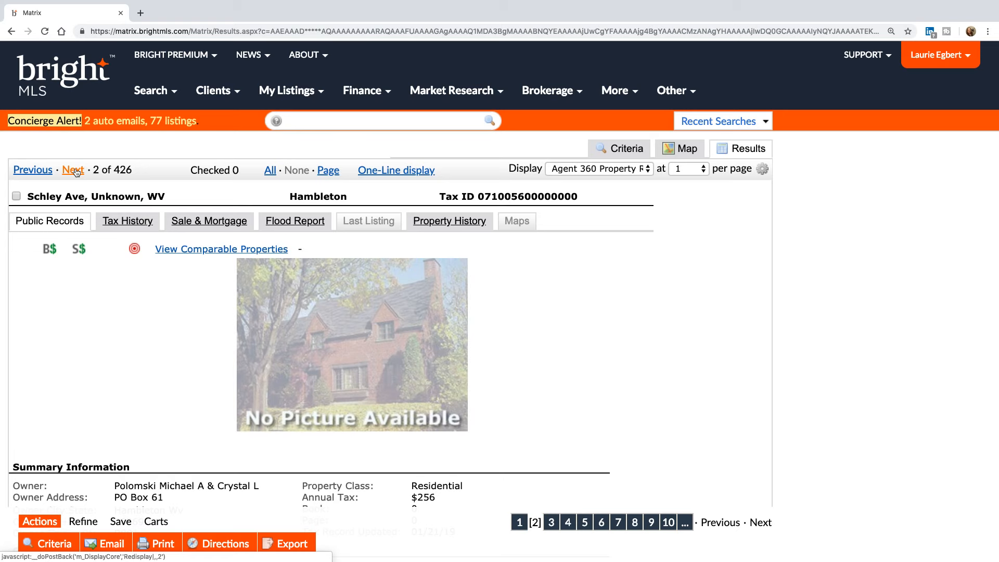
click(73, 170)
scroll(255, 433, down, 3)
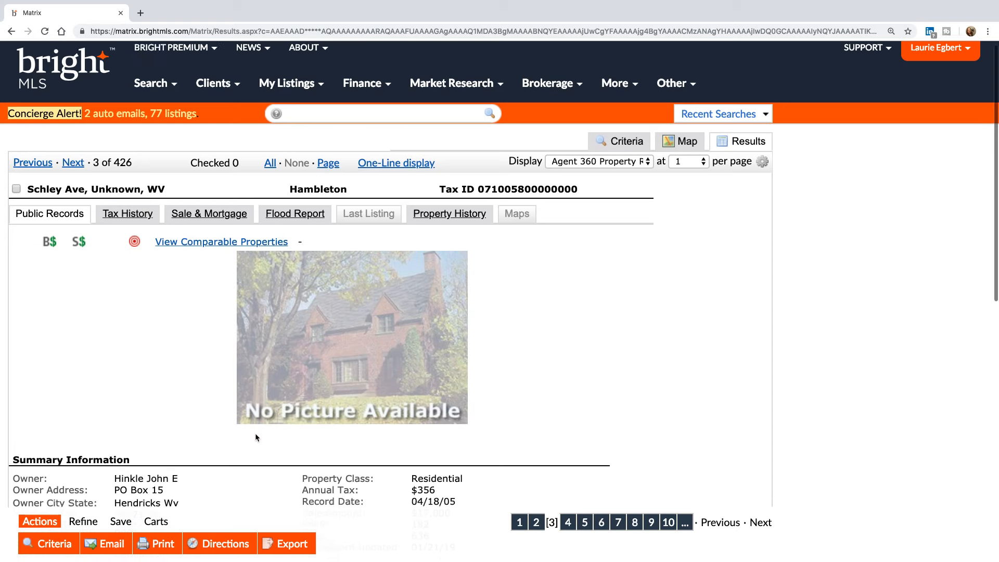
scroll(255, 438, up, 1)
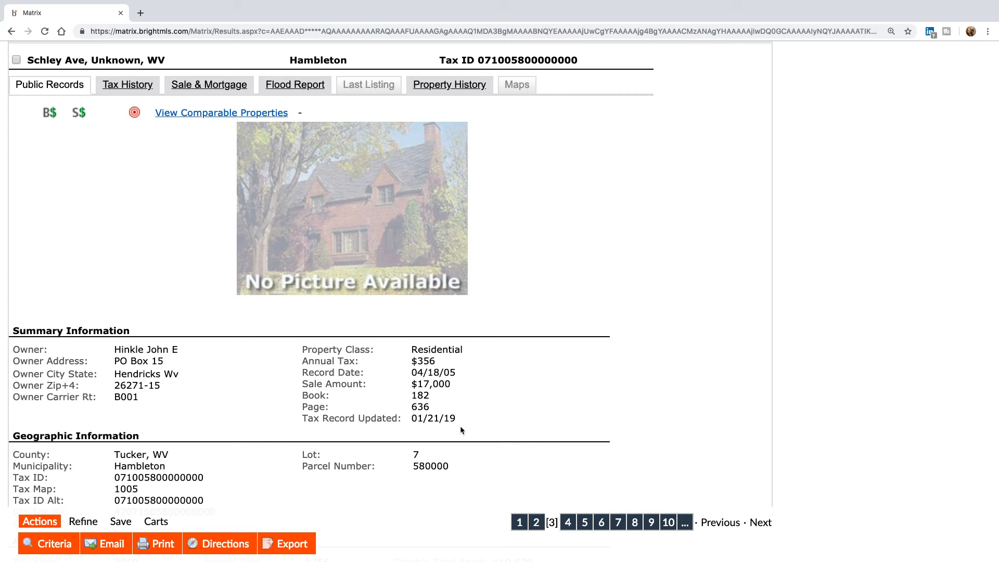
scroll(460, 426, up, 3)
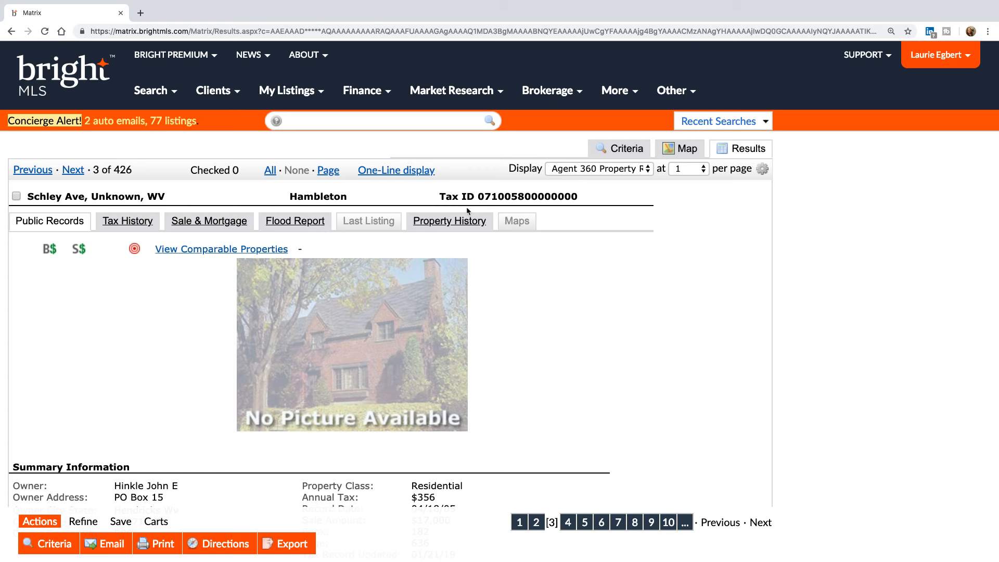
- Return to the Public Records criteria and locate the Recording Date field by finding 'record'
click(627, 150)
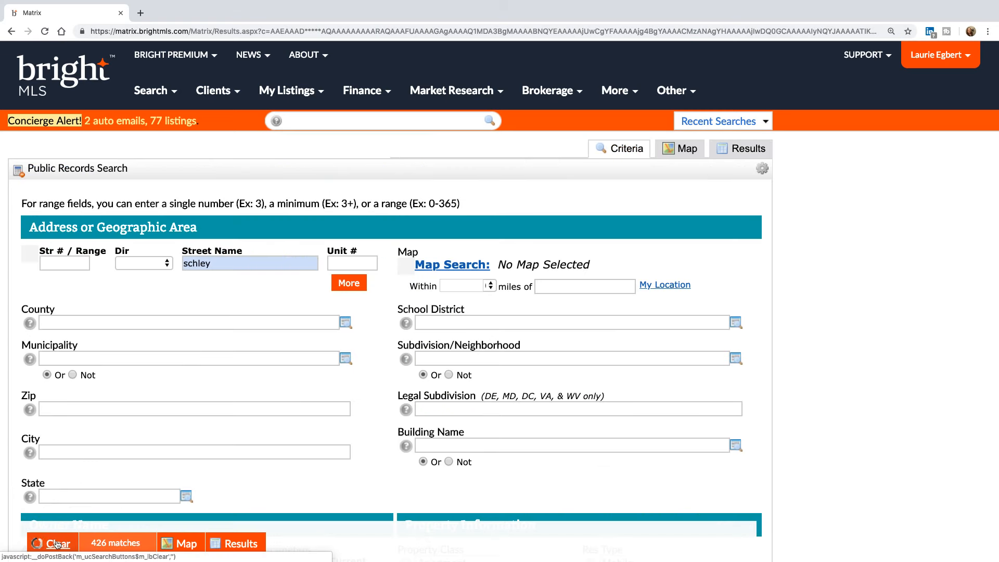
key(ctrl+f)
text(recor)
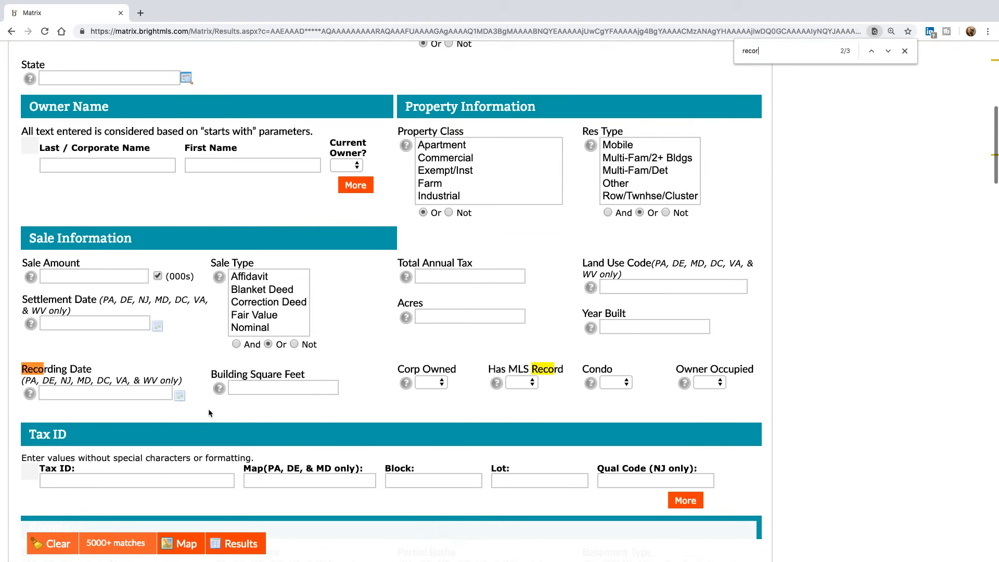
text(d)
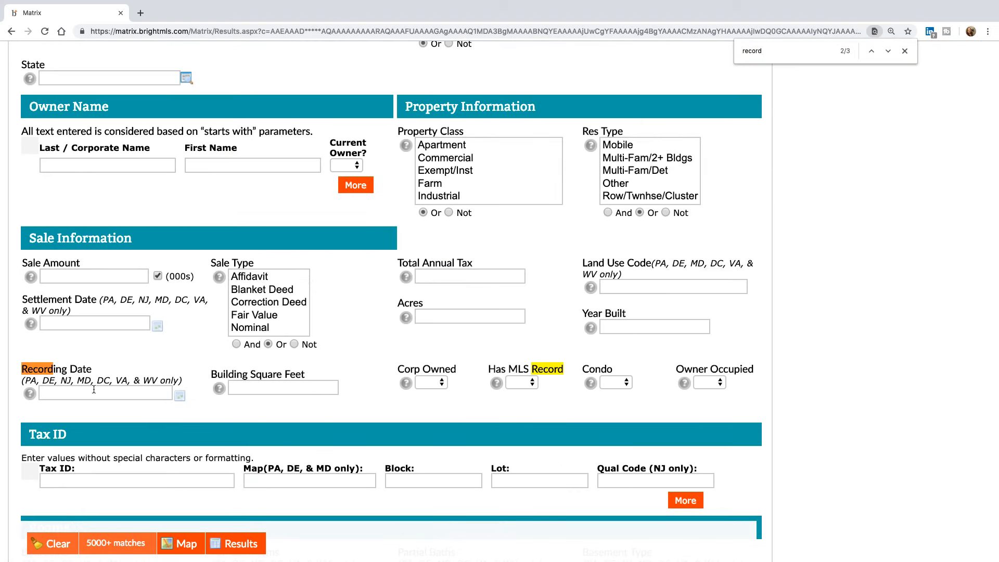
click(905, 52)
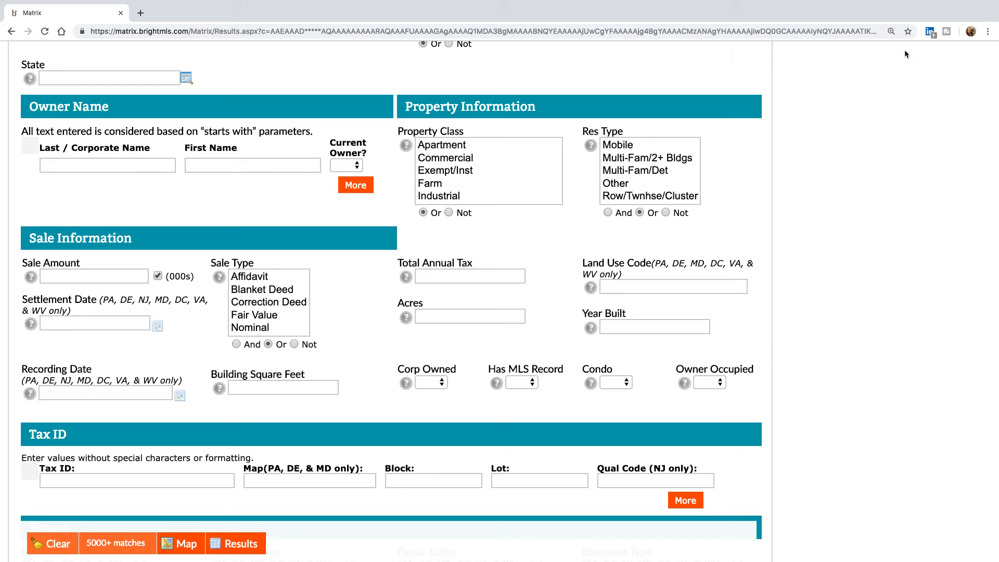
- Enter recording date range 01/01/199-06/01/2000 and run the search, which is flagged invalid
click(136, 391)
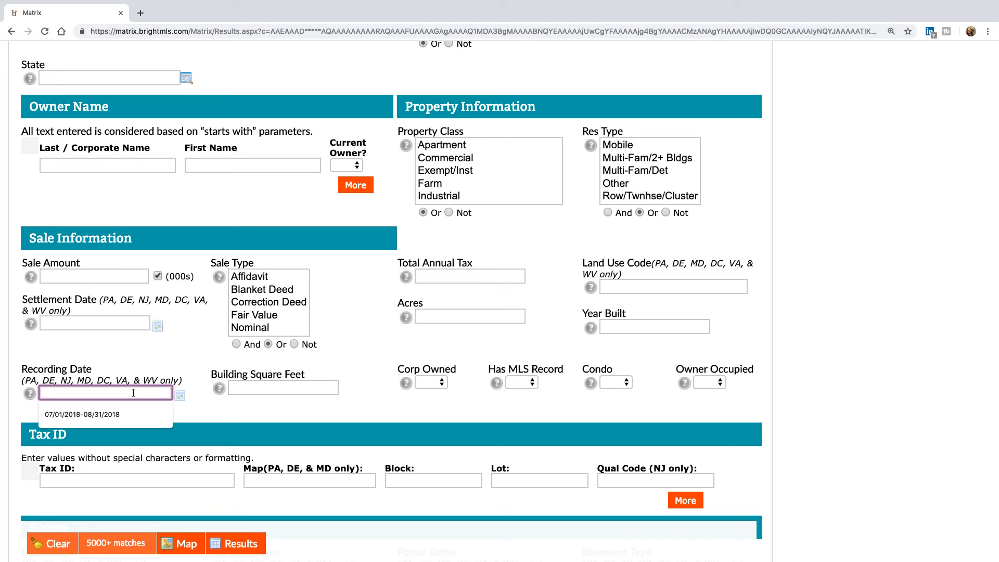
text(01/01/)
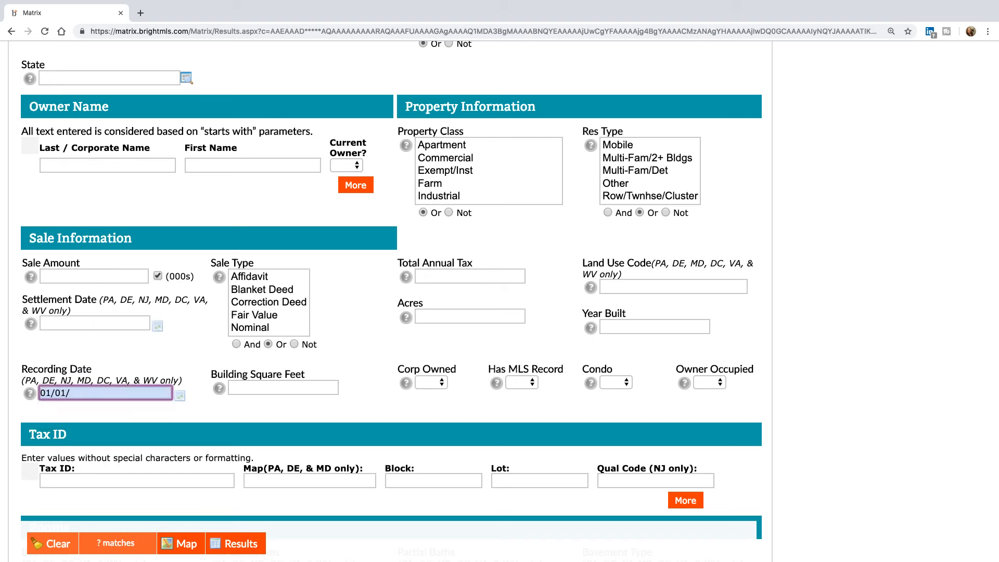
text(199-06/01/2000)
click(246, 544)
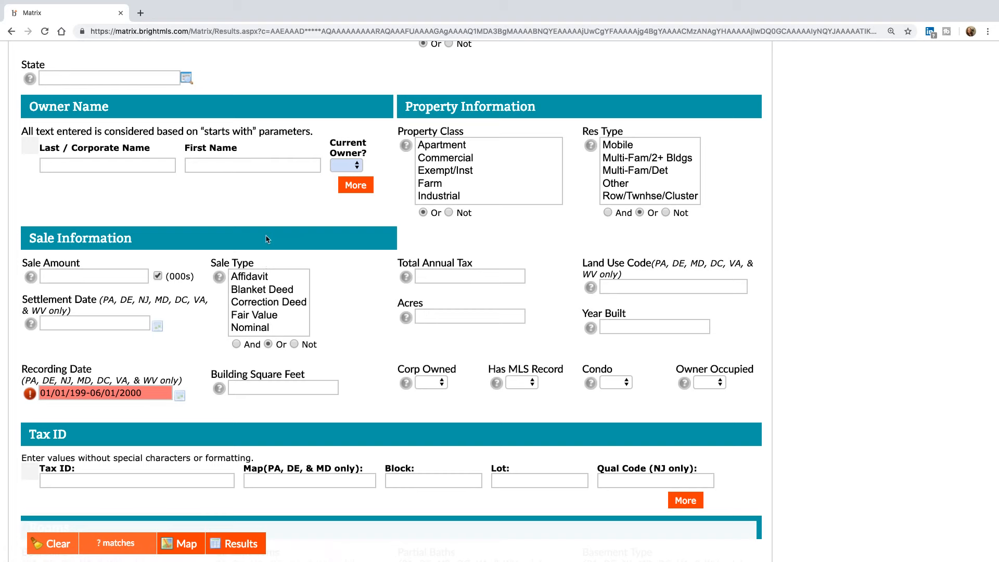
scroll(268, 238, up, 6)
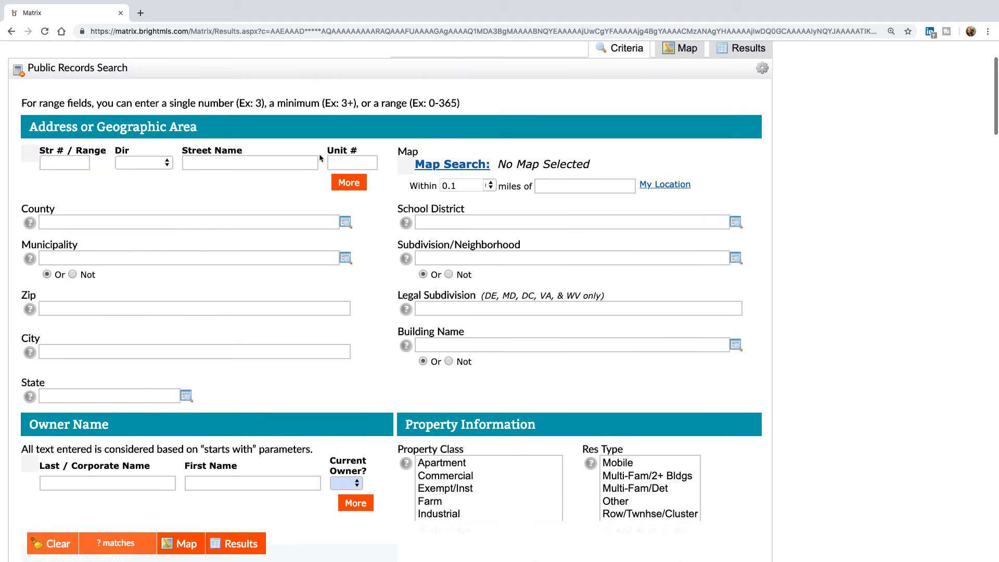
- Set County to Anne Arundel, MD and Current Owner? to Yes
scroll(381, 405, down, 2)
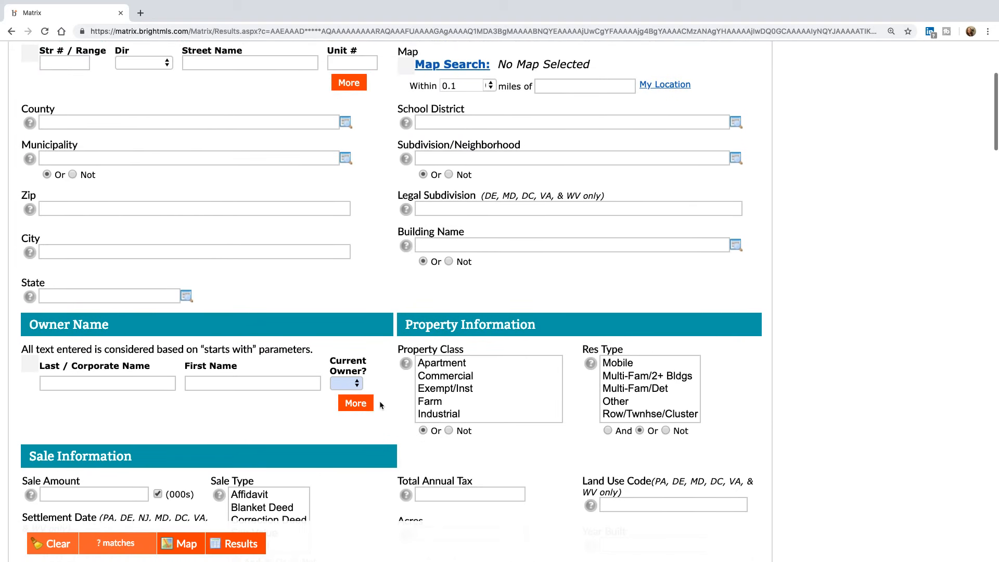
click(156, 124)
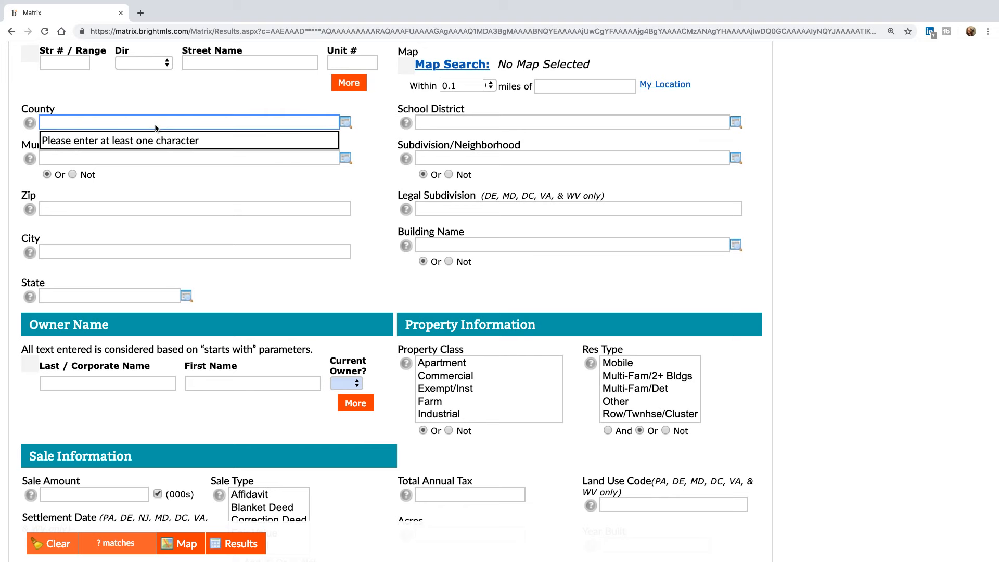
text(ann)
key(Return)
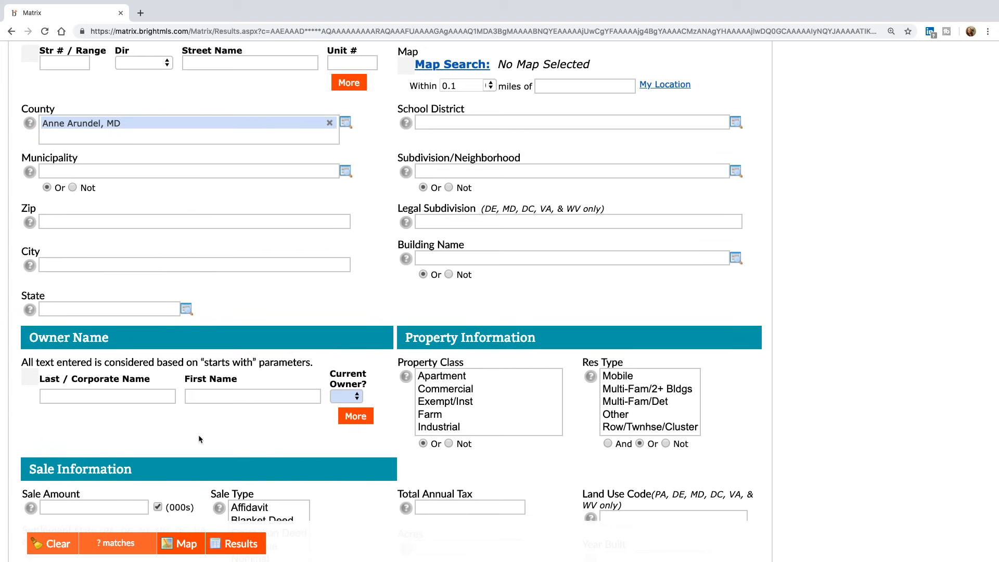
scroll(221, 460, down, 5)
click(345, 272)
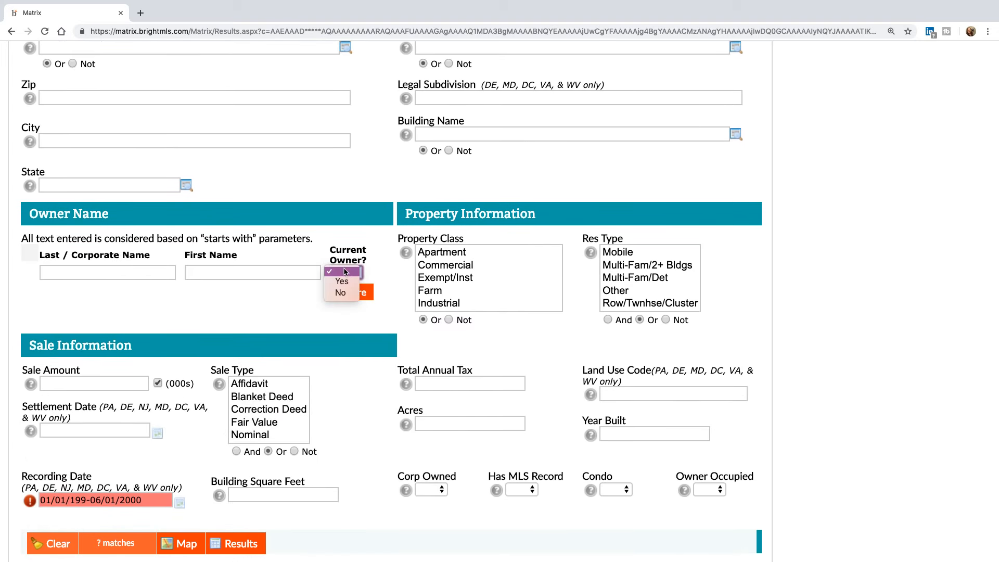
click(341, 281)
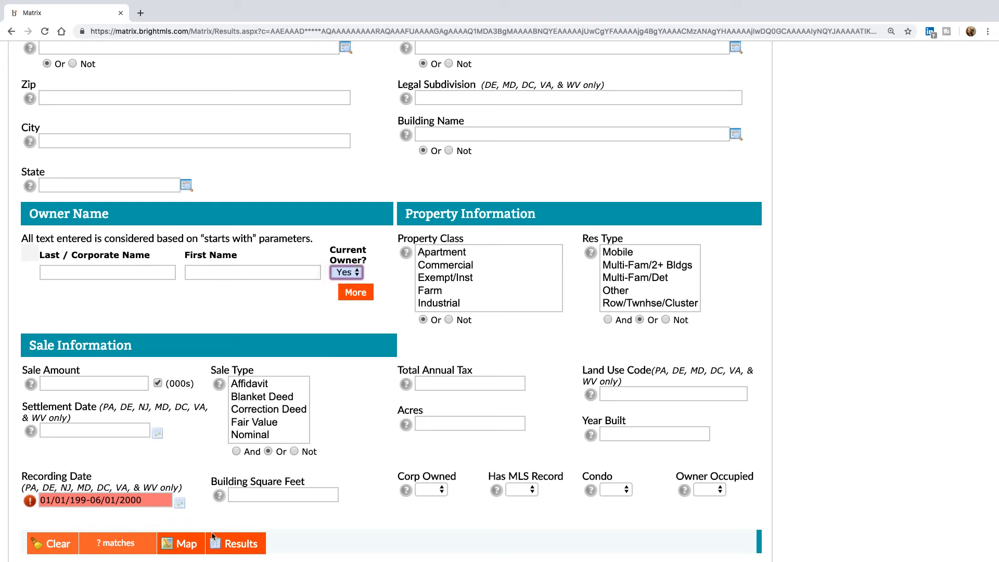
- Correct the recording date start to 01/01/1999 and run the search for 5000+ records
click(74, 503)
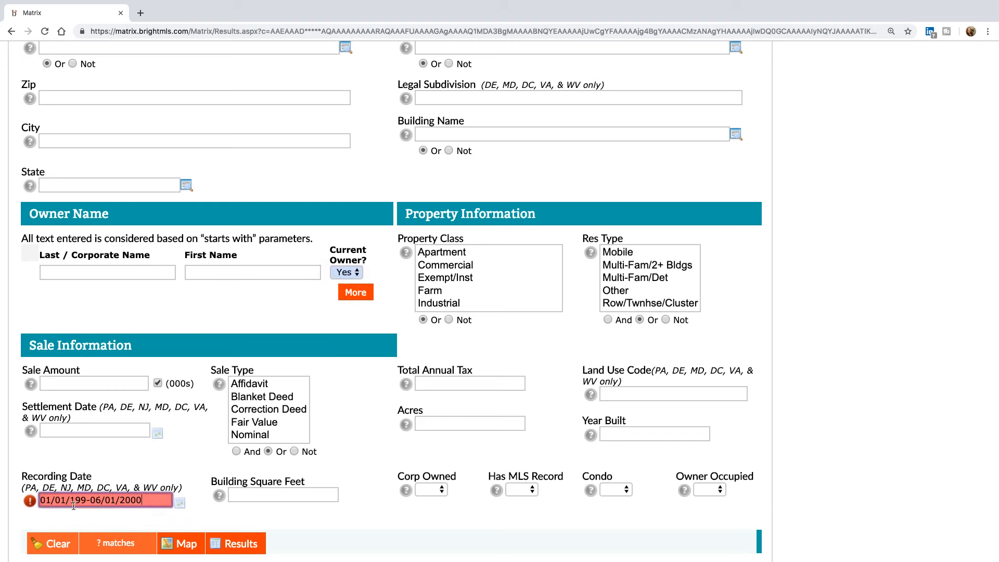
click(182, 506)
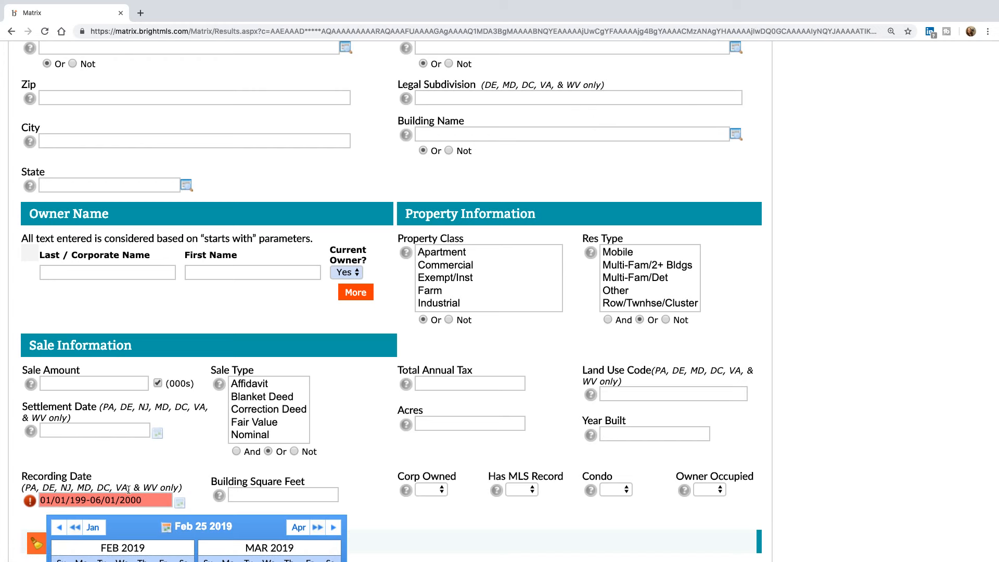
click(86, 501)
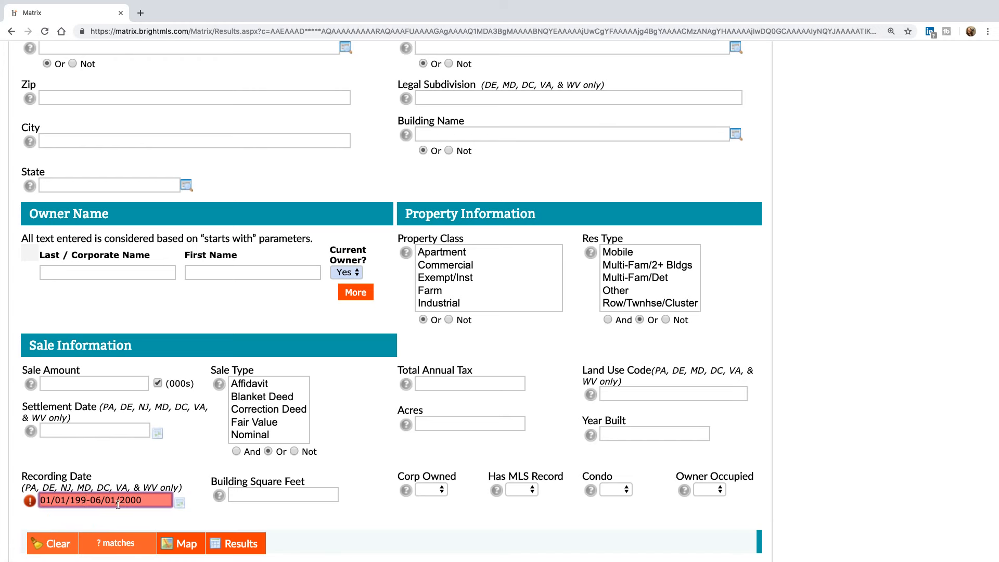
text(9)
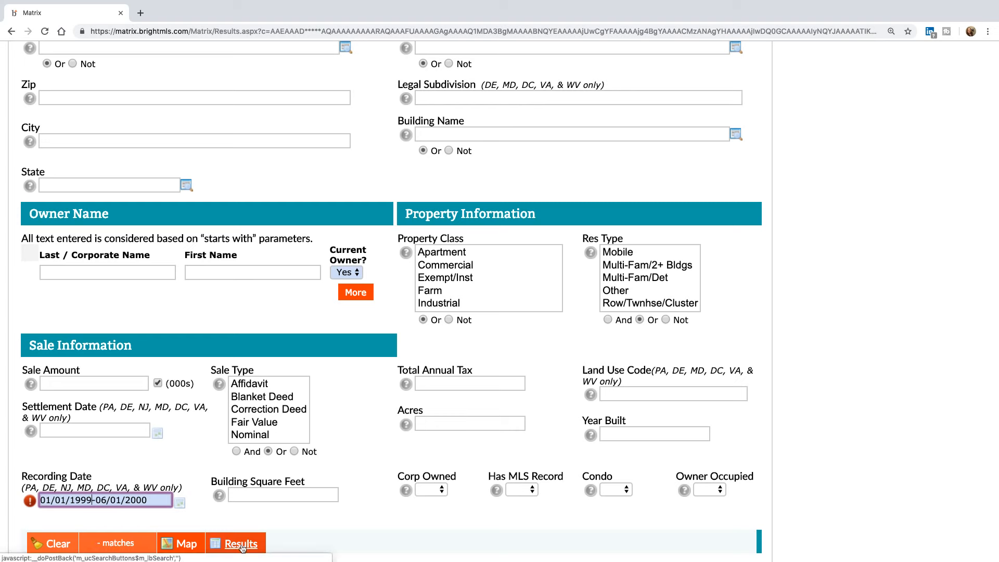
click(241, 544)
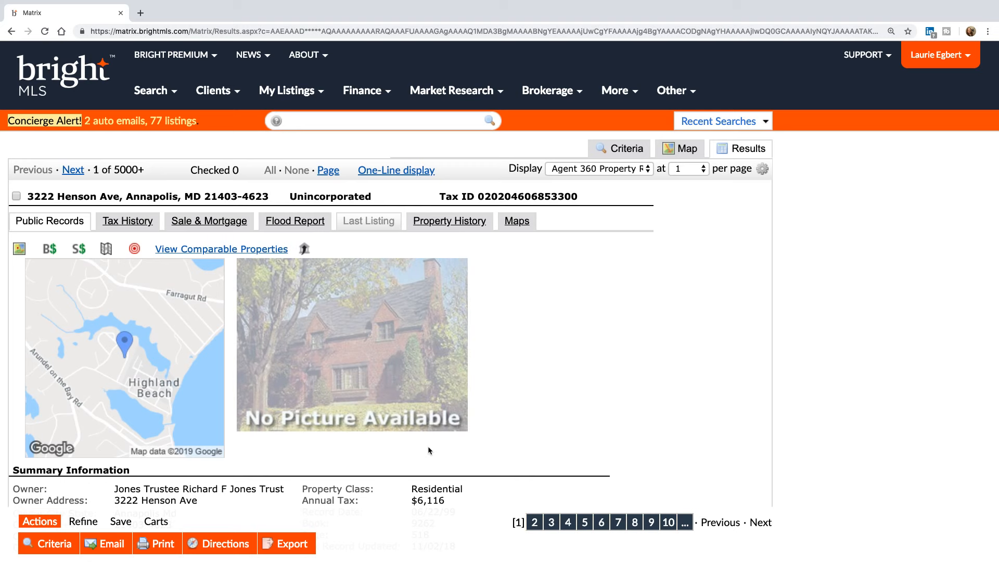
- Switch the public records results to the 25-row One-Line display
click(406, 170)
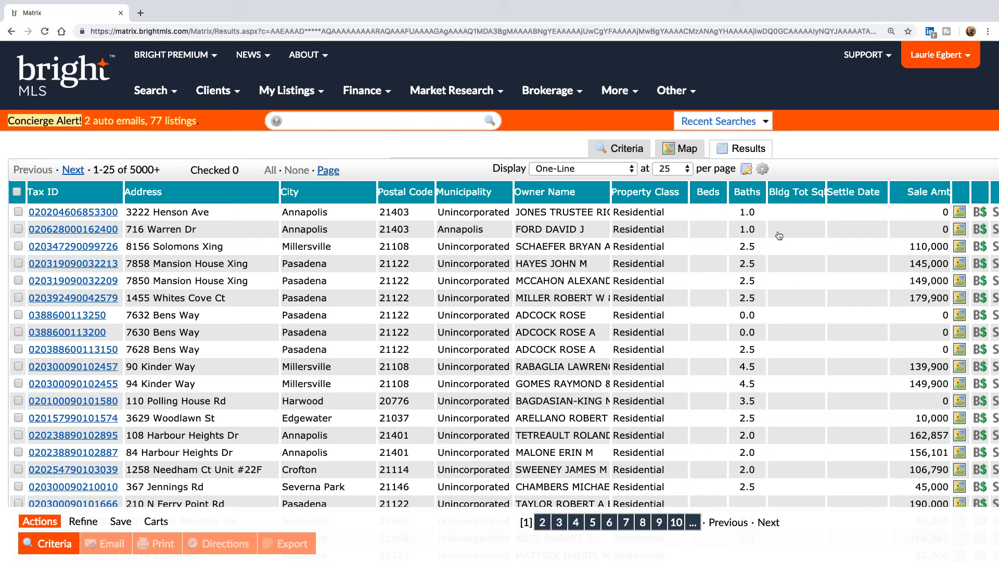
- Start a new Residential Sale search with all criteria cleared
click(156, 91)
click(67, 203)
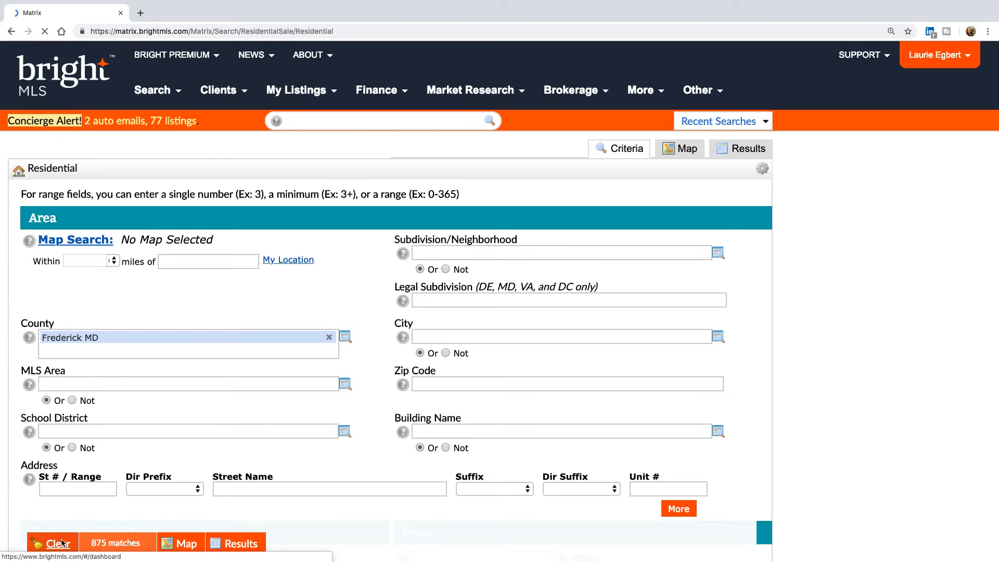
click(59, 544)
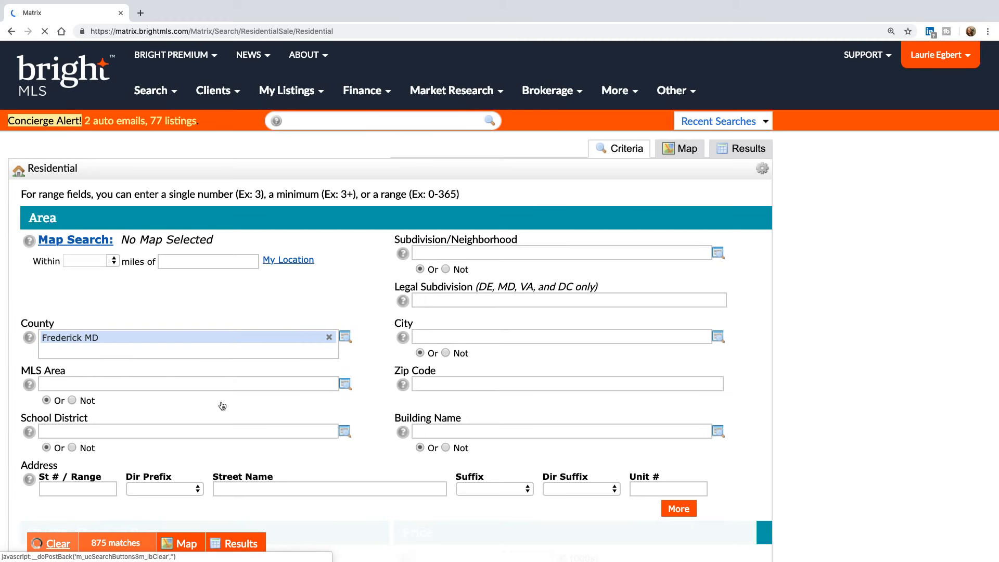
- Enter zip code 21114 and list the matching Crofton residential listings
click(241, 335)
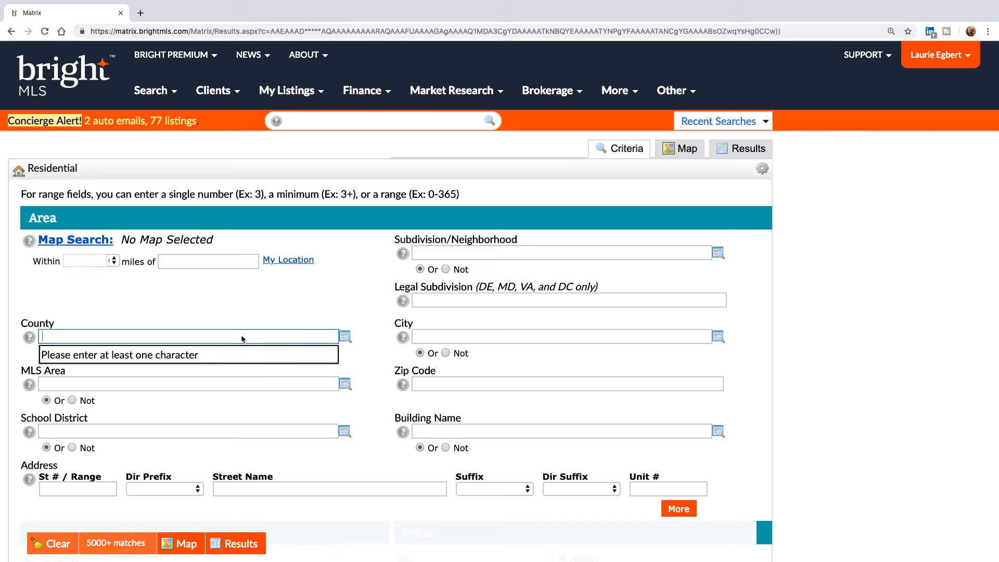
click(463, 387)
text(21114)
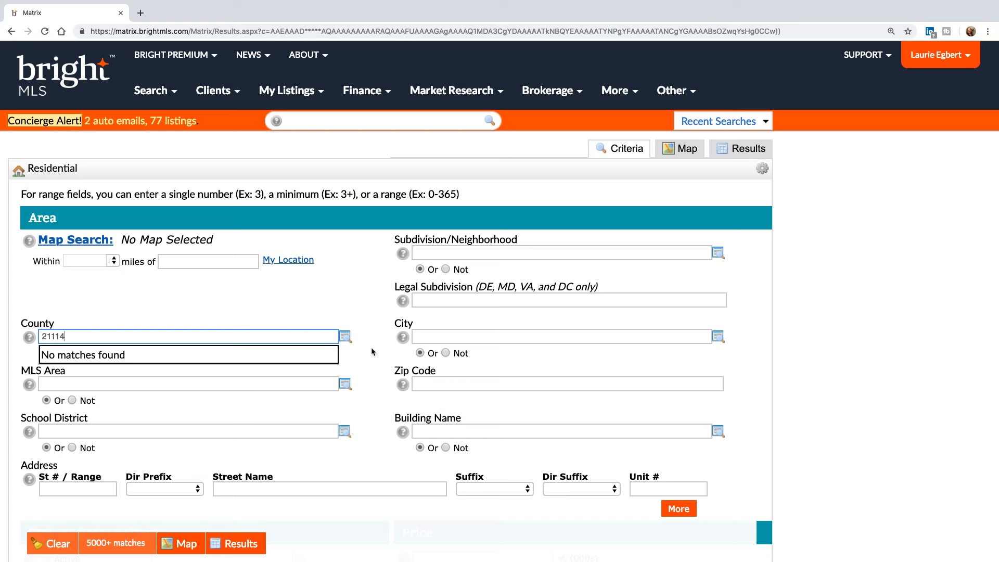
key(BackSpace)
key(BackSpace)
key(BackSpace)
key(BackSpace)
key(BackSpace)
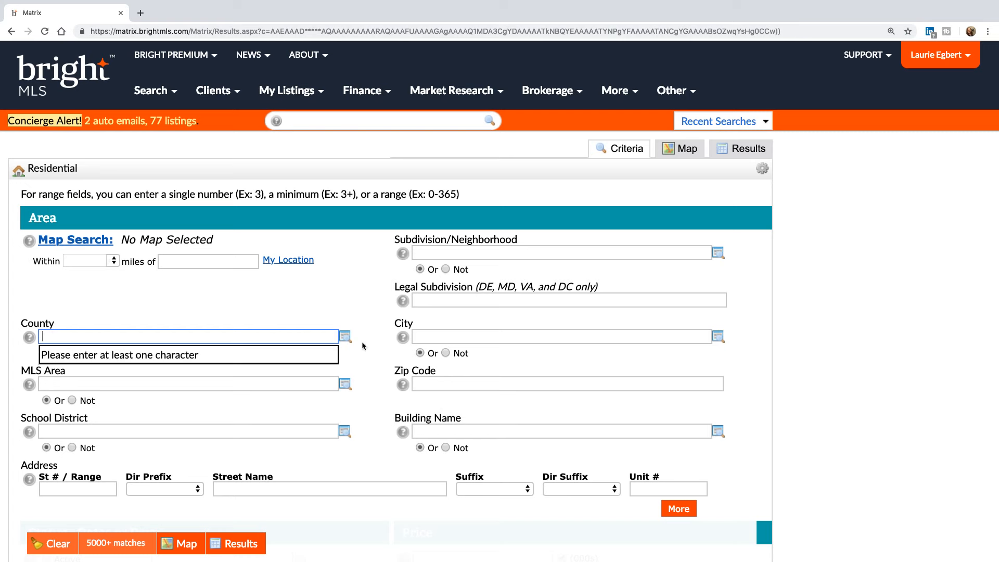
click(448, 385)
text(2)
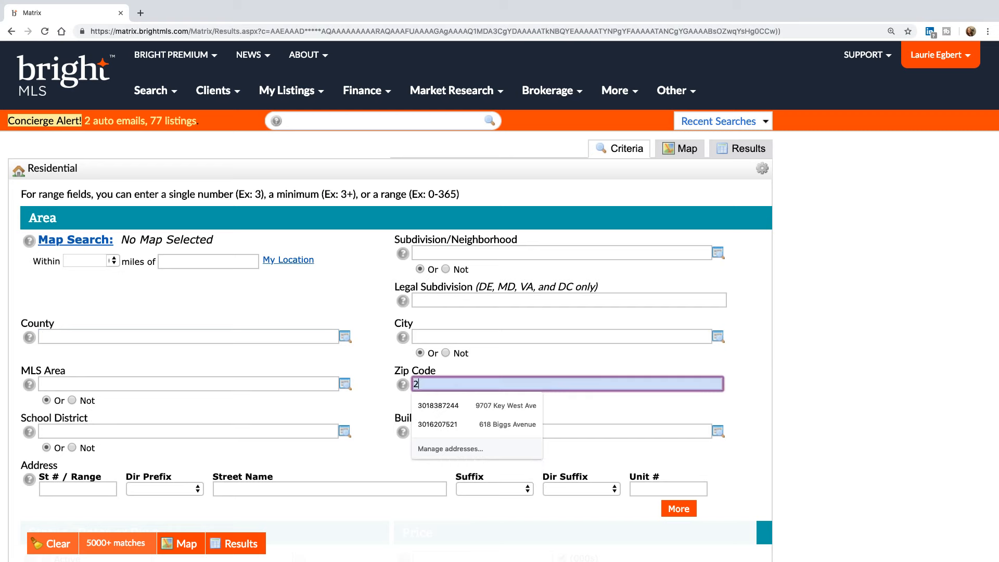
text(1114)
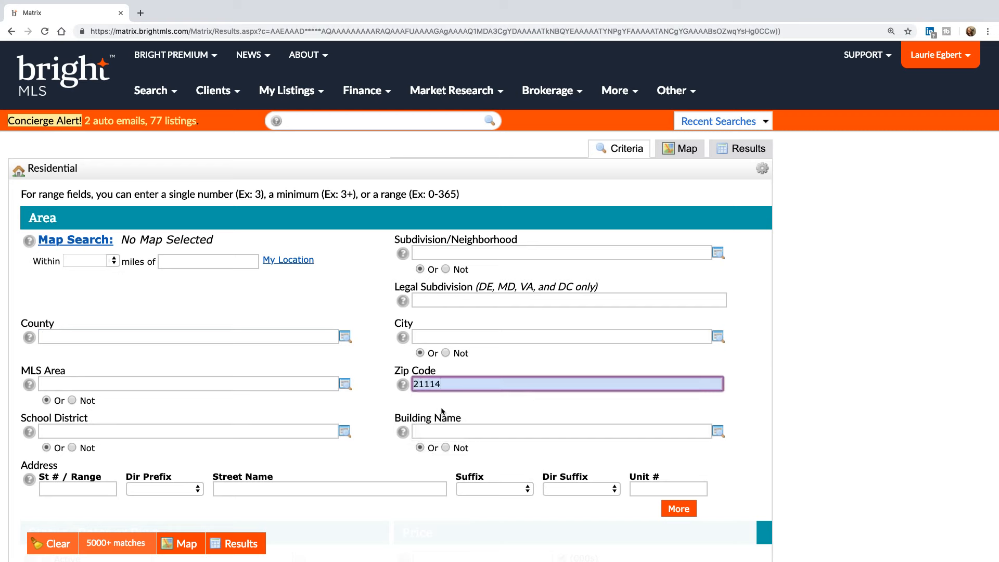
click(241, 545)
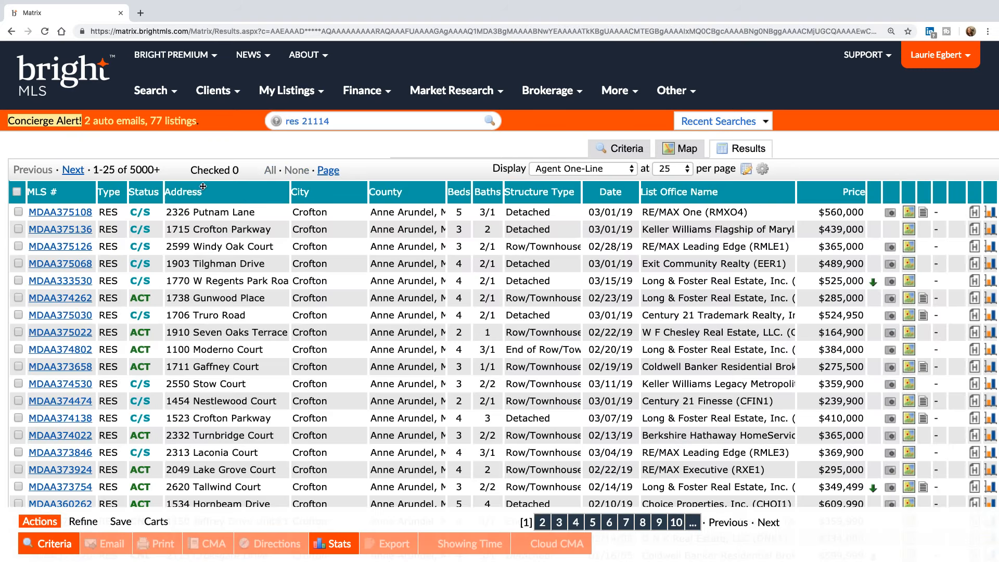
- Check all 25 Crofton listings and send them 'To Public Records', returning 25 tax records
click(336, 172)
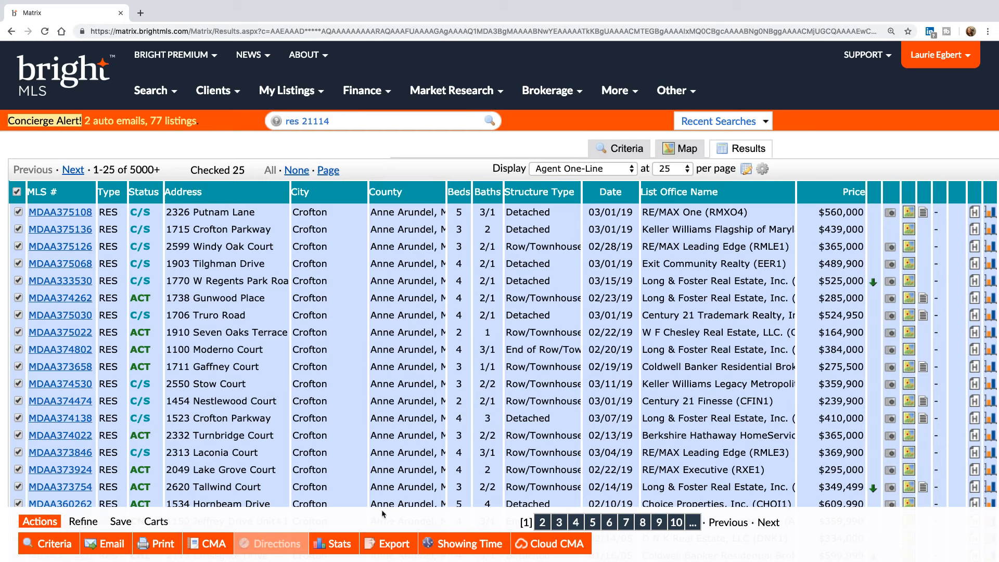
click(84, 525)
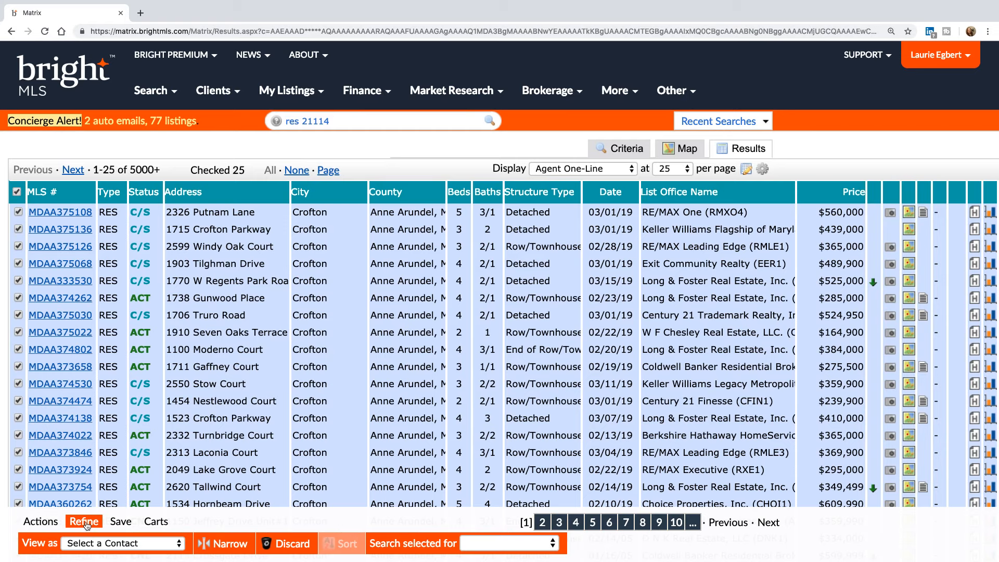
click(514, 545)
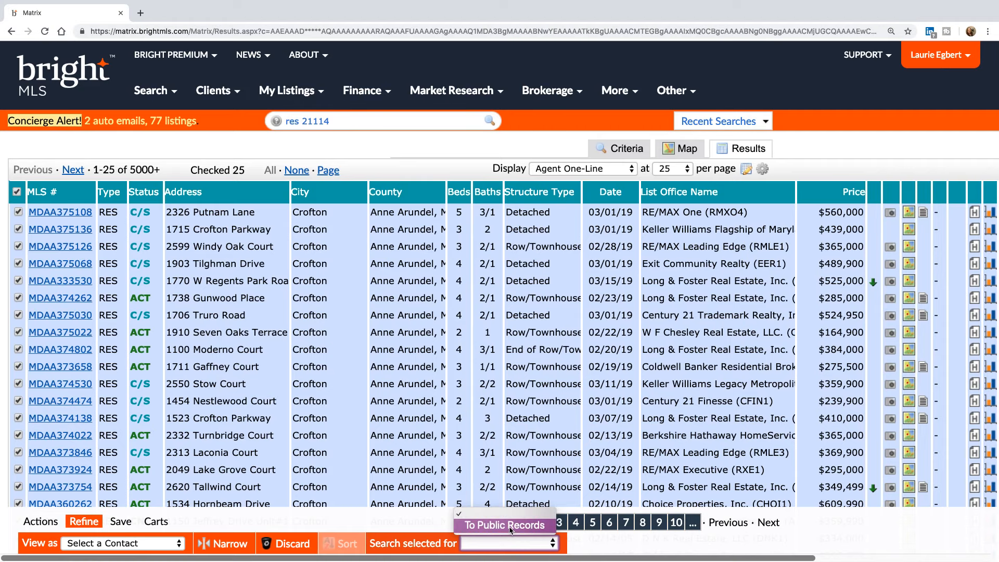
click(510, 526)
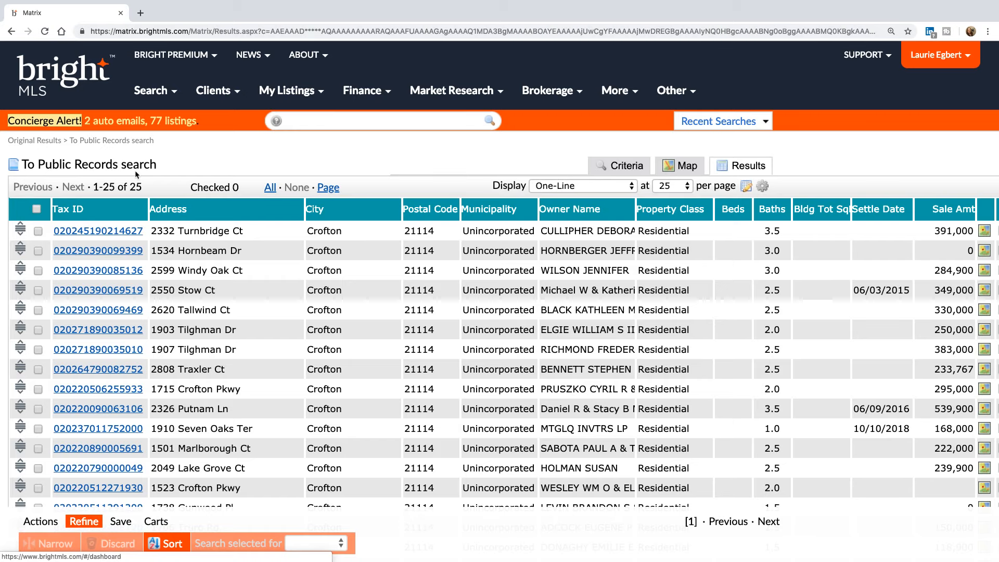
scroll(353, 307, down, 3)
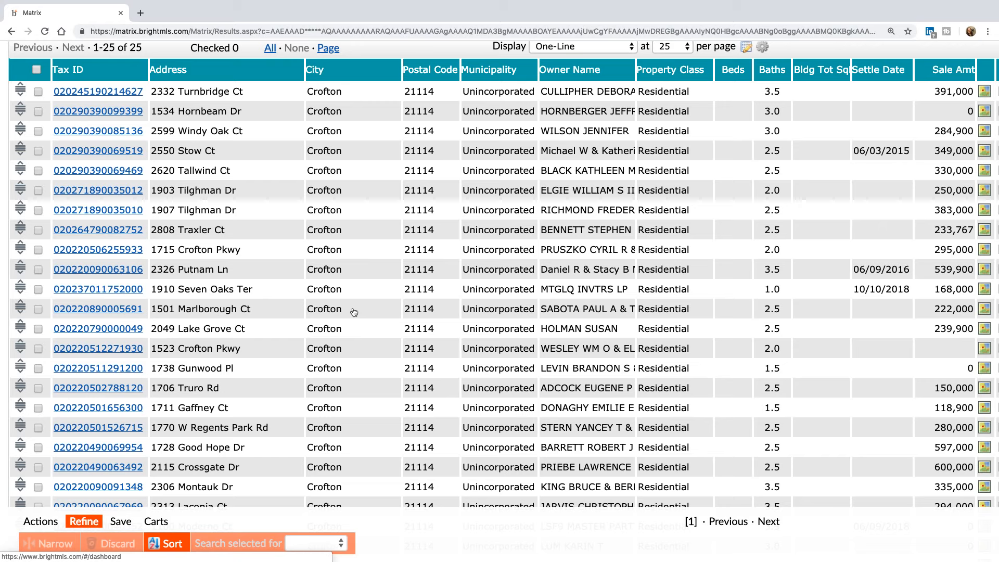
scroll(432, 294, up, 3)
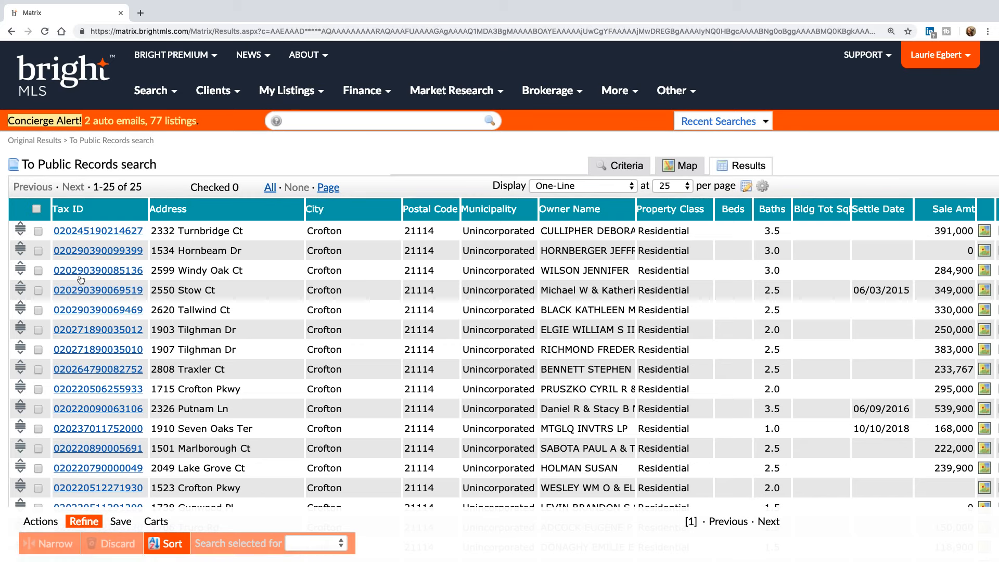
- Check all 25 parcels and print them as an Agent 360 Property Report with Maps and Assessor Photos ticked
click(37, 209)
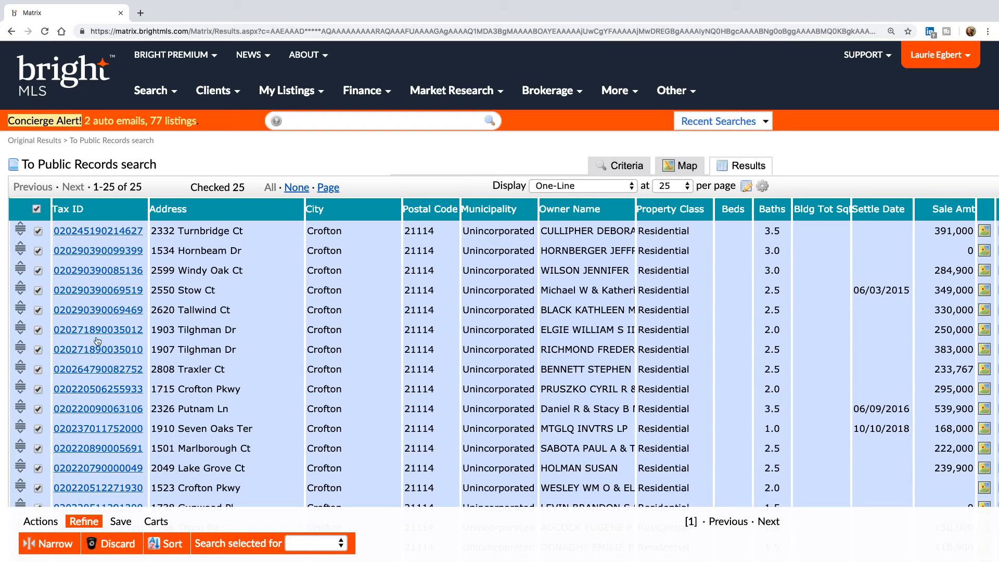
click(54, 522)
click(95, 542)
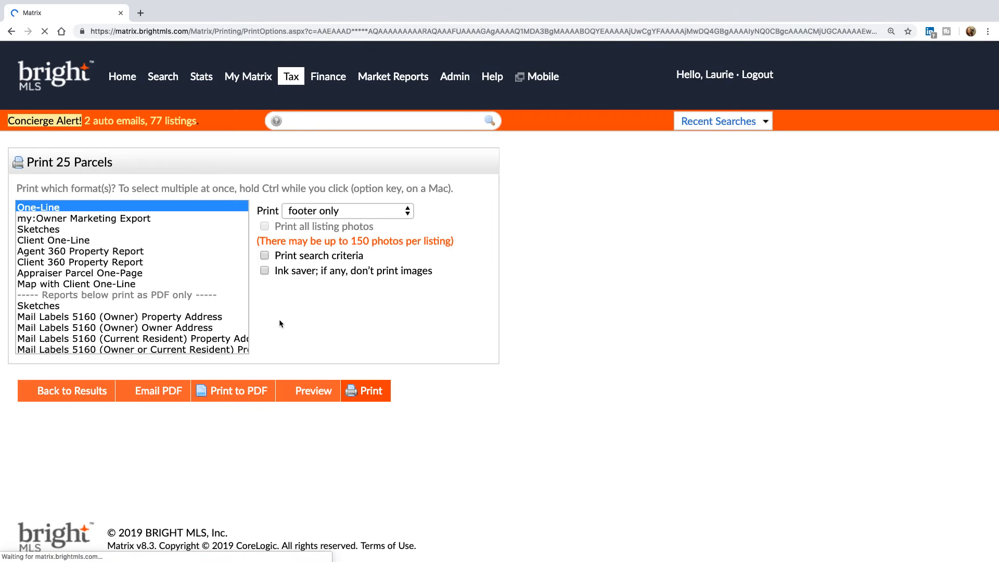
click(138, 255)
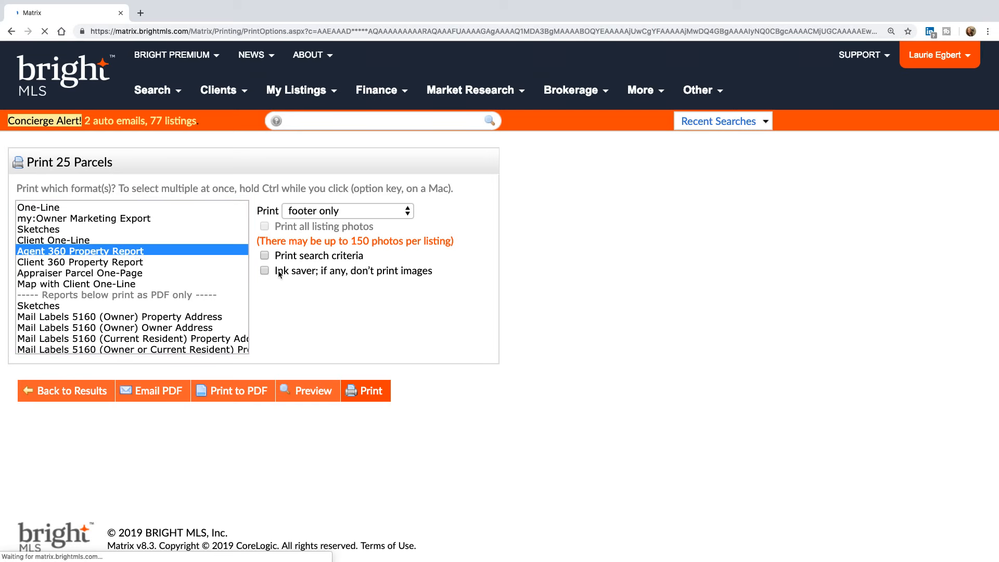
click(284, 482)
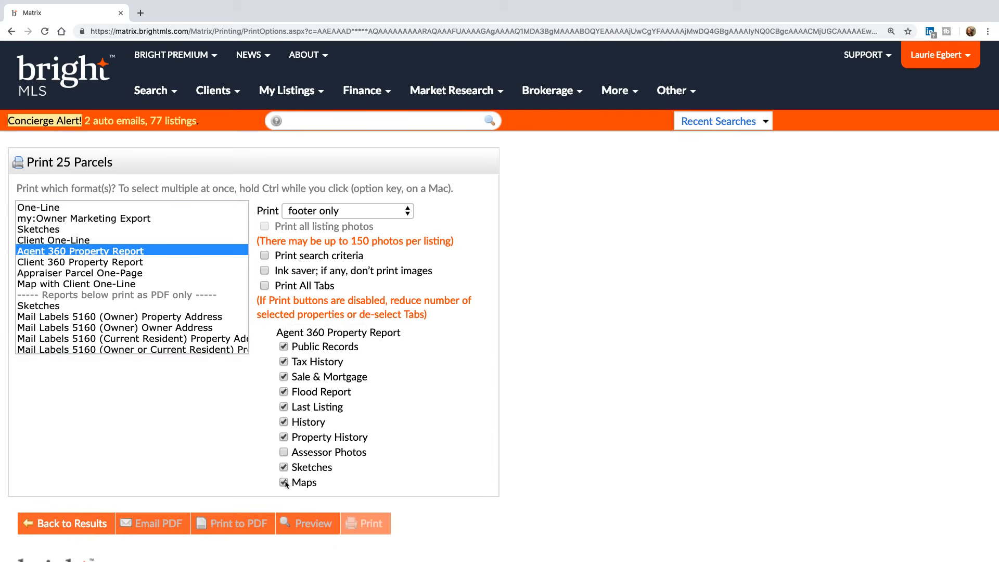
click(284, 452)
- Untick Maps, Assessor Photos, Property History, Last Listing, Flood Report, Sale & Mortgage and Tax History, then show Recent Searches
click(285, 482)
click(283, 452)
click(284, 437)
click(284, 407)
click(284, 392)
click(284, 376)
click(283, 362)
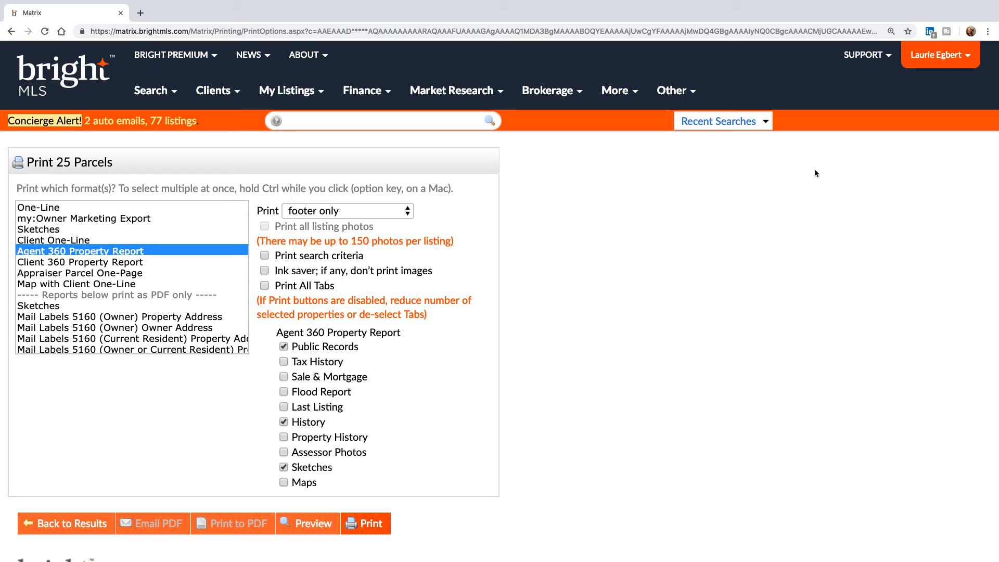
click(767, 122)
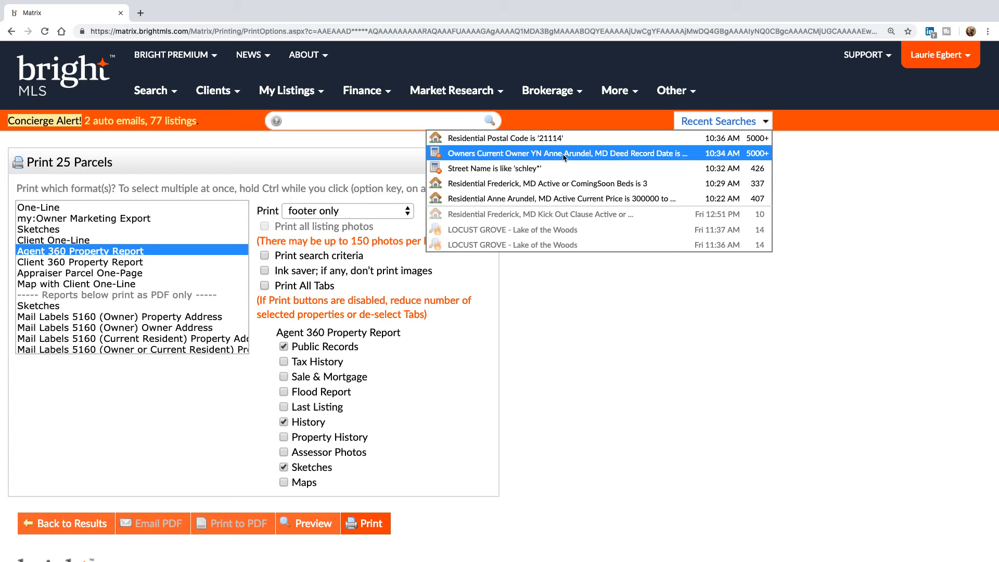
- Rerun the Frederick Beds is 3 search in Agent One-Line display and check all 337 listings
click(607, 183)
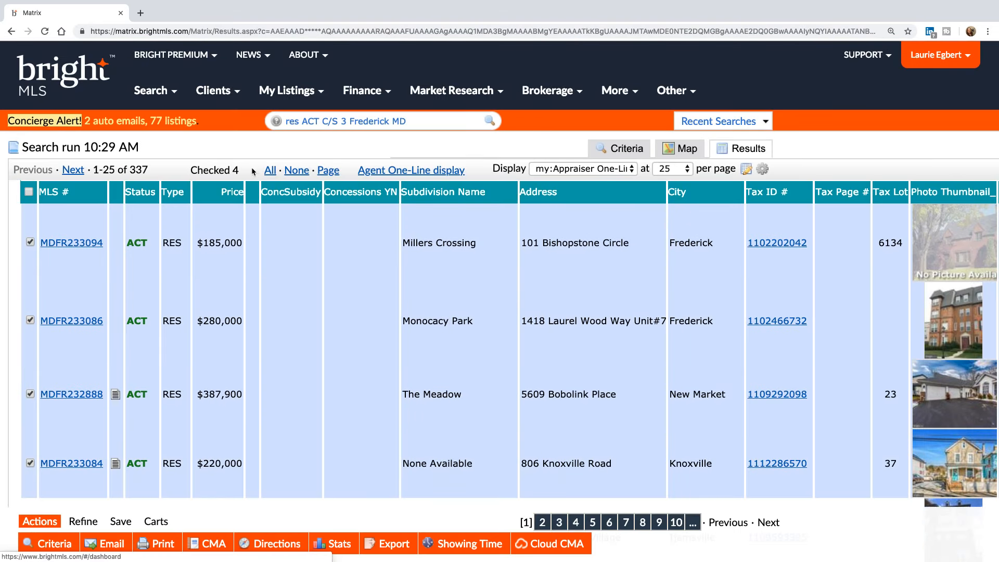
click(447, 172)
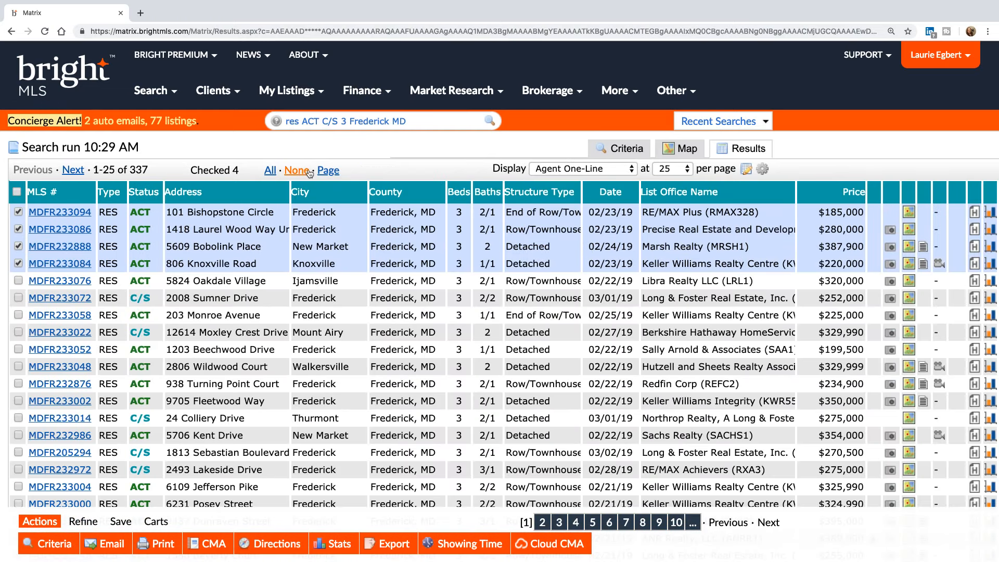
click(271, 171)
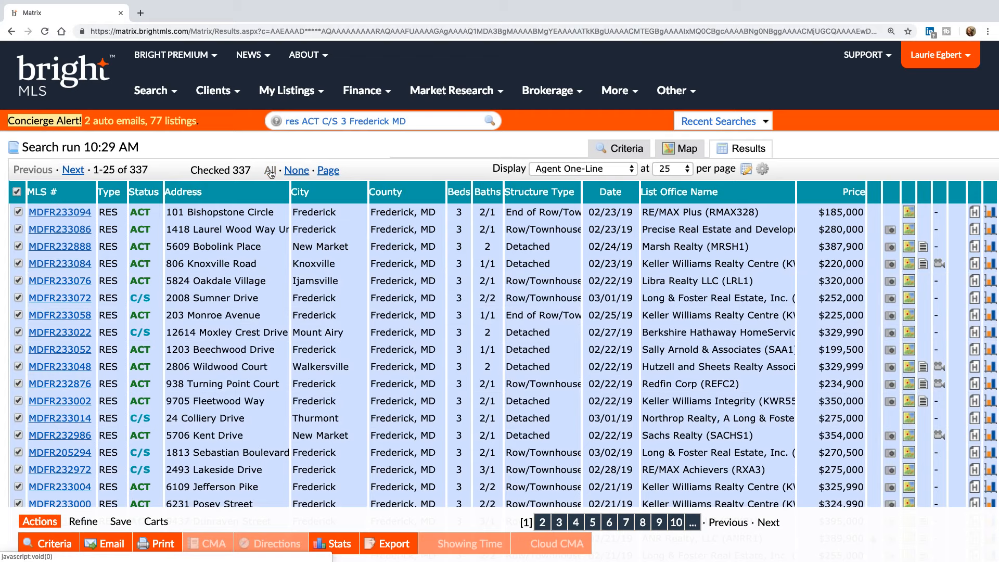
click(83, 523)
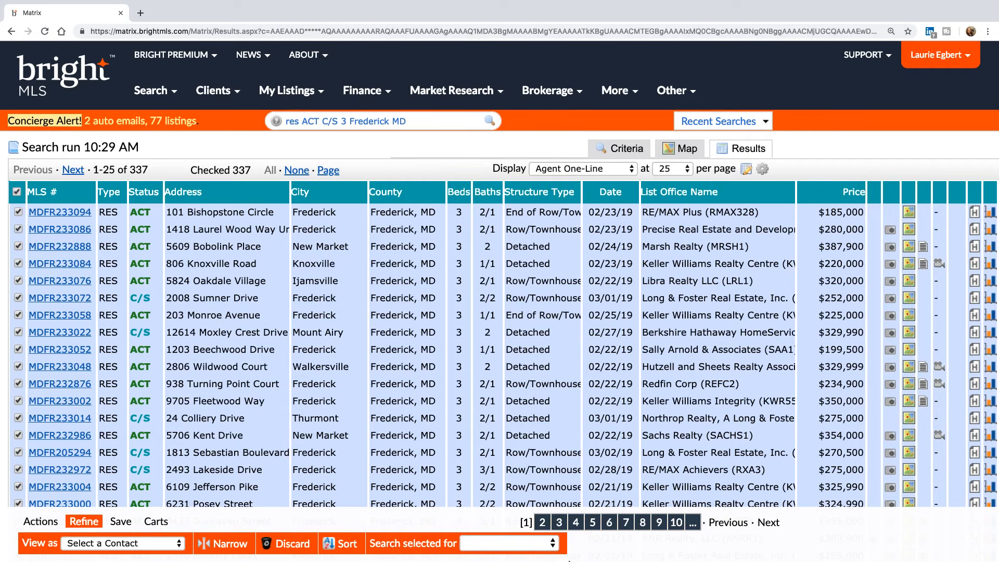
scroll(514, 542, down, 5)
scroll(515, 544, down, 2)
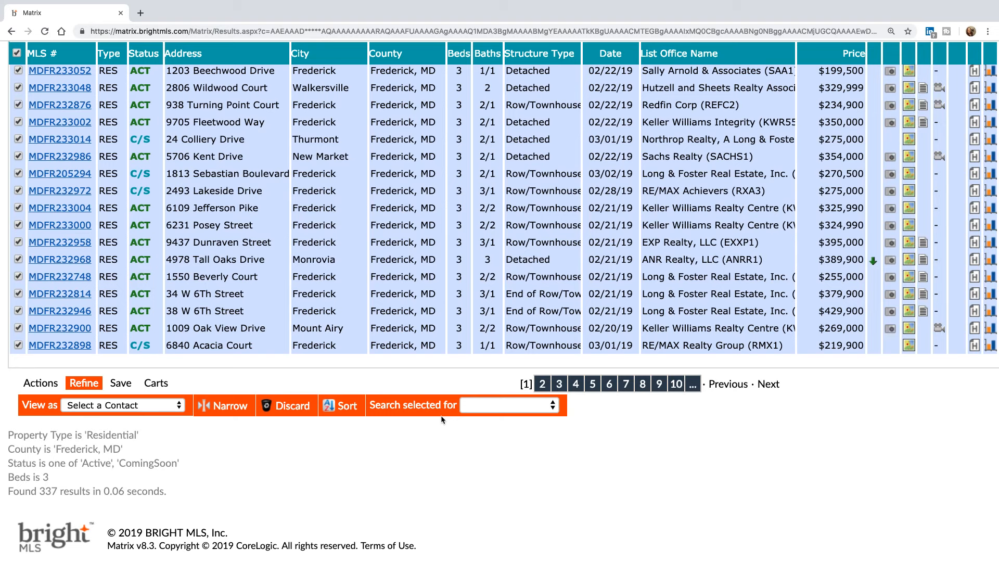
- Choose 'To Public Records' under 'Search selected for', yielding 241 Frederick tax records
click(489, 405)
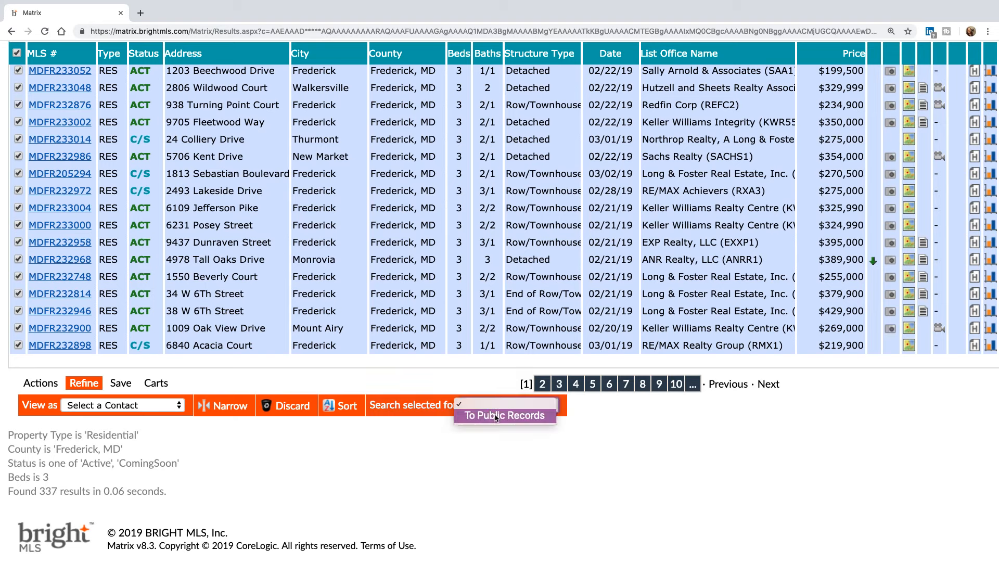
click(498, 415)
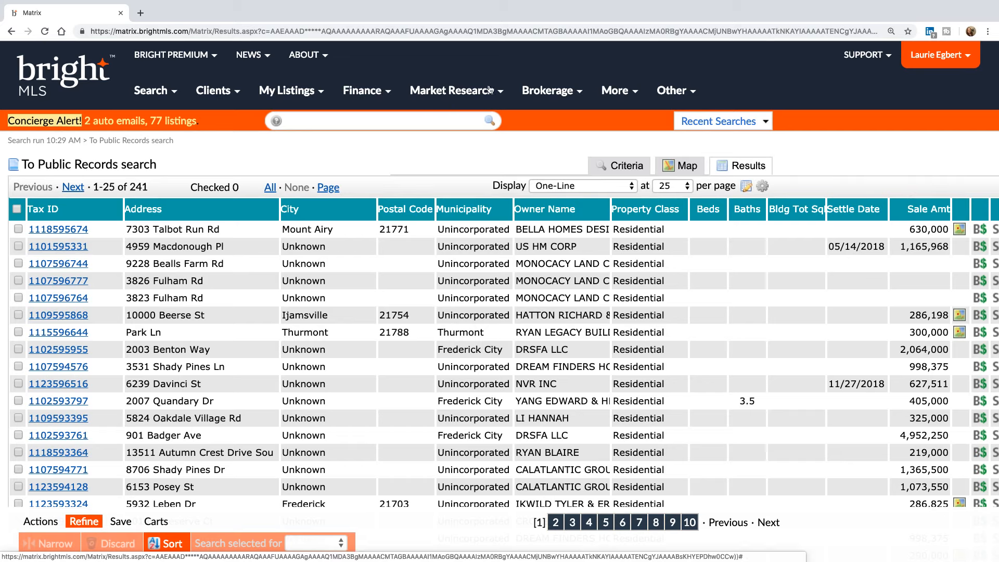
- Open the More menu in the top navigation bar
click(617, 92)
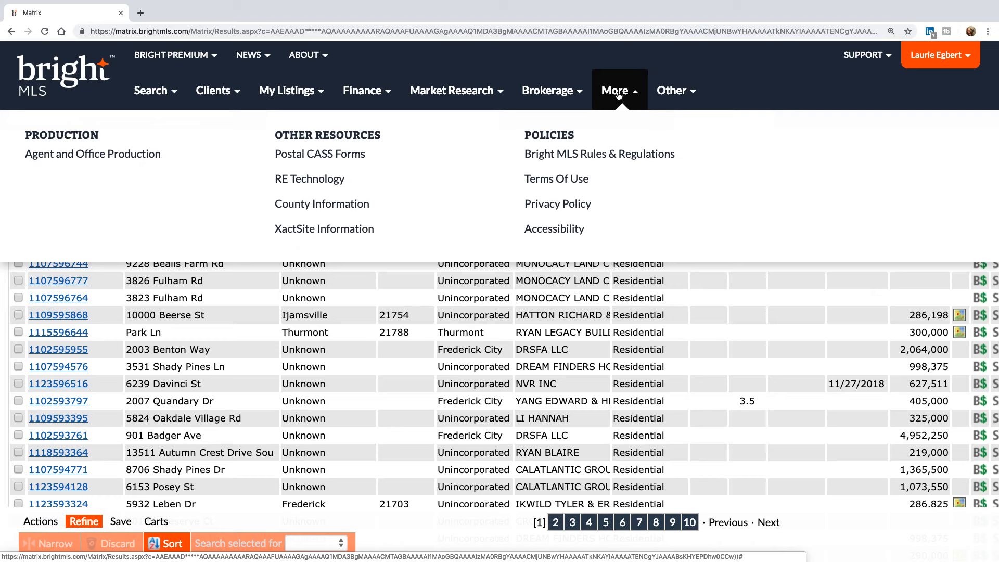
- Open County Information and select Maryland to list its county recording and assessment dates
click(334, 207)
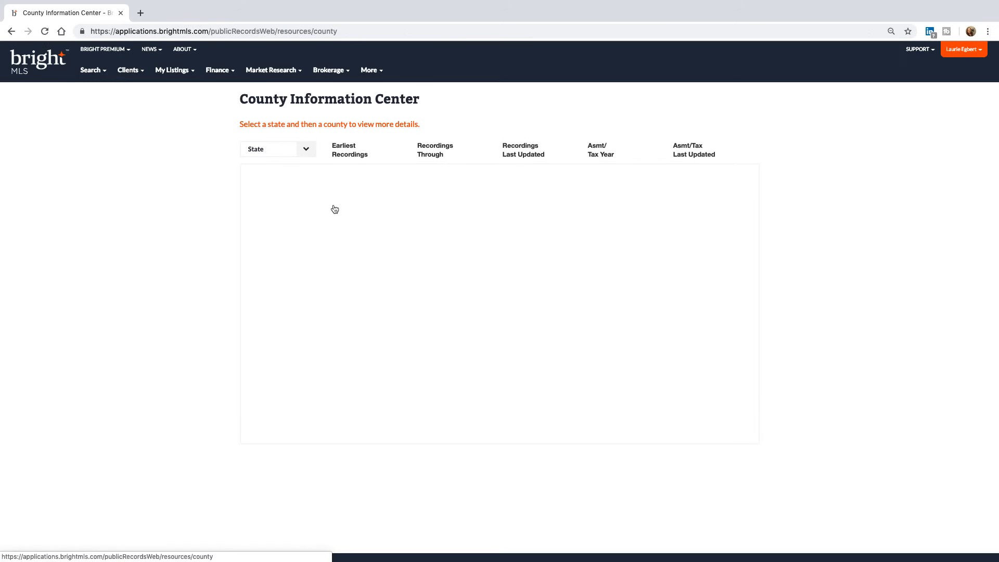
click(306, 152)
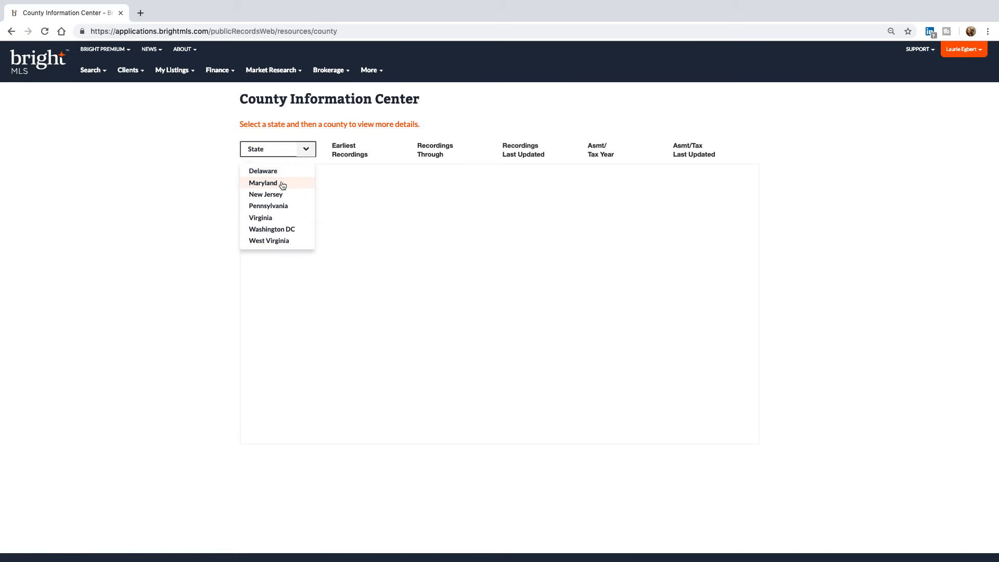
click(263, 183)
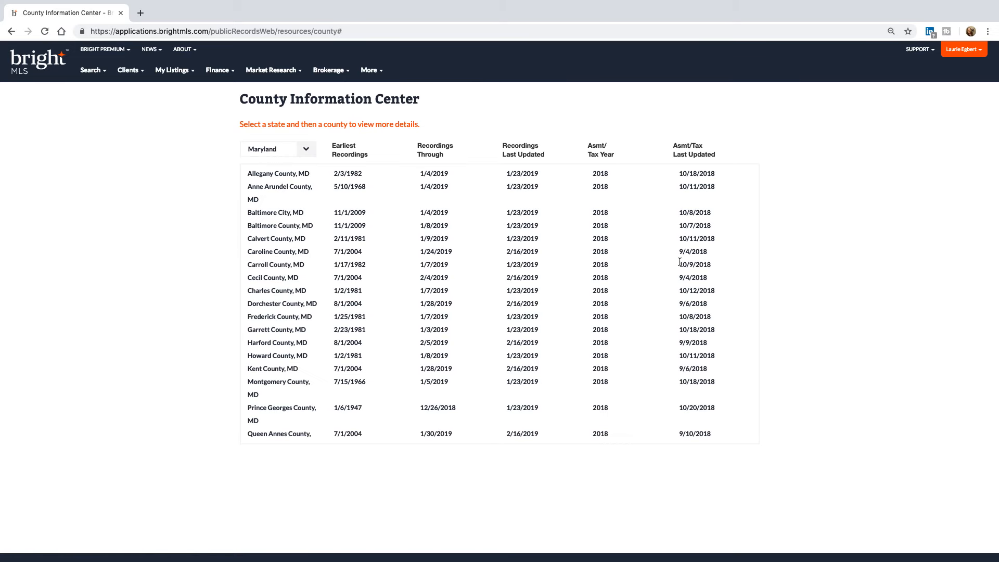
- Zoom the County Information page to 150%, then open and dismiss the More menu
key(super+equal)
key(super+equal)
key(super+equal)
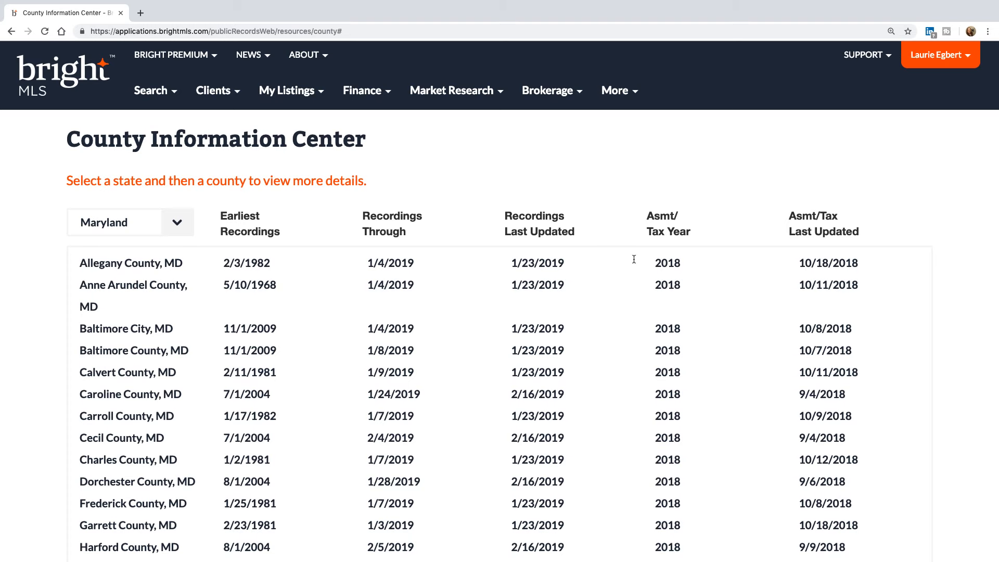
click(615, 91)
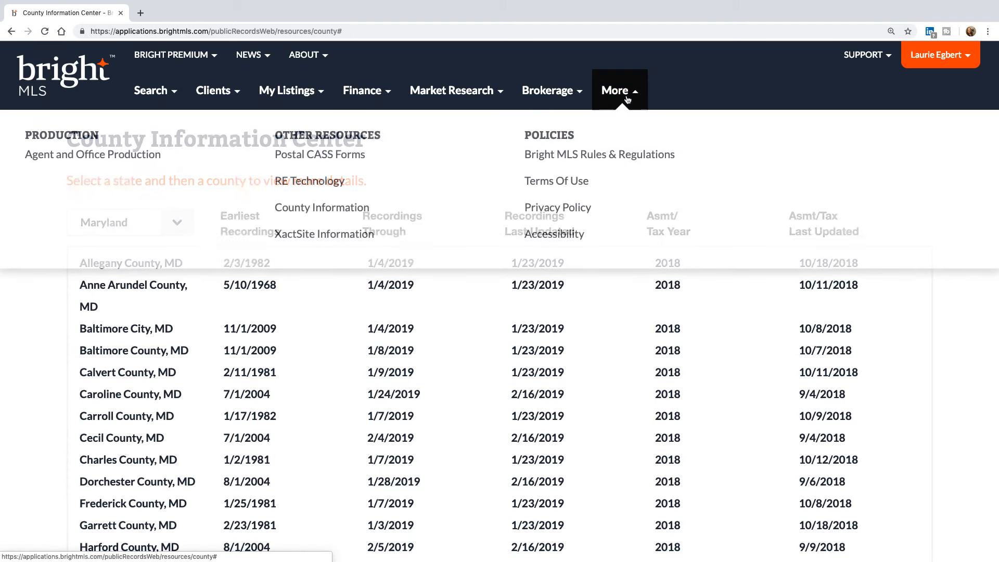
click(452, 350)
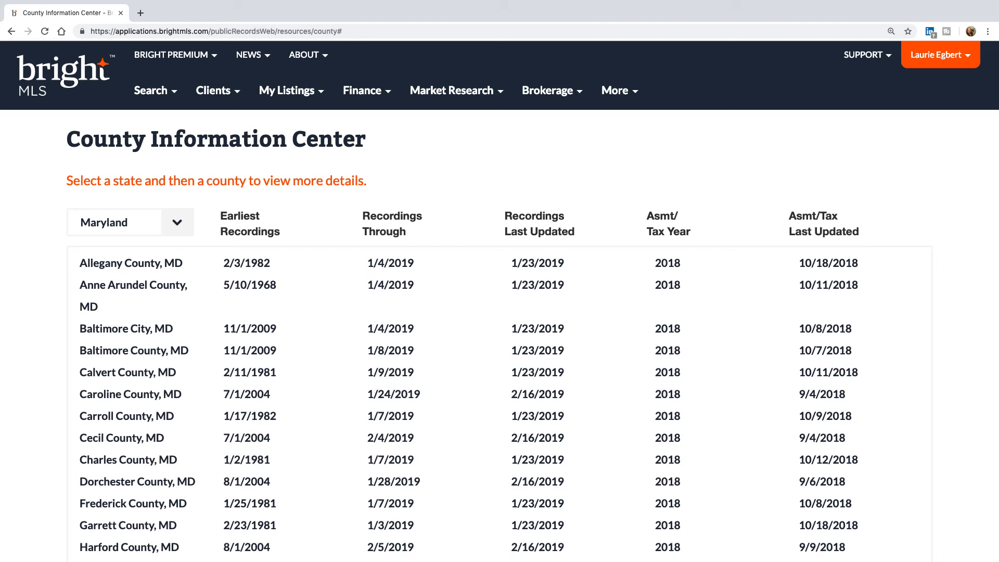
- Run the Residential Sale search with County set to Frederick MD and list the matching listings
click(153, 94)
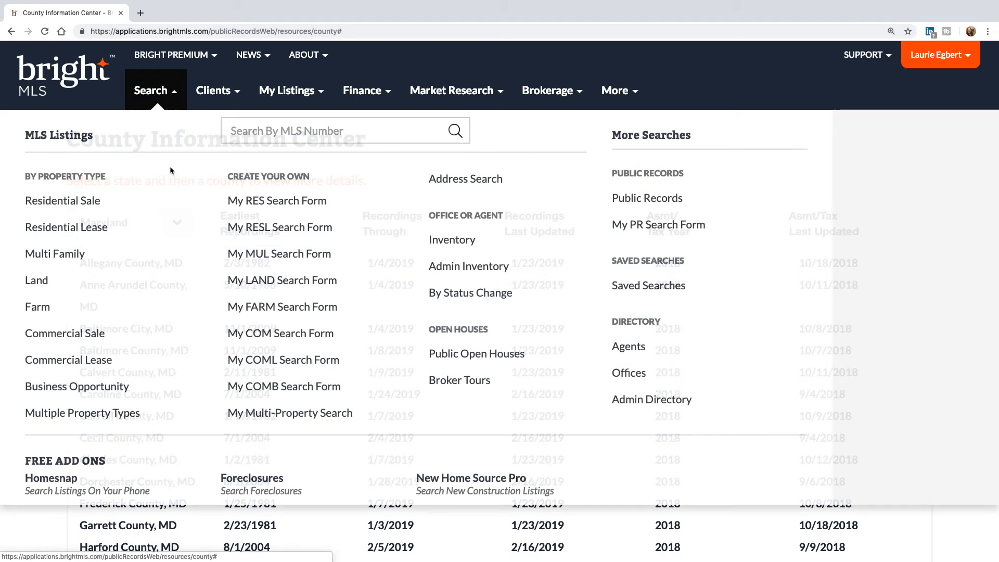
click(61, 201)
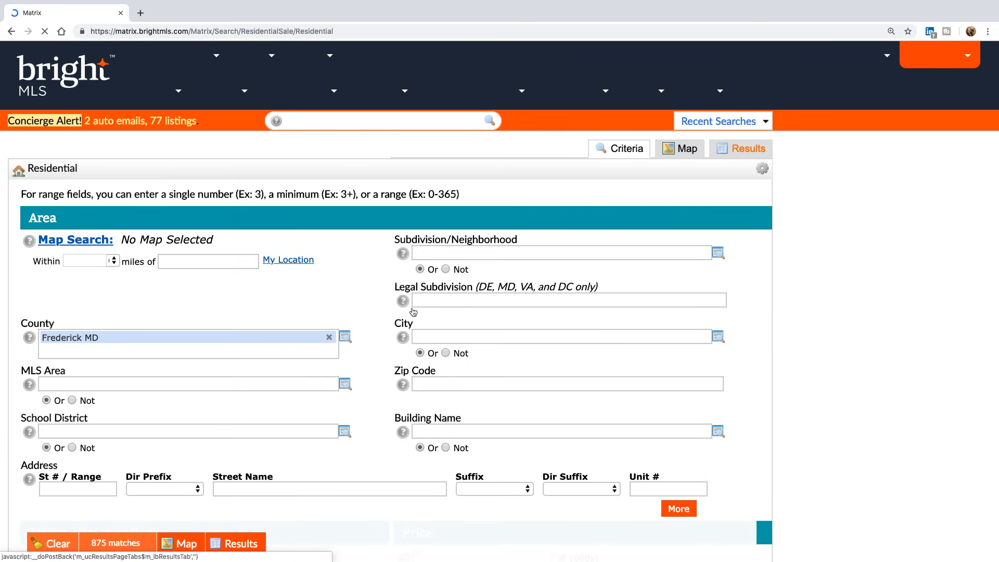
scroll(320, 413, down, 3)
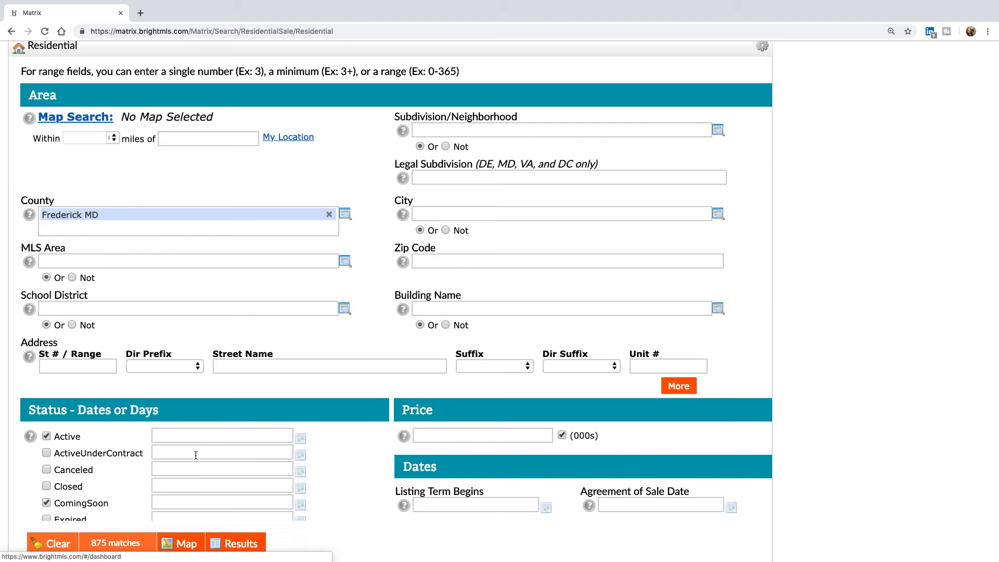
click(234, 542)
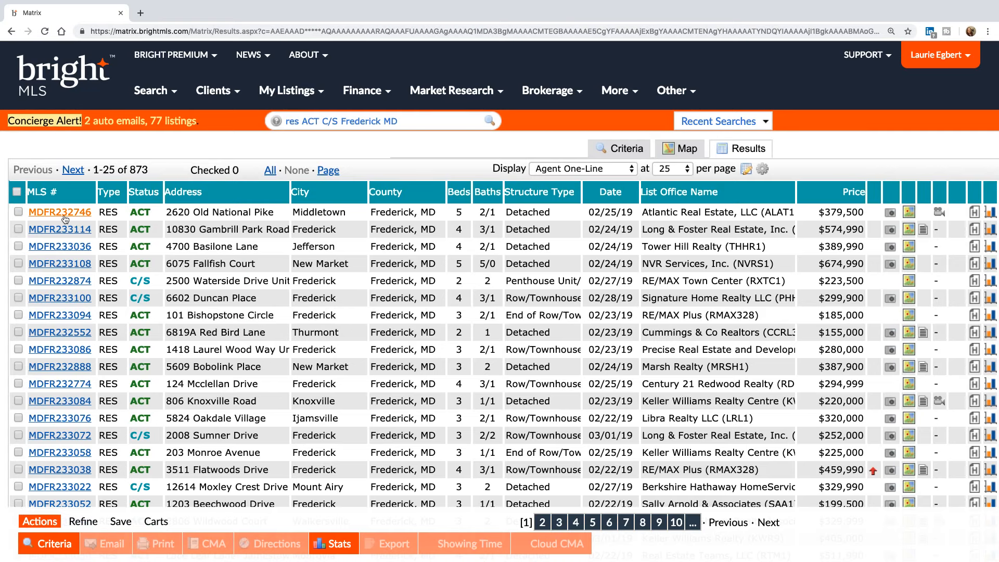
- Open the first listing's full details and search the page for 'lega'
click(60, 214)
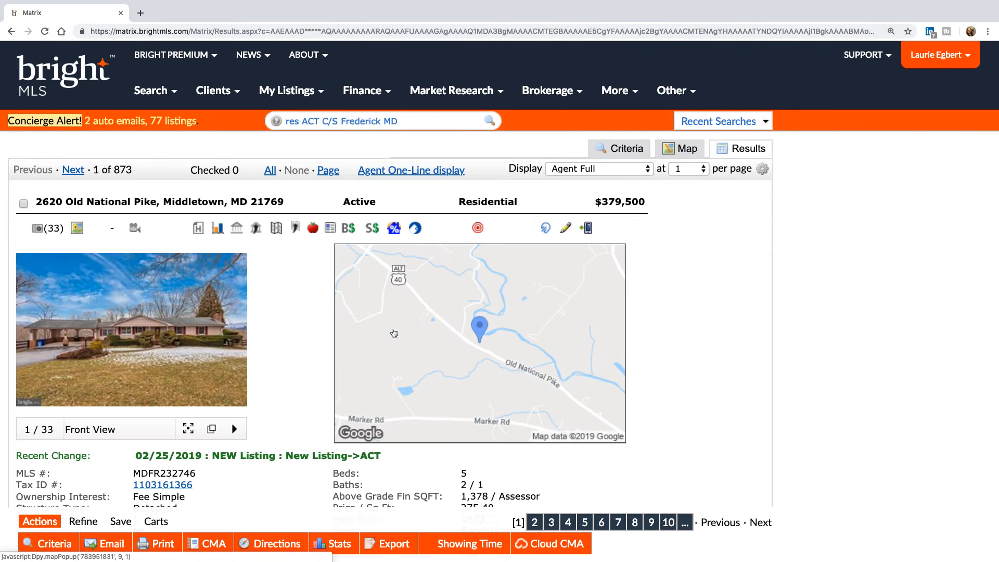
key(ctrl+f)
text(legal)
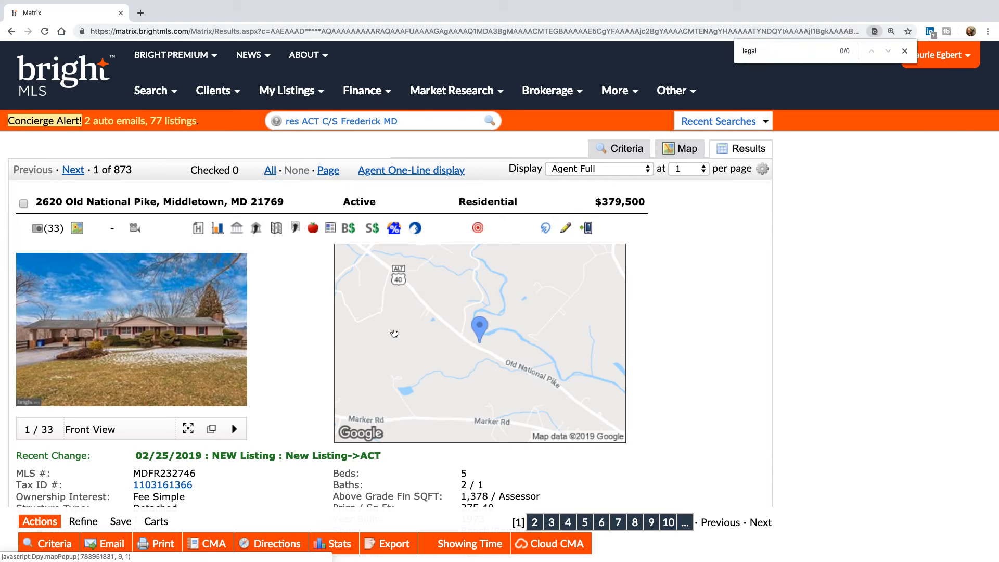
key(BackSpace)
key(BackSpace)
key(BackSpace)
key(BackSpace)
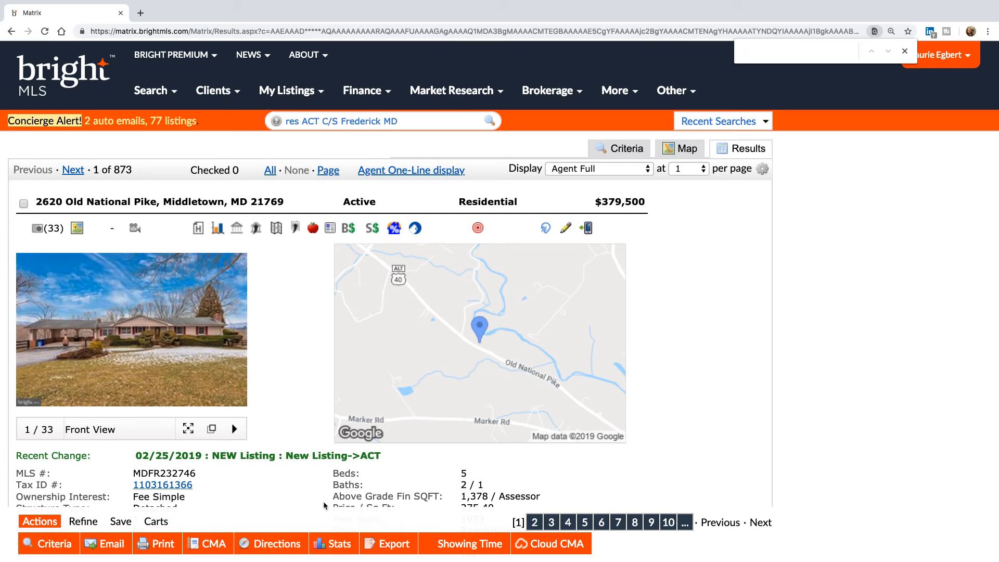
scroll(323, 501, down, 20)
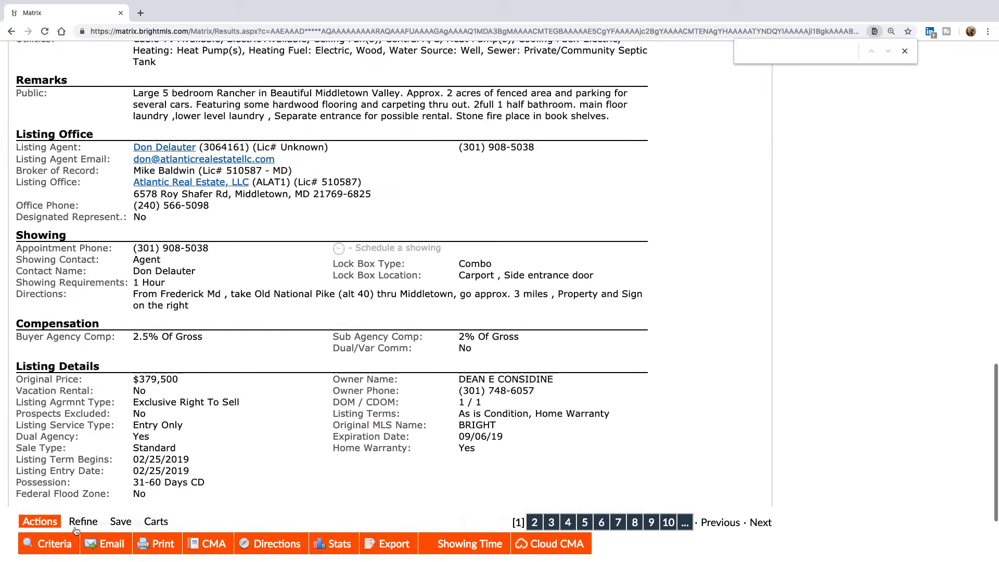
click(79, 523)
click(491, 543)
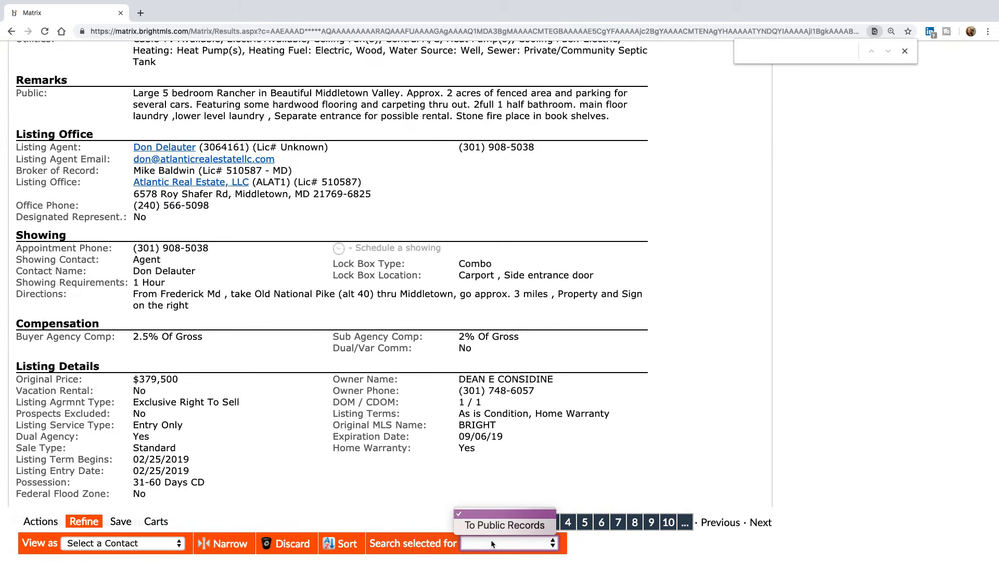
click(503, 525)
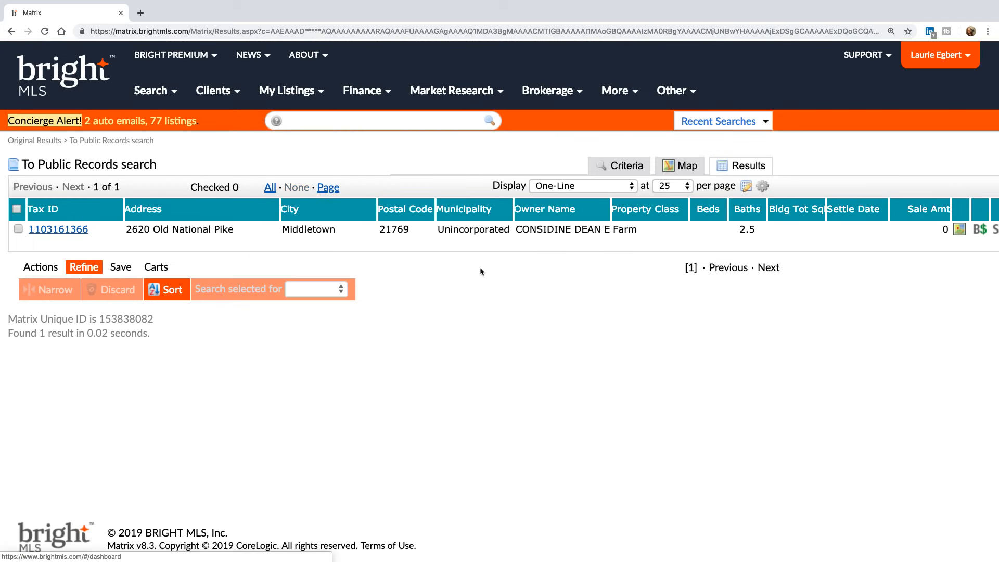
- Insert a Legal Subdivision column next to City, found by filtering for 'legal'
click(335, 210)
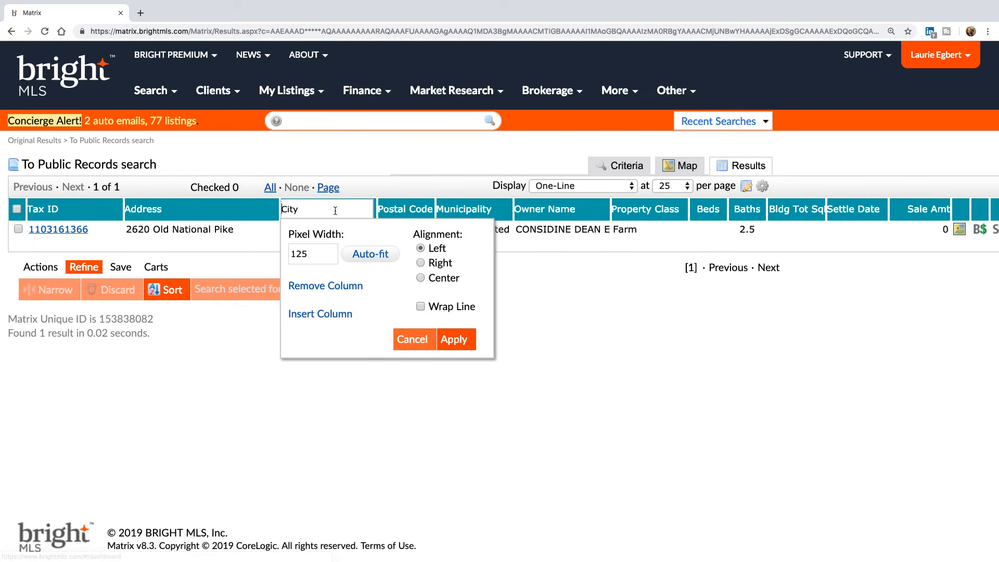
click(320, 314)
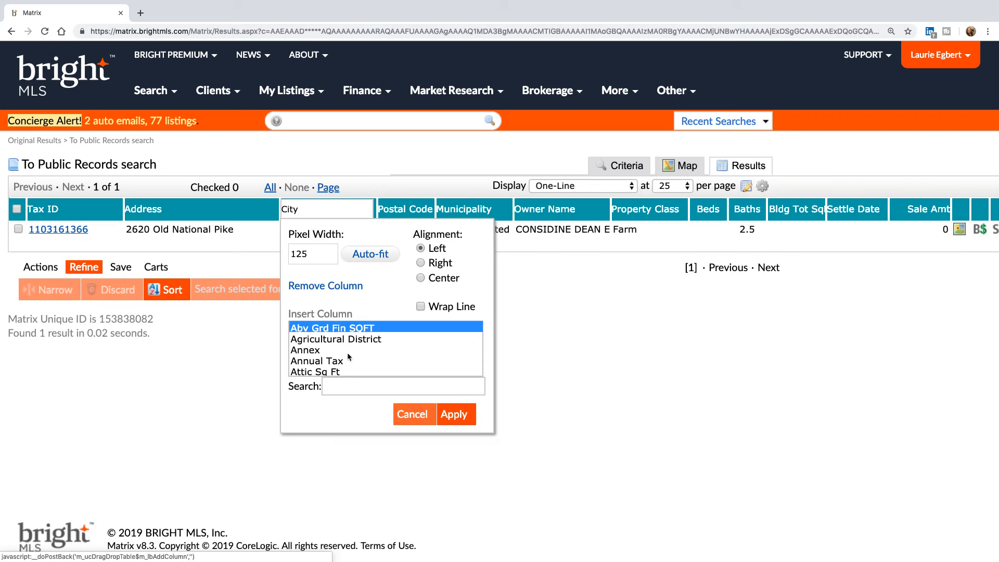
click(352, 385)
text(legal)
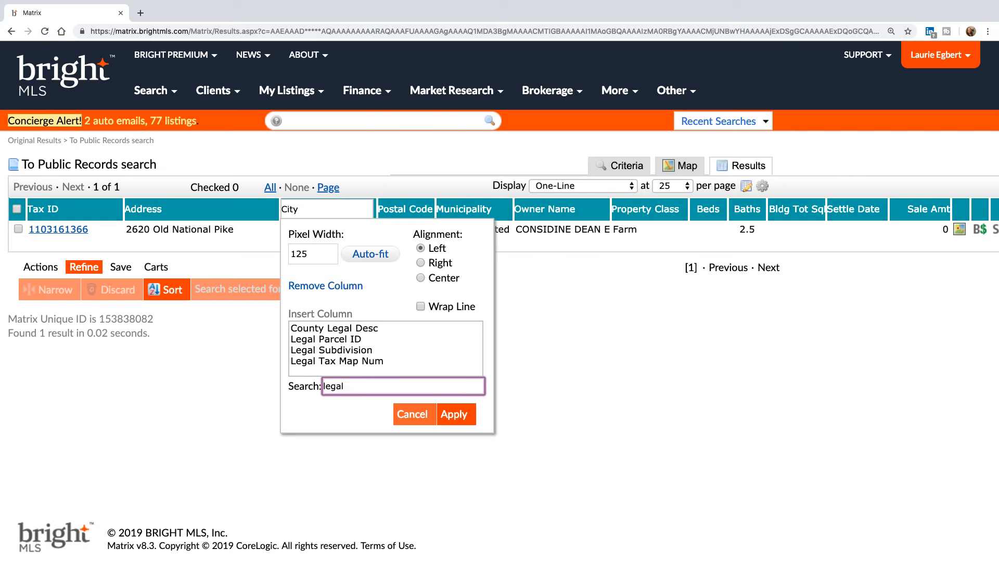
click(362, 350)
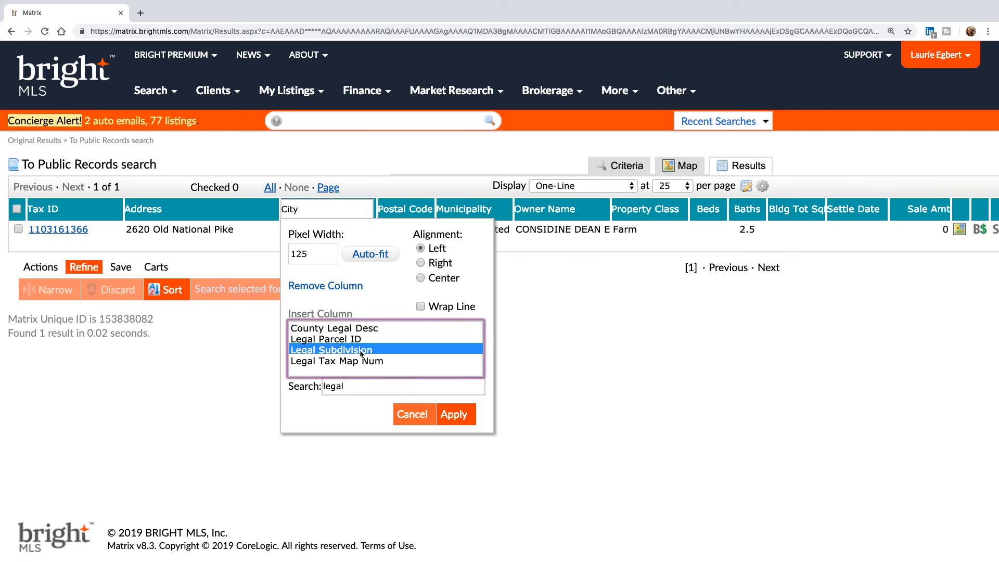
click(456, 416)
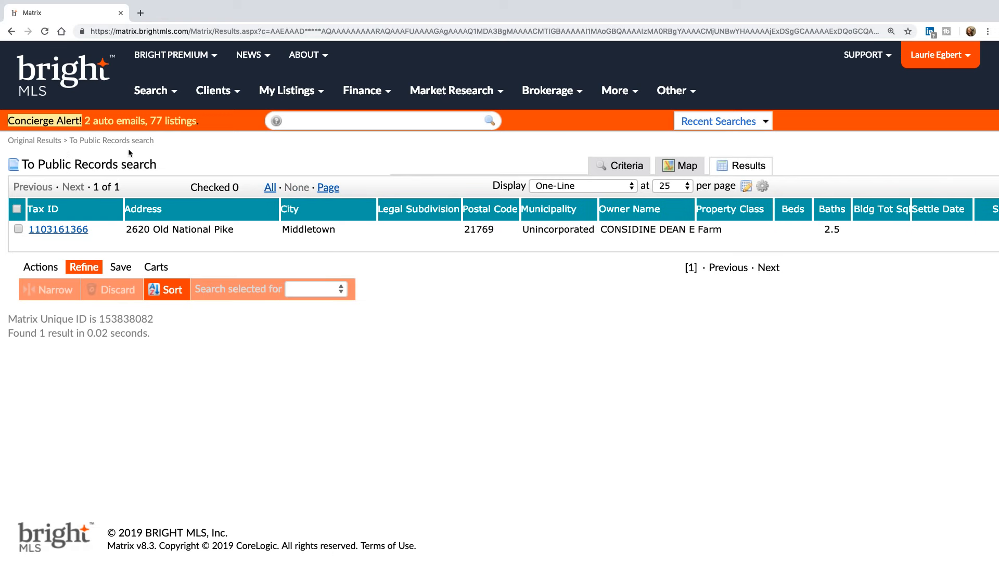
click(152, 90)
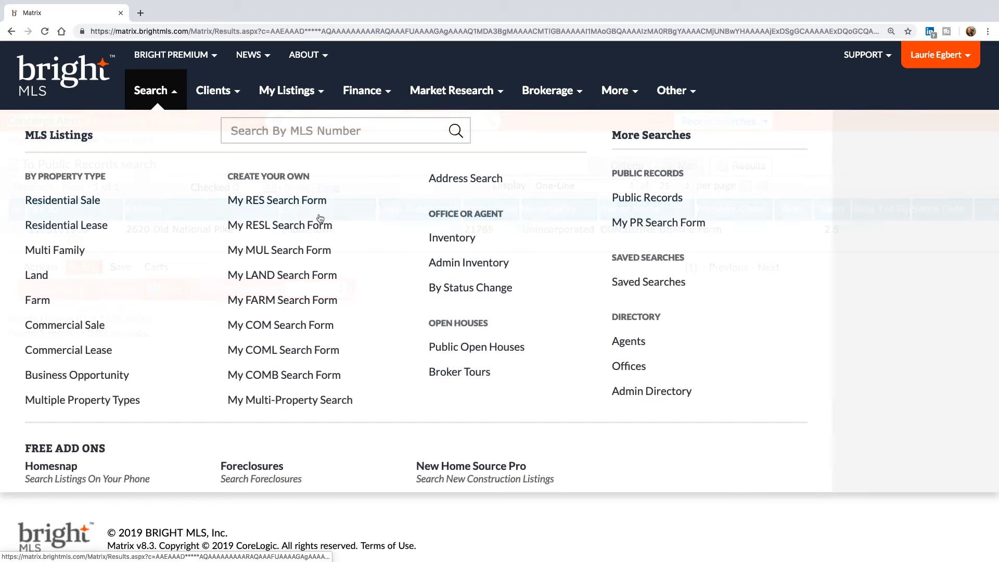
- Search public records for Subdivision/Neighborhood '*spring Ridge*' and list the 637 matching records
click(672, 204)
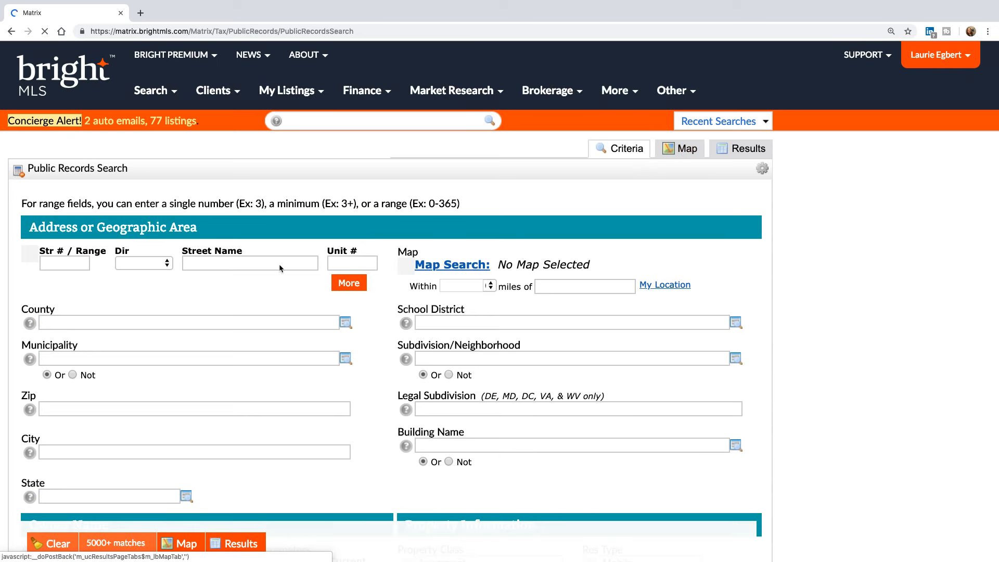
click(489, 360)
text(*sp)
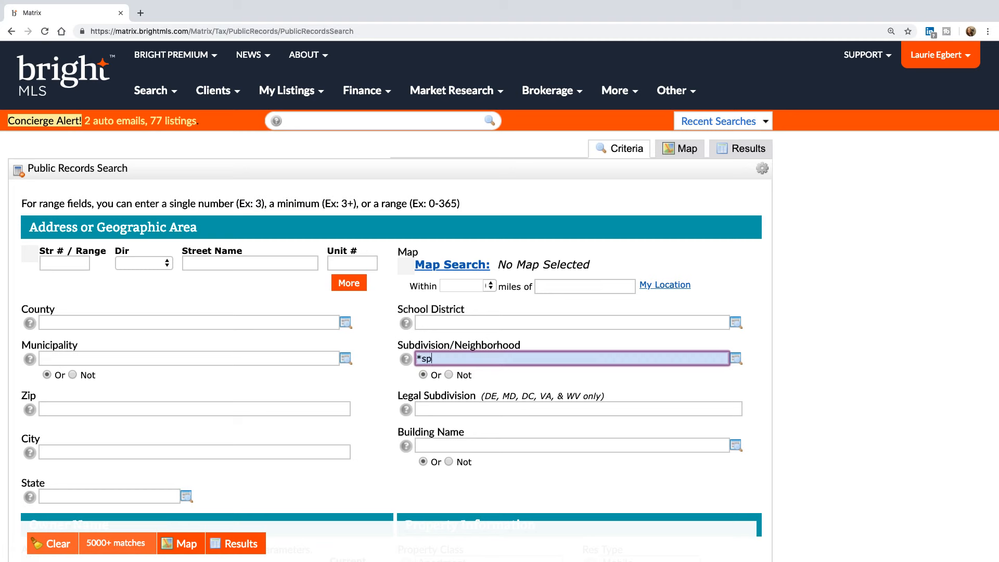
text(ring Ridge*)
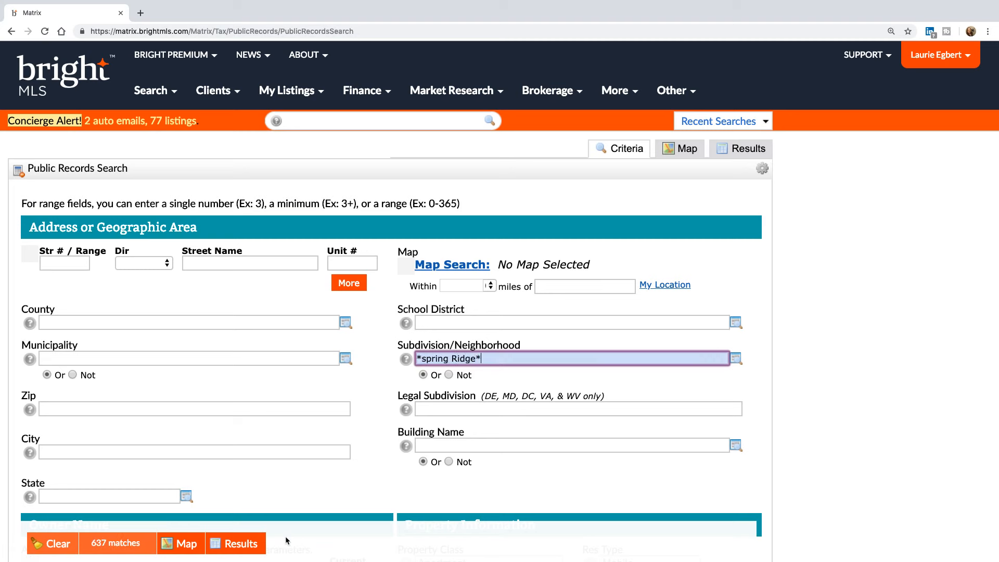
click(241, 544)
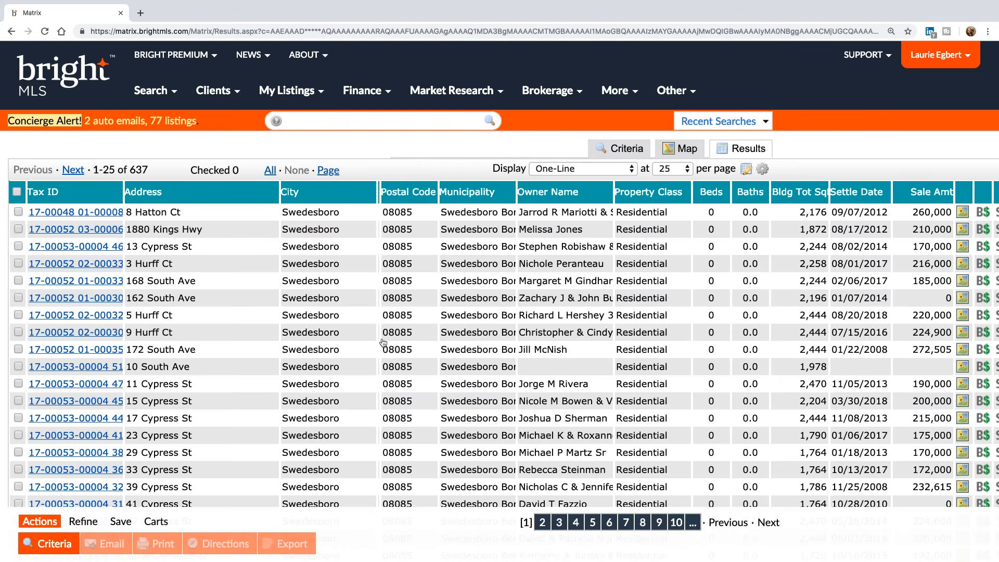
click(67, 281)
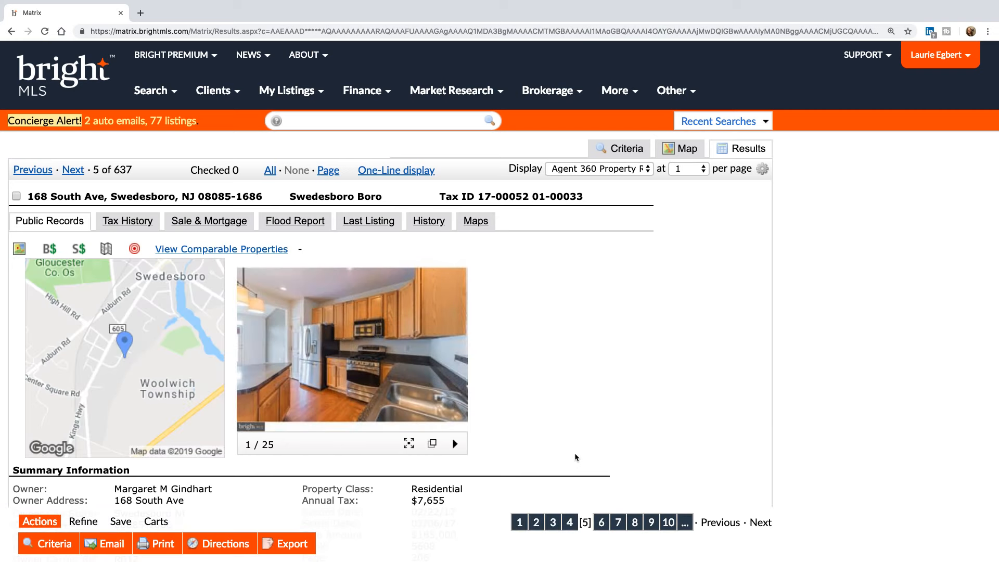
scroll(575, 456, down, 5)
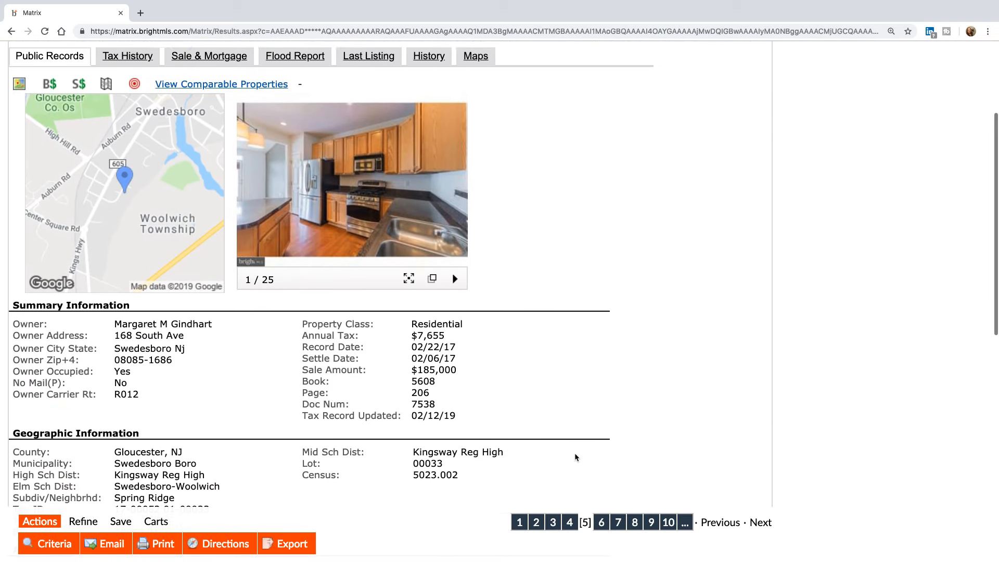
scroll(576, 457, down, 4)
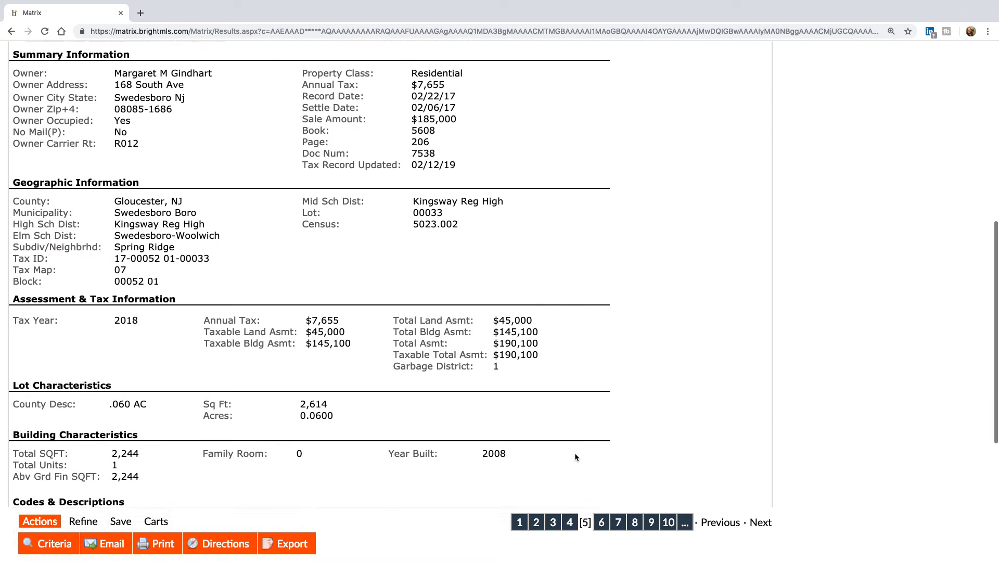
key(ctrl+f)
text(legal)
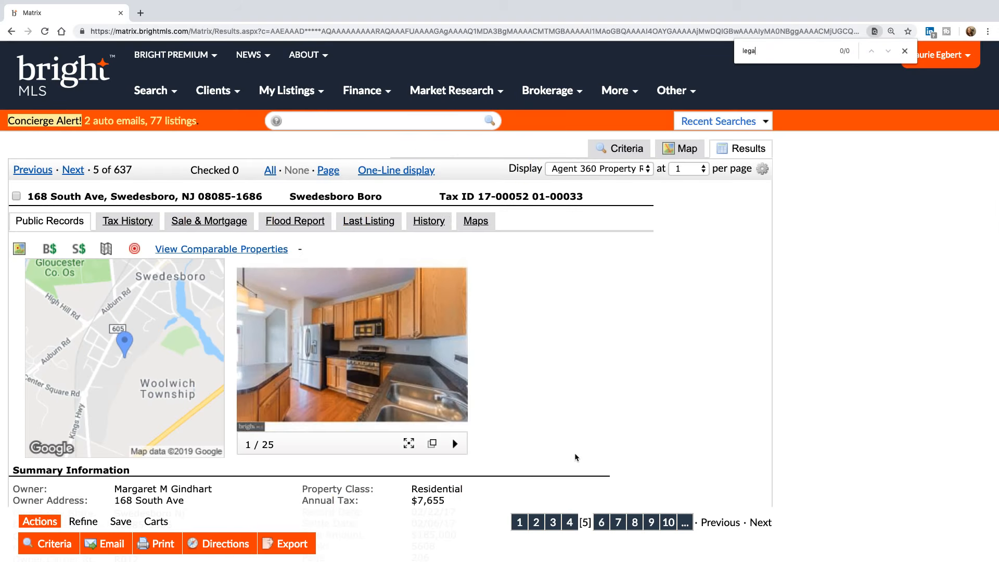
key(BackSpace)
key(BackSpace)
key(BackSpace)
key(BackSpace)
text(sub)
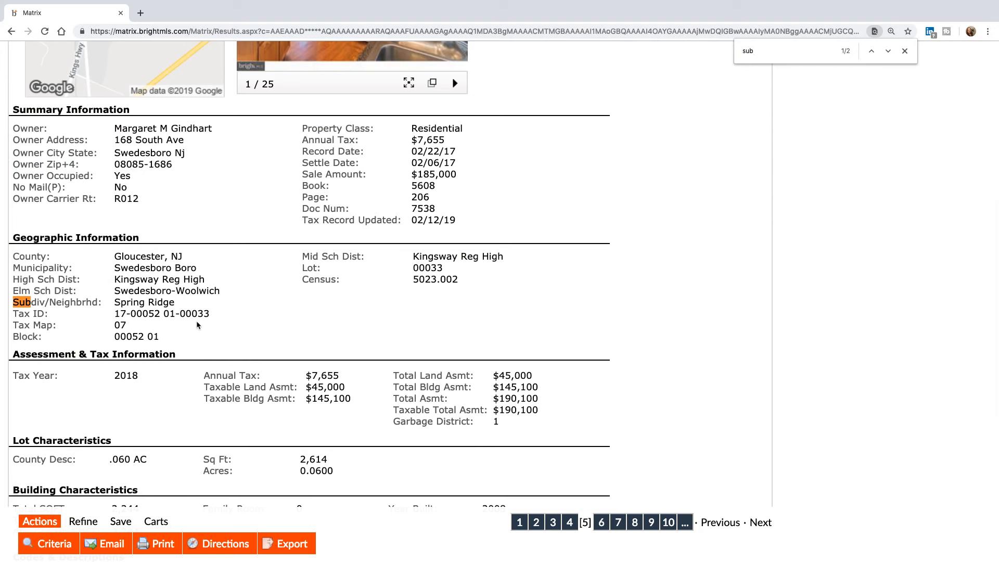
drag(175, 302, 118, 302)
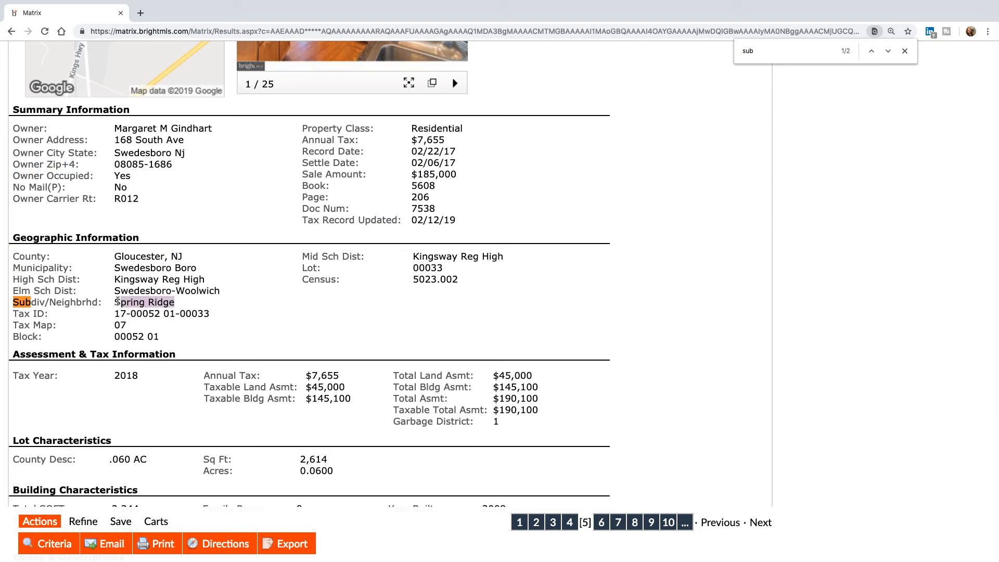
click(117, 302)
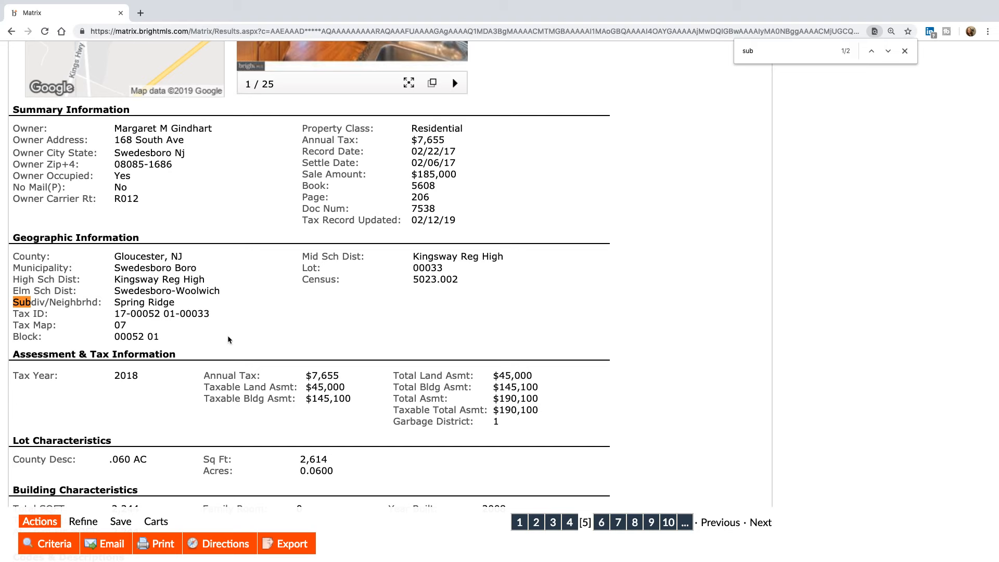
scroll(227, 335, up, 2)
scroll(227, 339, up, 6)
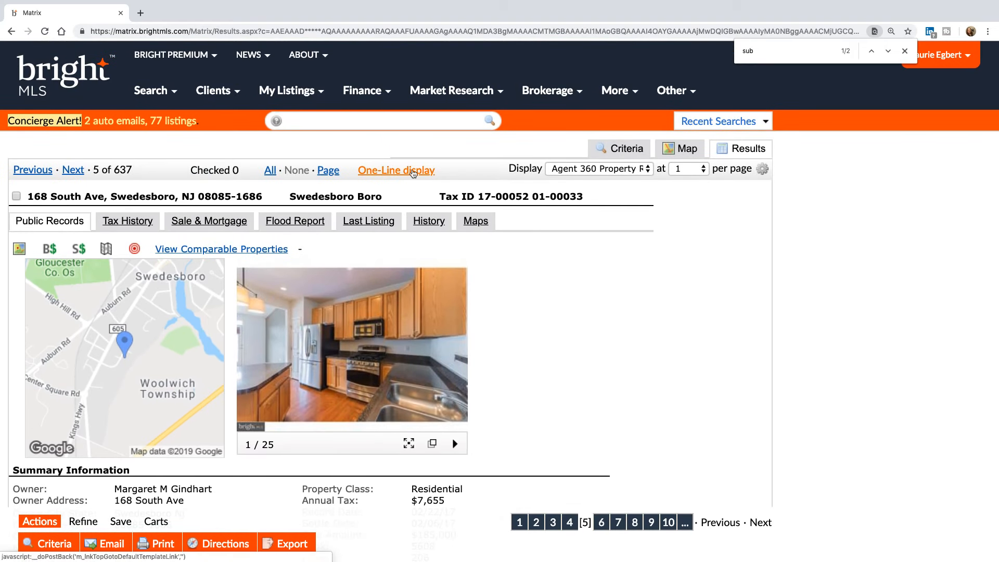
- Start a new Residential Sale search form with County Frederick MD
click(161, 98)
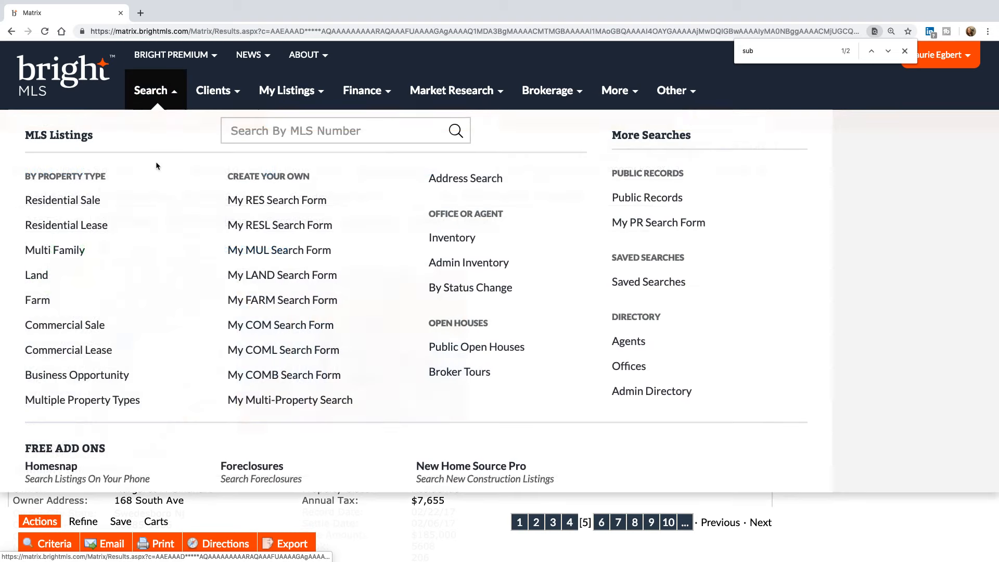
click(70, 204)
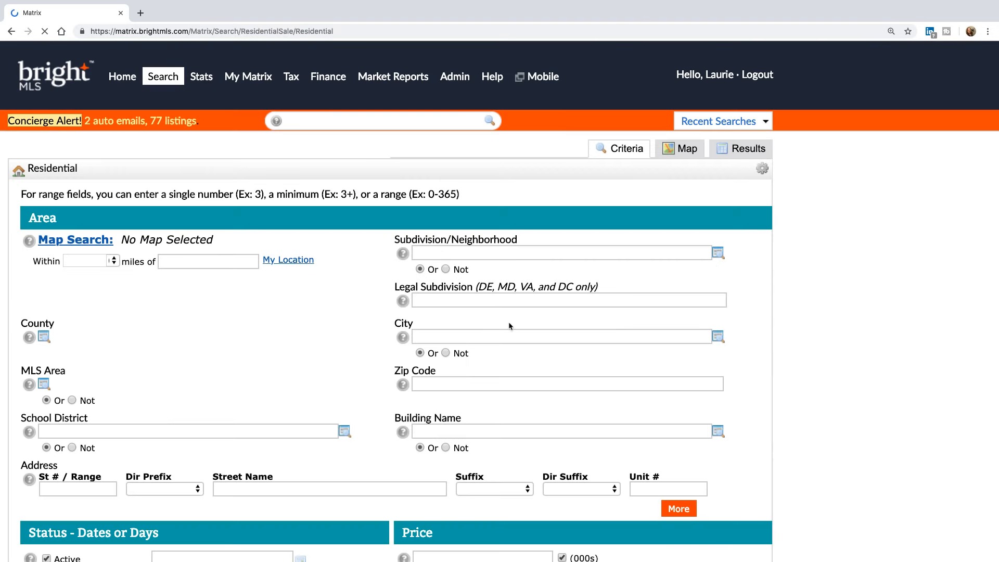
scroll(526, 401, down, 2)
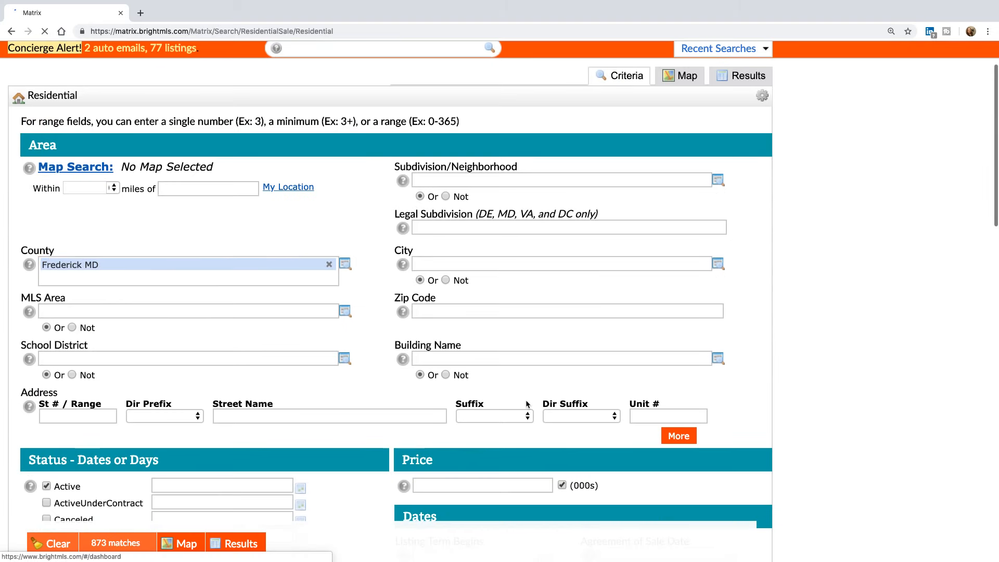
scroll(536, 235, up, 2)
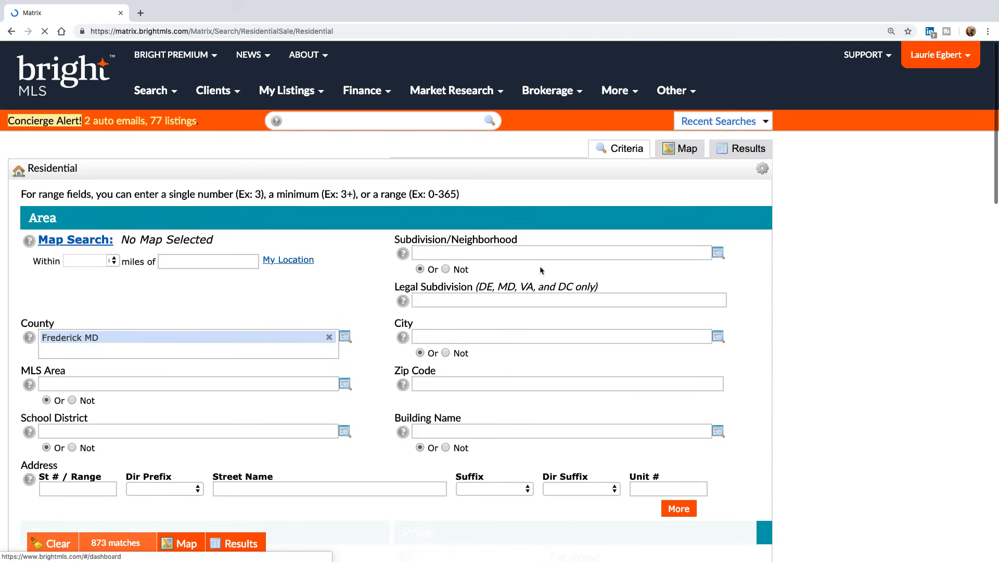
- Enter '*spring ridge*' as the Legal Subdivision, narrowing the search to 11 matches
click(536, 299)
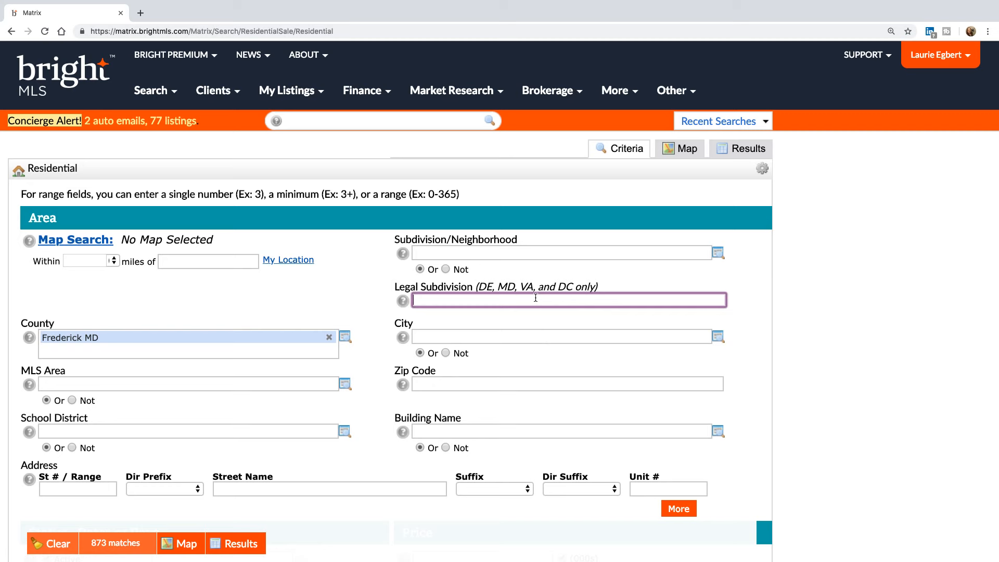
text(spring ridge)
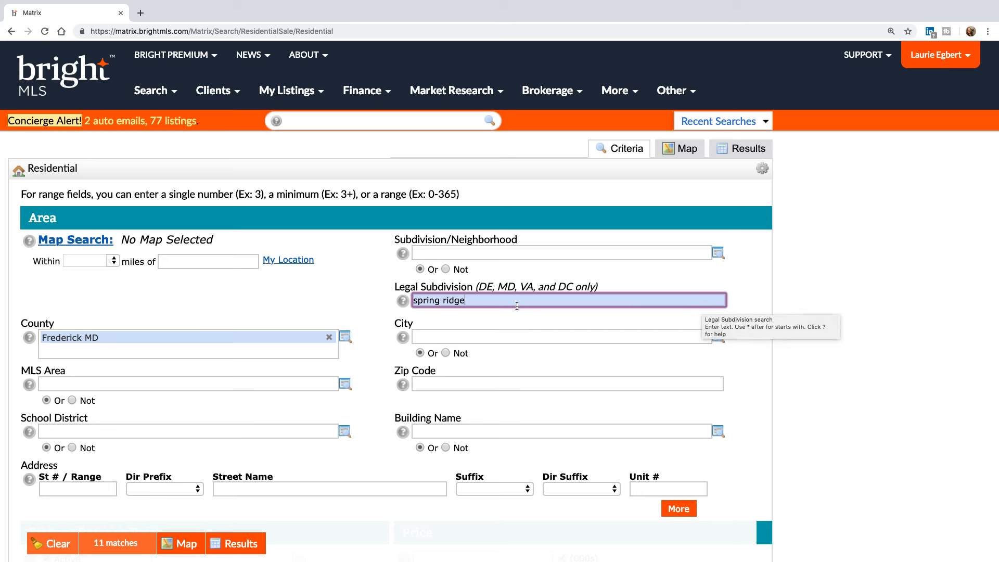
click(416, 300)
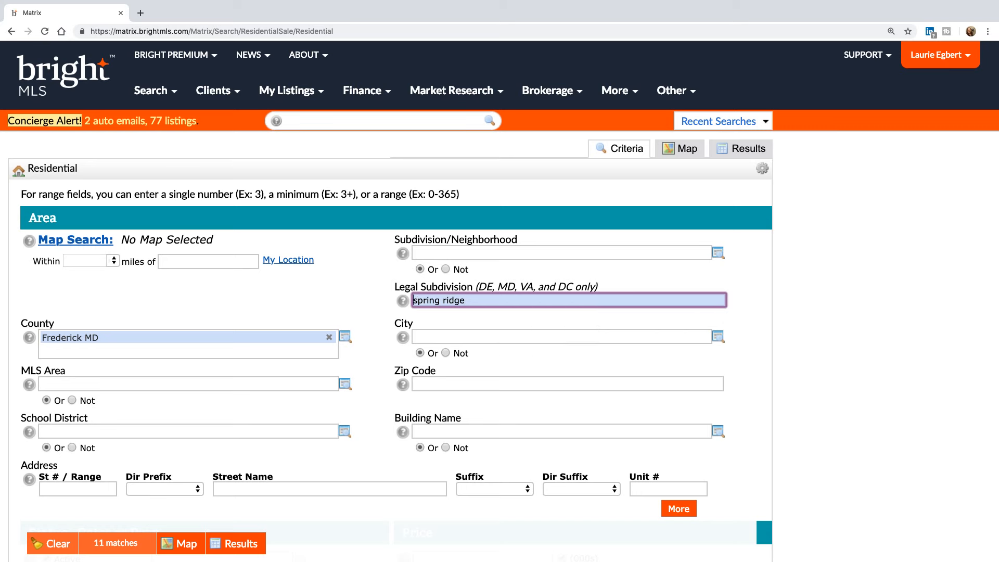
text(*)
text(*)
click(436, 334)
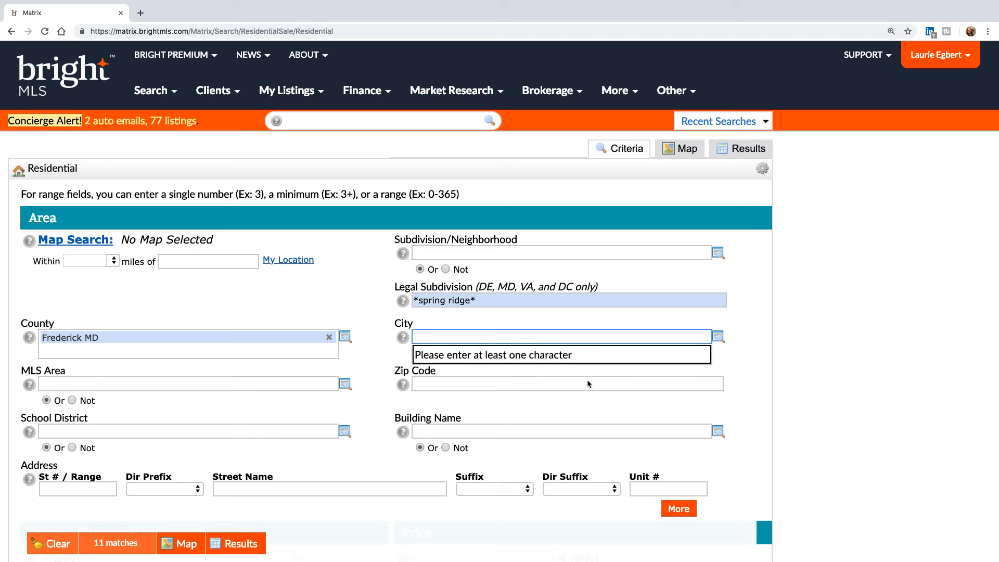
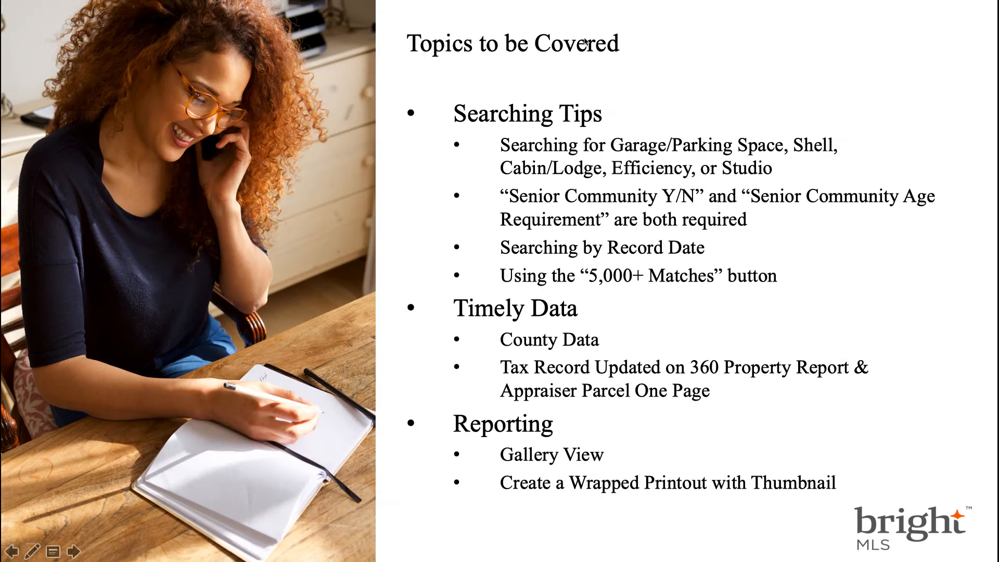
- Advance past the 'Market Analysis Tools for Appraisers' slide and move the Bright MLS browser window to the top-left
click(586, 42)
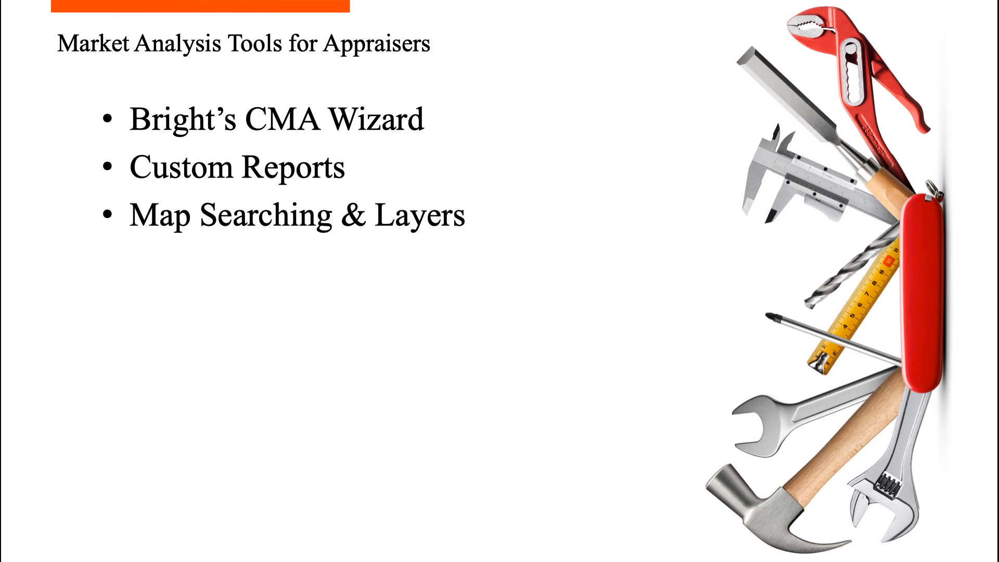
key(super+Tab)
drag(389, 91, 227, 26)
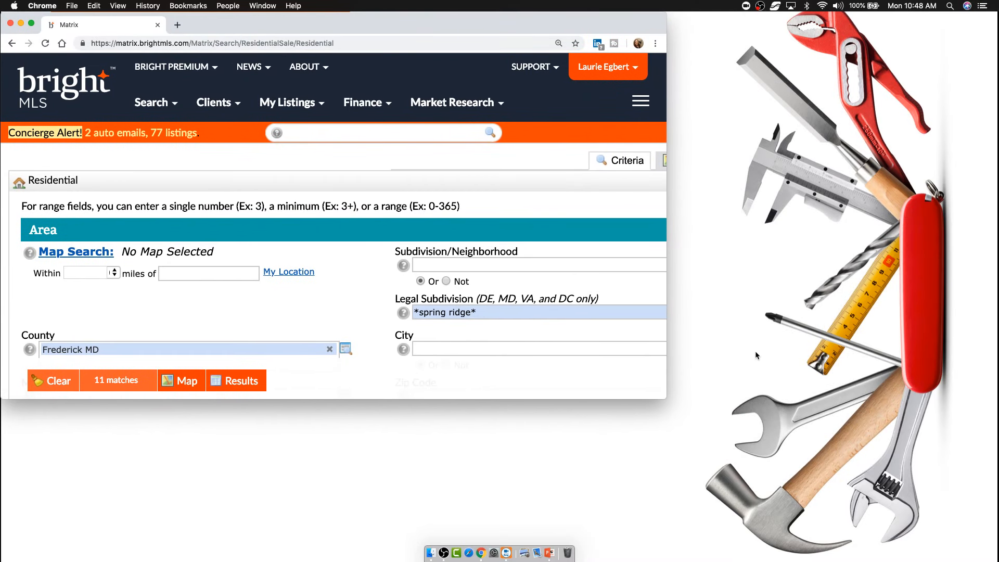
- Enlarge the browser, remove the '*spring ridge*' Legal Subdivision filter, and map all 873 Frederick MD listings
drag(661, 400, 994, 555)
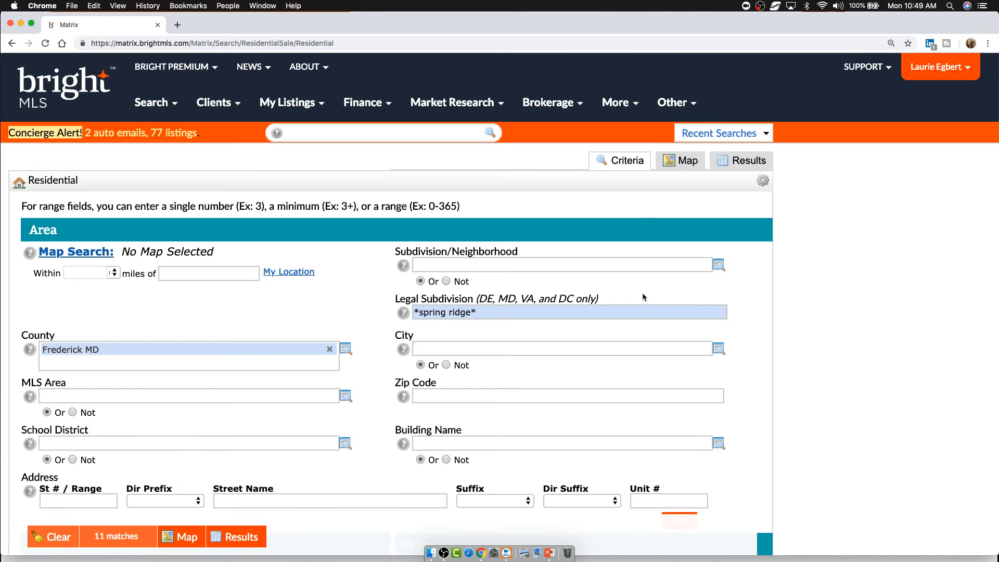
click(565, 309)
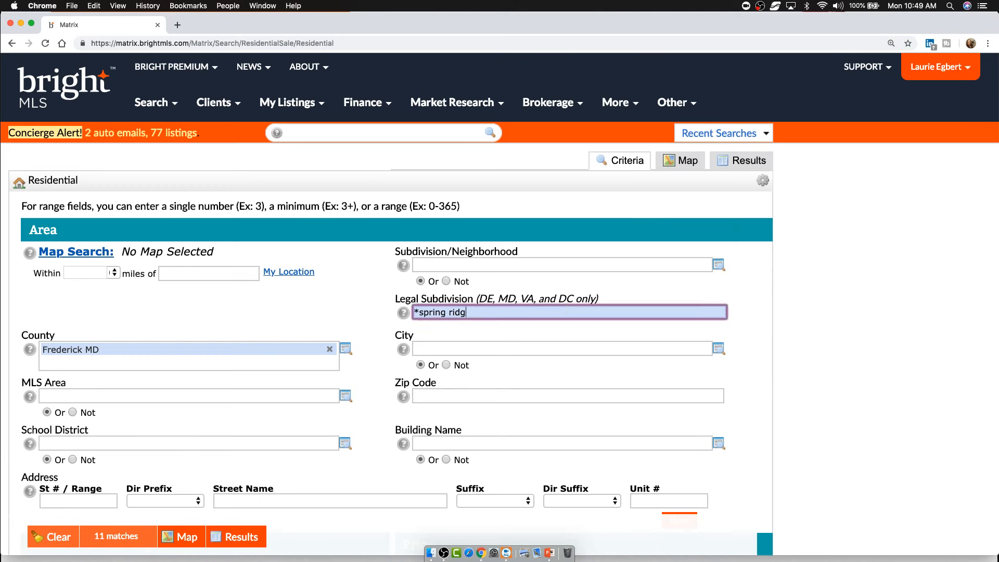
key(BackSpace)
key(BackSpace)
key(BackSpace)
key(BackSpace)
key(BackSpace)
key(BackSpace)
key(BackSpace)
key(BackSpace)
key(BackSpace)
key(BackSpace)
key(BackSpace)
key(BackSpace)
click(685, 162)
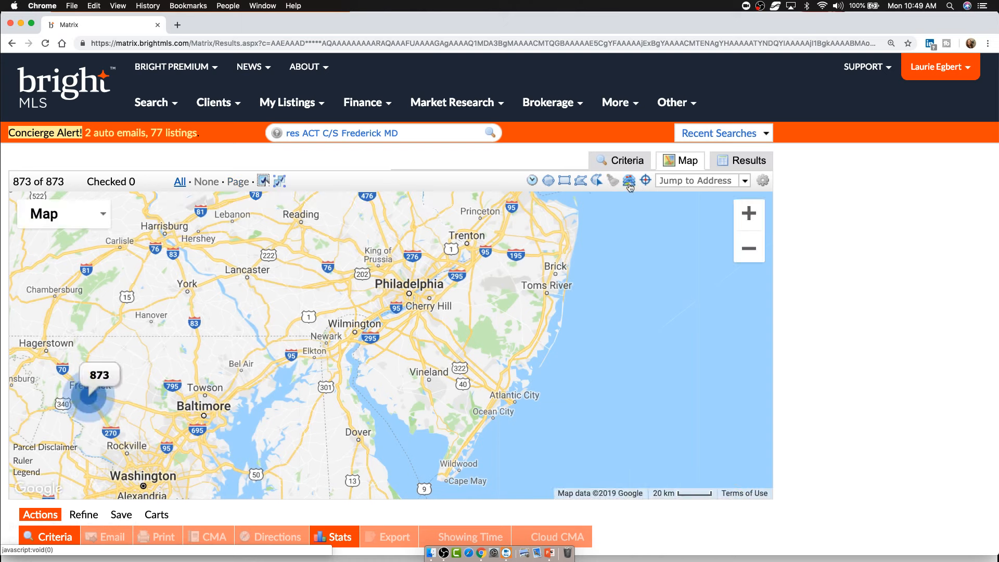
click(629, 183)
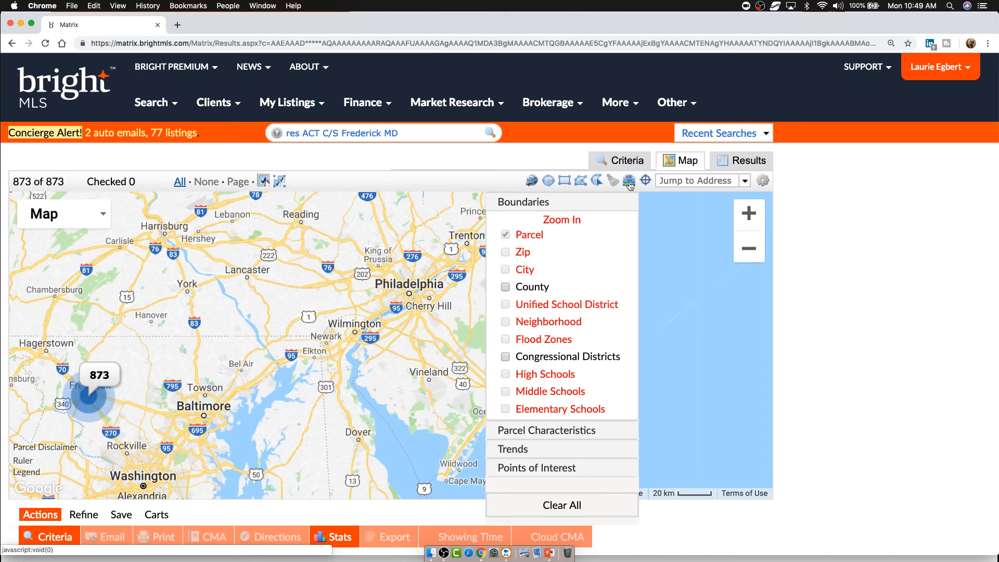
- Zoom the map into the Frederick listing cluster toward Wye Creek and Ballenger Creek
click(98, 397)
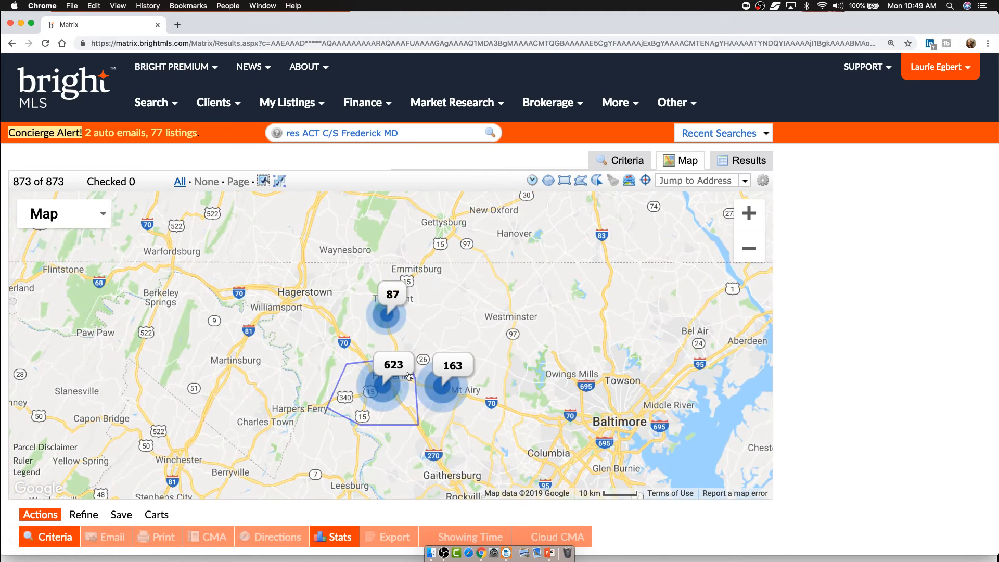
click(629, 181)
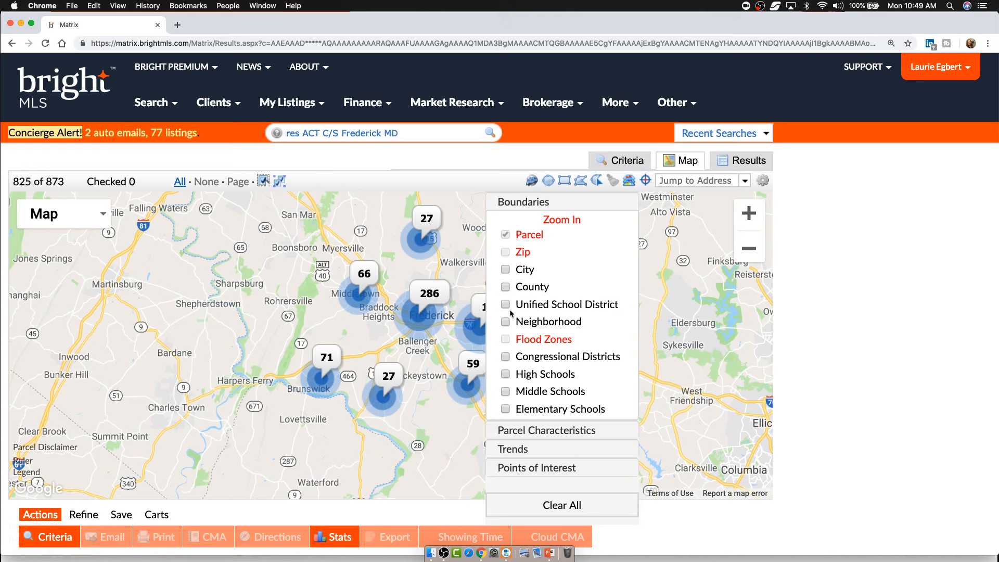
click(755, 213)
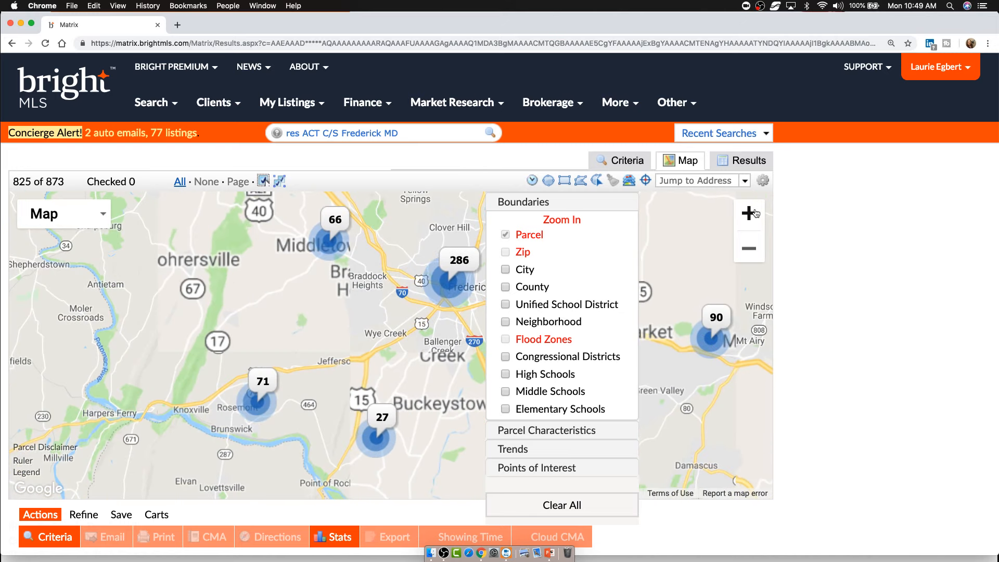
click(749, 213)
click(749, 213)
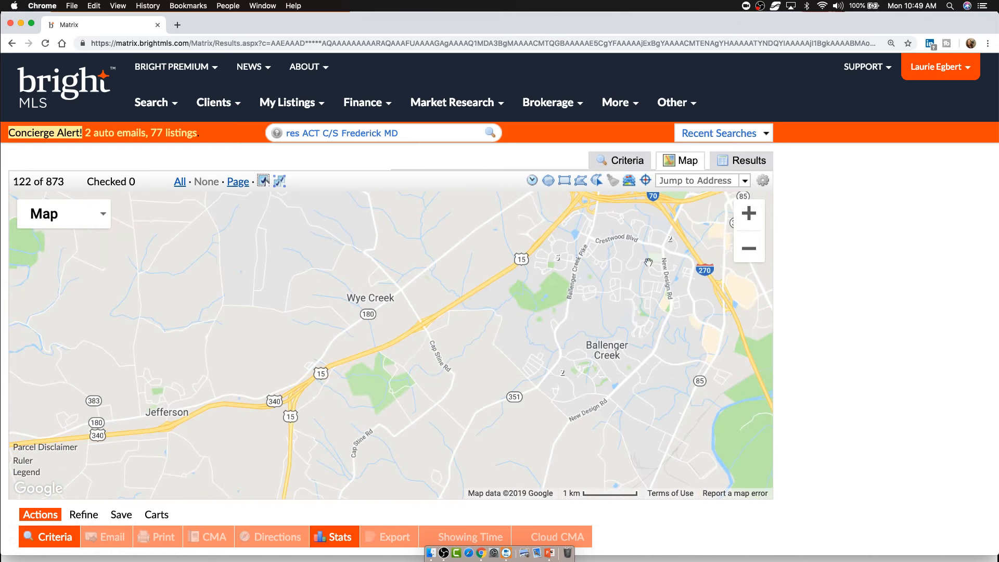
click(629, 181)
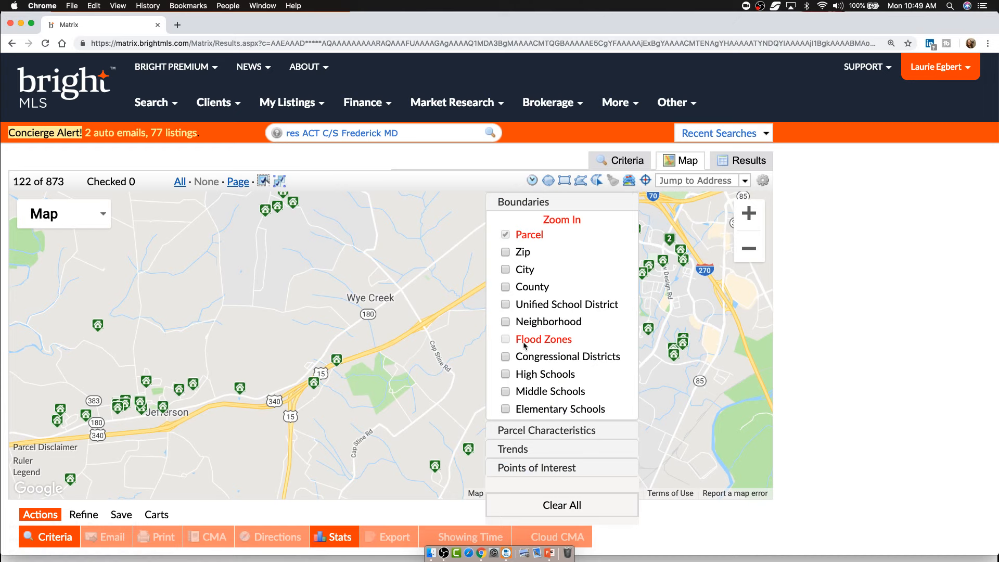
click(749, 213)
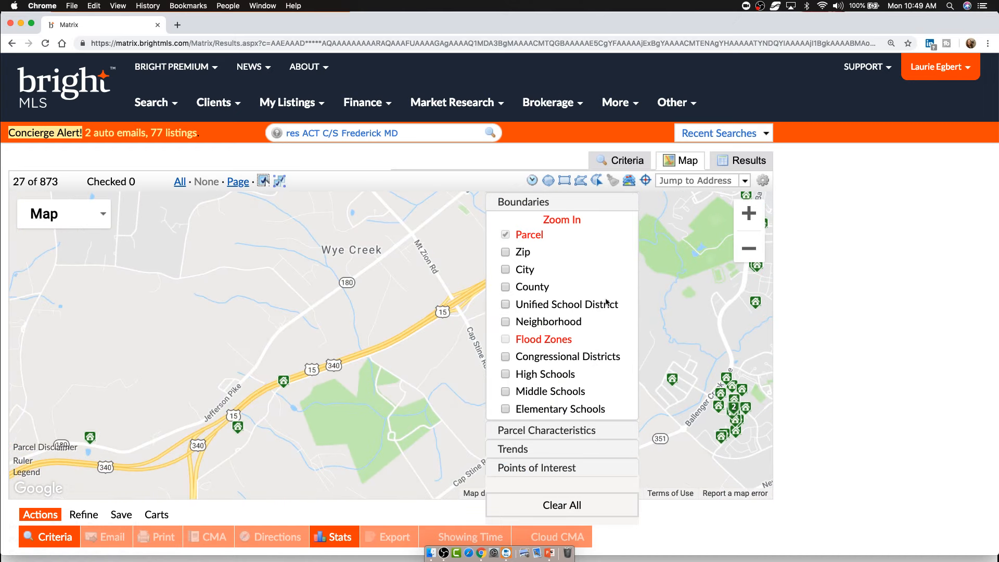
click(749, 213)
- Pan to the listings along Ballenger Creek Pike and switch on the Parcel boundary layer
drag(720, 288, 379, 360)
drag(408, 289, 267, 367)
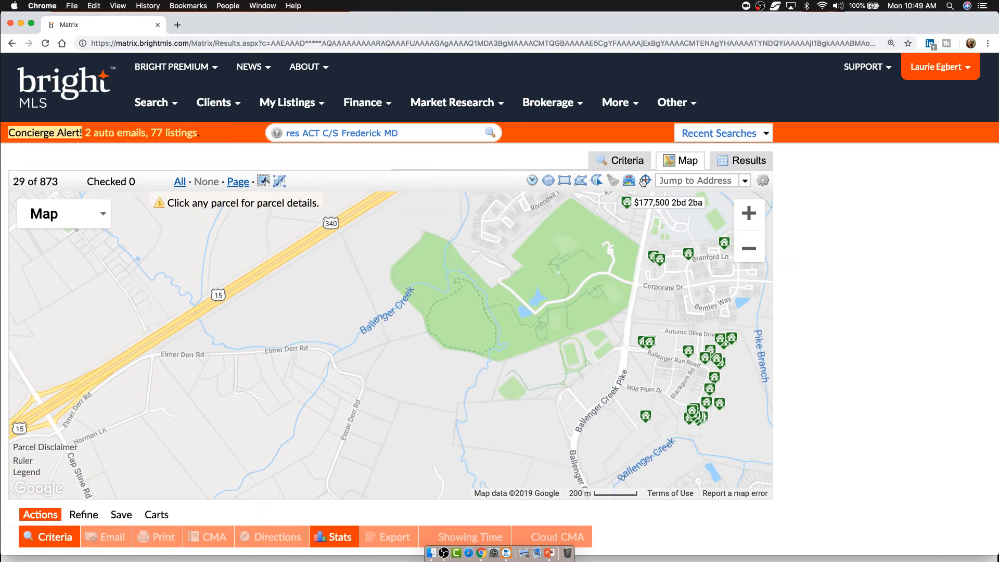
drag(603, 291, 433, 319)
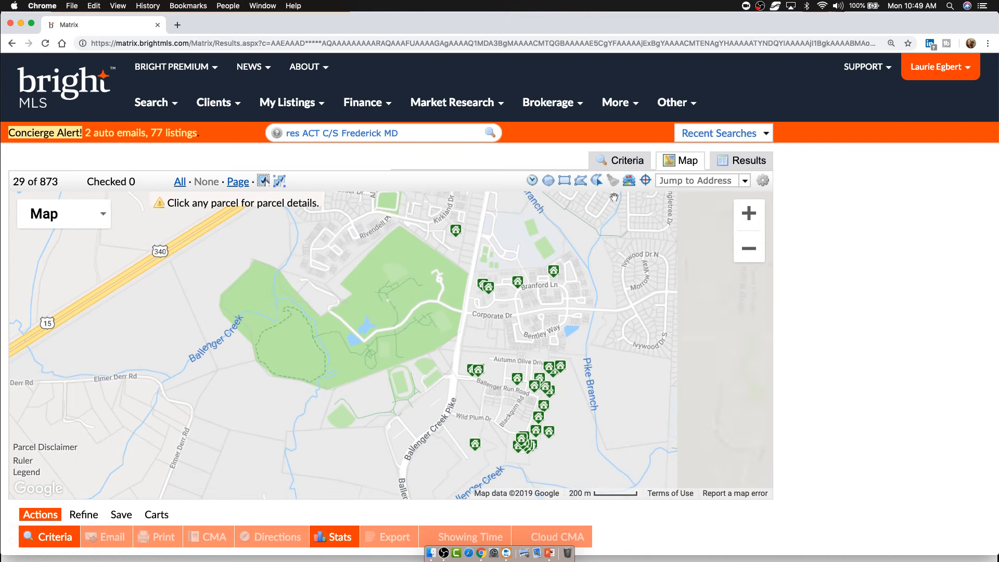
click(629, 181)
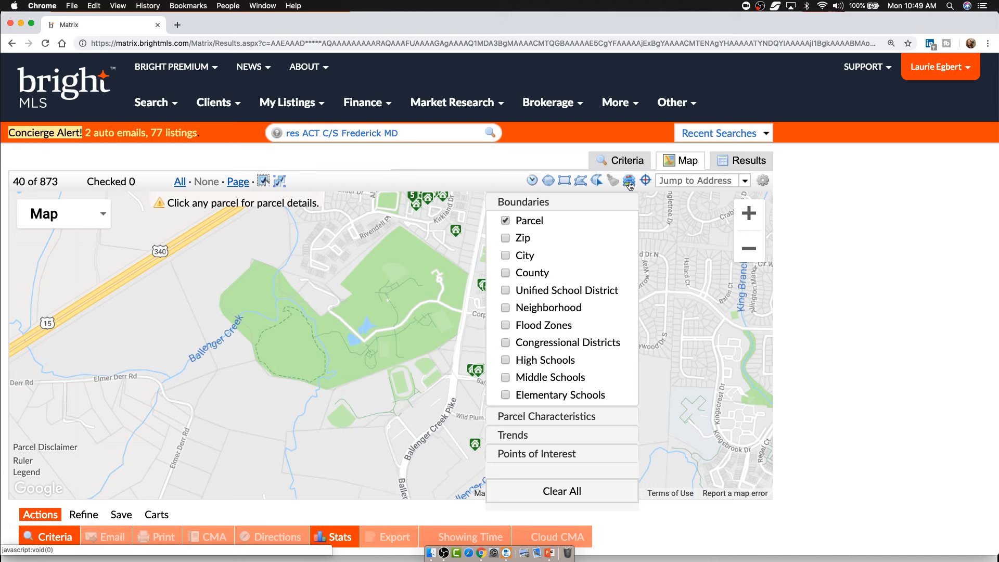
click(629, 183)
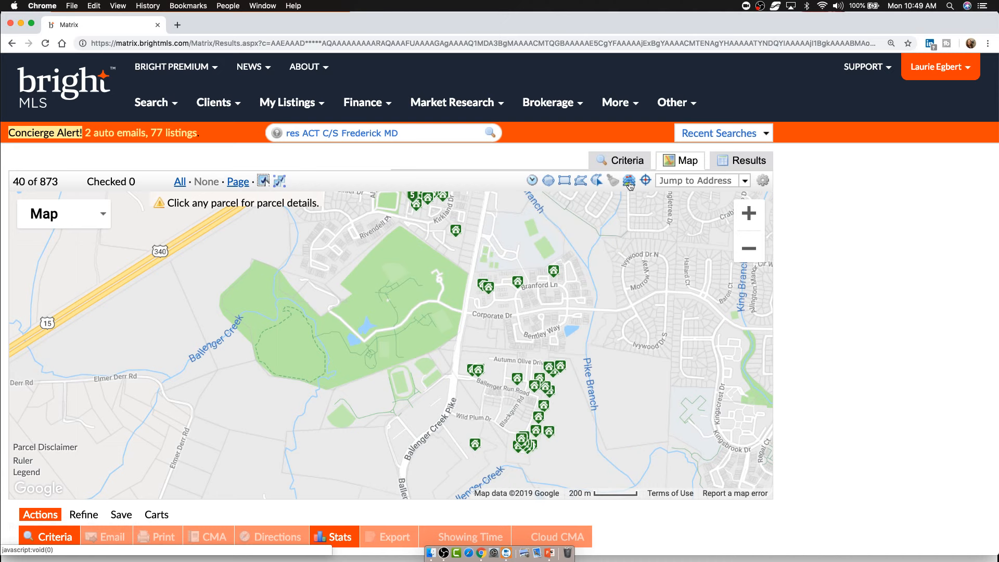
click(629, 182)
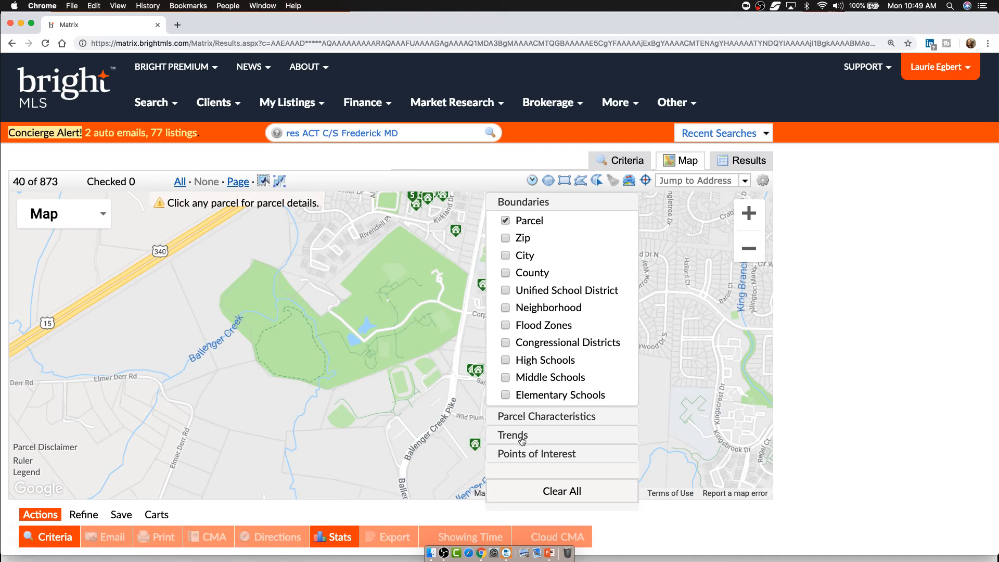
- Label parcels with their bed and bath counts and shift the map east of Ballenger Creek Pike
click(533, 417)
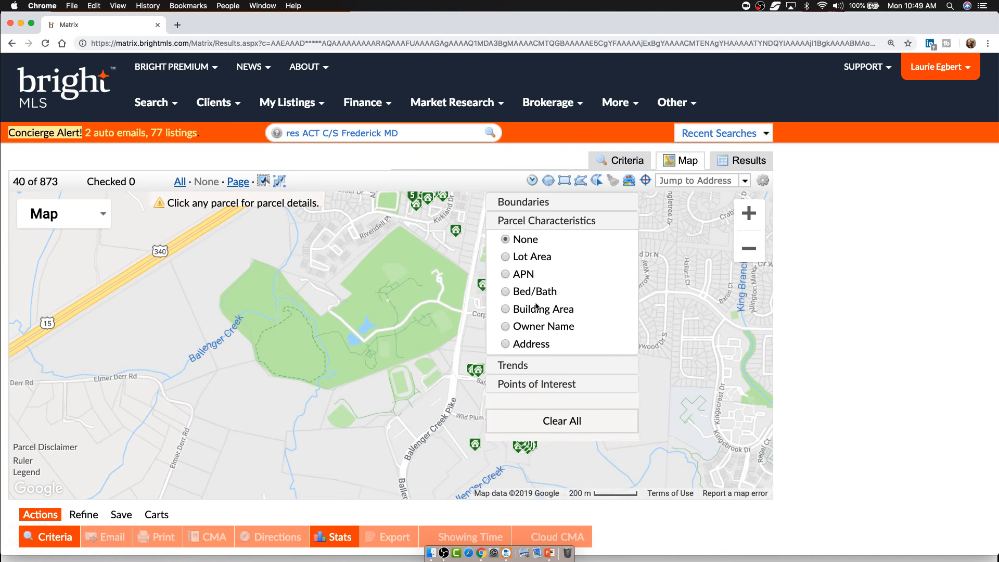
click(506, 292)
click(749, 213)
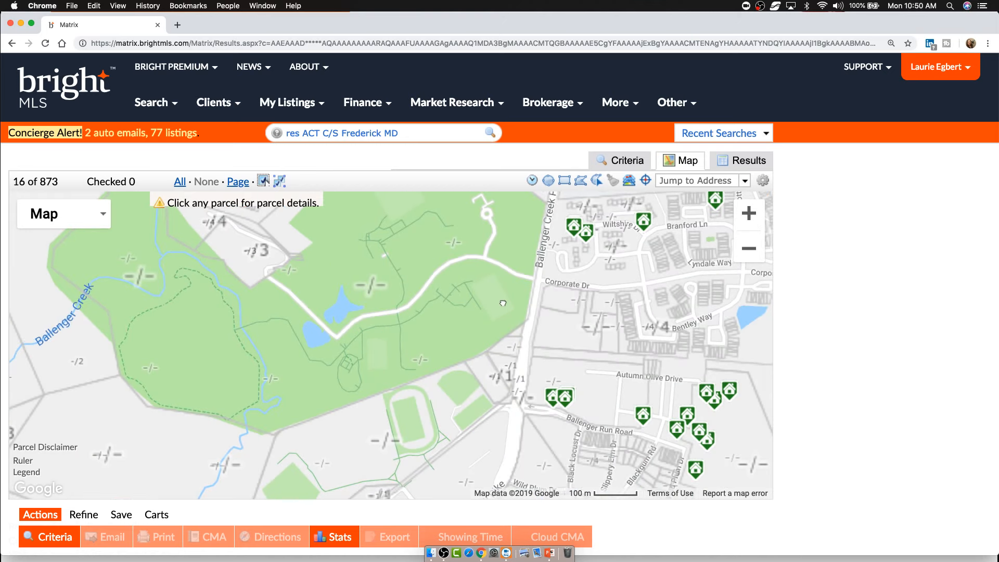
drag(653, 300, 499, 296)
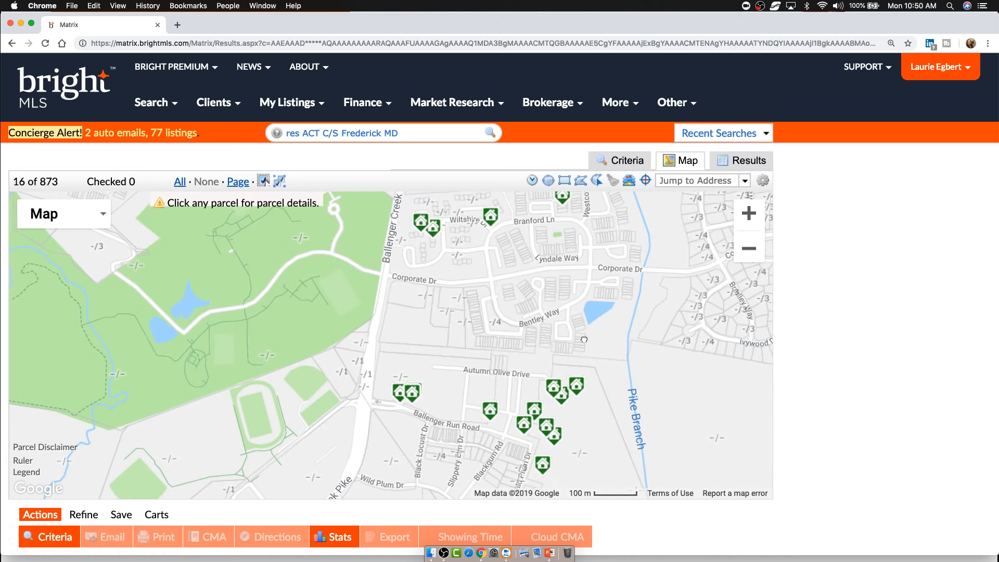
drag(585, 345, 569, 320)
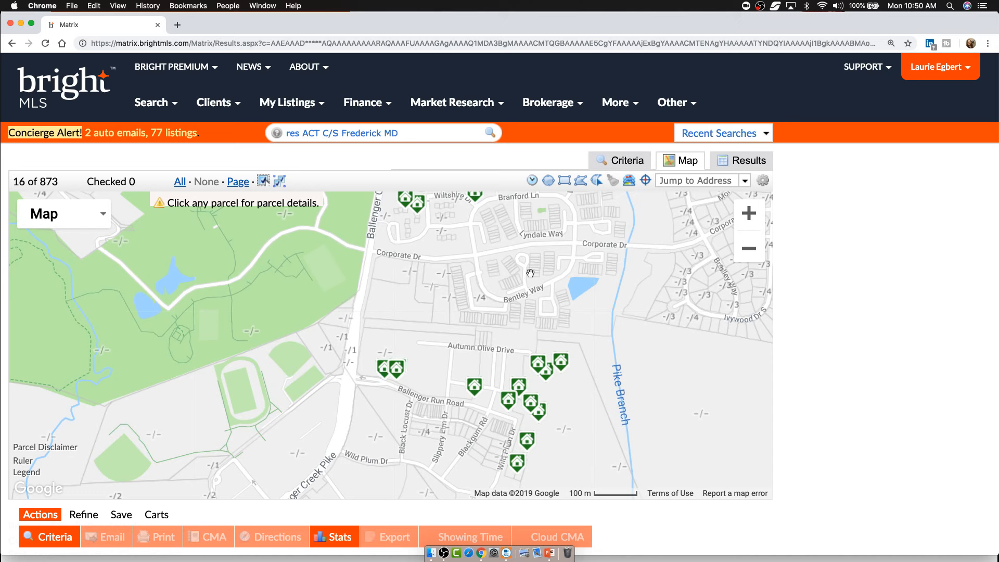
- Centre on the Autumn Olive Drive and Bentley Way listings, then zoom out three levels
click(749, 215)
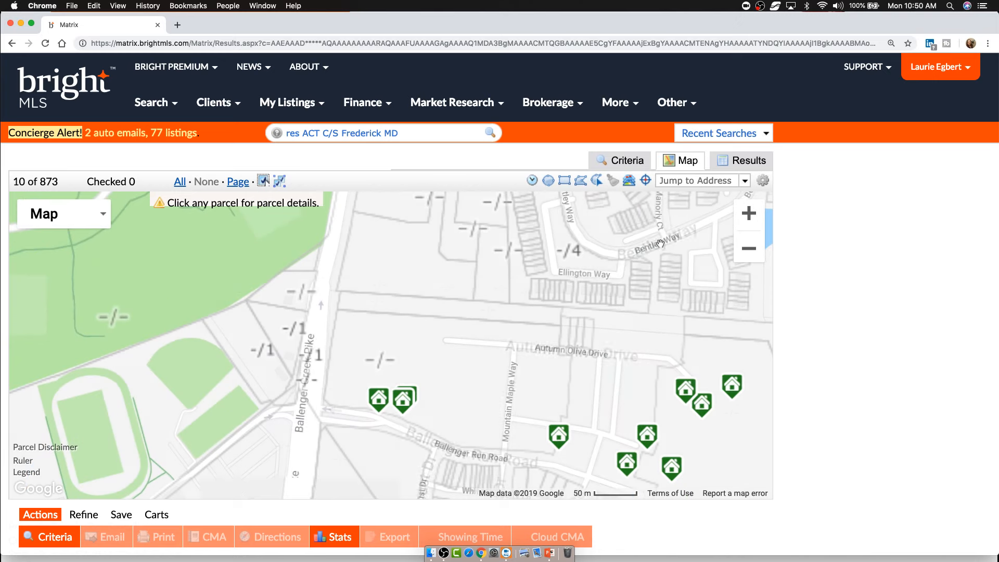
drag(615, 300, 544, 361)
drag(584, 319, 556, 233)
drag(582, 422, 576, 349)
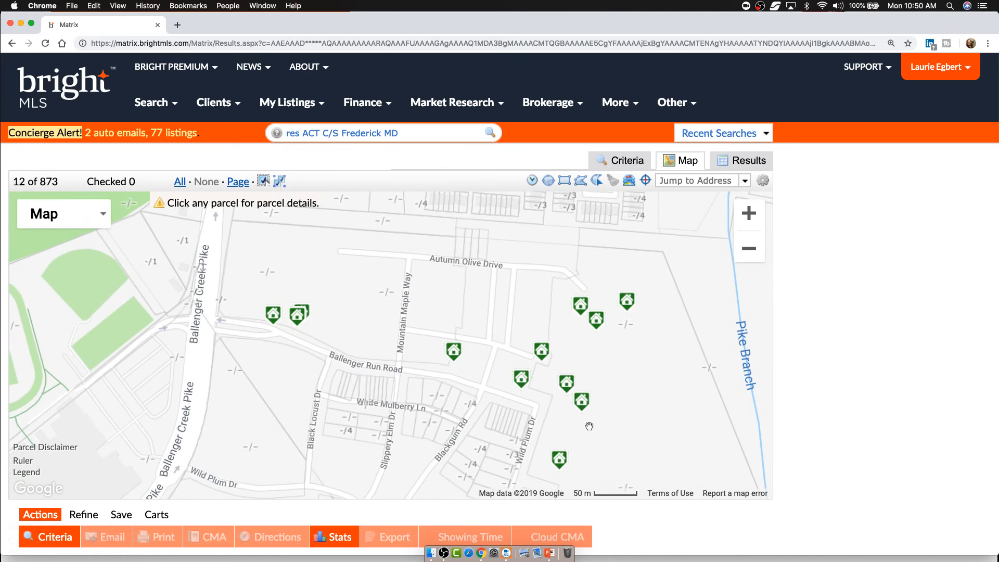
drag(620, 333, 419, 475)
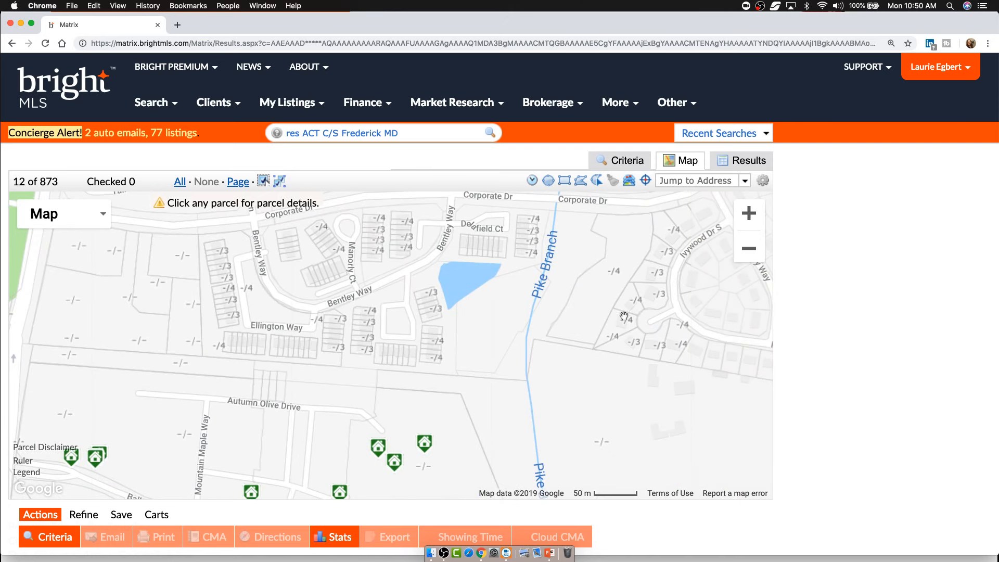
drag(626, 314, 608, 332)
click(758, 250)
click(758, 250)
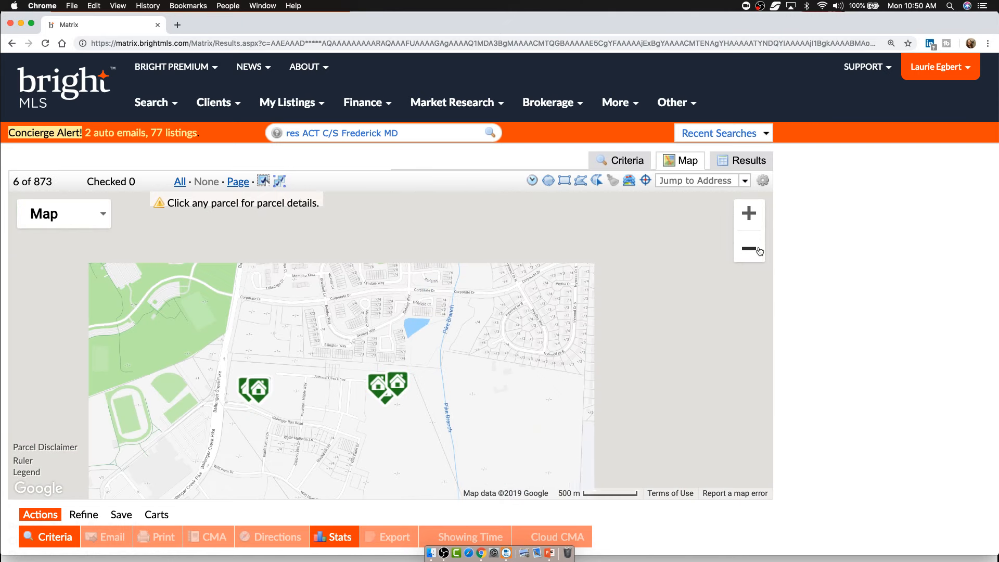
click(758, 251)
- Turn on the High Schools boundary layer and zoom out over Frederick
click(629, 181)
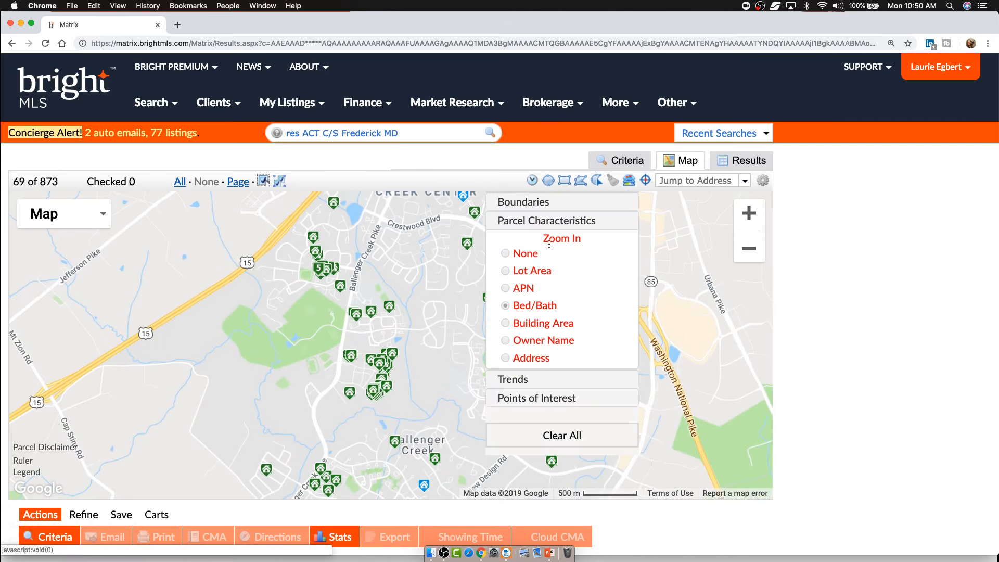
click(532, 208)
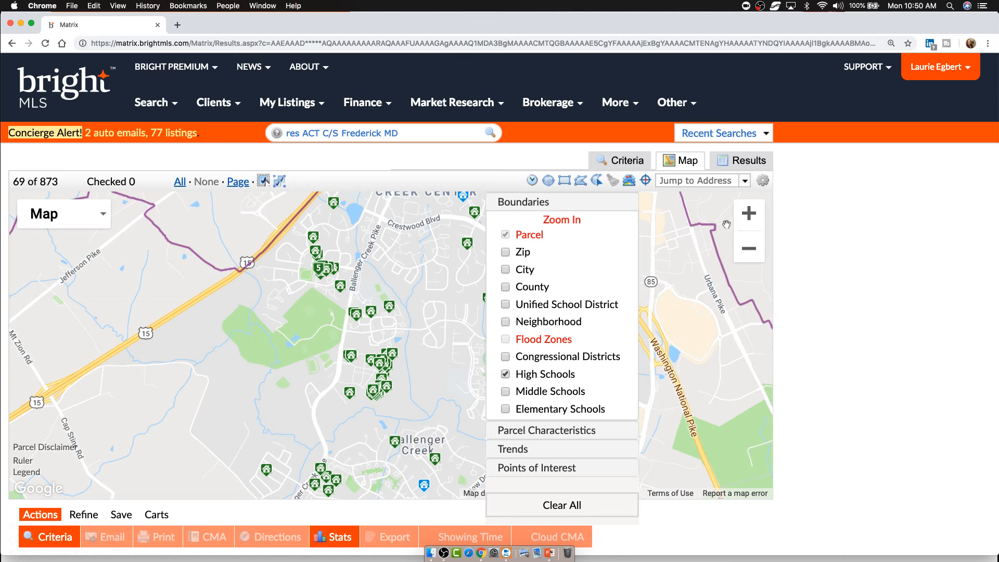
click(749, 248)
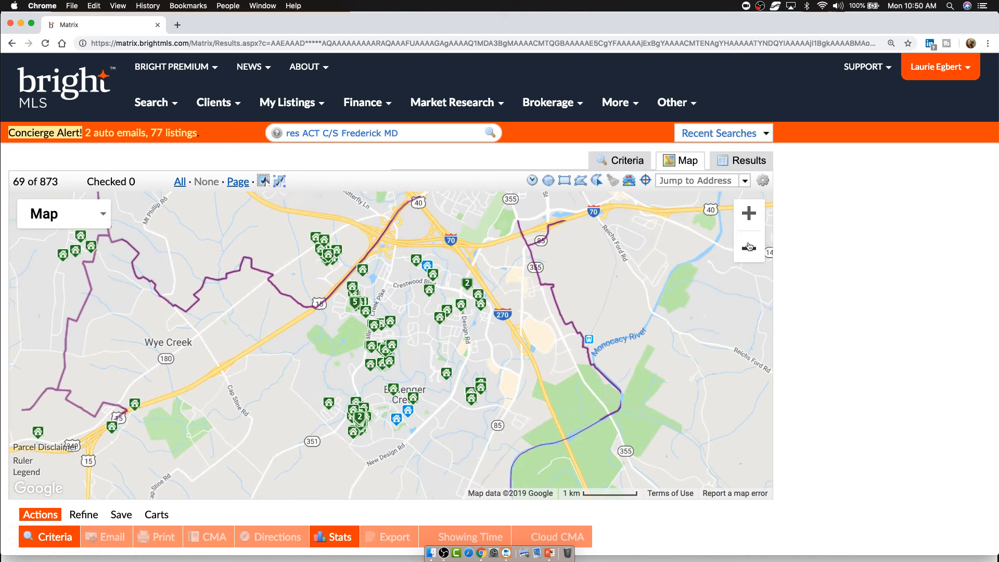
click(748, 247)
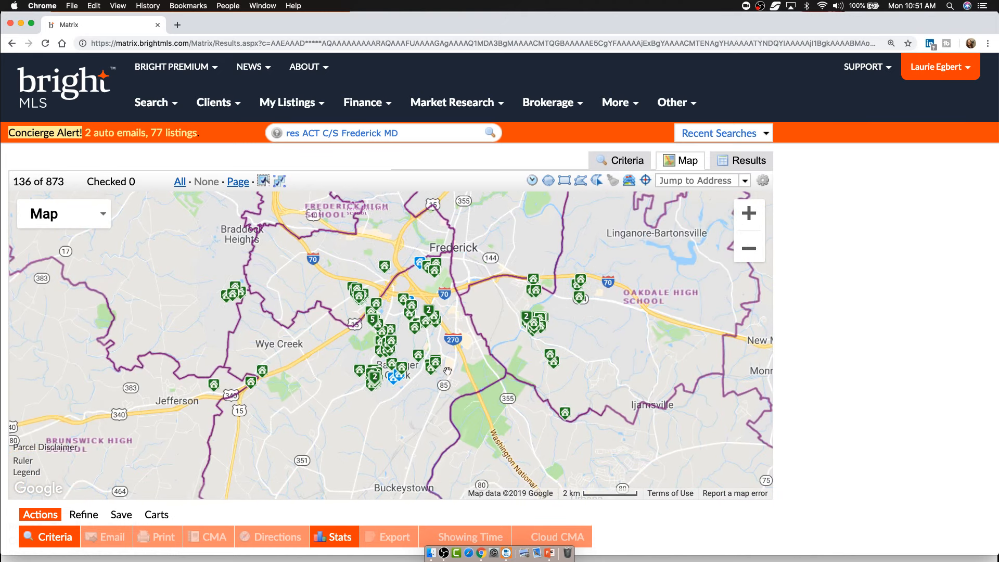
drag(487, 397, 495, 405)
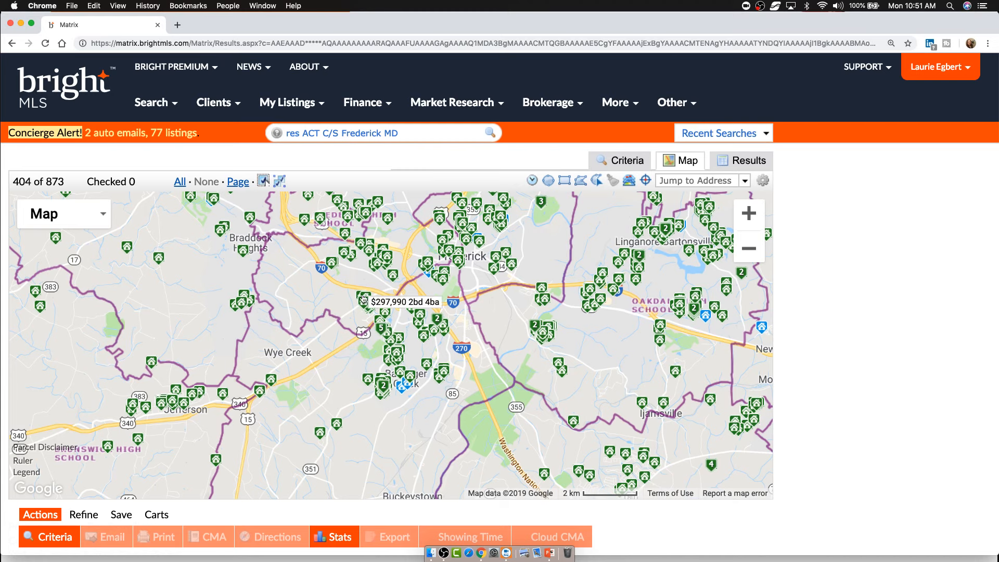
drag(364, 301, 333, 400)
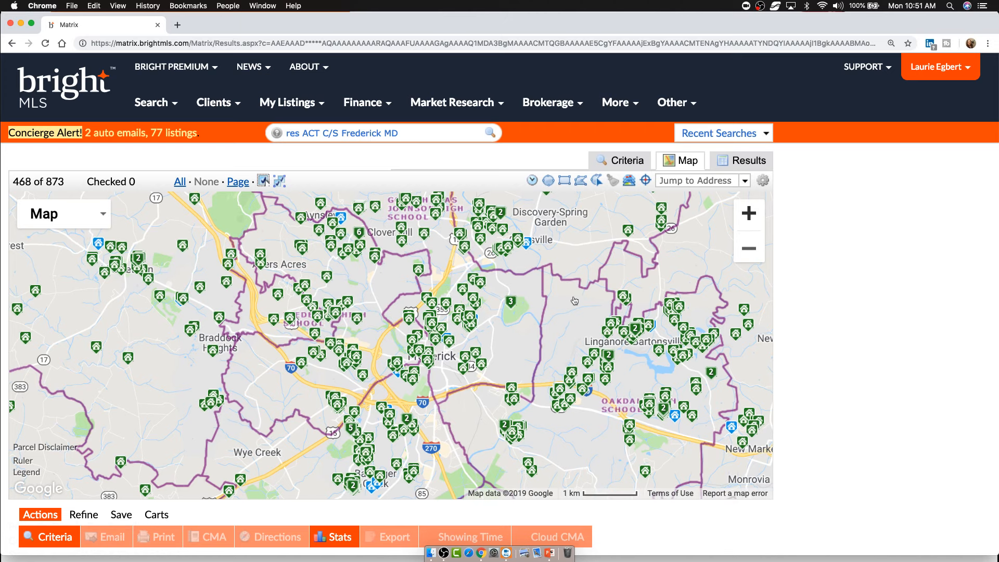
- Centre the map on the Frederick High School zone and start a freehand polygon search area
click(750, 213)
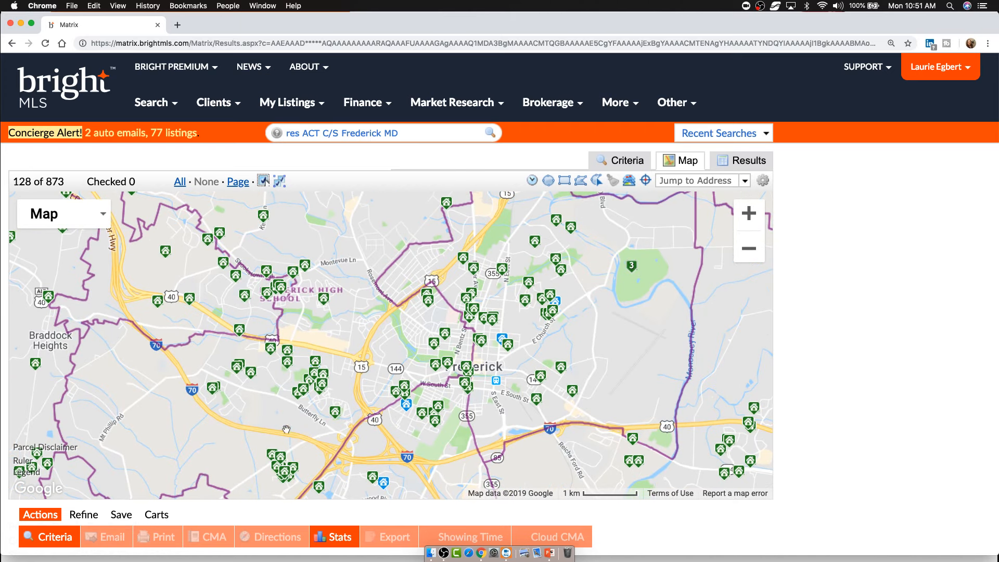
drag(346, 353, 326, 335)
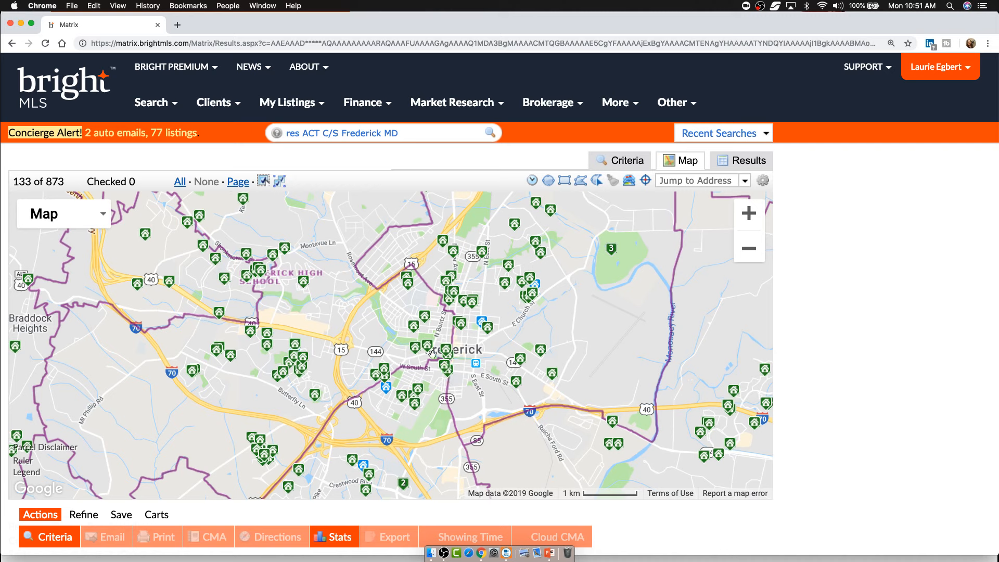
mouse_move(447, 356)
drag(593, 311, 636, 309)
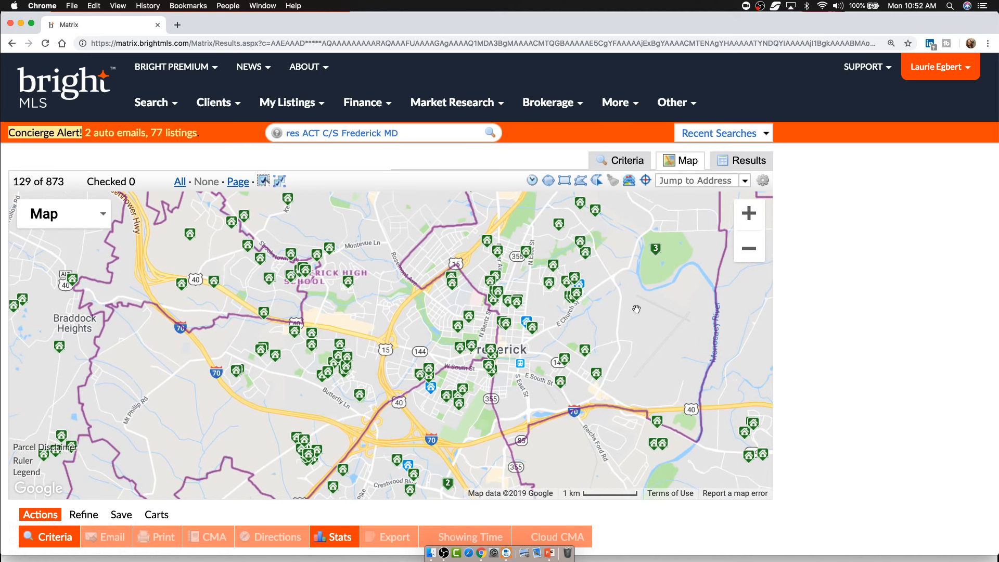
drag(616, 333, 627, 322)
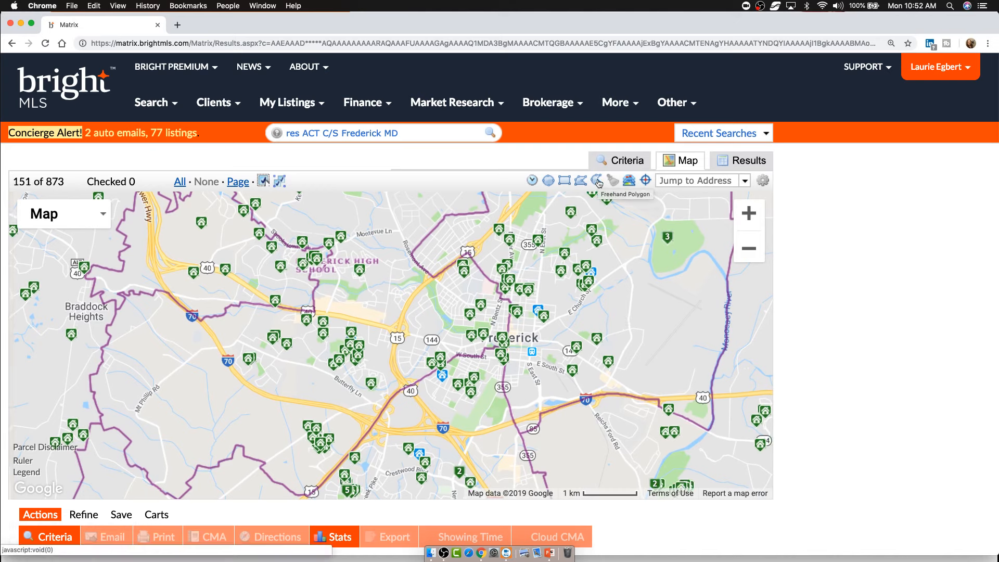
click(580, 180)
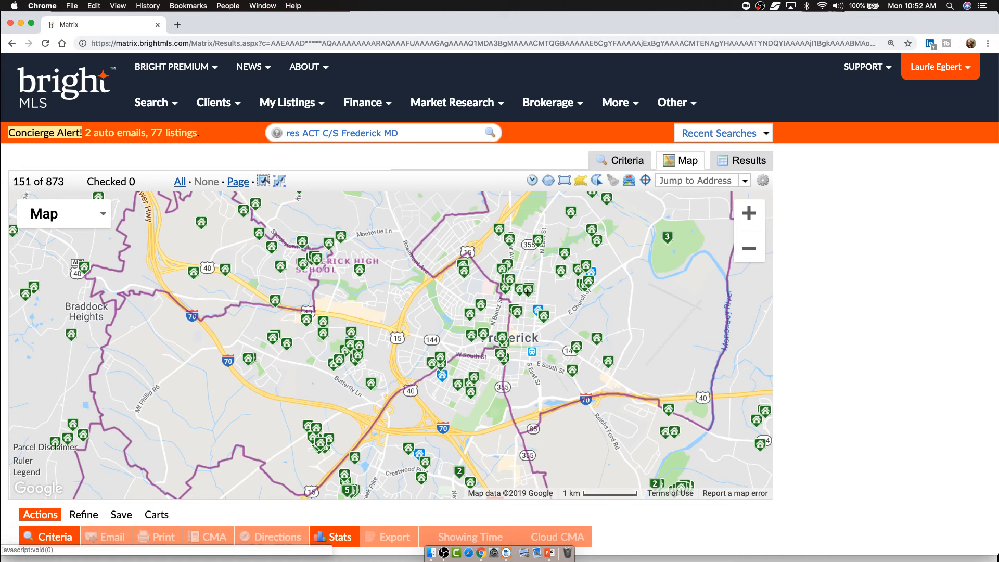
click(502, 298)
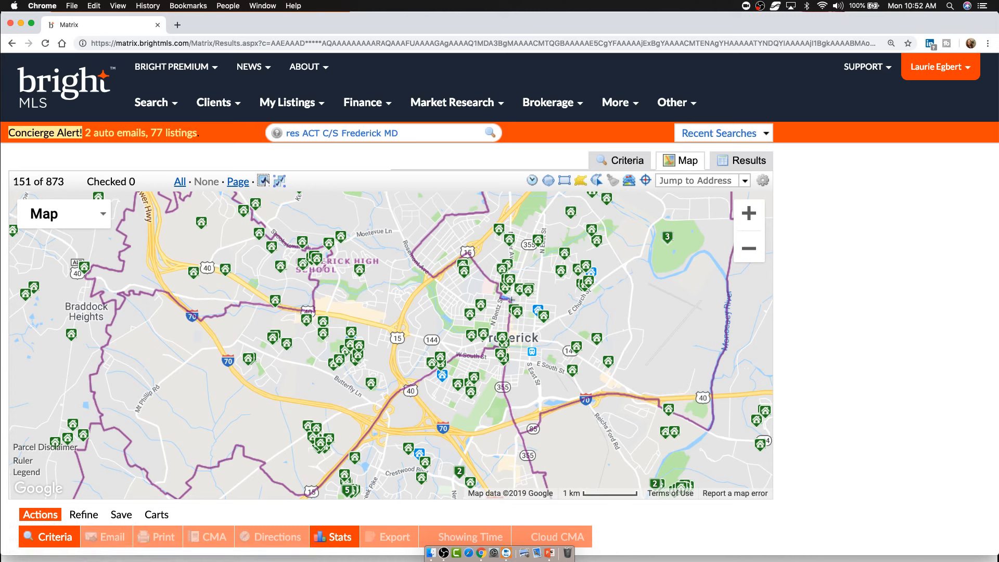
- Trace a freehand polygon around the Frederick High School zone and adjust a corner, yielding 40 listings
mouse_move(512, 300)
mouse_down()
mouse_move(508, 348)
mouse_move(458, 357)
mouse_move(400, 400)
mouse_move(306, 499)
mouse_move(238, 446)
mouse_move(180, 493)
mouse_move(108, 432)
mouse_move(95, 407)
mouse_move(97, 358)
mouse_move(123, 295)
mouse_move(166, 291)
mouse_move(198, 320)
mouse_move(246, 299)
mouse_move(311, 311)
mouse_move(314, 277)
mouse_up()
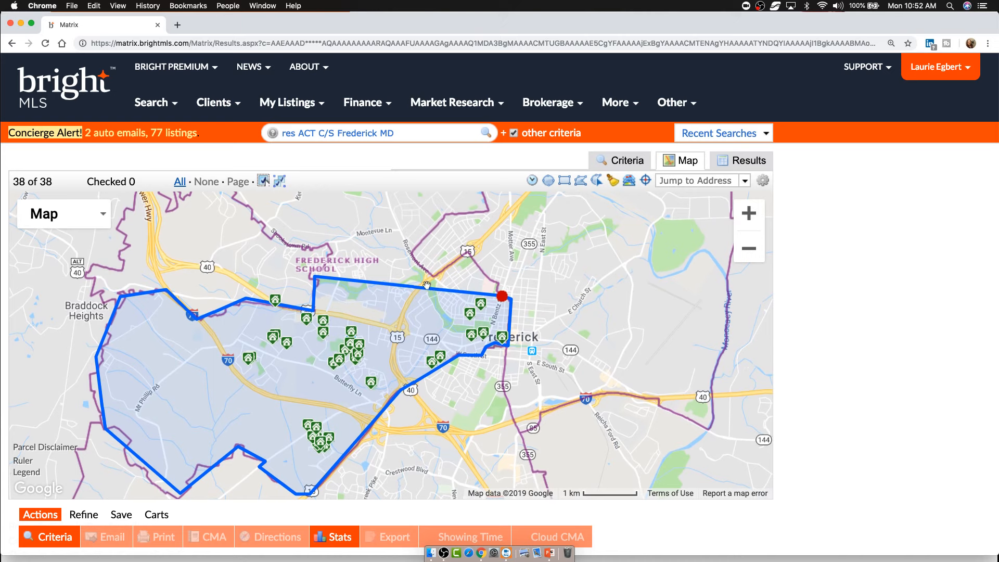
drag(429, 288, 411, 254)
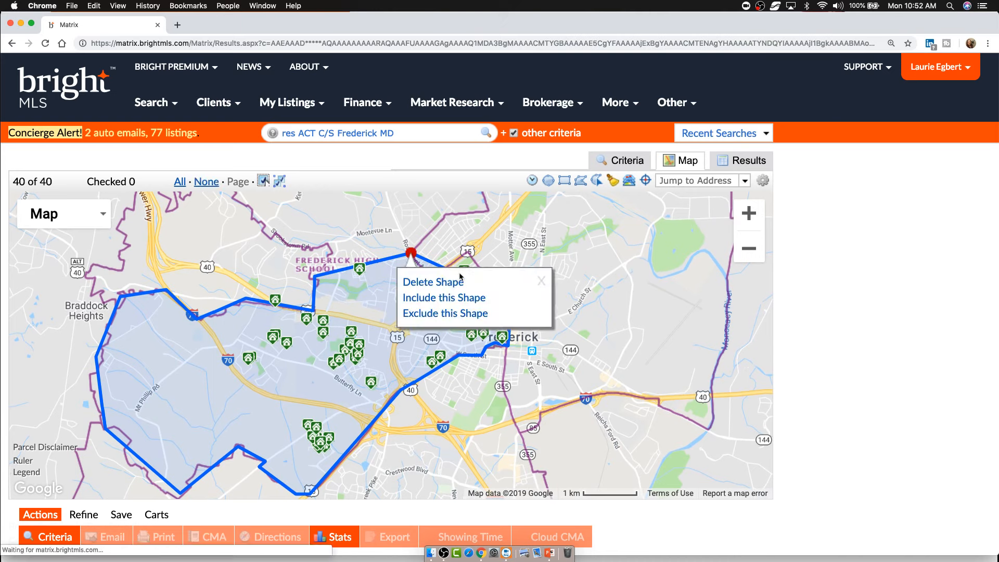
click(541, 281)
drag(472, 381, 503, 305)
drag(596, 247, 523, 319)
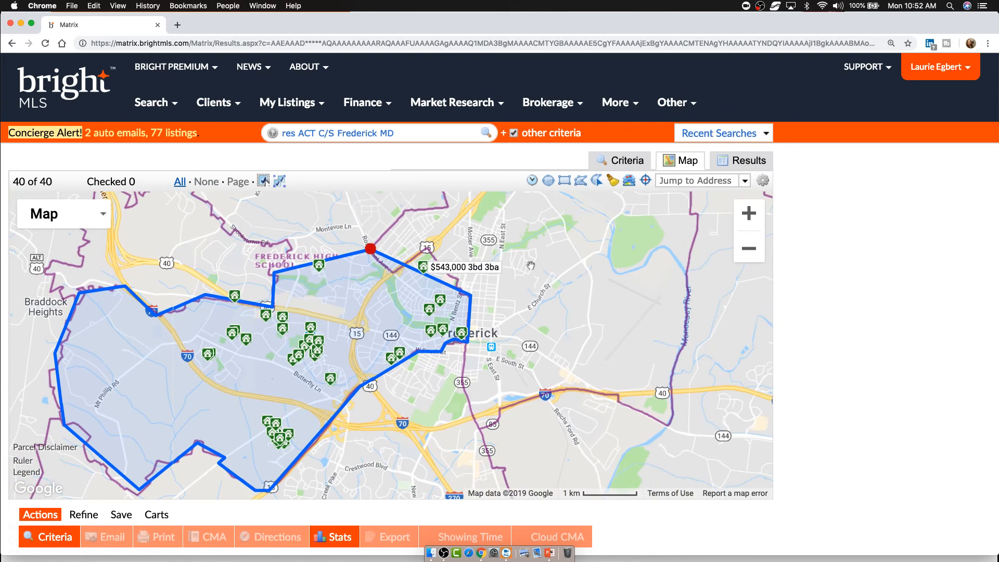
click(754, 215)
- Zoom into downtown Frederick and add a vertex to the polygon edge near N Bentz St and W Patrick St
click(756, 216)
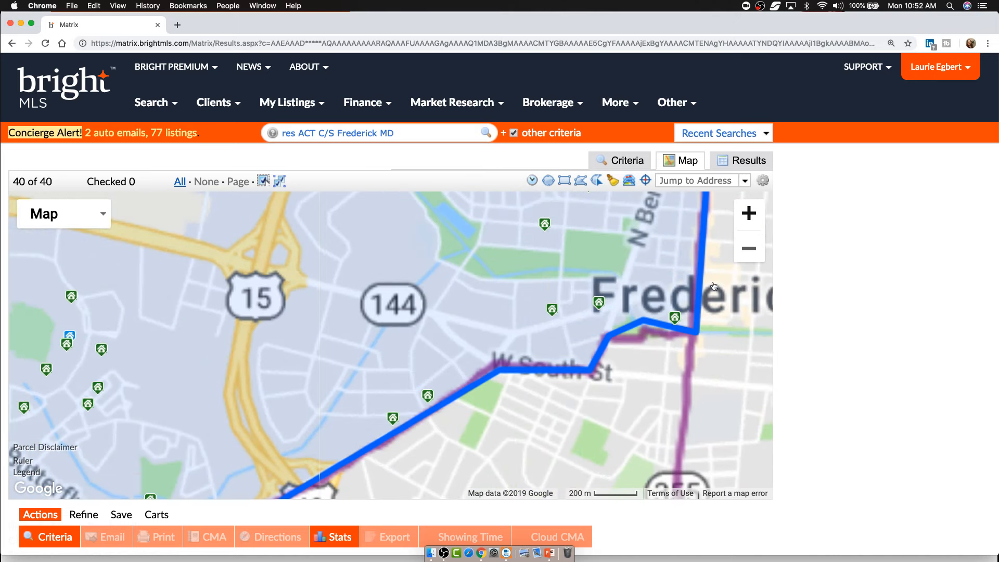
click(756, 217)
drag(671, 306, 356, 335)
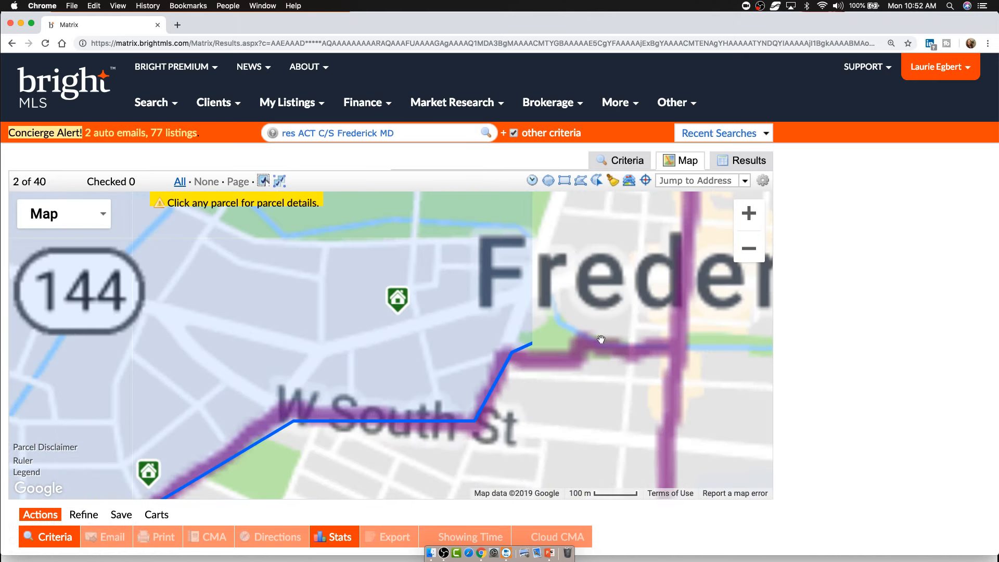
drag(500, 376, 418, 360)
drag(634, 254, 588, 348)
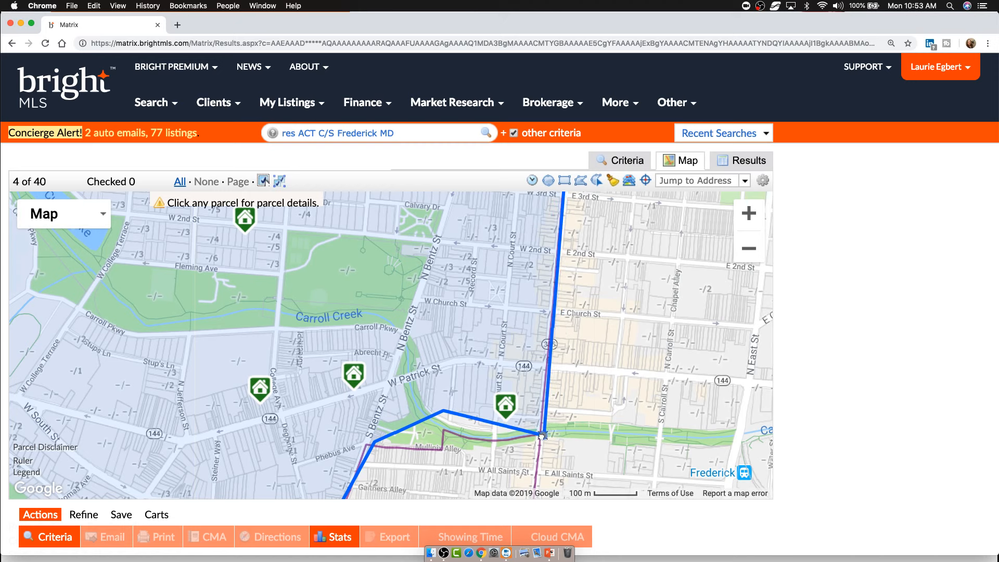
click(541, 432)
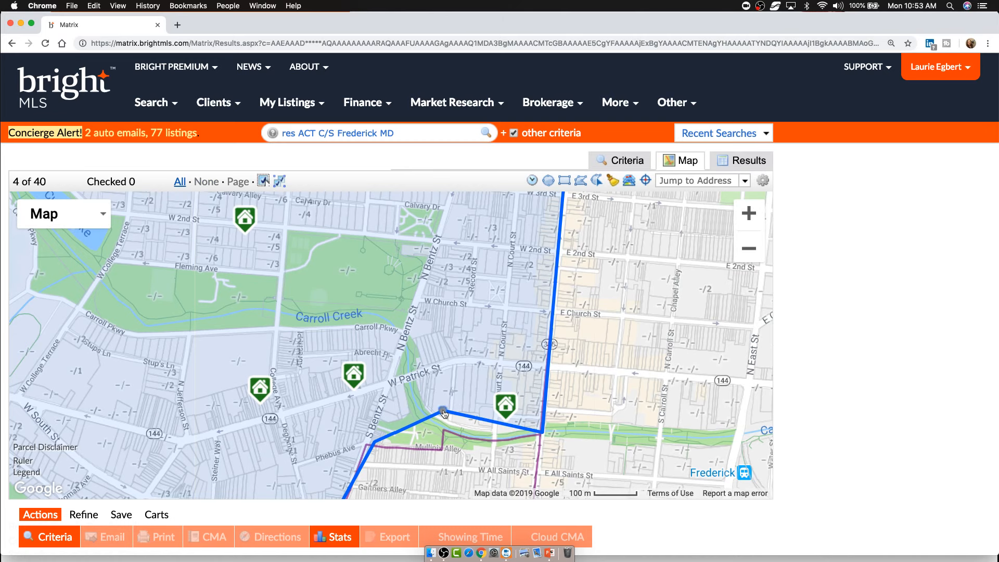
drag(446, 436, 445, 432)
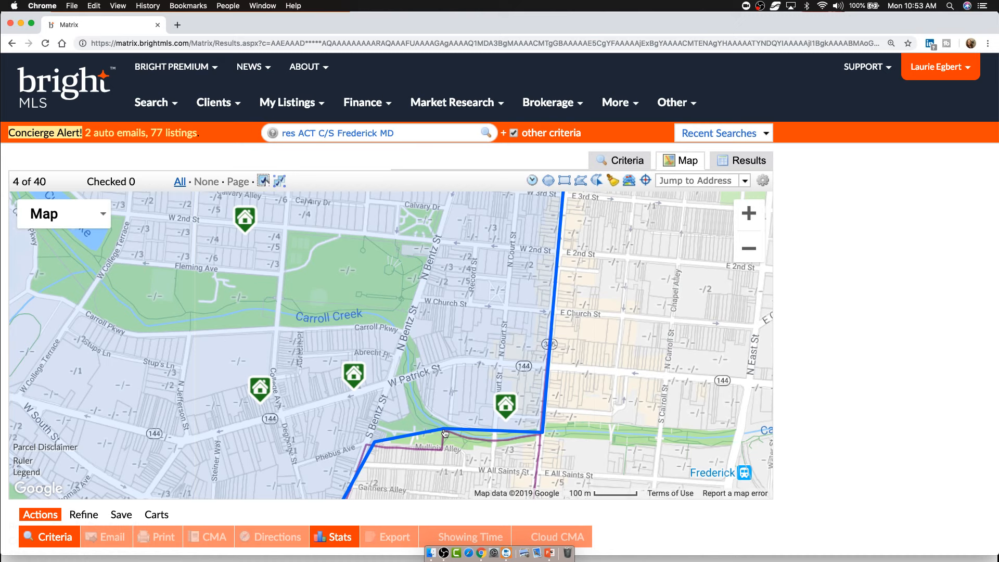
- Check the search criteria form, then return to the 40-listing results table at 25 per page
click(623, 162)
scroll(404, 435, down, 3)
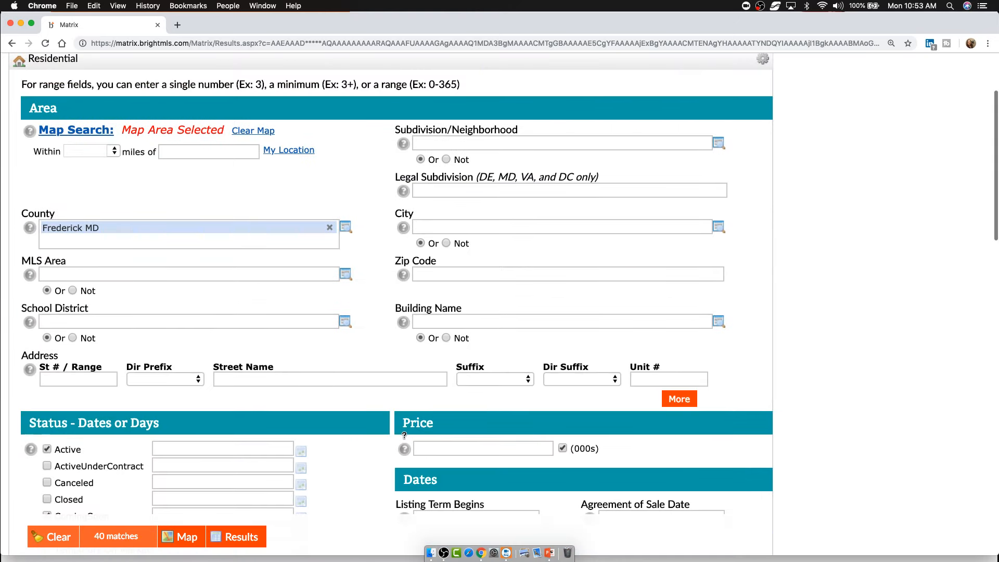
scroll(404, 435, down, 10)
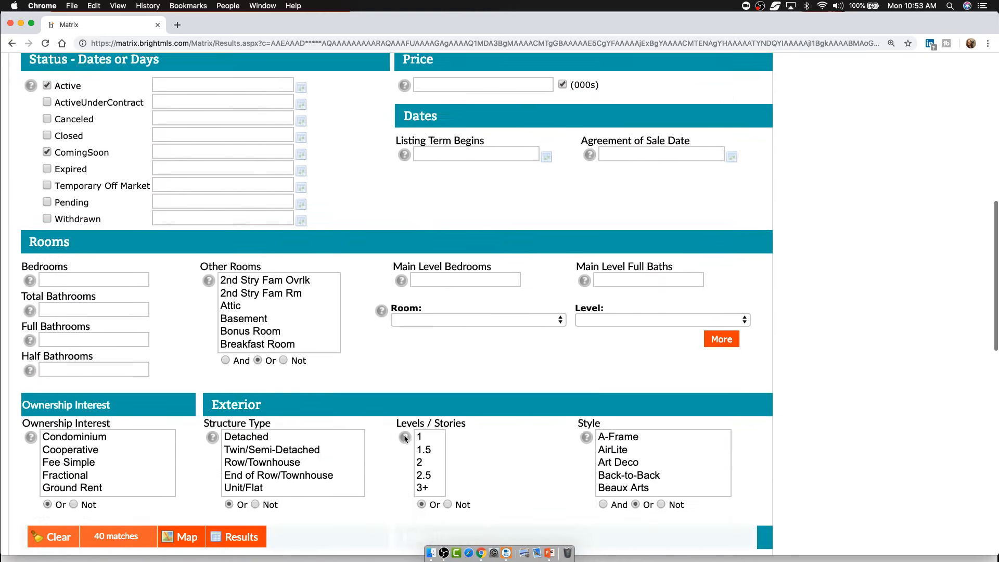
scroll(405, 438, down, 2)
scroll(405, 438, up, 5)
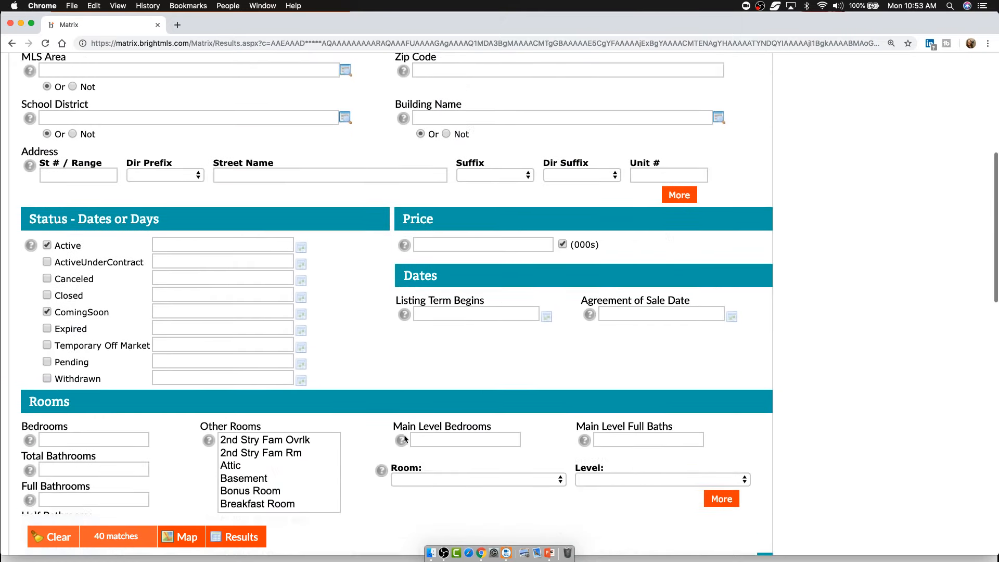
scroll(405, 439, up, 6)
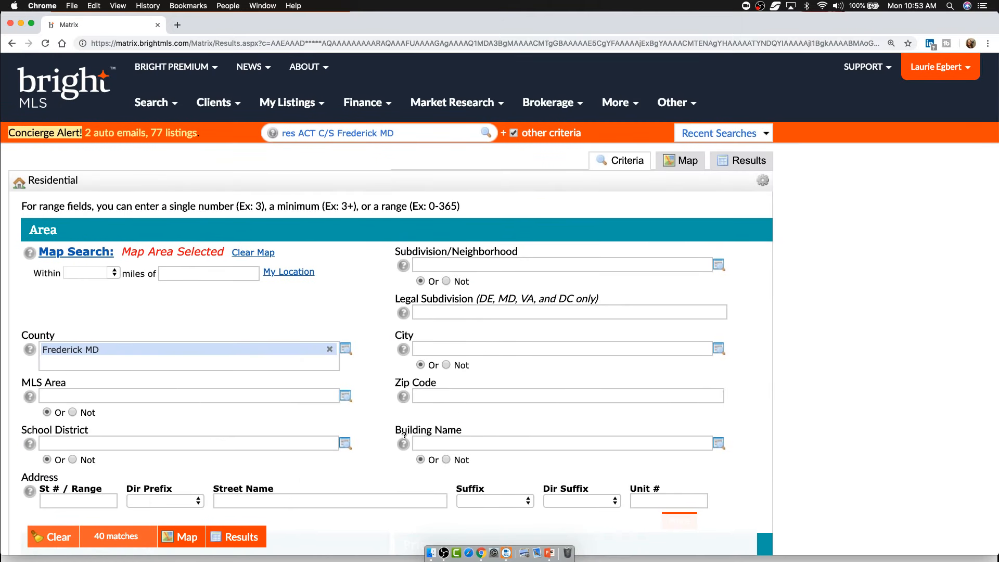
click(744, 163)
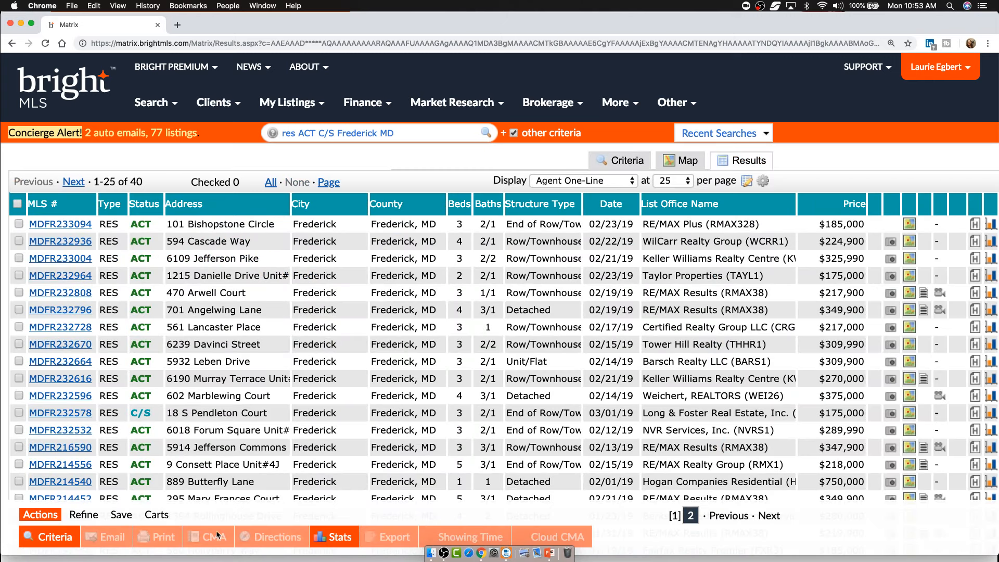
- Save the search as a new saved search named 'Frederick High School Map'
click(122, 515)
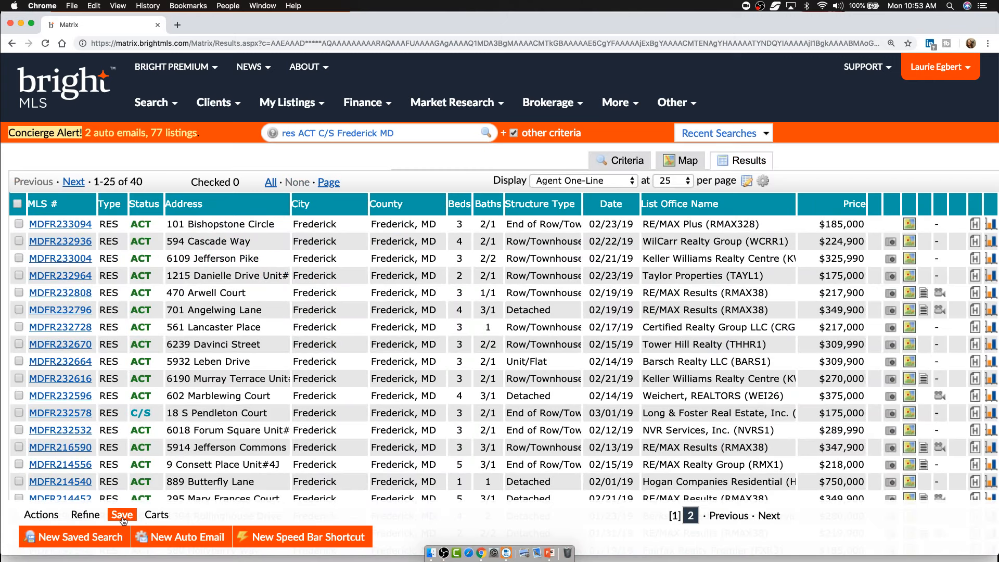
click(78, 539)
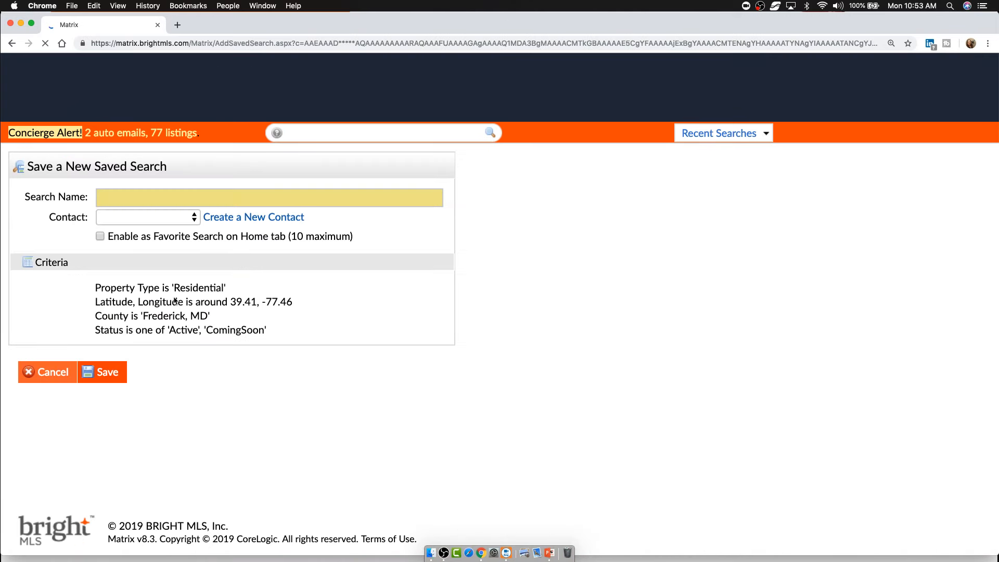
click(166, 197)
text(Frederick Hig)
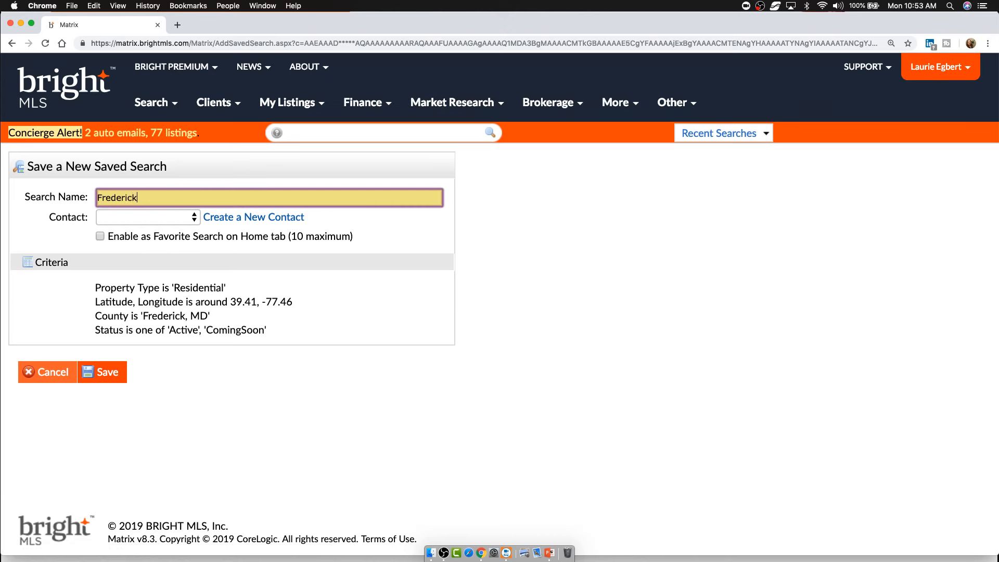
text(h School Map)
click(108, 379)
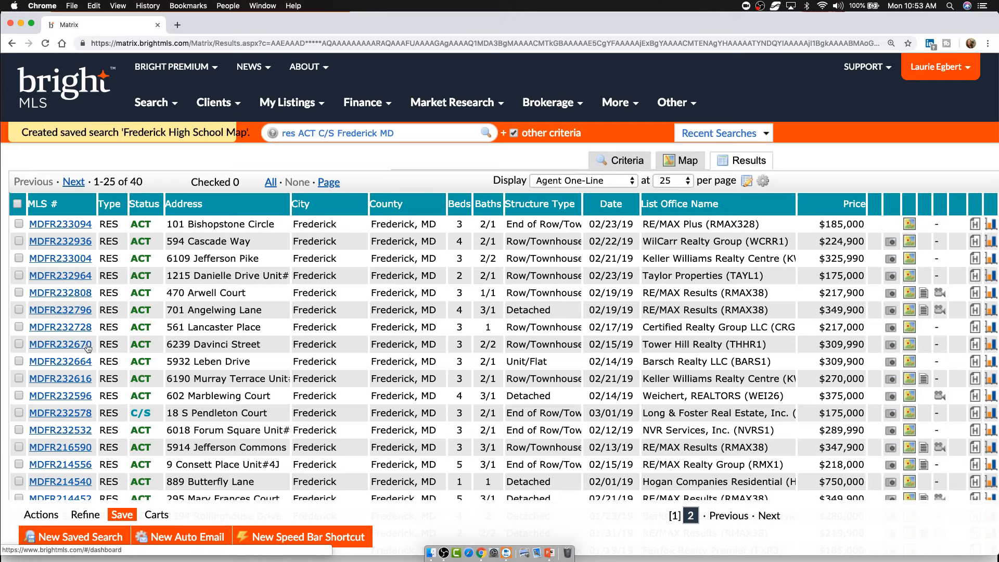
click(170, 104)
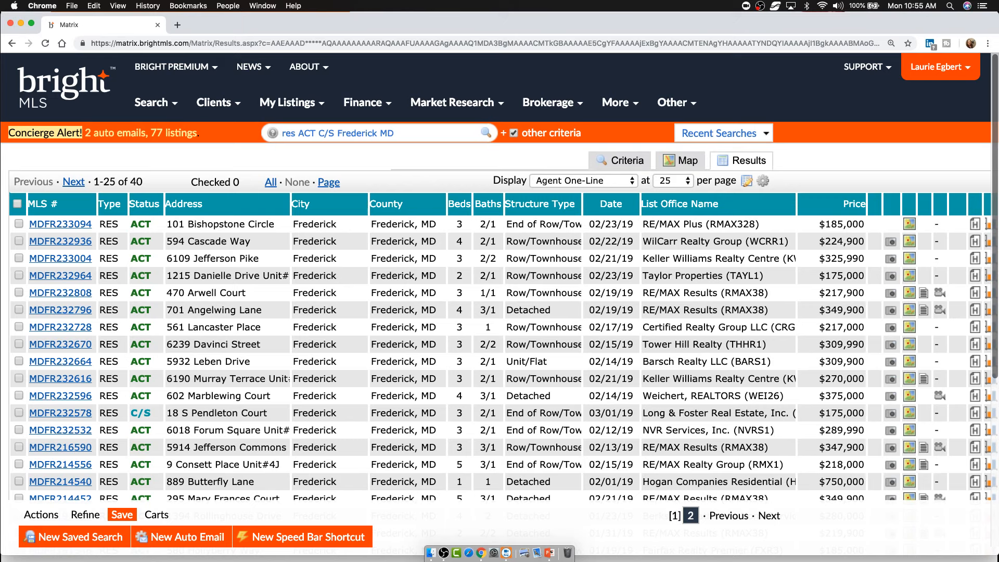
click(40, 515)
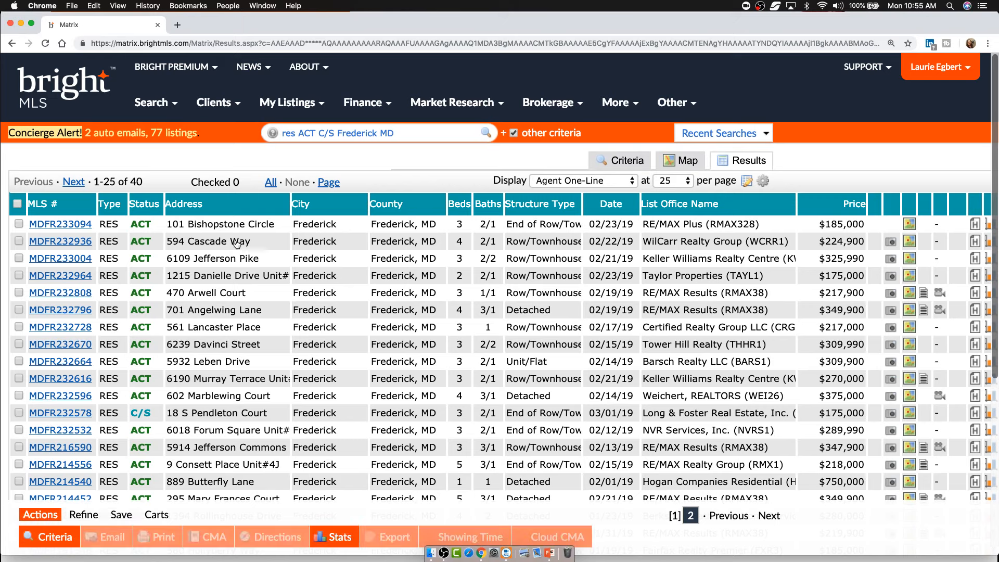
- Check listings MDFR233004, MDFR232728, MDFR232596, MDFR214556, MDFR232578 and MDFR232532 in the results
click(293, 261)
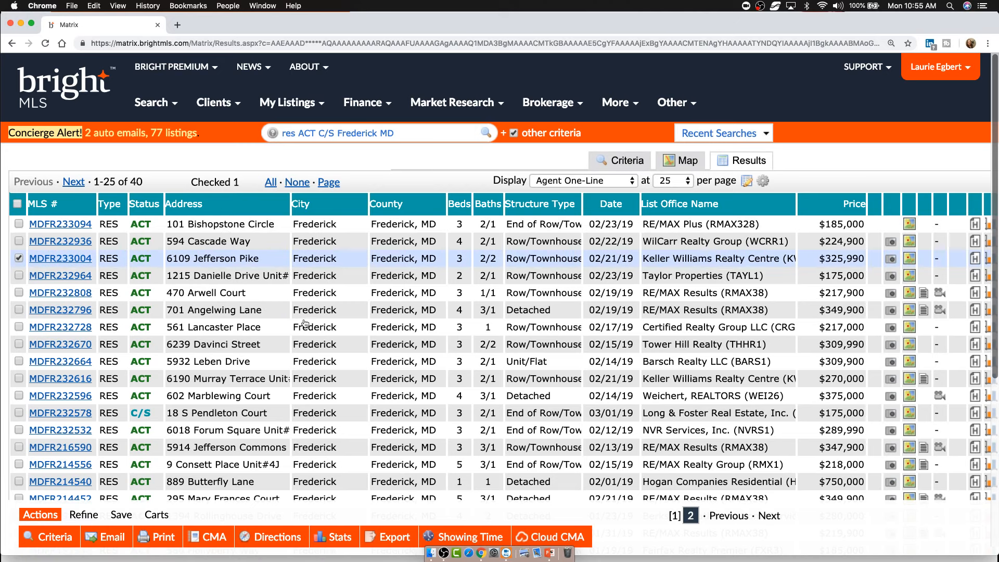
click(301, 327)
click(312, 396)
click(315, 465)
click(315, 416)
click(316, 433)
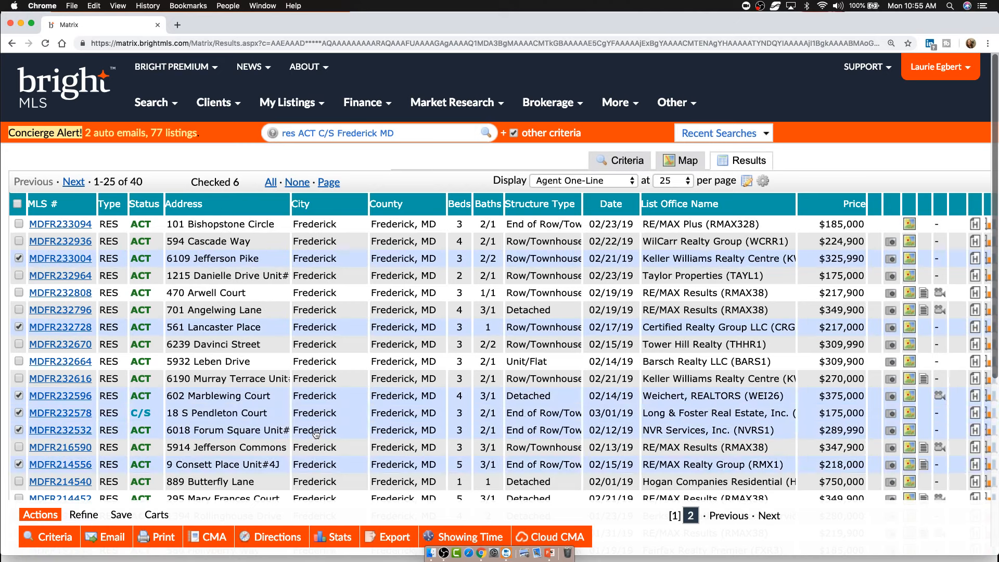
- View the checked listings' tabular Market Analysis statistics, then go back to the results list
click(334, 543)
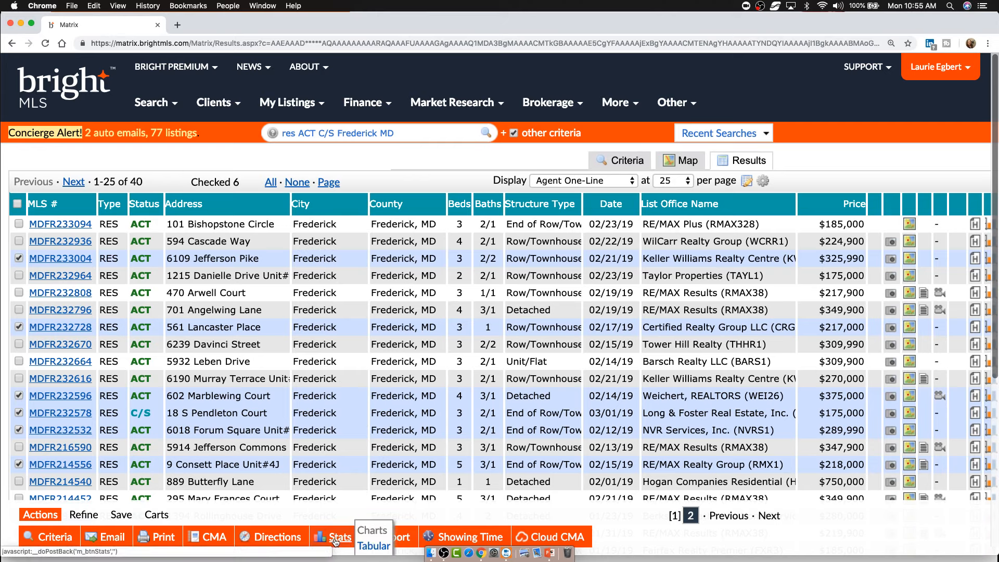
click(377, 547)
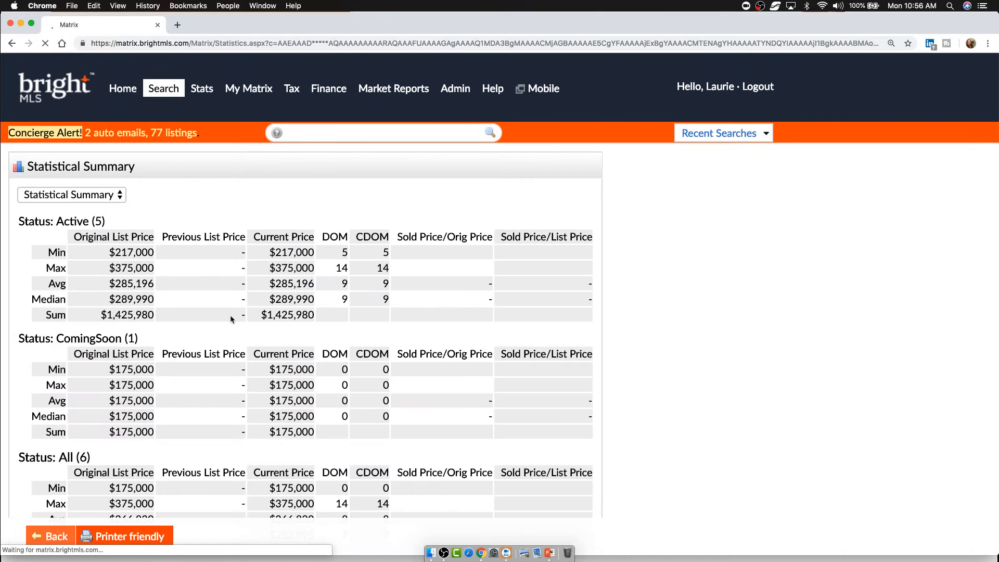
scroll(230, 314, down, 3)
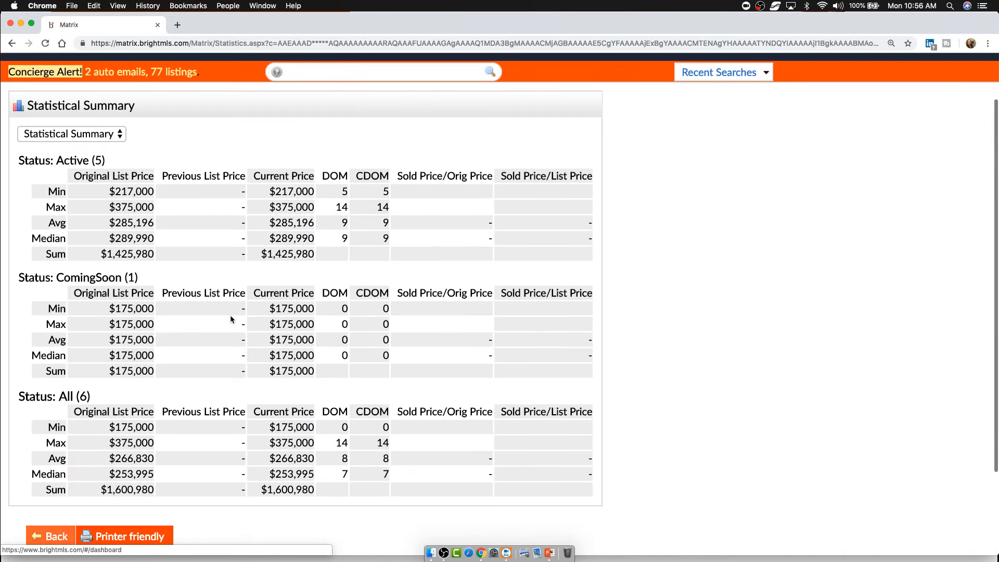
click(109, 139)
click(105, 150)
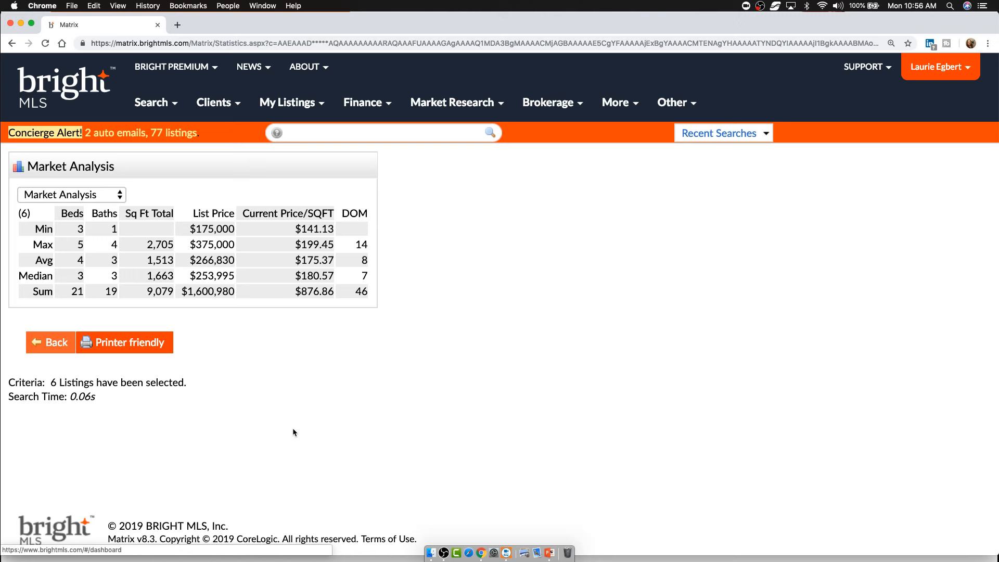
click(55, 344)
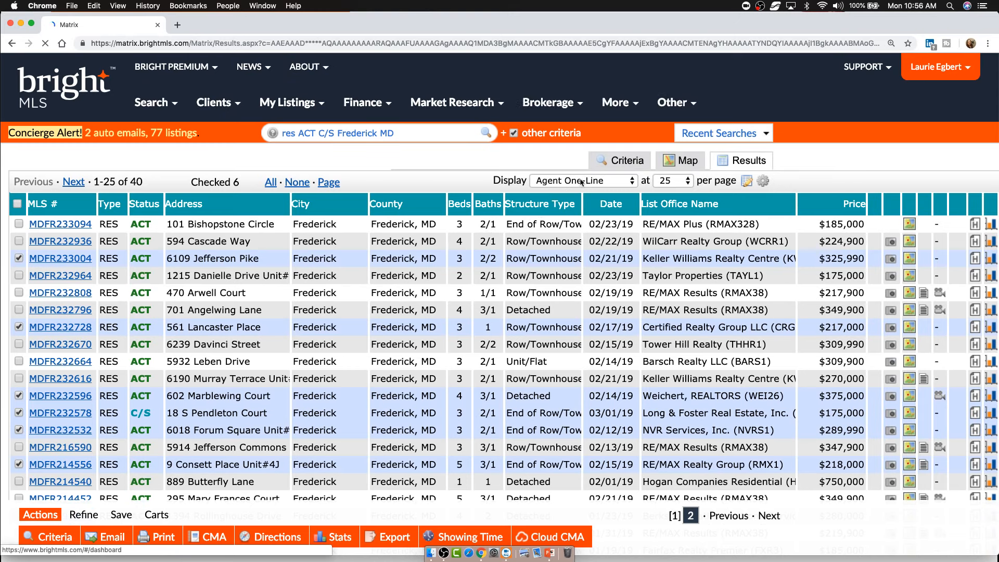
click(581, 182)
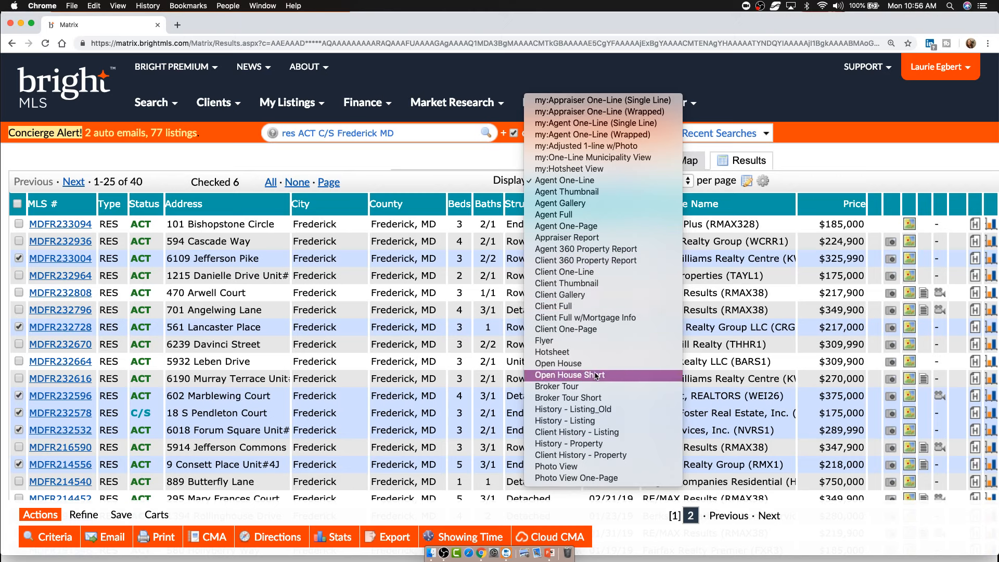
- Dismiss the layouts list keeping Agent One-Line, and show the account options menu
click(481, 166)
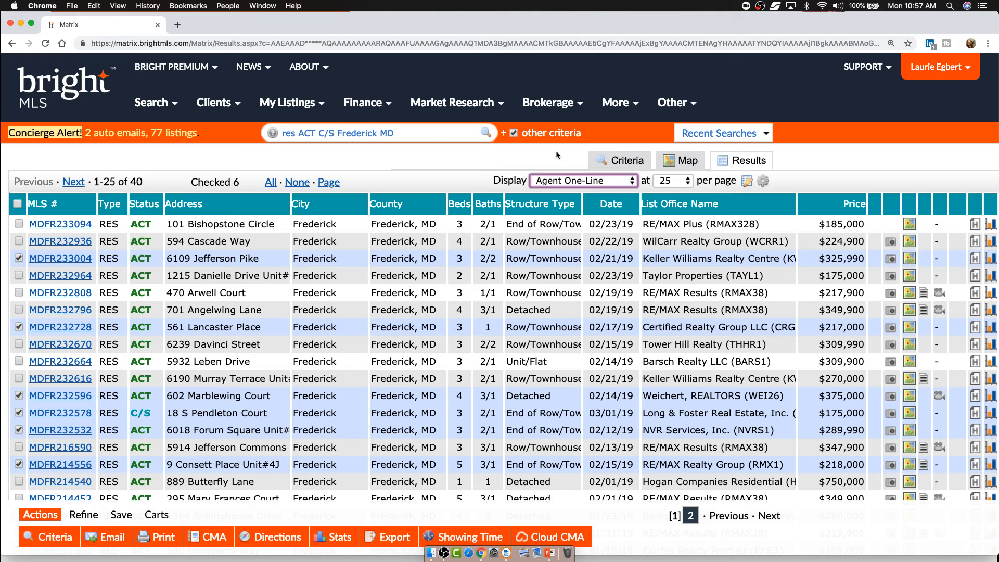
click(945, 69)
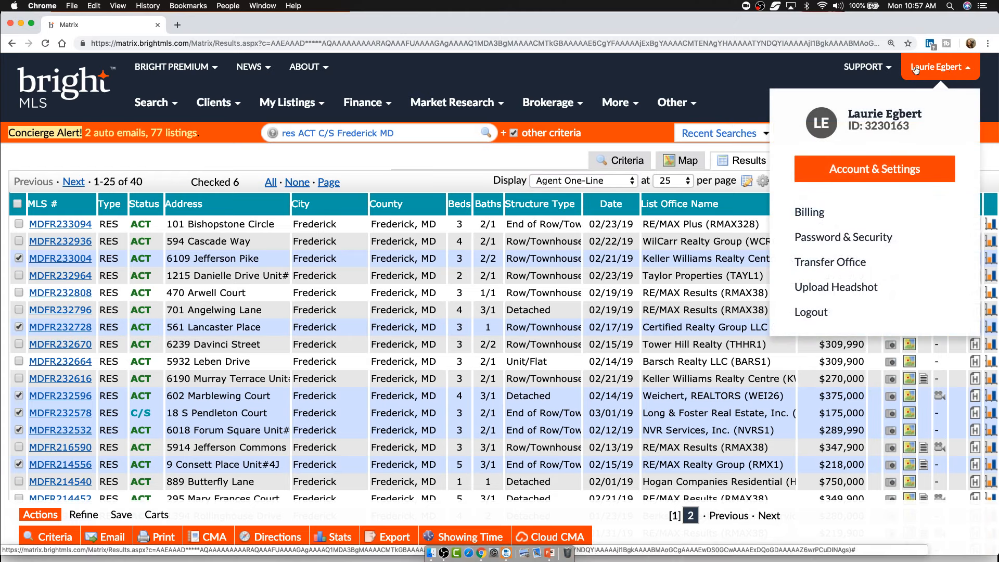
- From the SUPPORT menu, choose Submit a Case after briefly switching apps and back
click(878, 67)
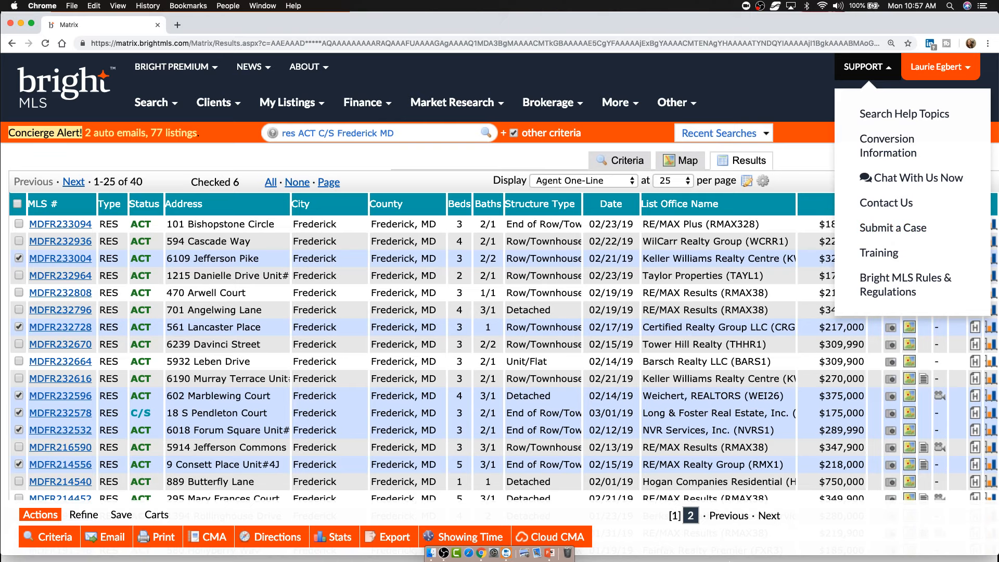
key(super+Tab)
key(super+Tab)
key(super+Tab)
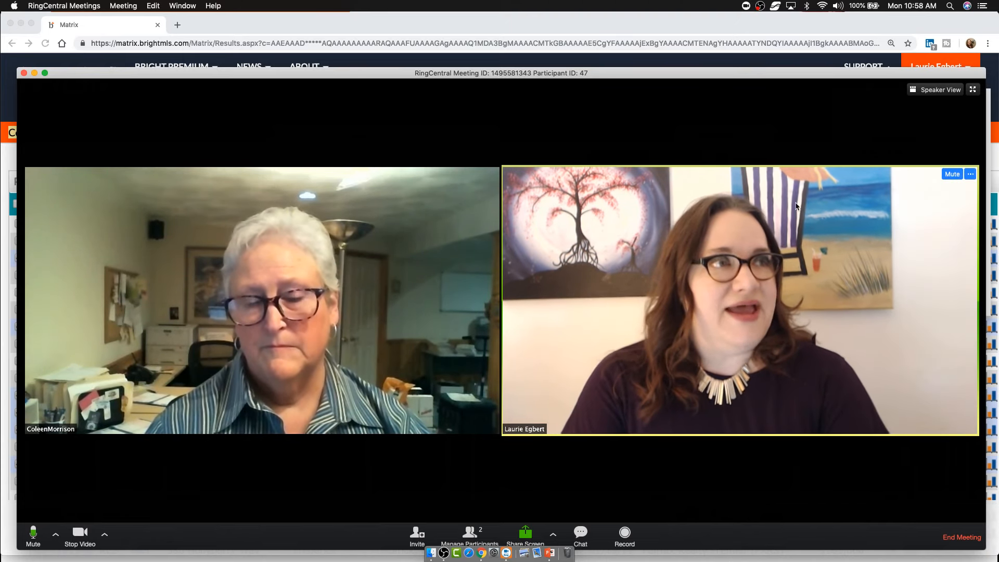
click(749, 66)
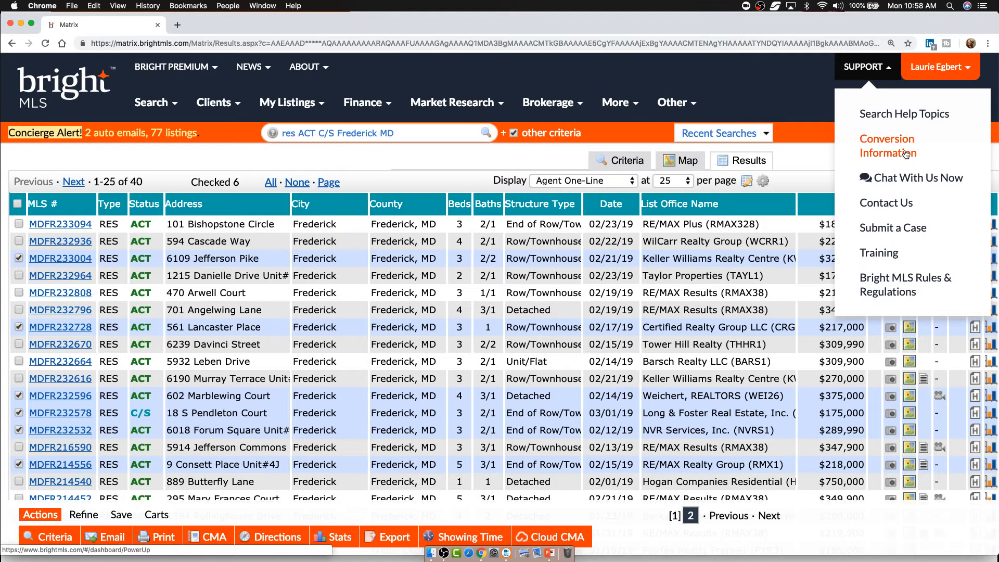
click(902, 229)
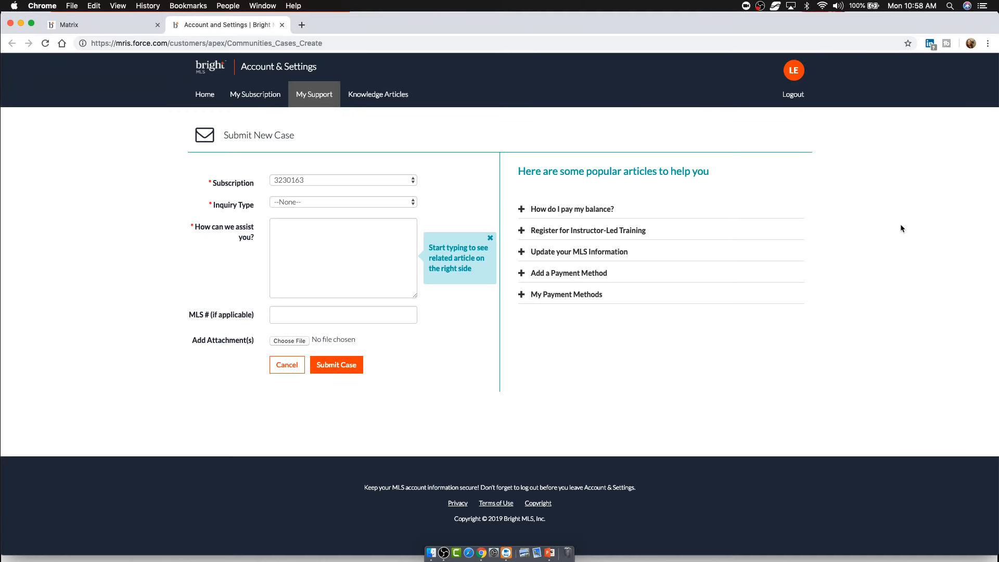
- Zoom the Submit New Case page to 125%, then close both Chrome tabs
key(super+equal)
key(super+equal)
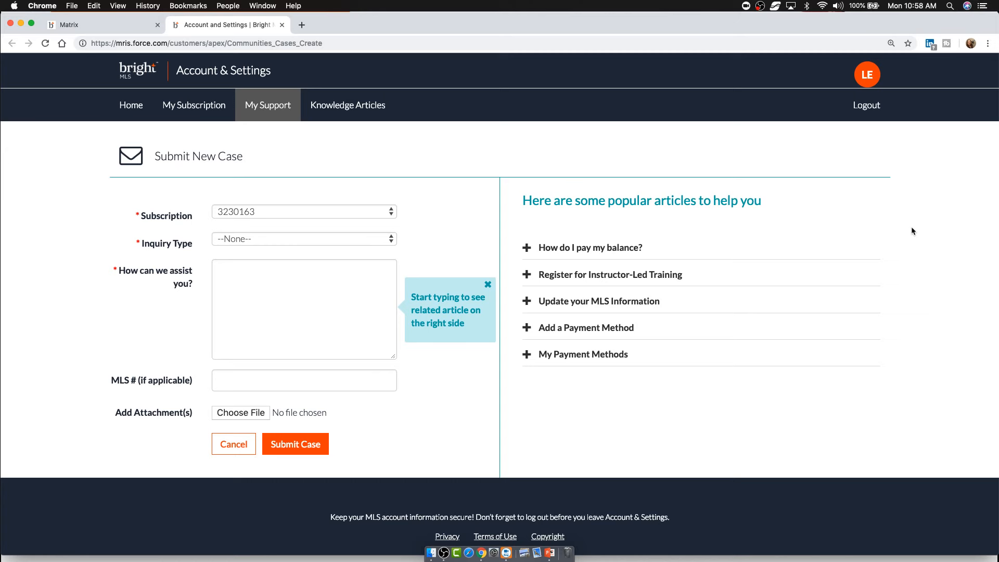
click(158, 25)
click(157, 25)
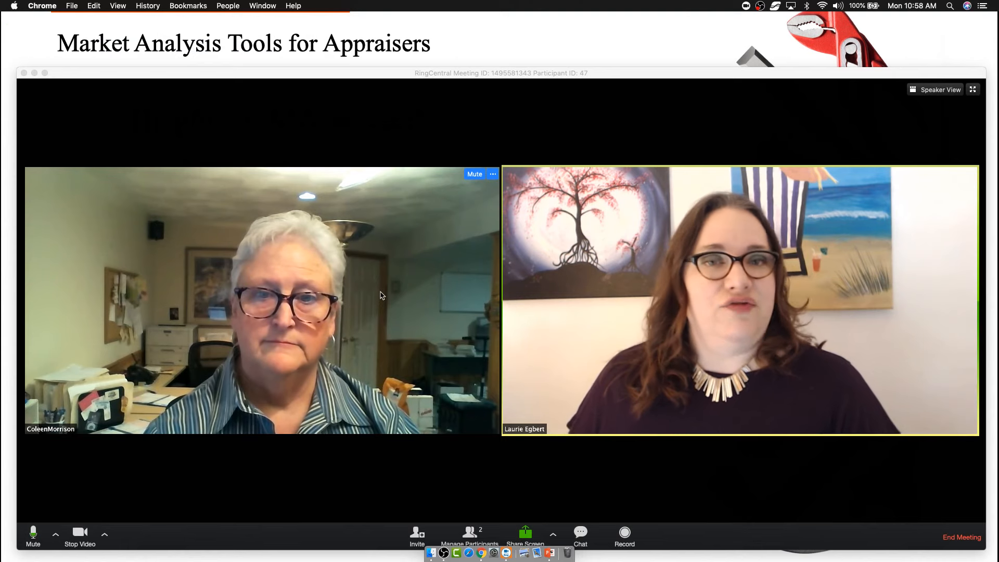